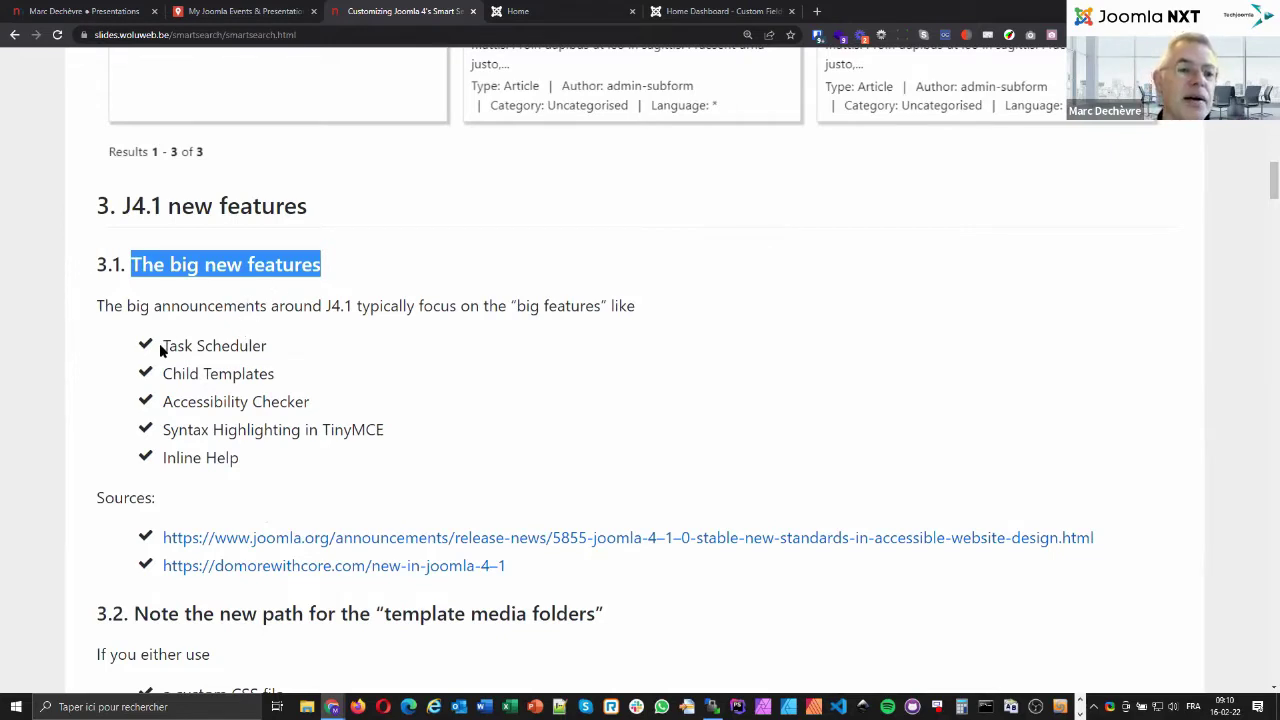
Go through the big new J4.1 features, highlighting each list entry in turn from Task Scheduler to Inline Help.
drag(161, 344, 265, 345)
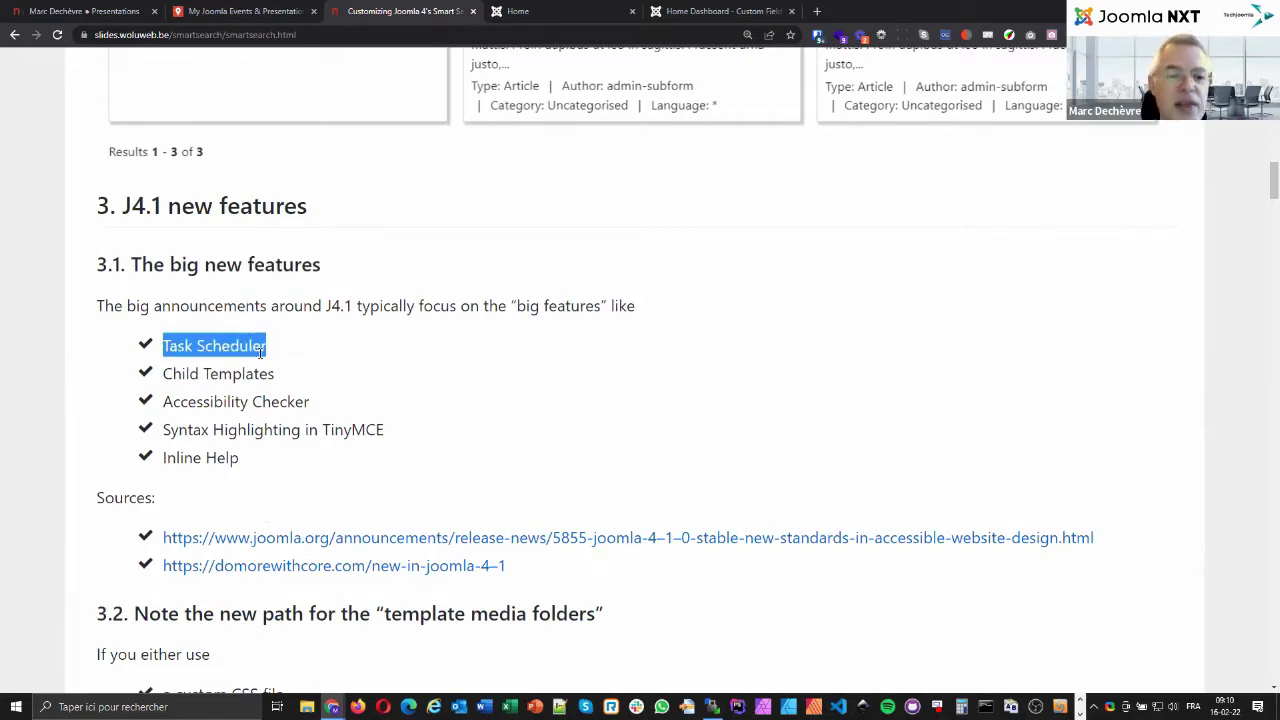
drag(163, 374, 279, 373)
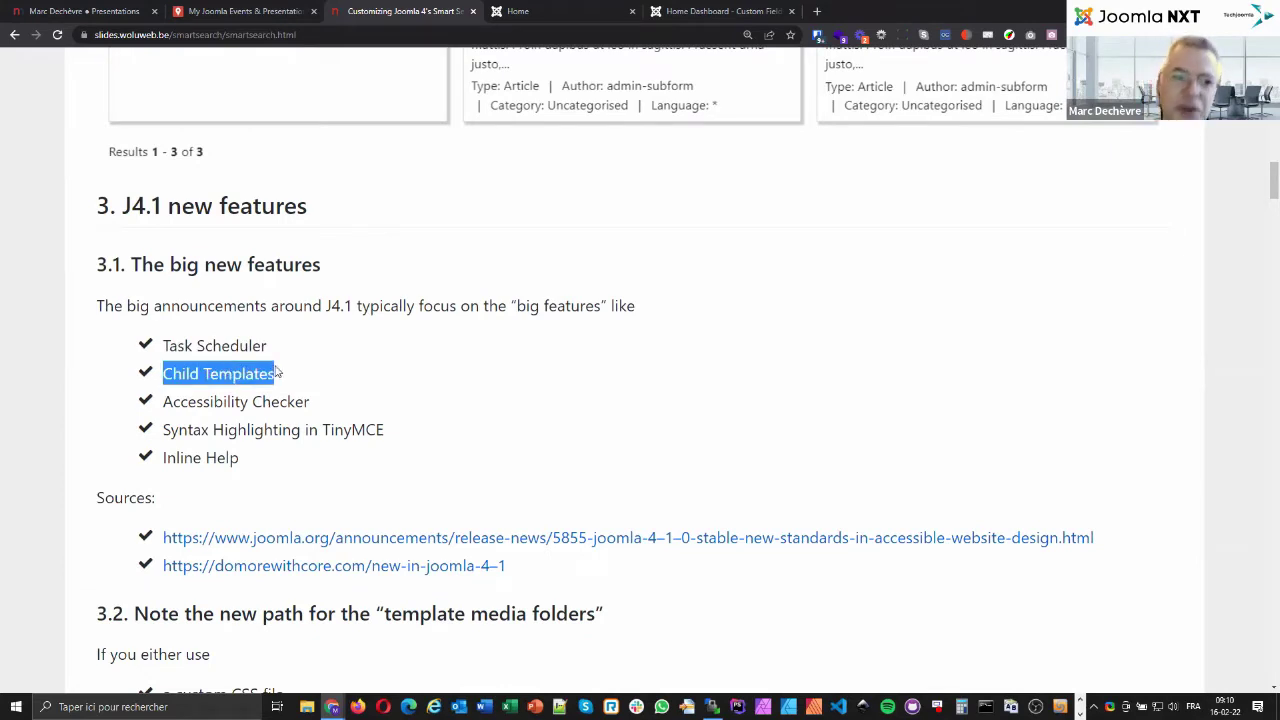
drag(162, 401, 309, 403)
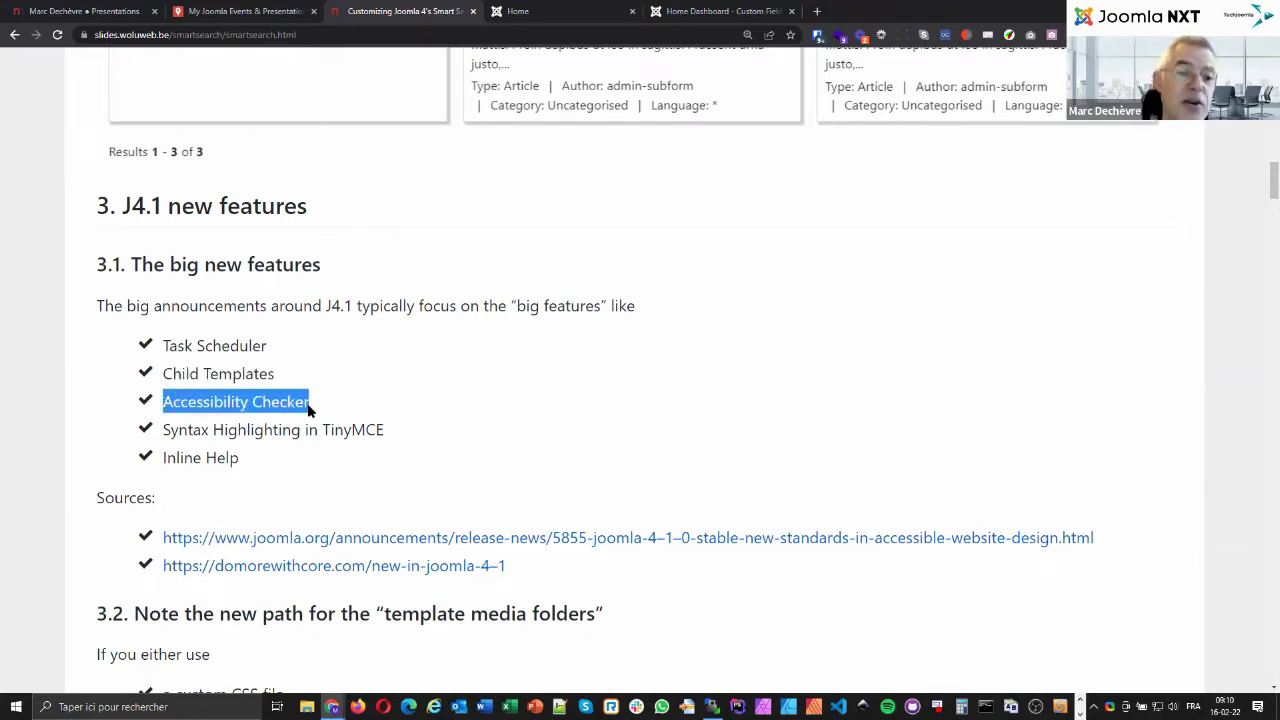
drag(170, 430, 386, 430)
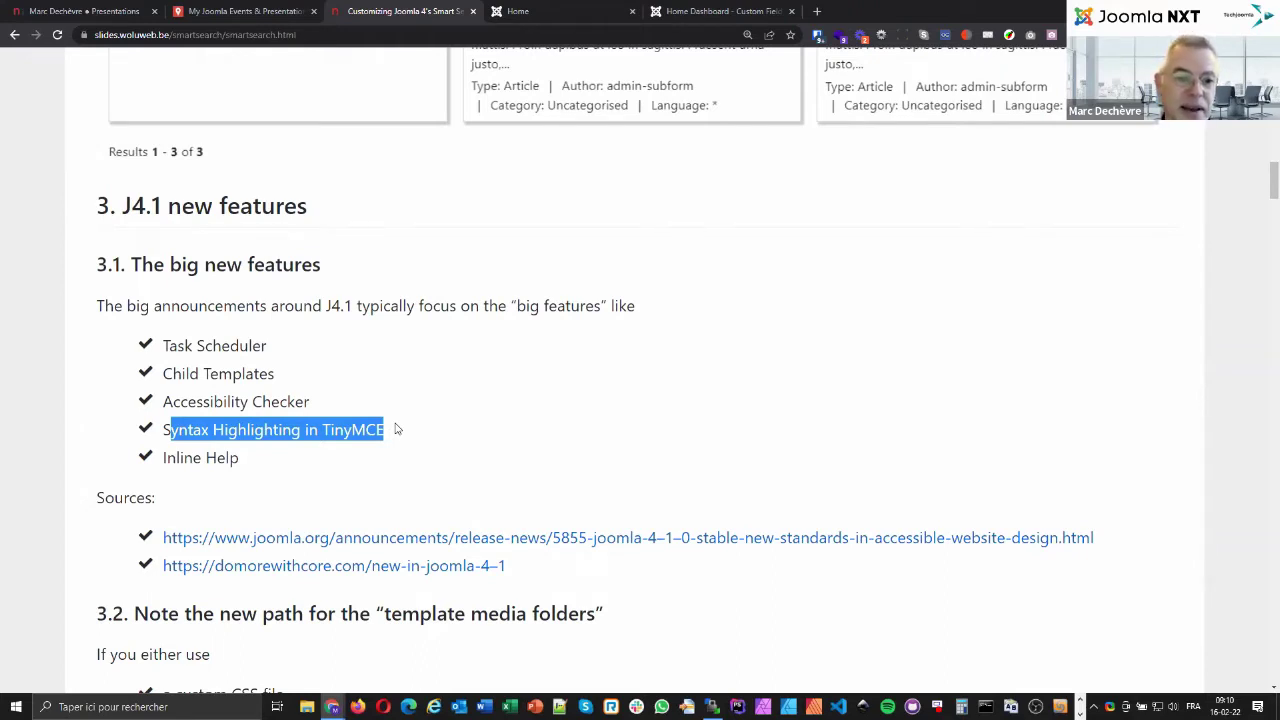
click(397, 429)
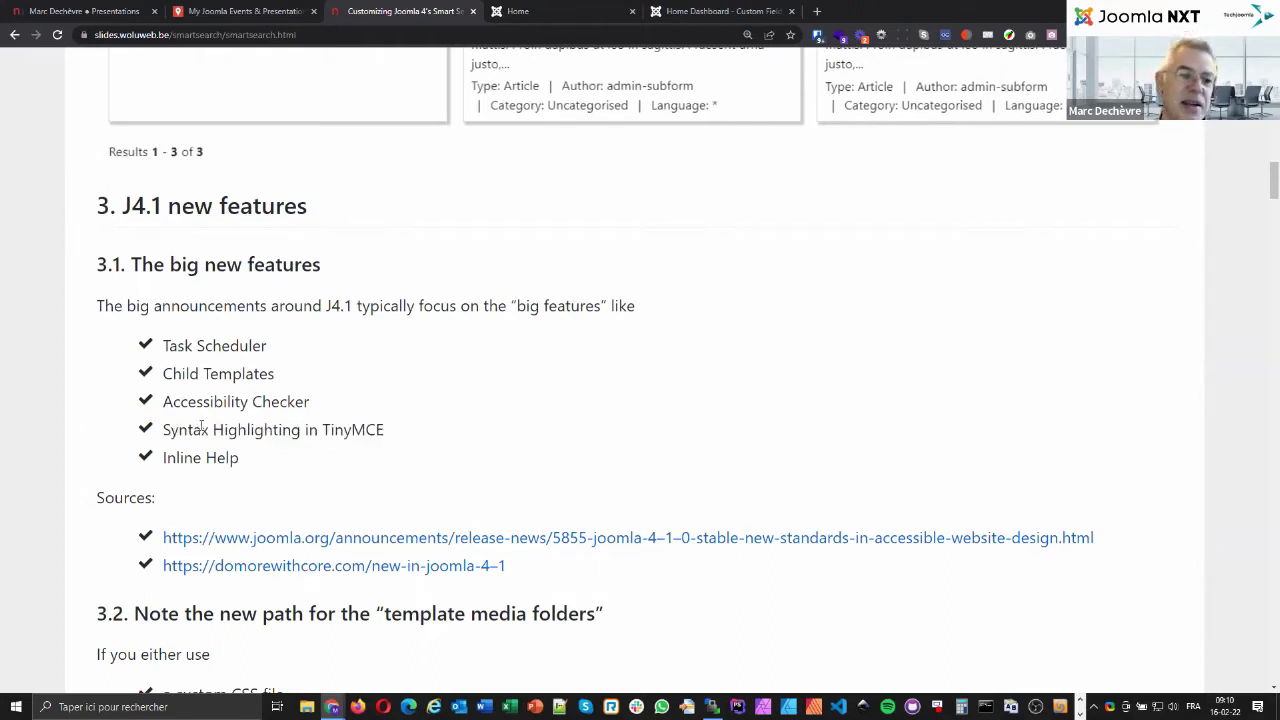
drag(163, 457, 243, 461)
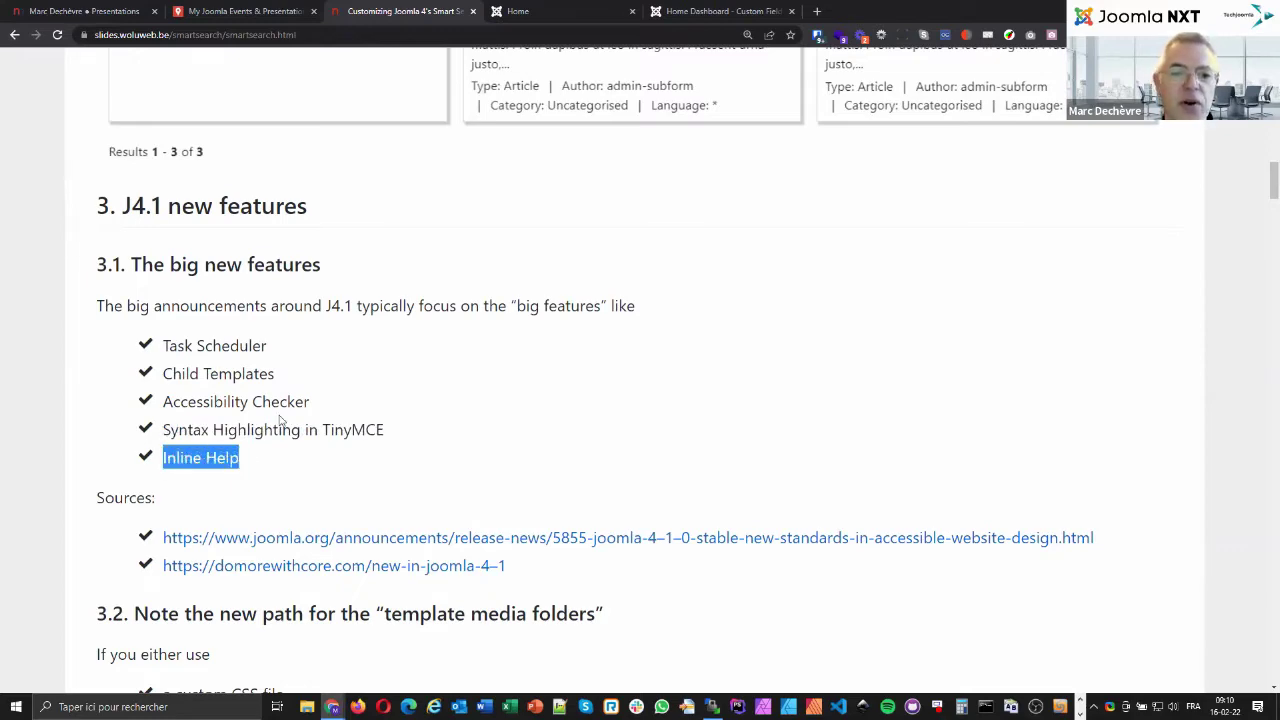
Review section 3.2 on the new template media folders path, highlighting "a custom CSS file" and the user.css file name.
scroll(281, 420, down, 2)
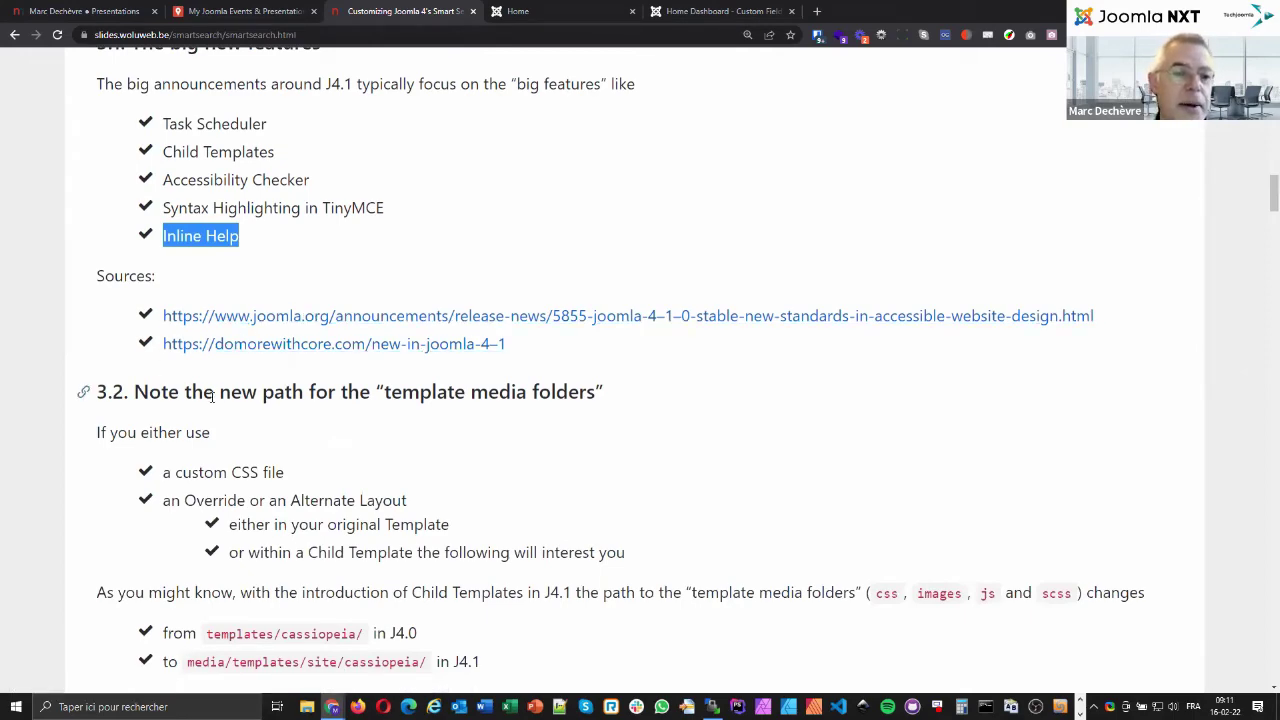
scroll(203, 394, down, 2)
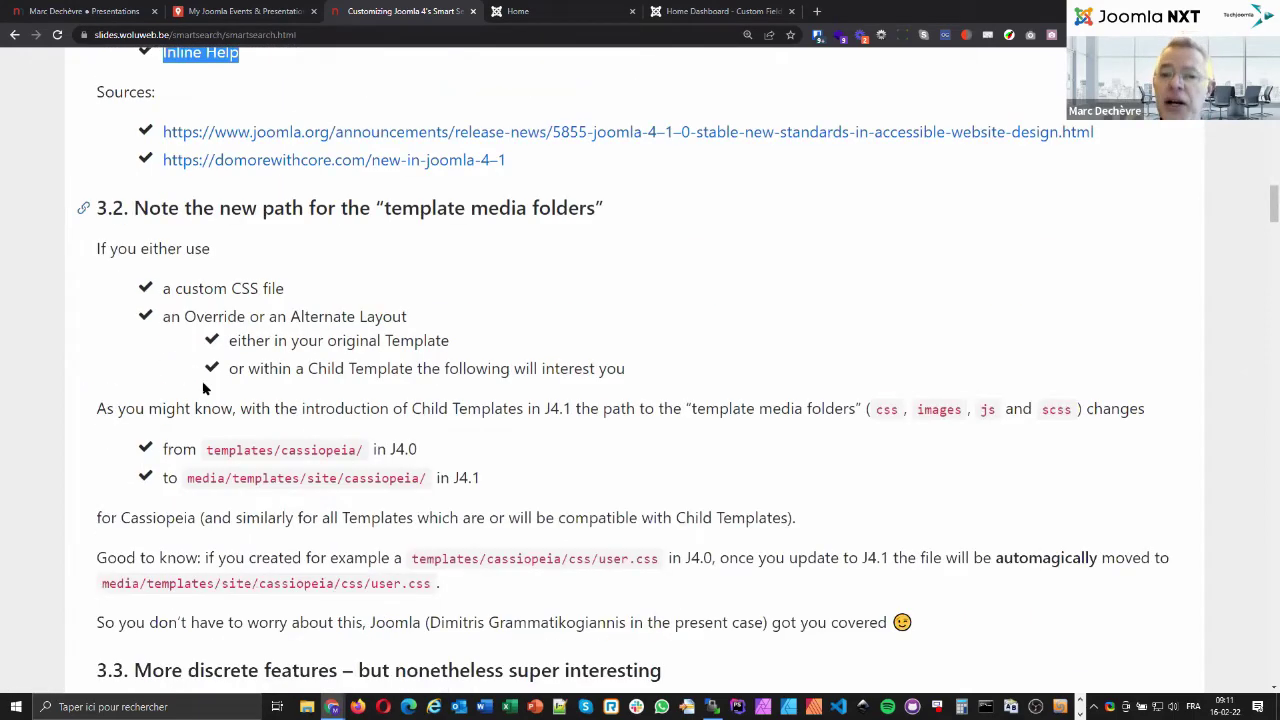
scroll(203, 390, down, 1)
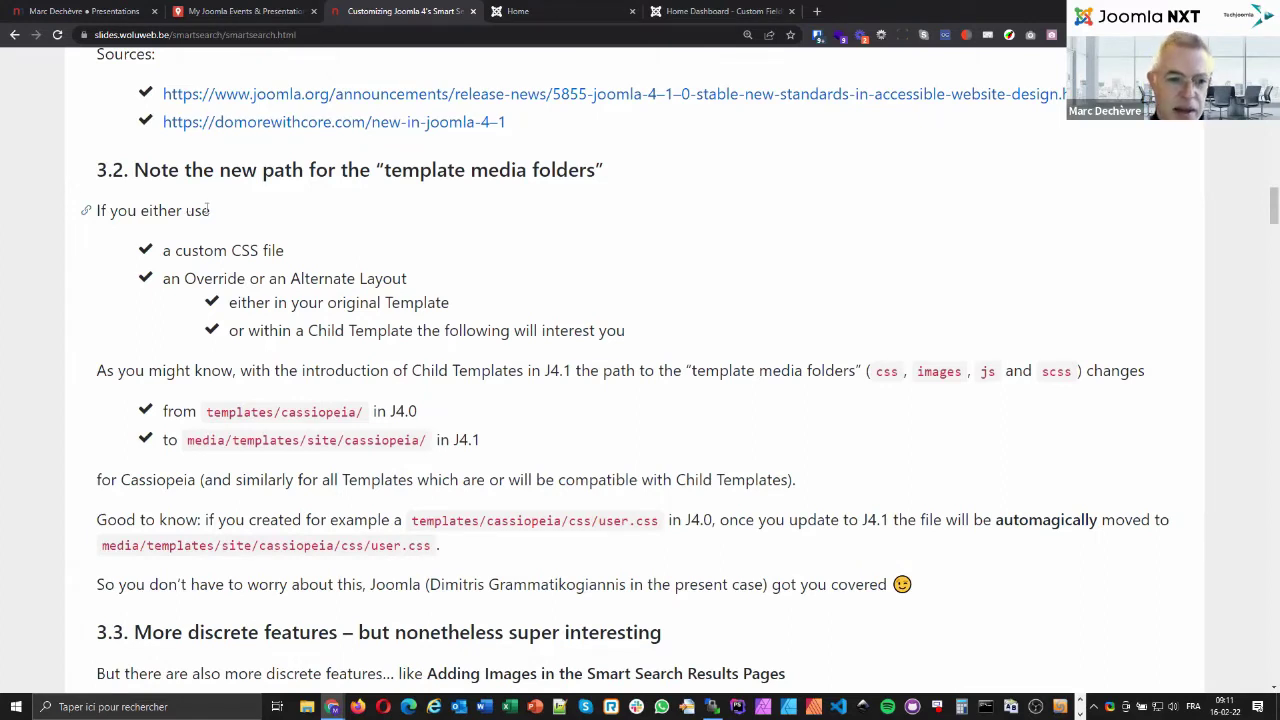
drag(158, 251, 284, 254)
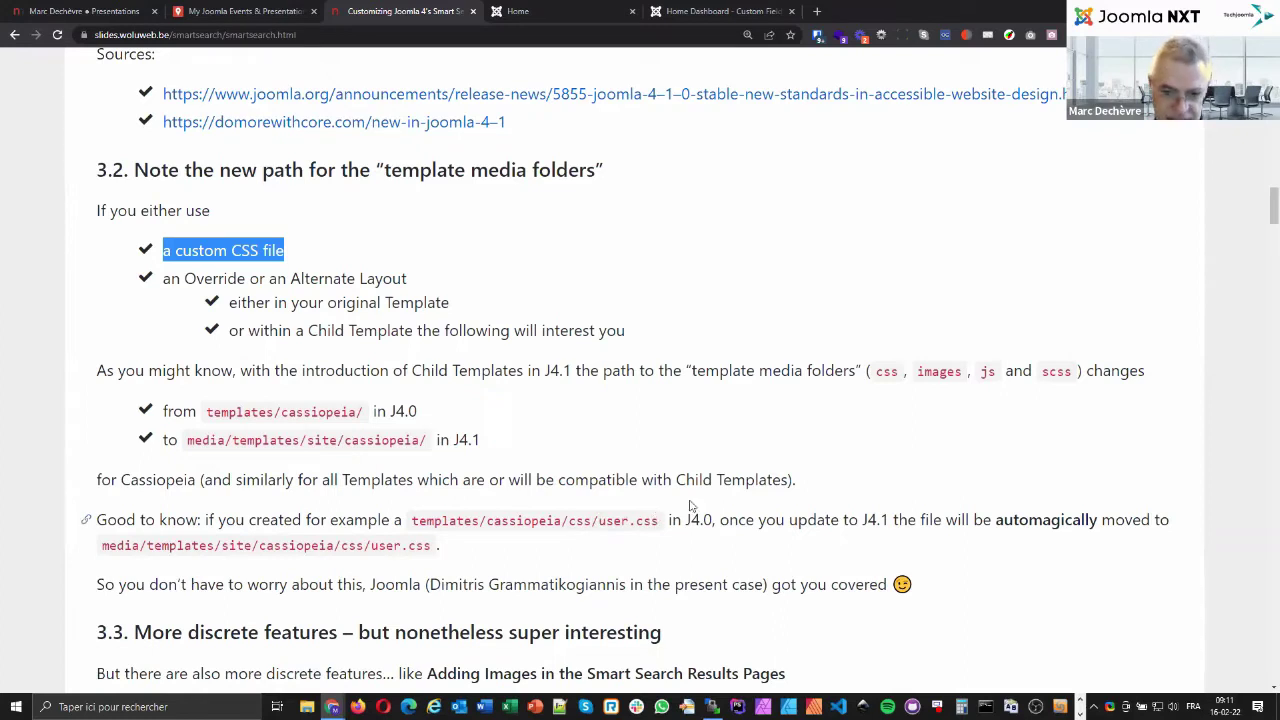
drag(598, 520, 660, 521)
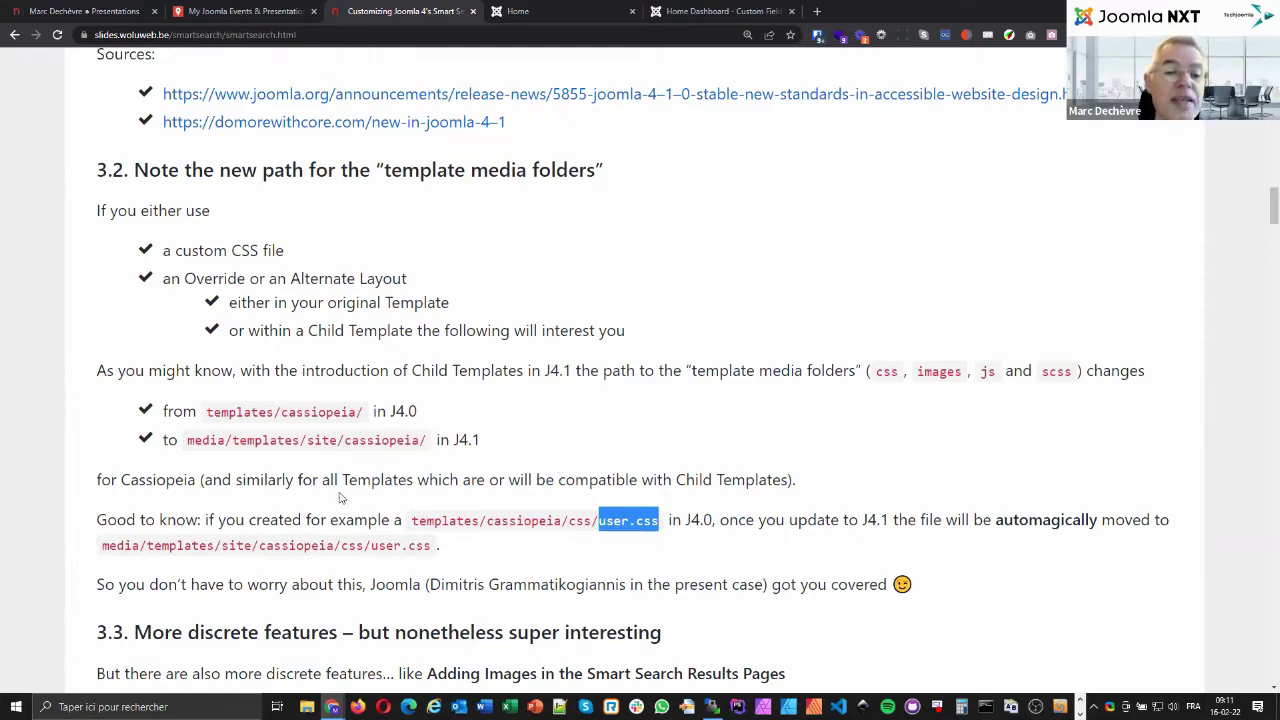
Compare the J4.0 and J4.1 locations of user.css, highlighting both paths and their leading folders, templates and media.
click(415, 520)
drag(415, 520, 458, 521)
drag(565, 521, 562, 521)
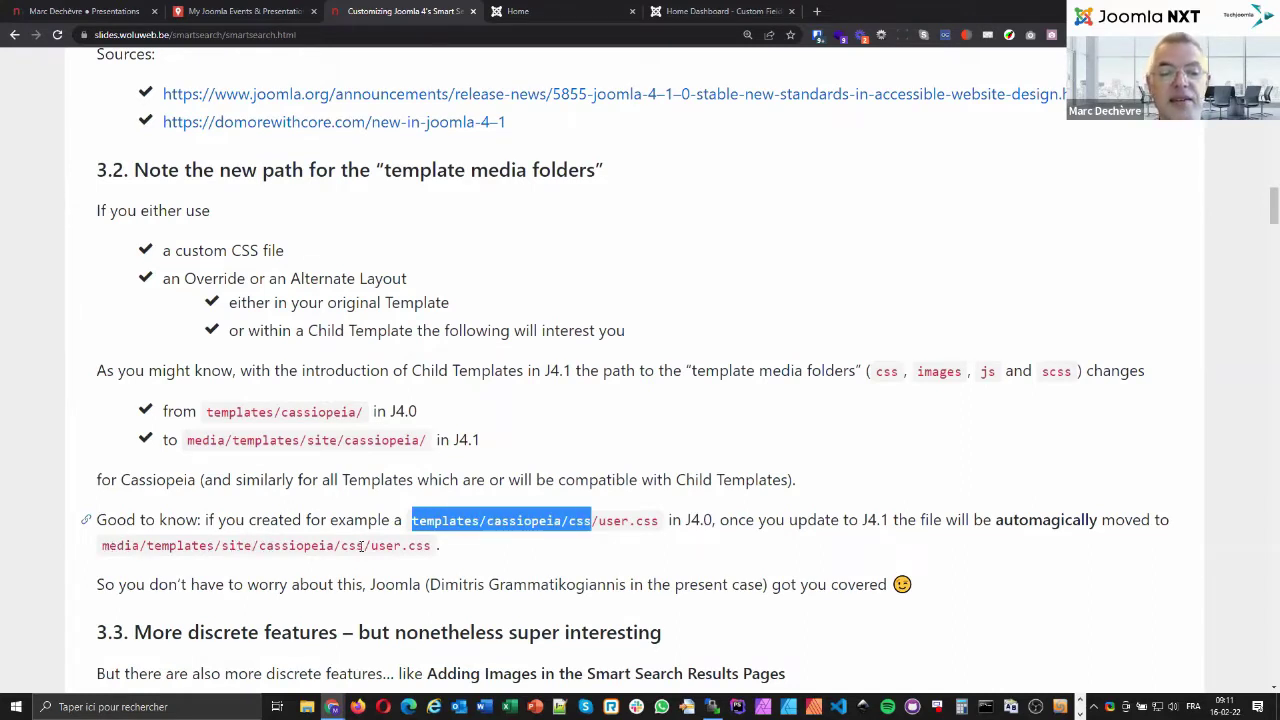
drag(360, 545, 433, 547)
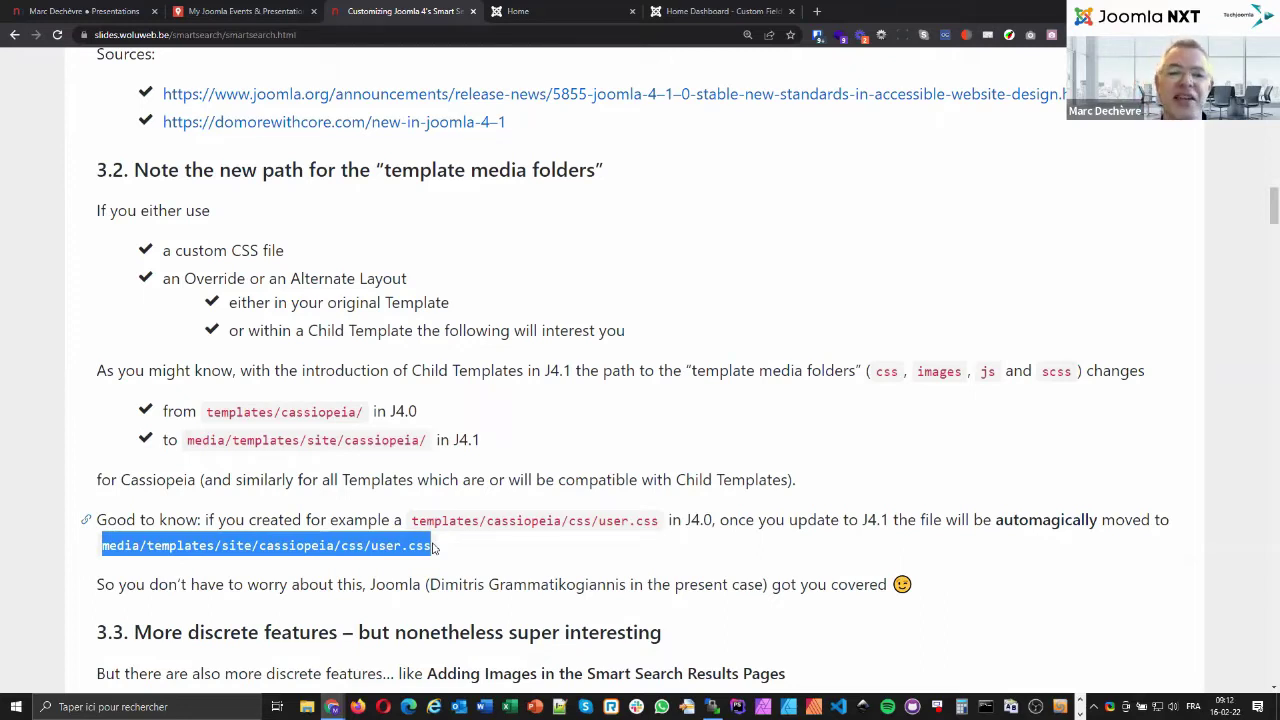
double_click(453, 519)
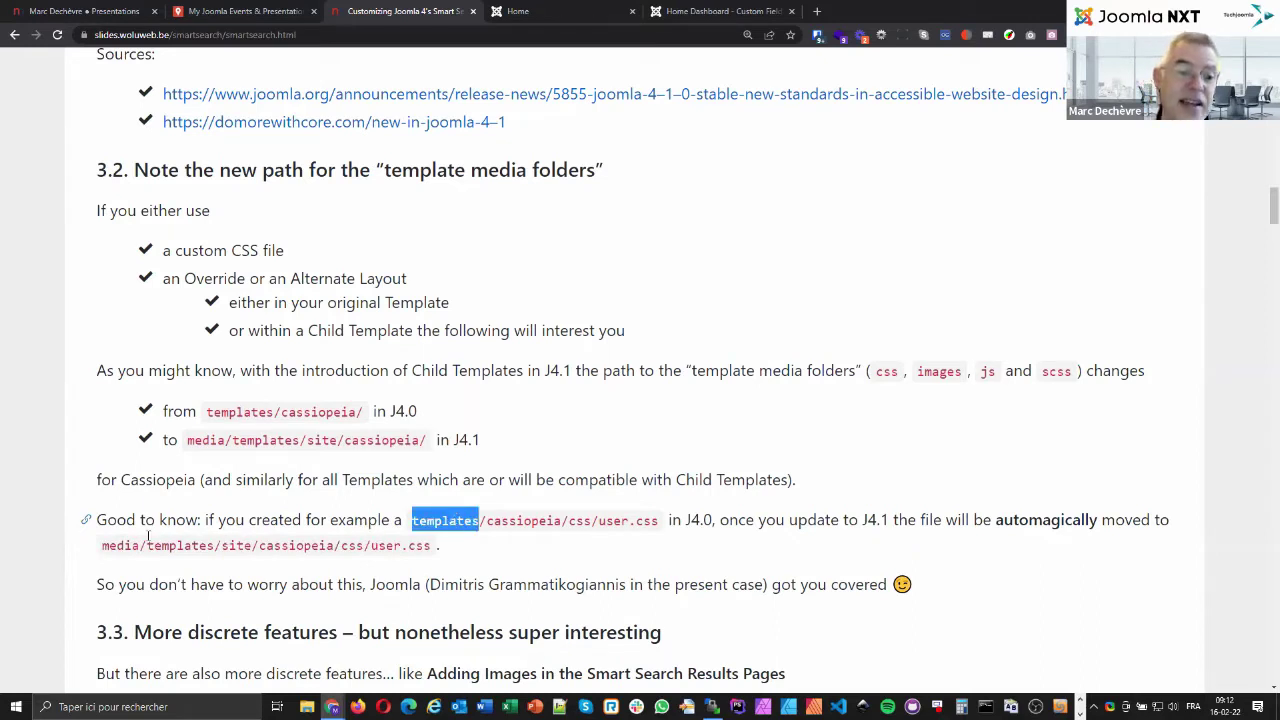
double_click(117, 545)
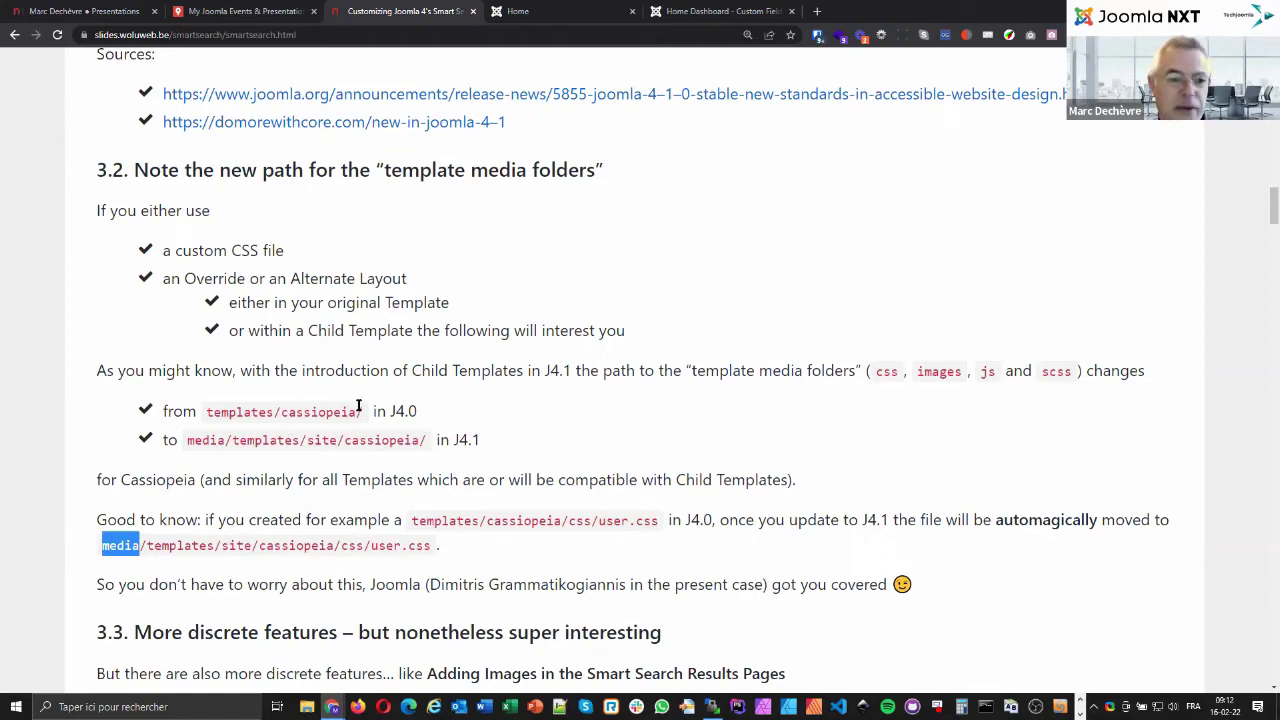
Review section 3.3 on the more discrete features, highlighting "Adding Images in the Smart Search Results Pages".
scroll(360, 410, down, 3)
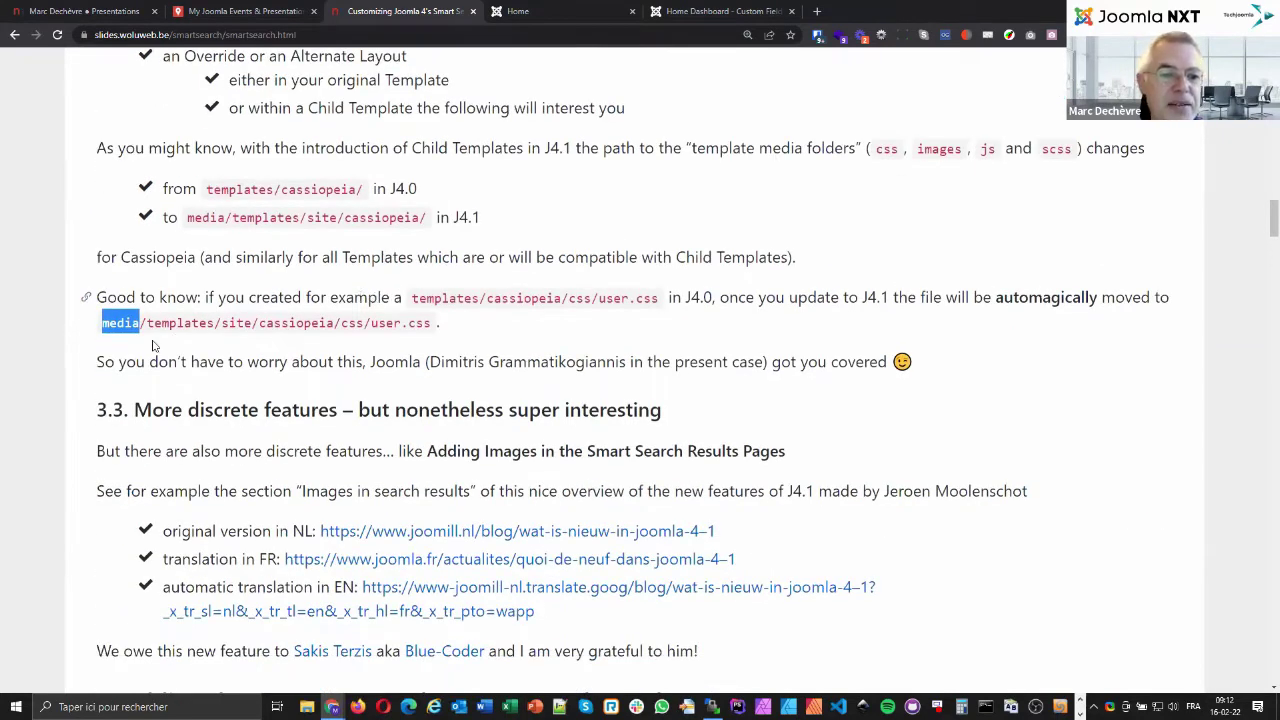
click(100, 410)
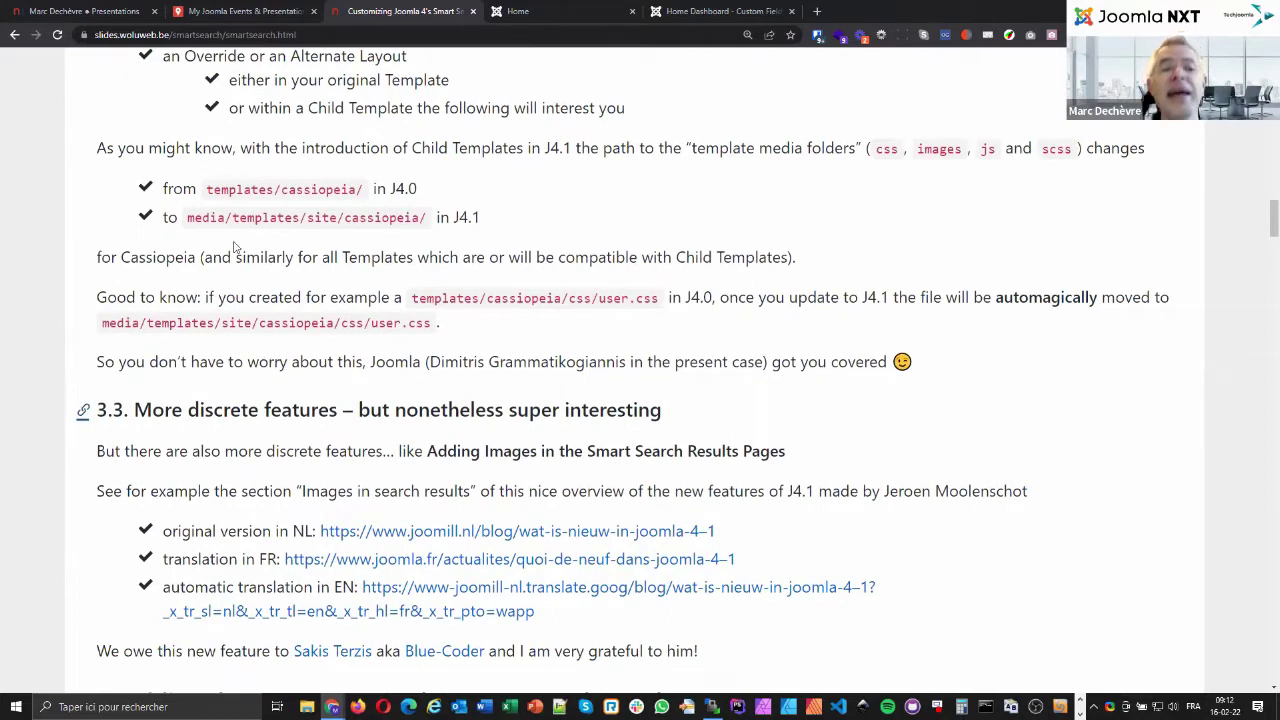
scroll(234, 247, down, 3)
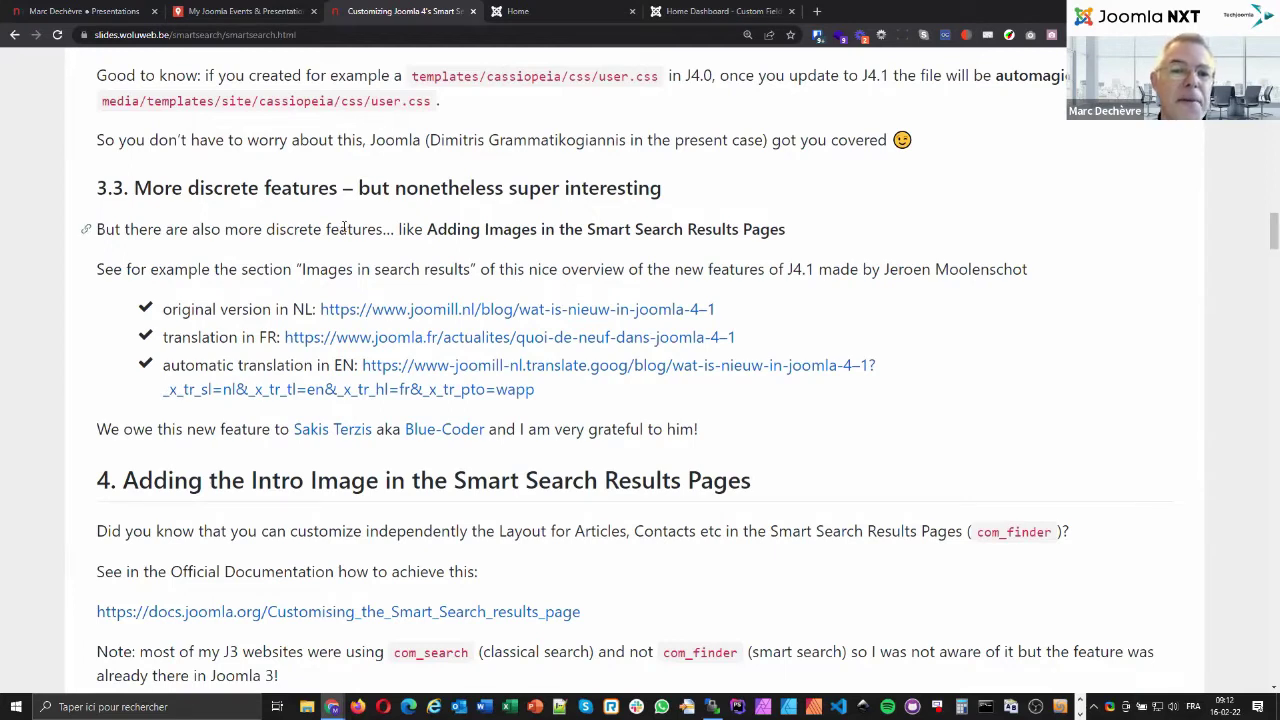
drag(425, 230, 790, 241)
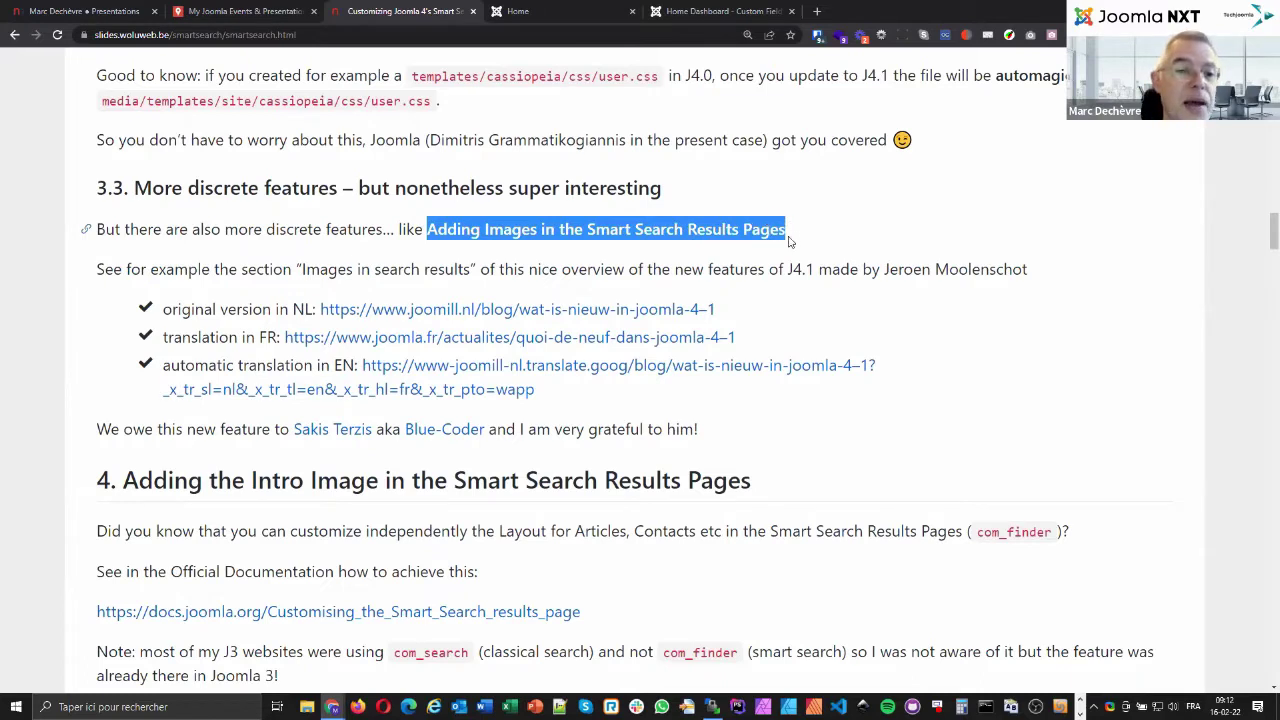
click(203, 266)
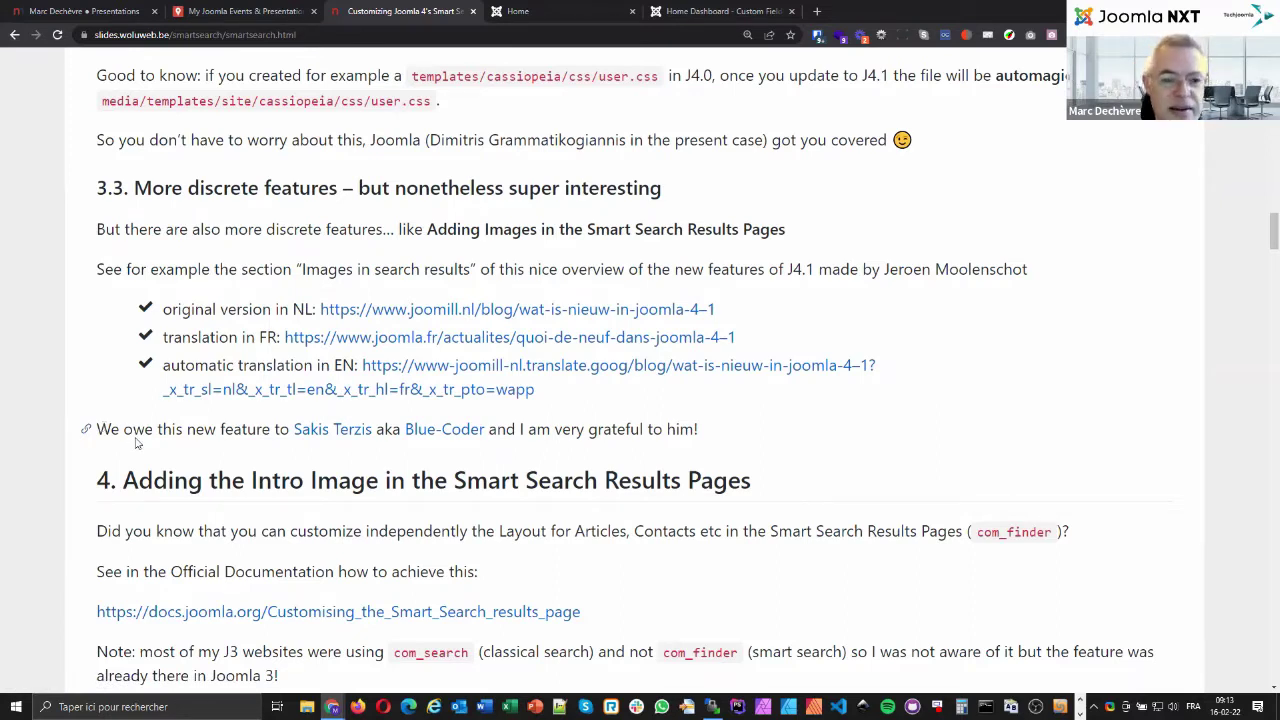
Move on to section 4 and highlight its heading, "Adding the Intro Image in the Smart Search Results Pages".
scroll(170, 425, down, 2)
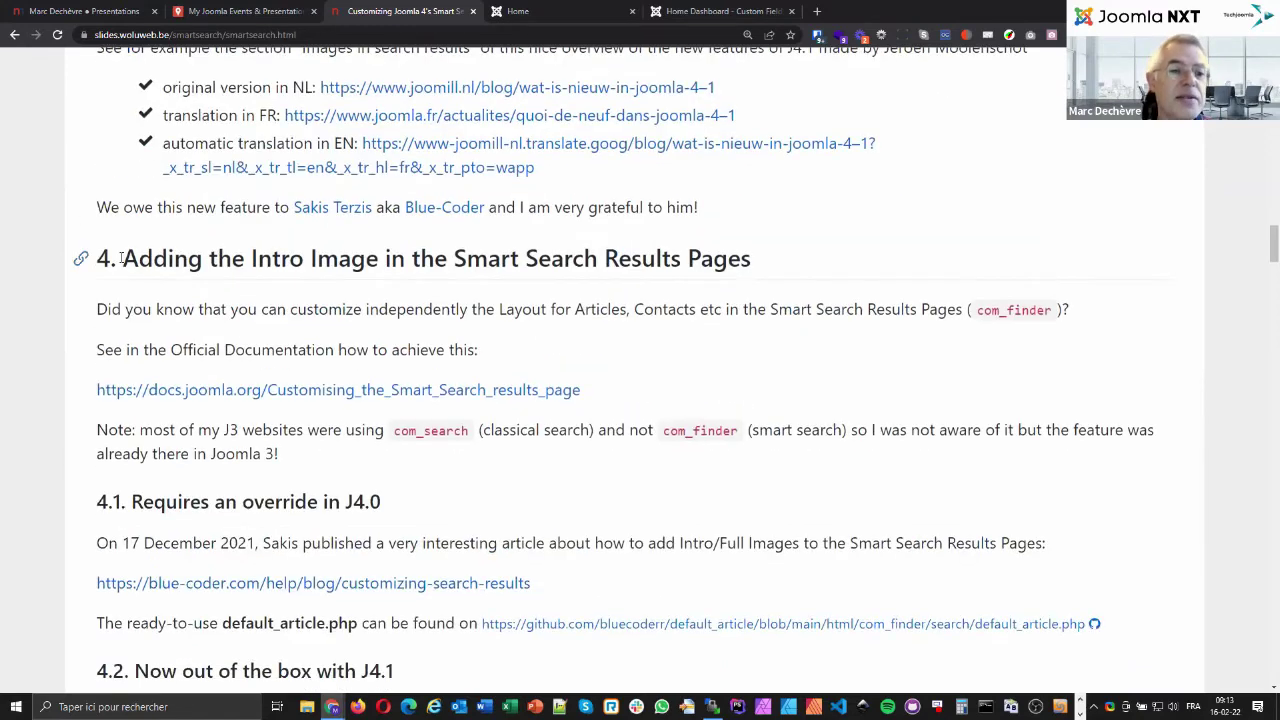
drag(123, 258, 366, 260)
drag(459, 262, 890, 261)
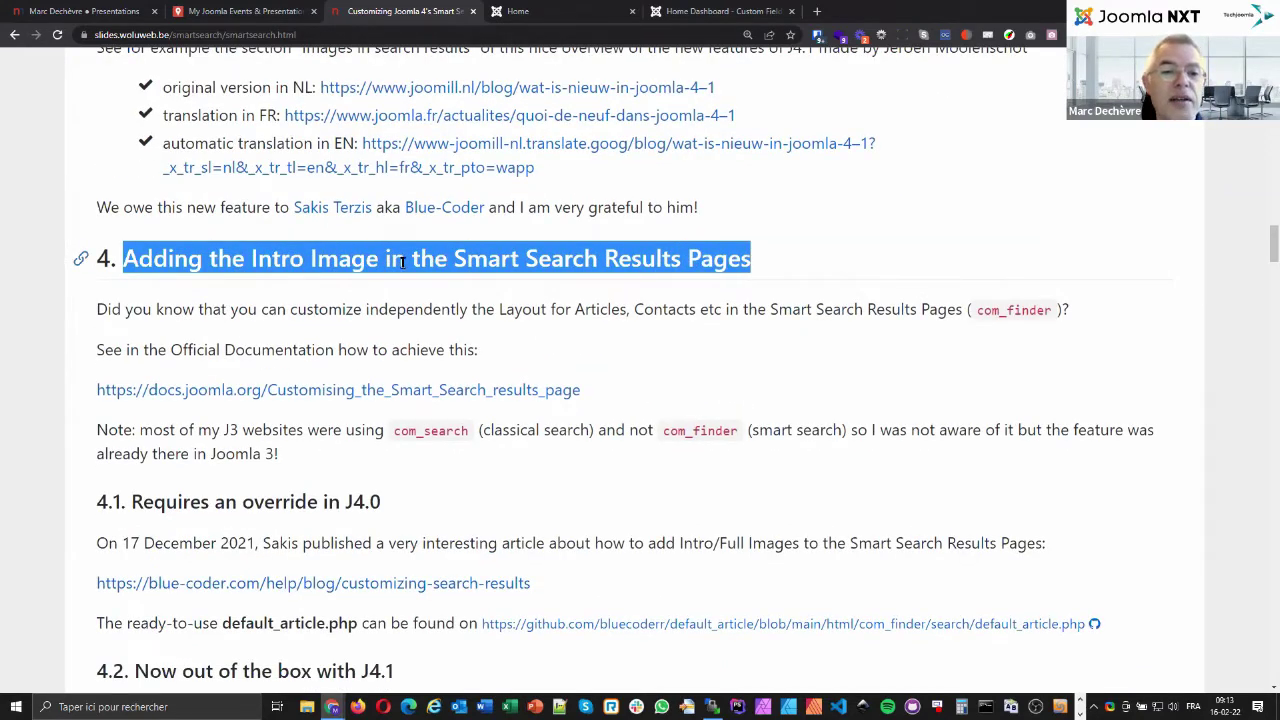
click(299, 316)
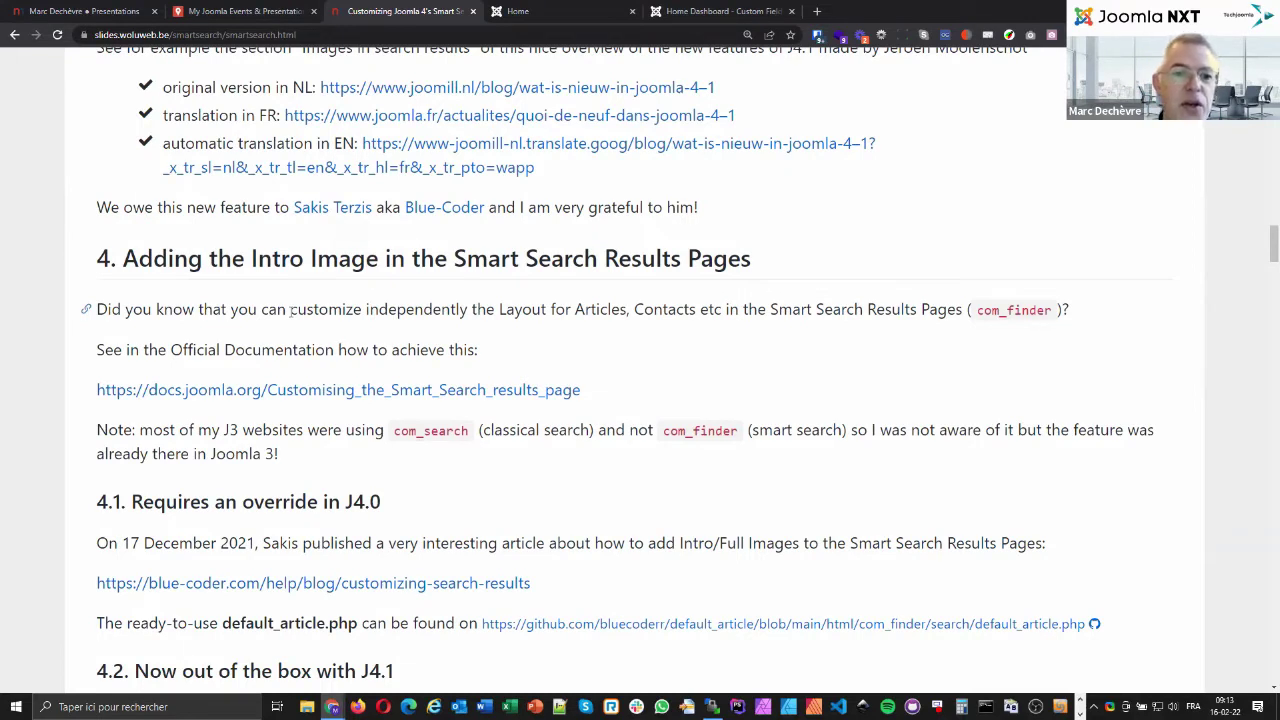
Open the linked Joomla documentation on customising the Smart Search results page in a new tab and highlight "Smart" in its title.
ctrl+click(381, 392)
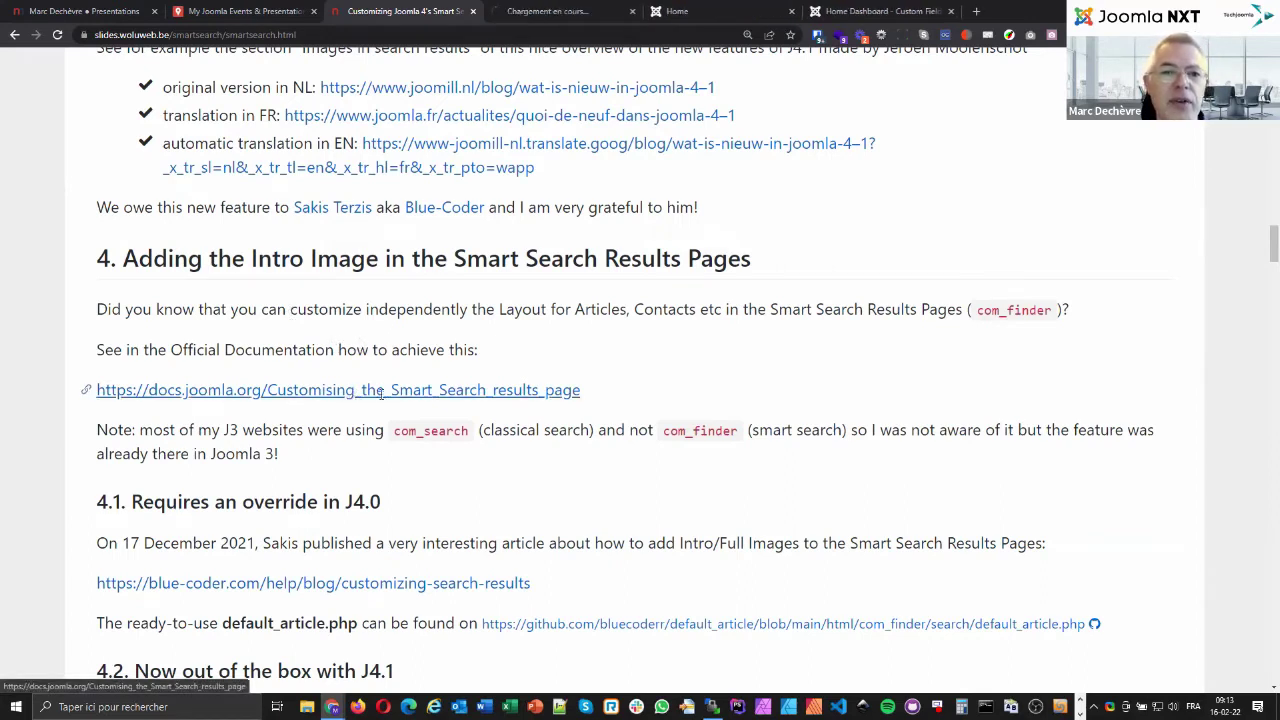
click(545, 12)
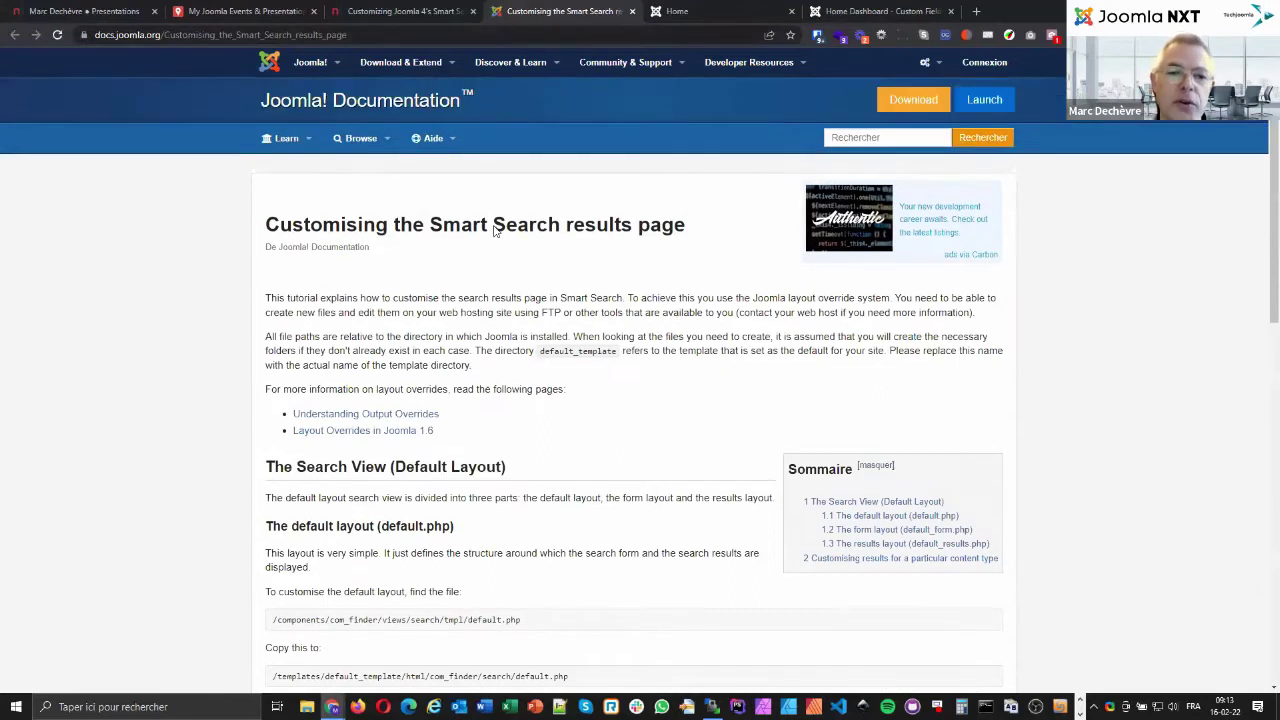
drag(474, 226, 430, 226)
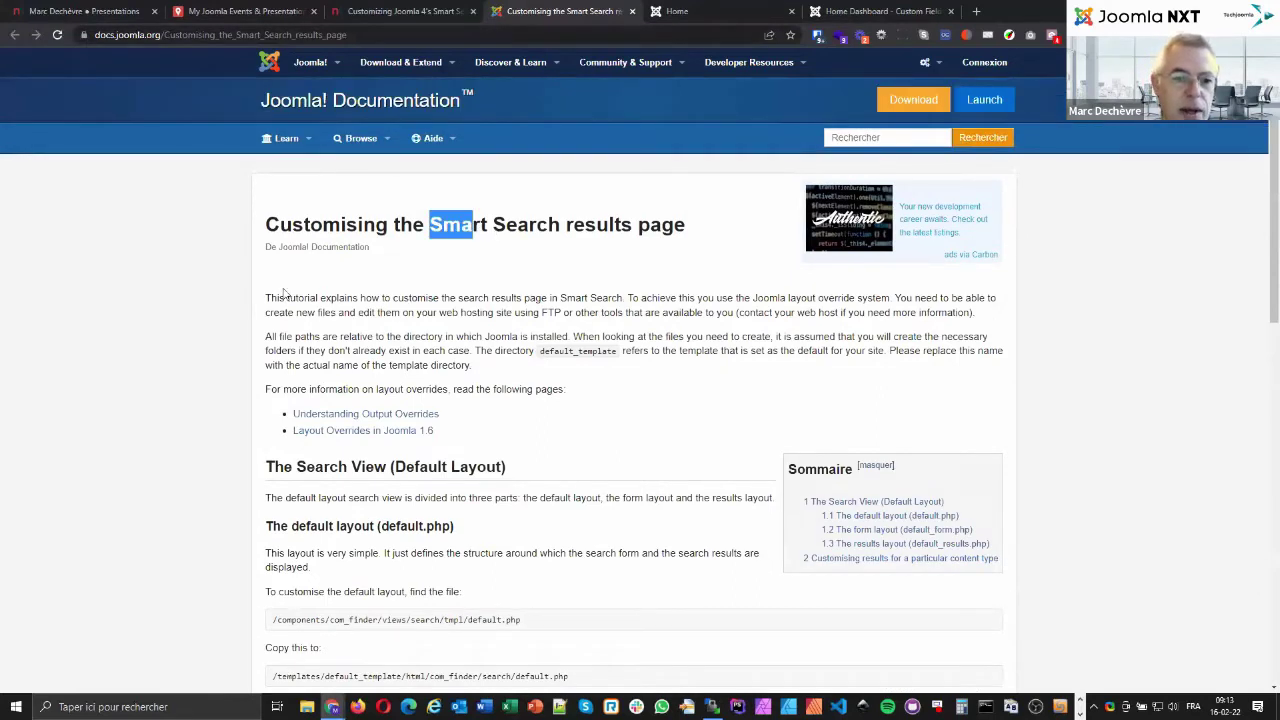
double_click(470, 225)
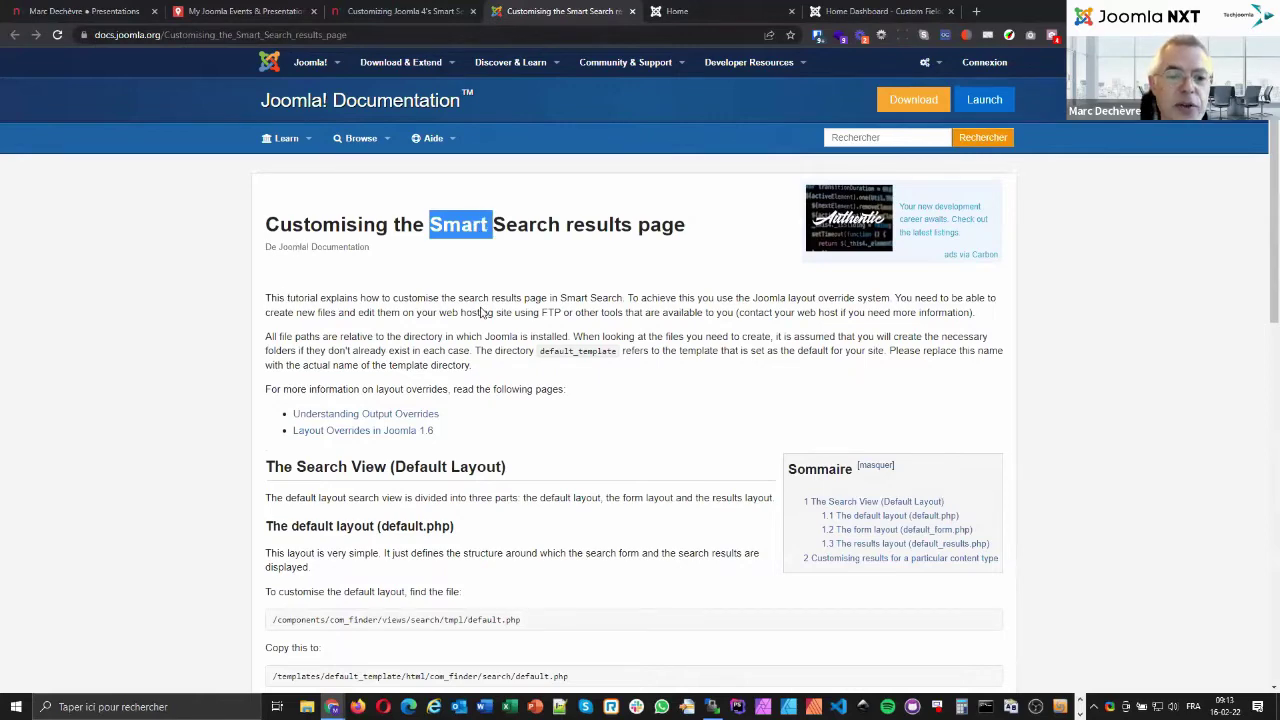
Find the documentation section "Customising results for a particular content type" and highlight the default_result.php layout name.
scroll(483, 313, down, 1)
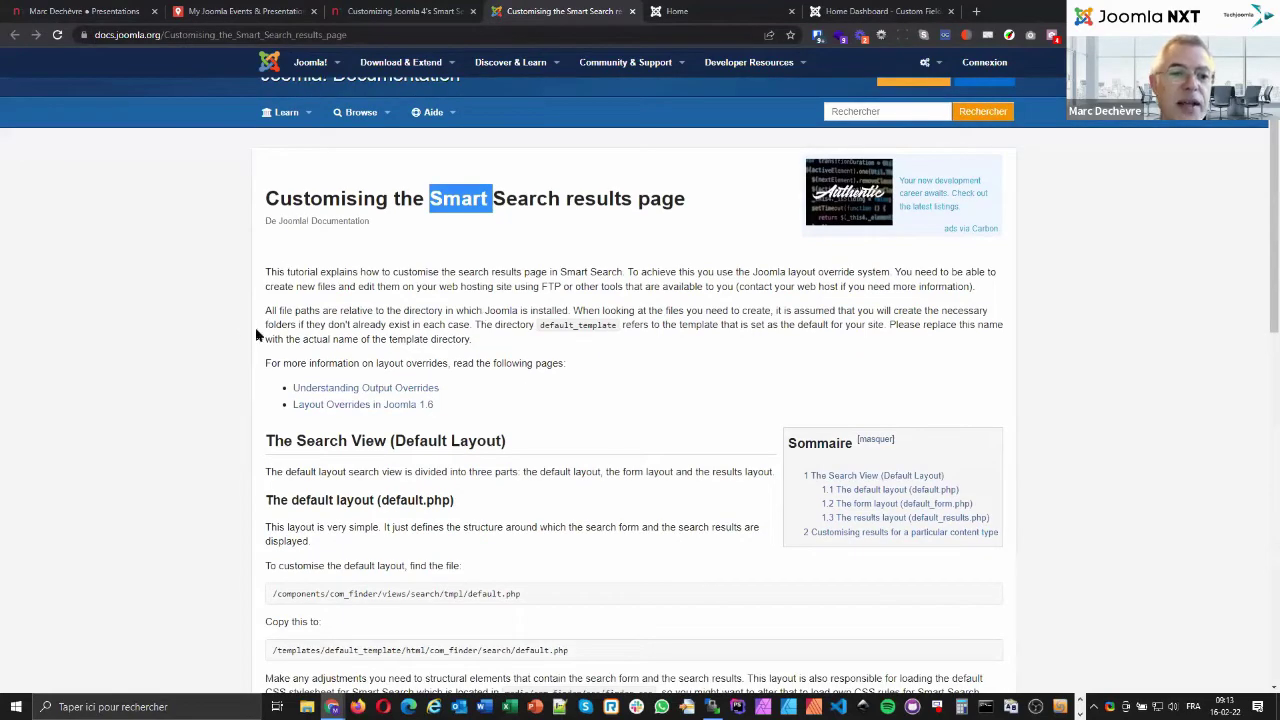
scroll(180, 260, down, 3)
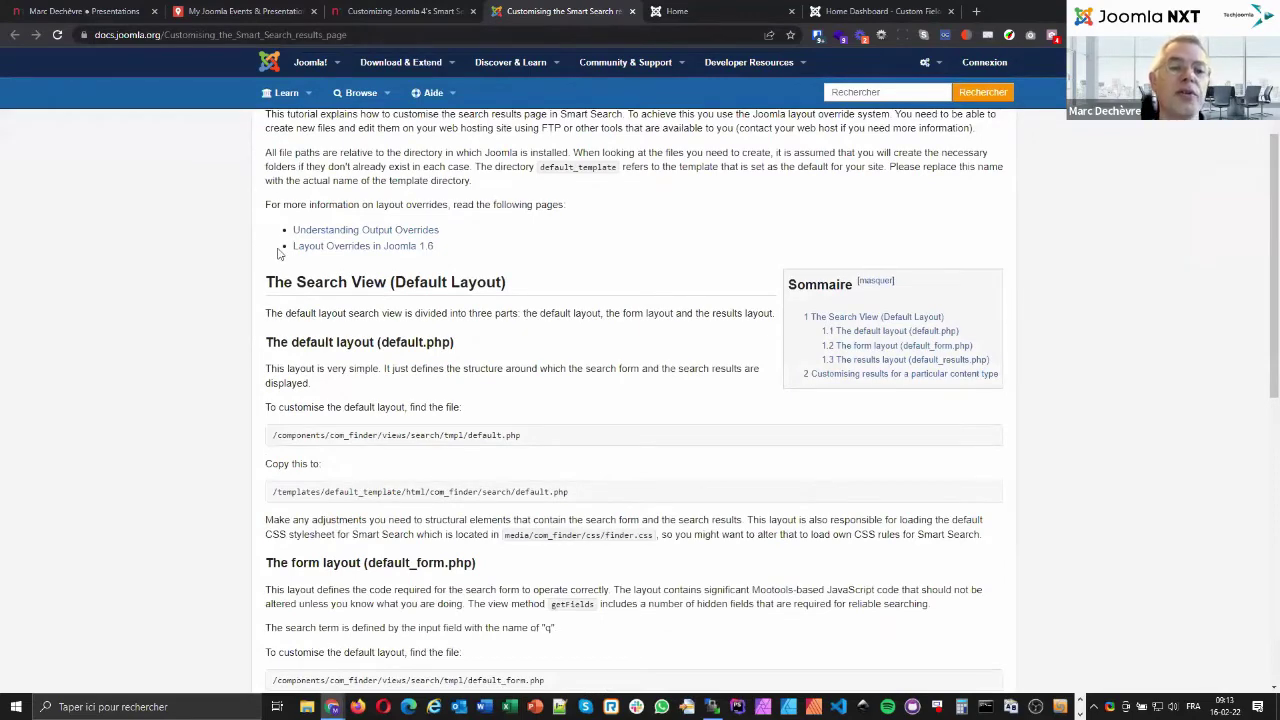
scroll(280, 254, down, 5)
scroll(286, 254, up, 2)
scroll(286, 254, down, 1)
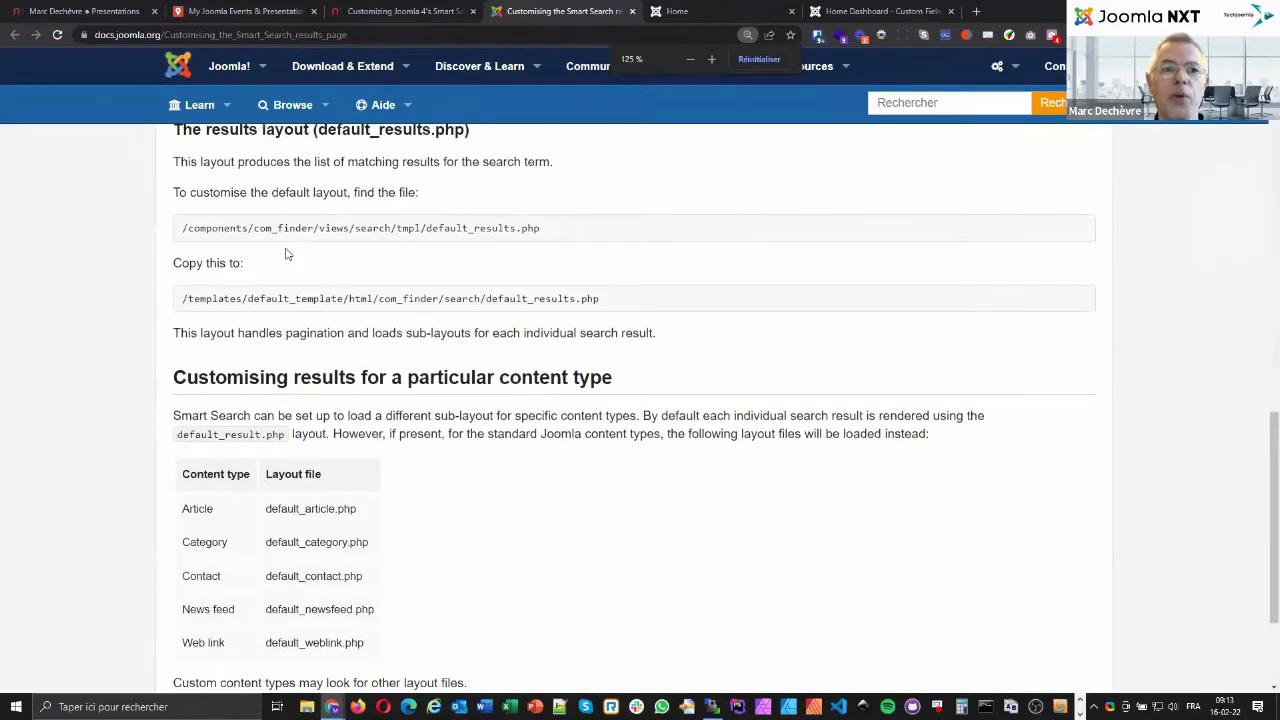
scroll(286, 254, down, 3)
double_click(284, 255)
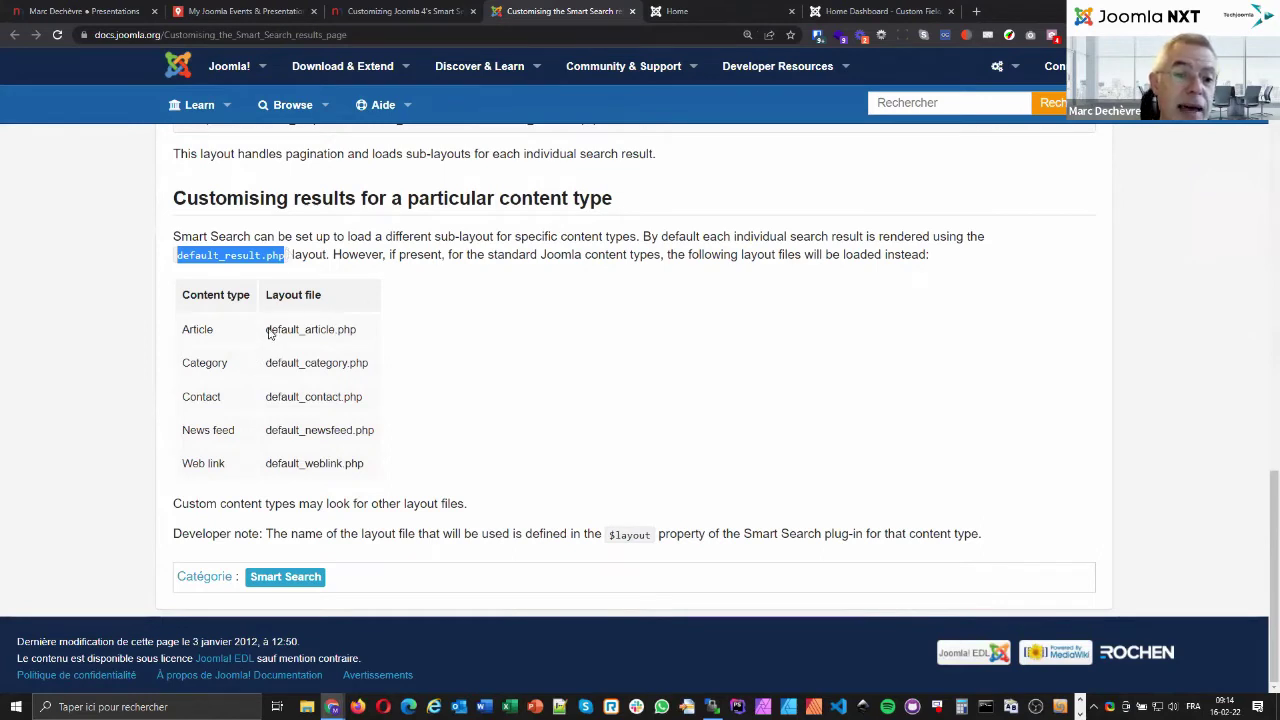
Examine the table of content types and layout files, highlighting default_article.php in the Article row.
drag(267, 331, 363, 334)
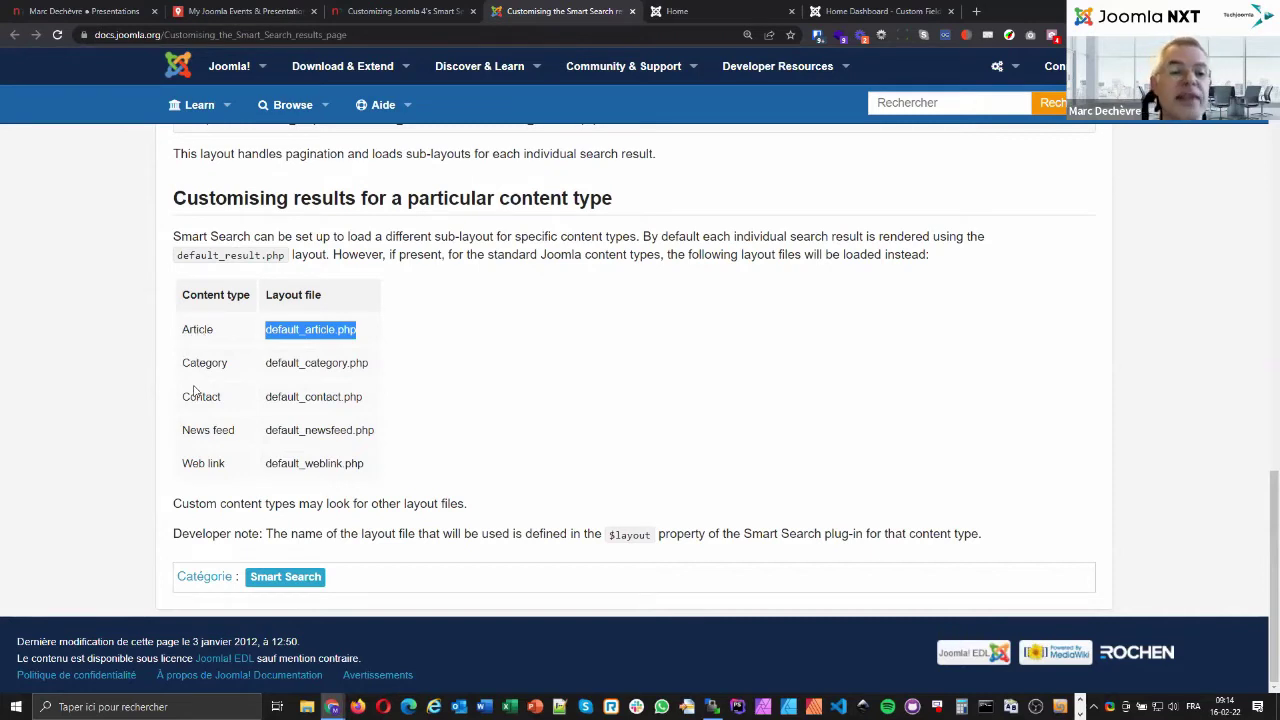
click(268, 338)
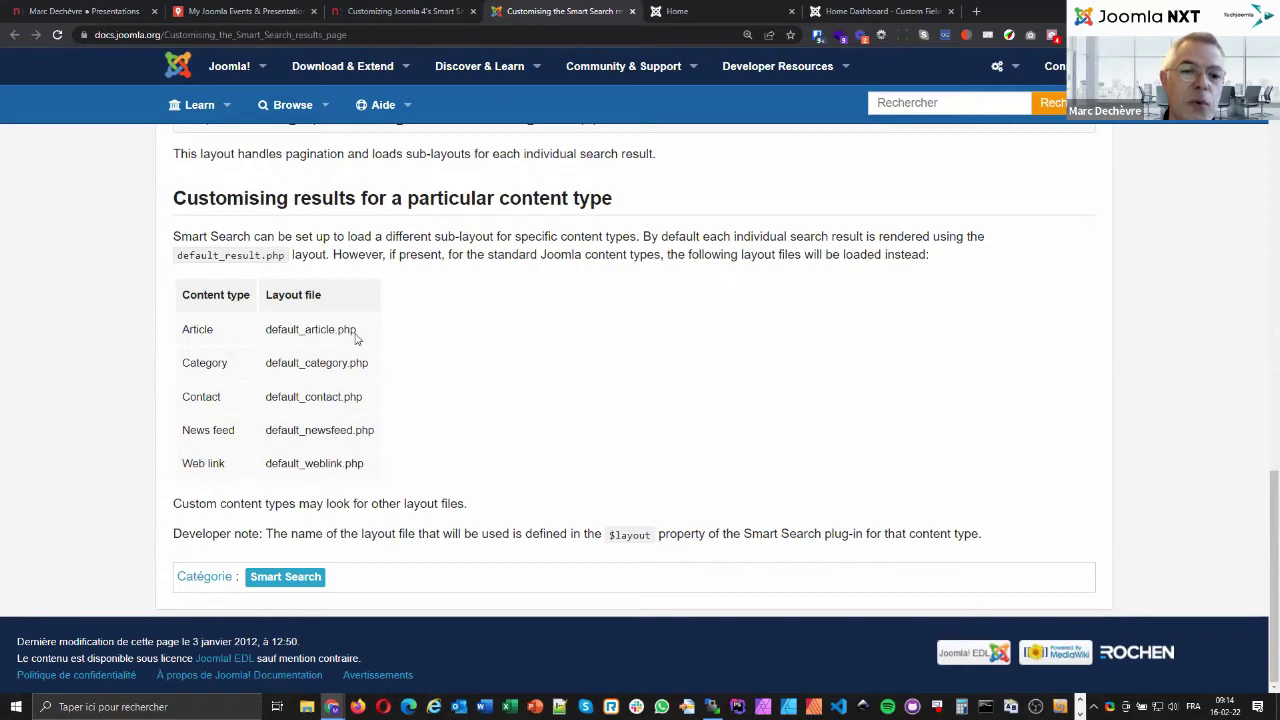
drag(266, 330, 386, 330)
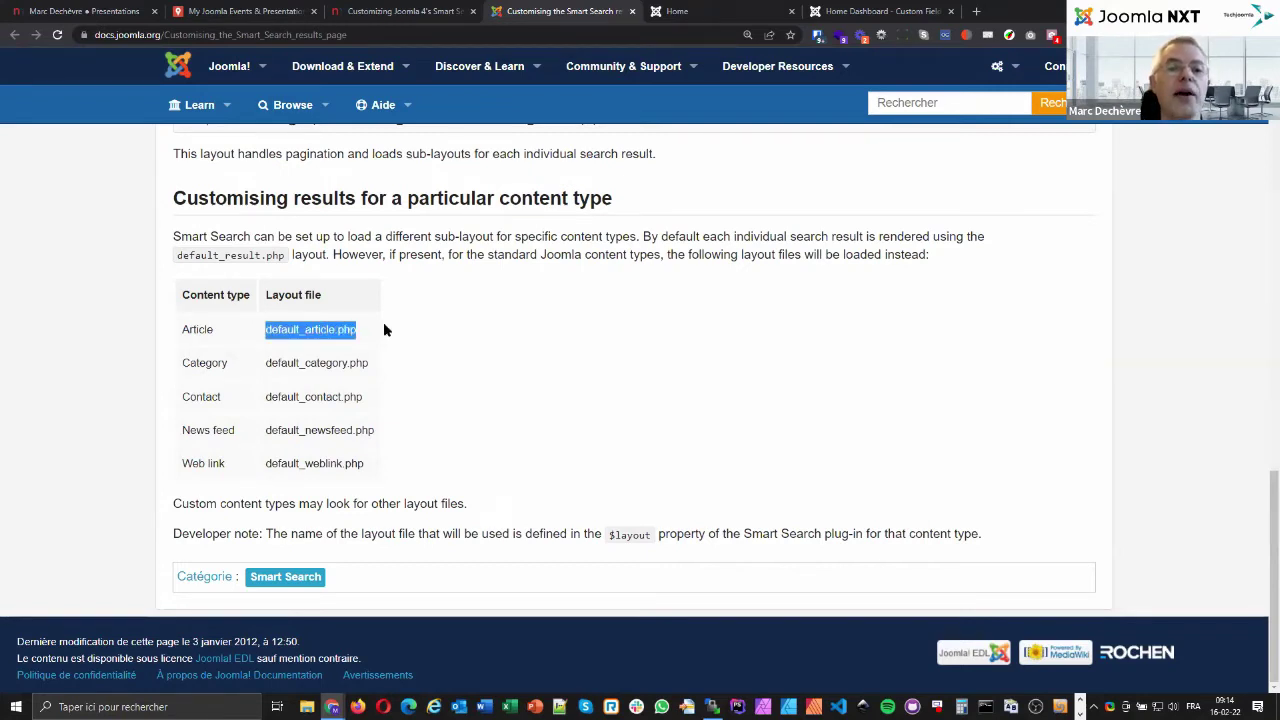
click(274, 334)
drag(266, 330, 358, 333)
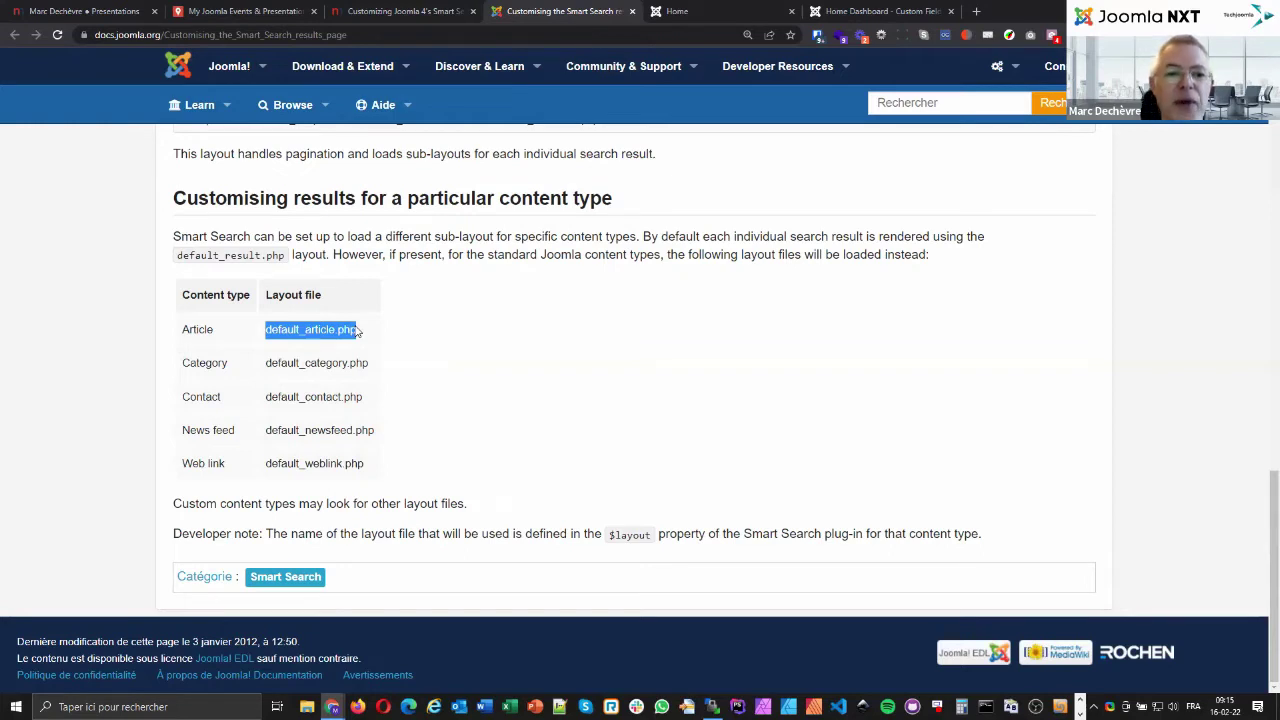
Highlight default_article.php again in the Article row of the layout table, and clear the selection.
click(330, 331)
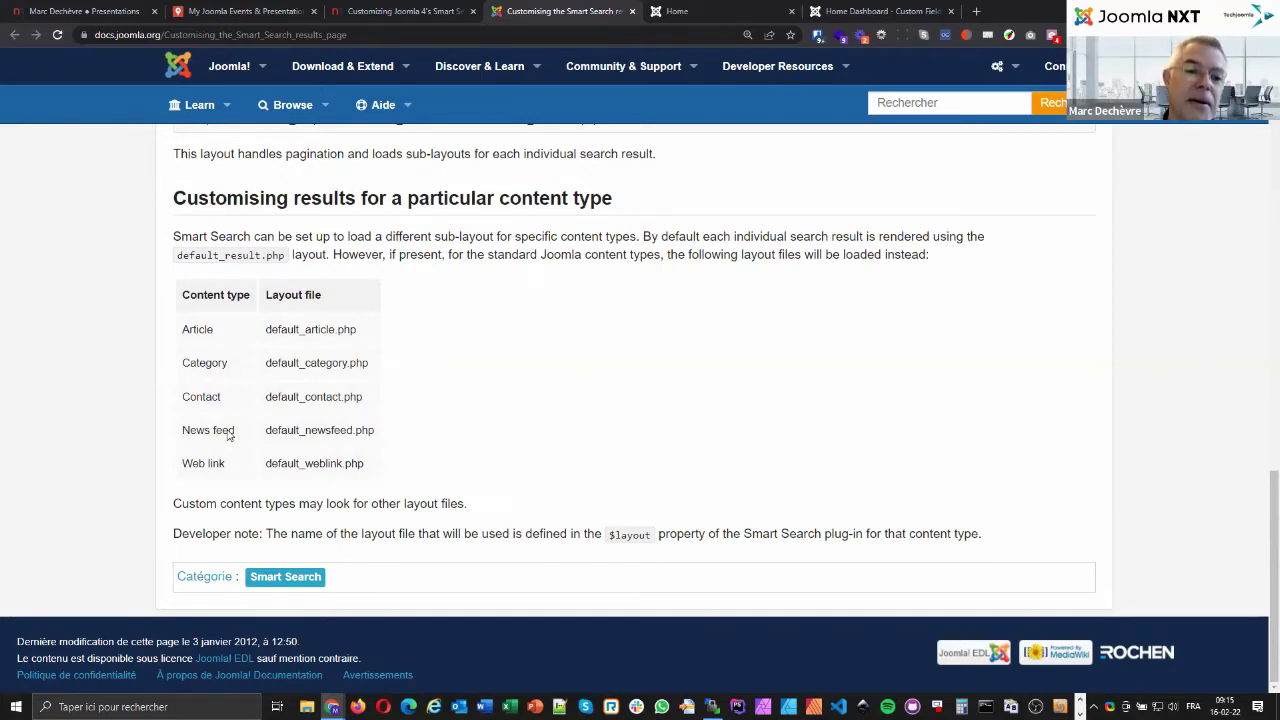
drag(267, 330, 363, 334)
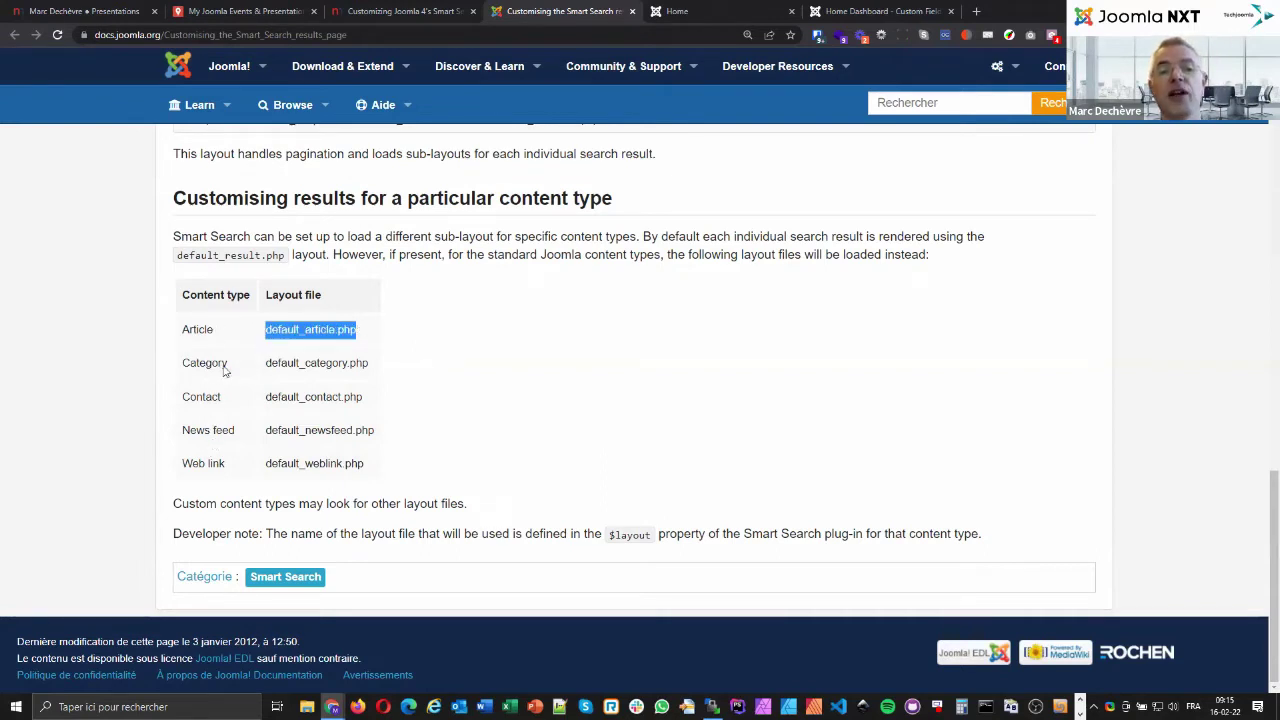
click(268, 333)
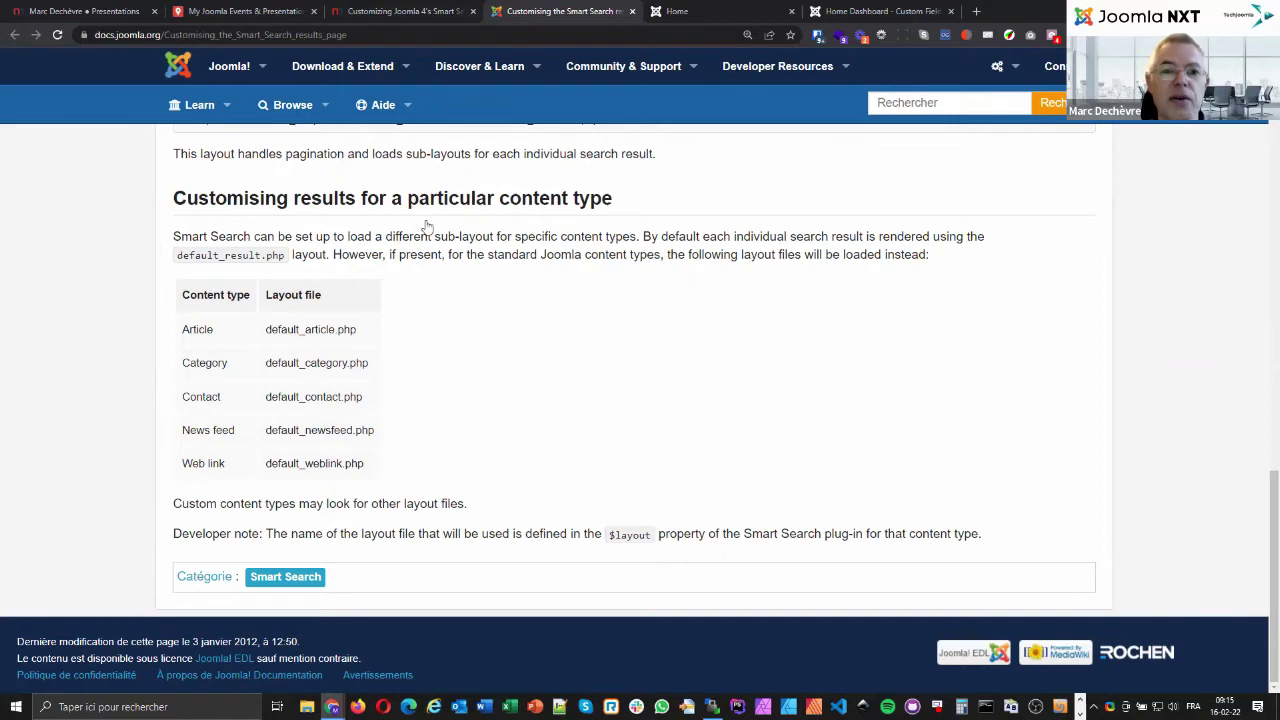
Return to the Smart Search presentation and highlight "Requires an override in J4.0" in the section 4.1 heading.
click(378, 10)
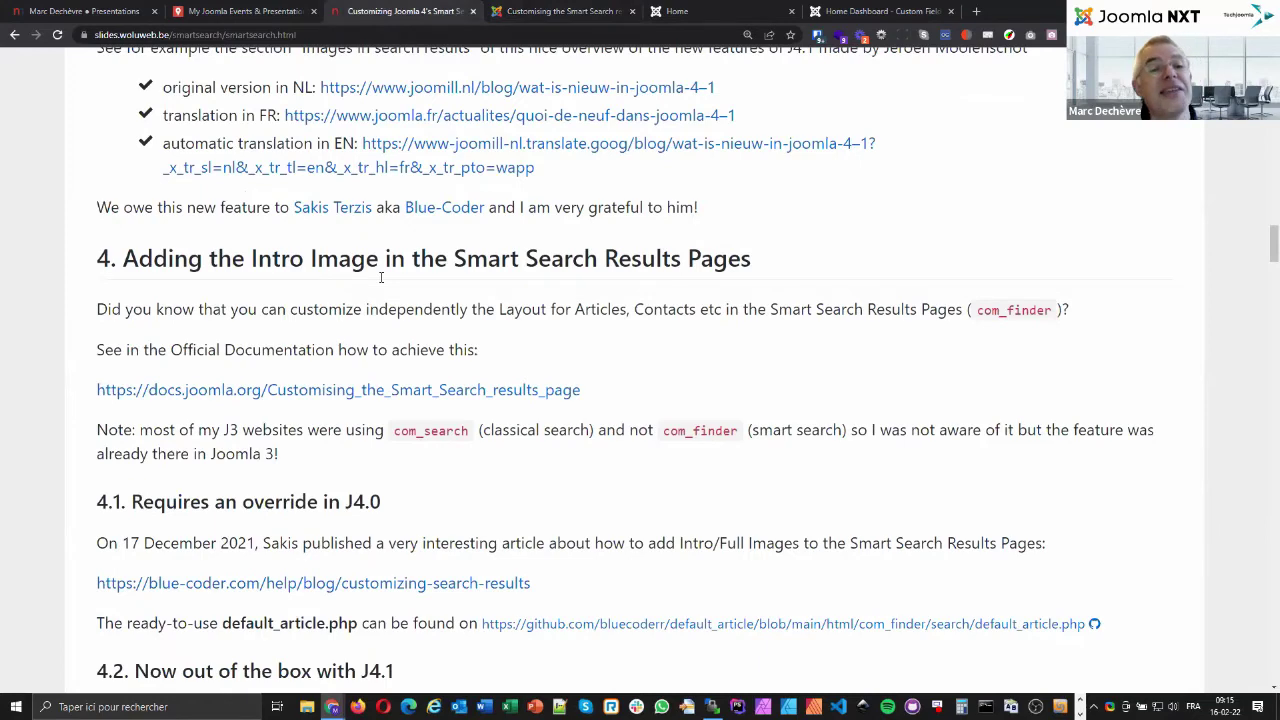
scroll(380, 278, down, 1)
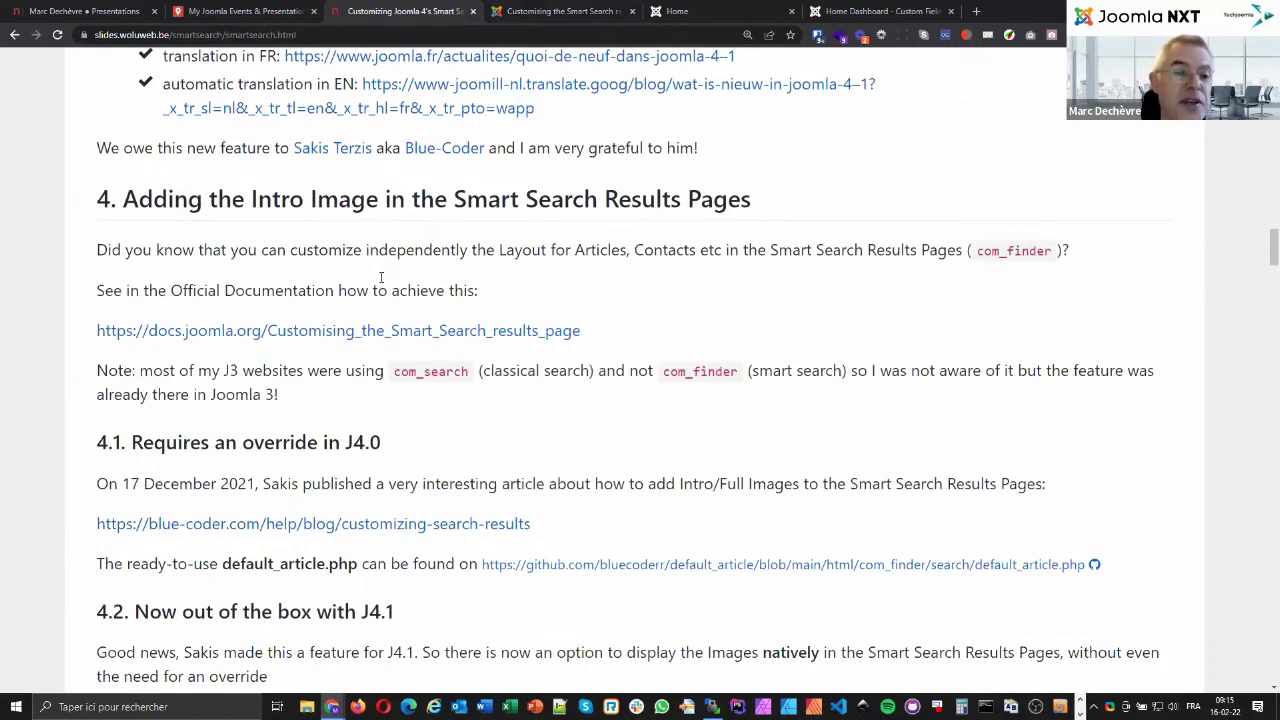
scroll(380, 278, down, 2)
triple_click(380, 278)
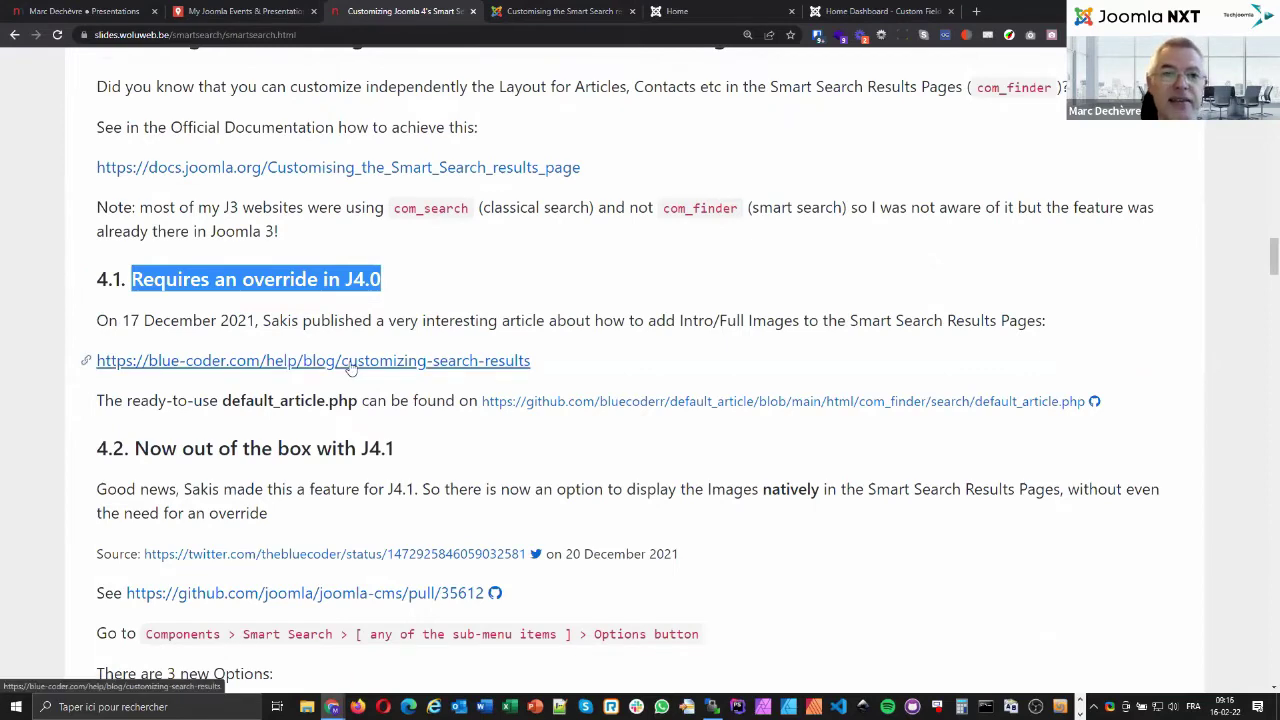
Open the linked blue-coder.com article on customizing search results in a new tab and compare its Before and After examples.
middle_click(350, 362)
click(665, 10)
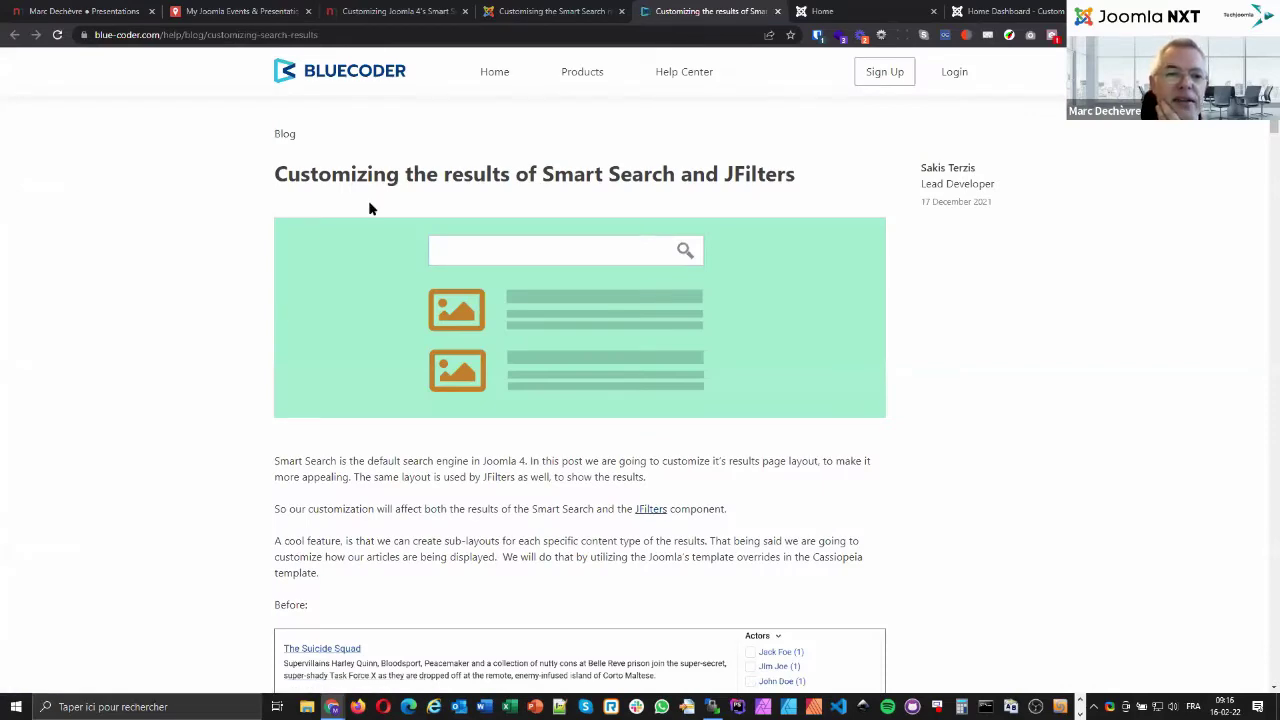
scroll(260, 278, down, 1)
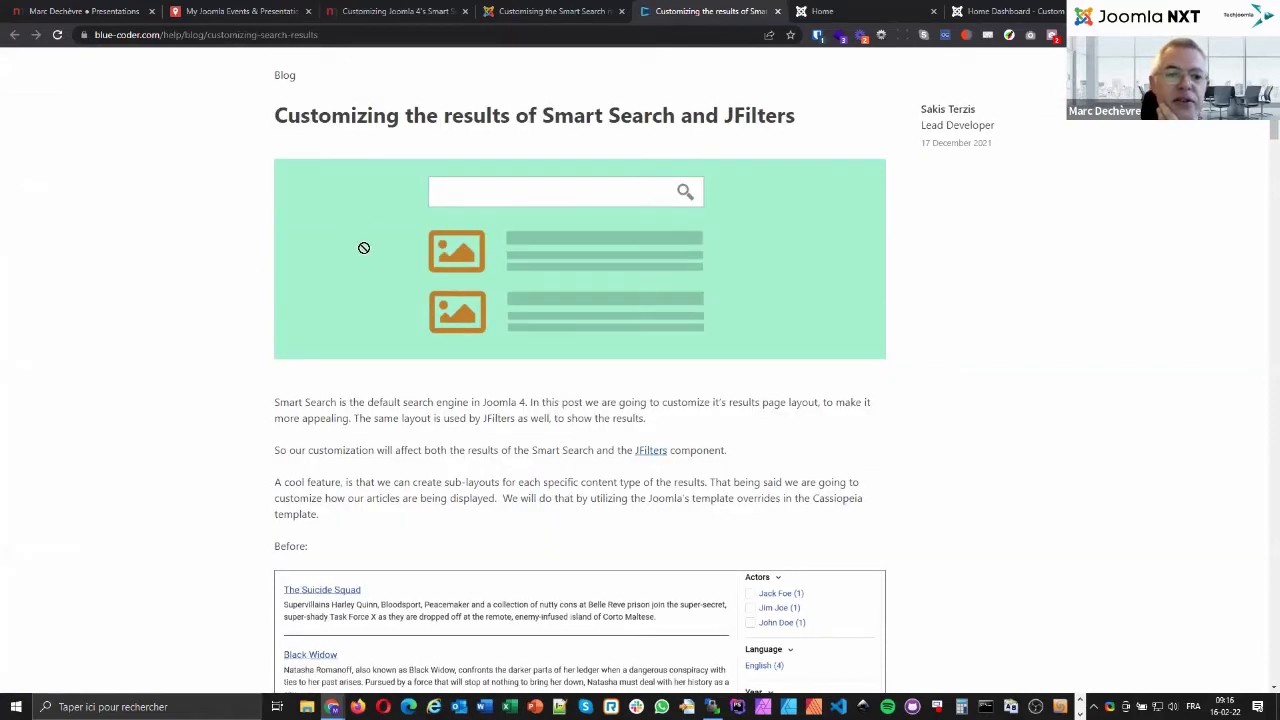
scroll(258, 330, down, 5)
scroll(251, 327, down, 1)
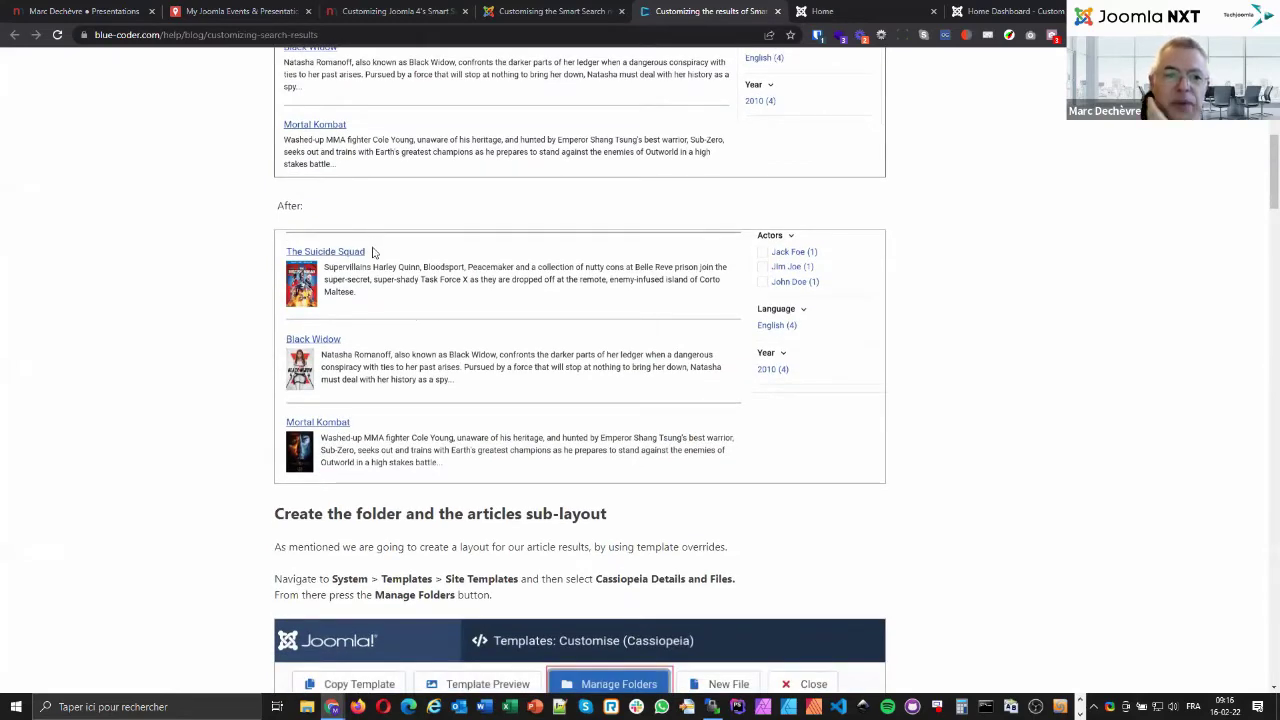
scroll(371, 251, up, 2)
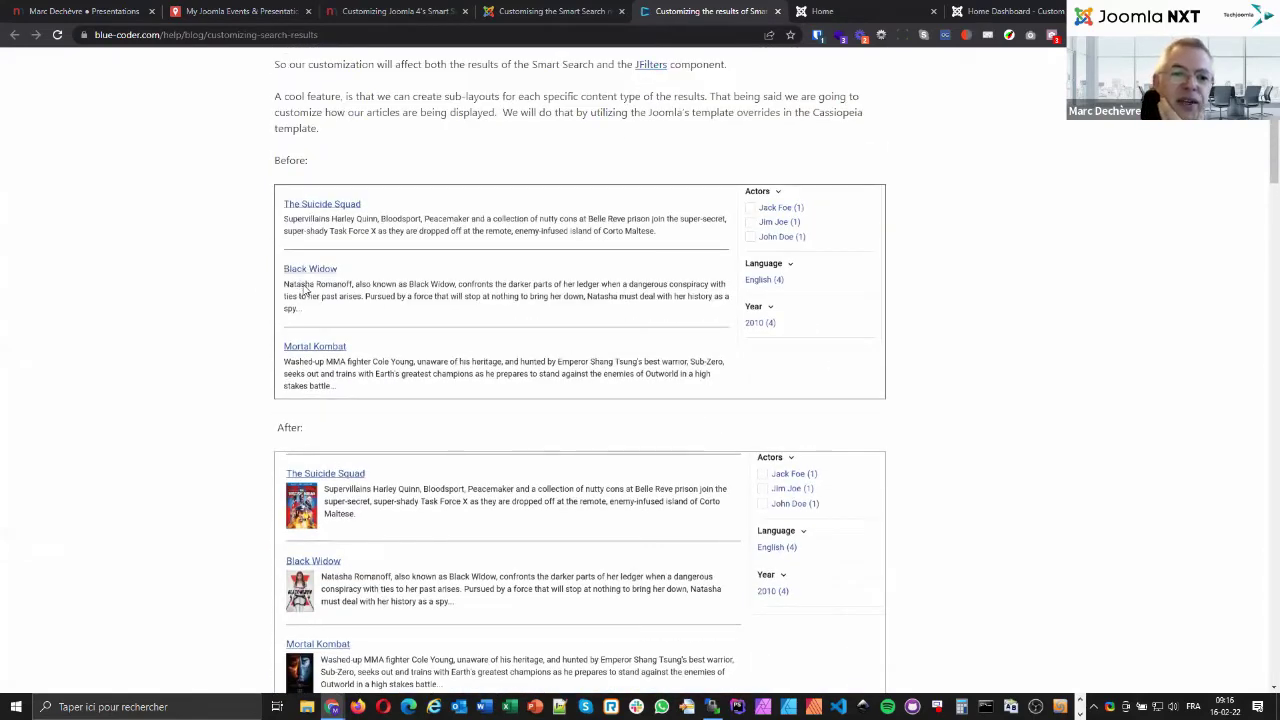
scroll(313, 305, down, 1)
scroll(313, 310, down, 2)
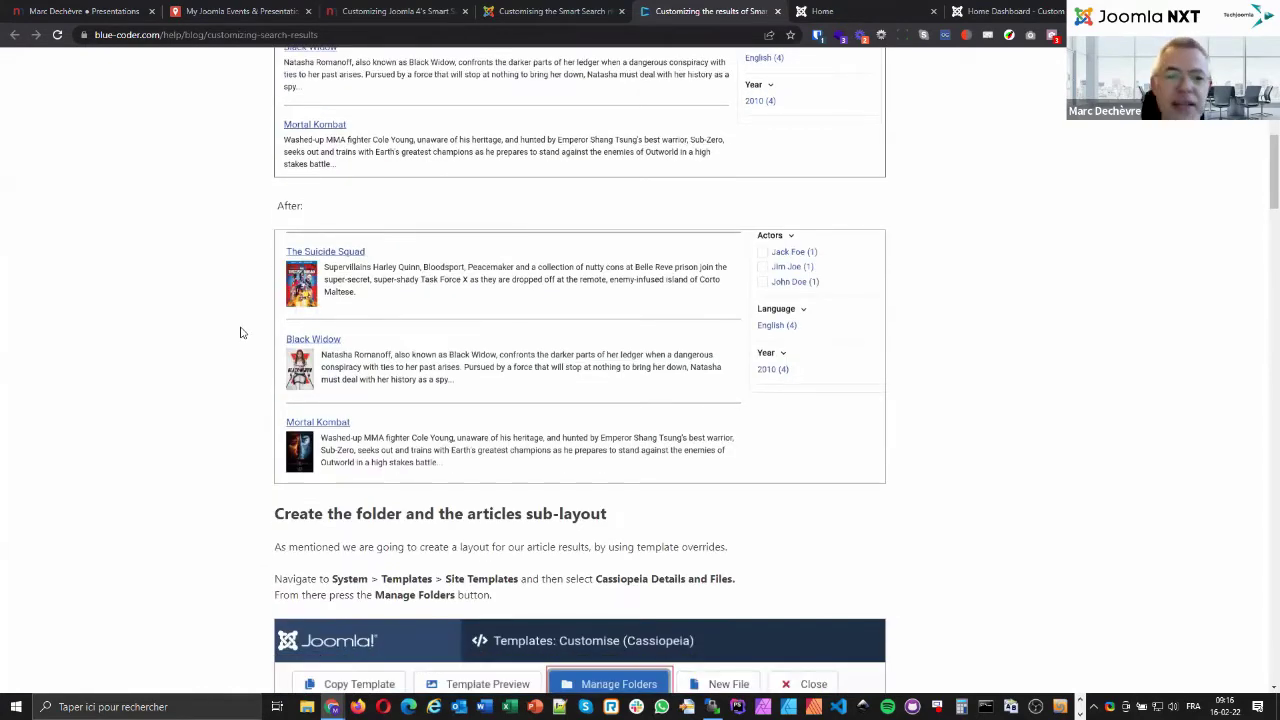
scroll(240, 332, down, 1)
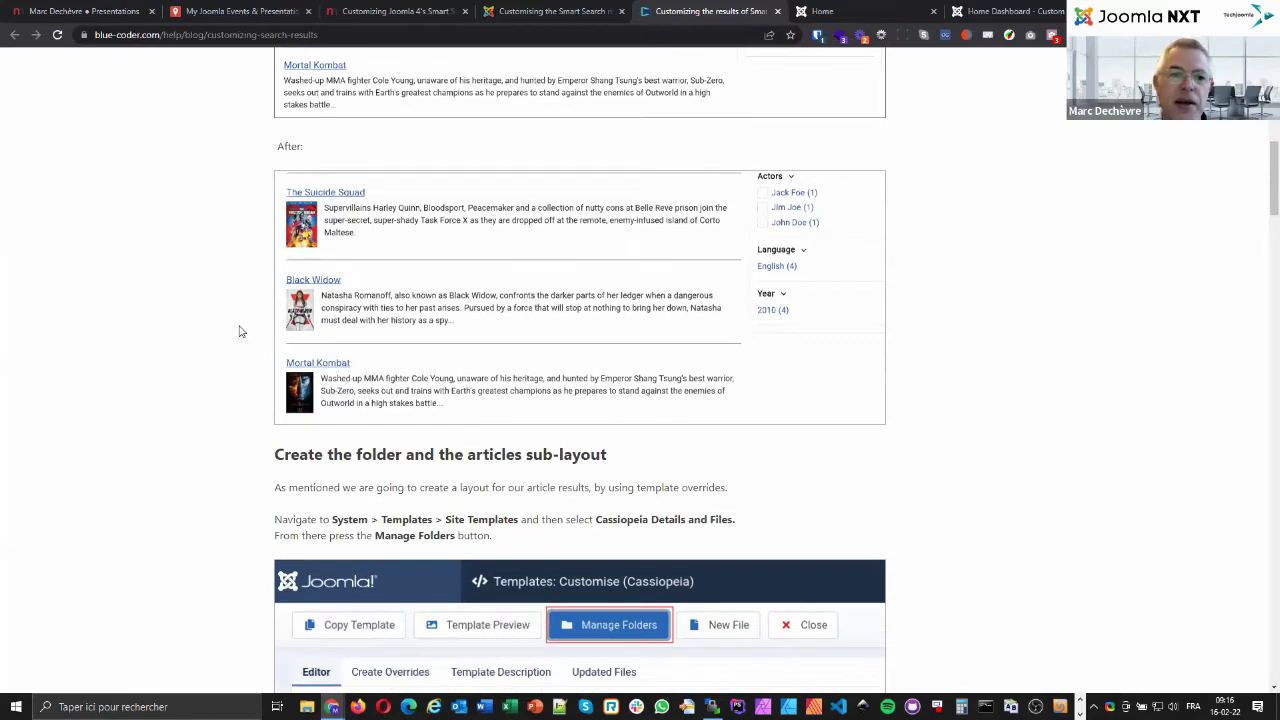
Examine the article's override instructions, from creating the com_finder/search folder and default_article.php through the image and styling code to the final result.
scroll(240, 332, down, 10)
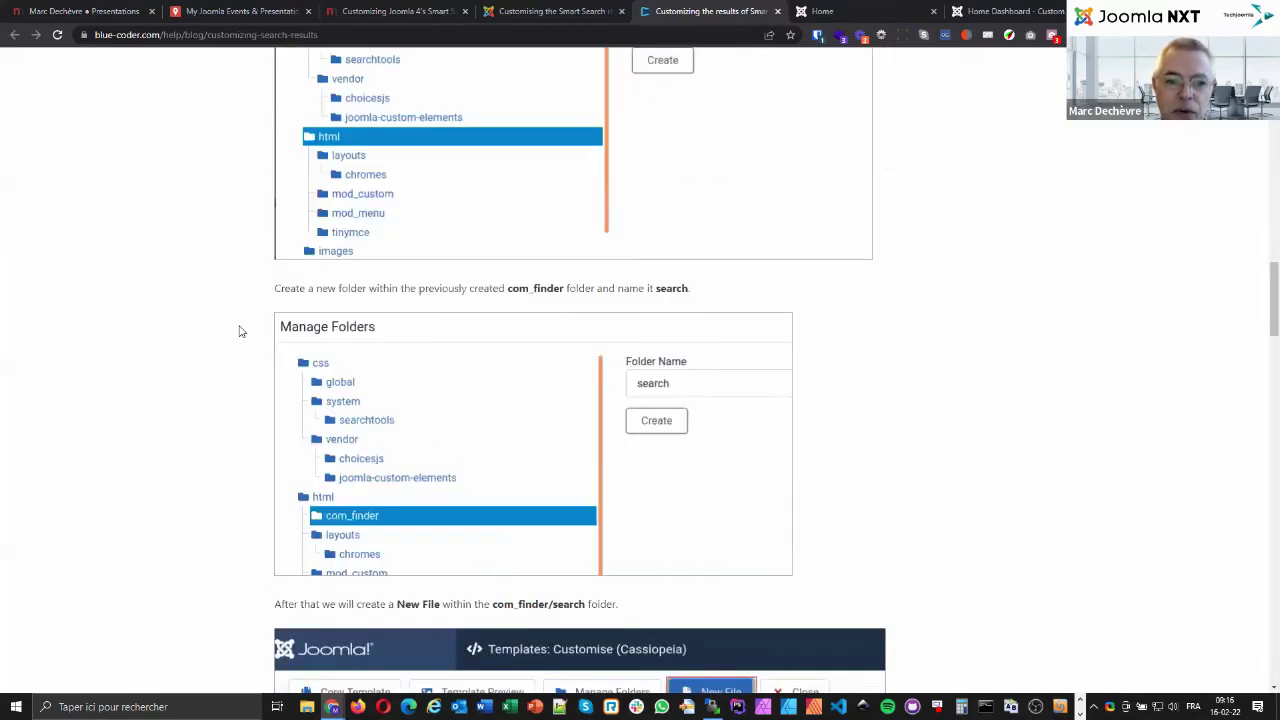
scroll(240, 332, down, 3)
scroll(240, 332, down, 8)
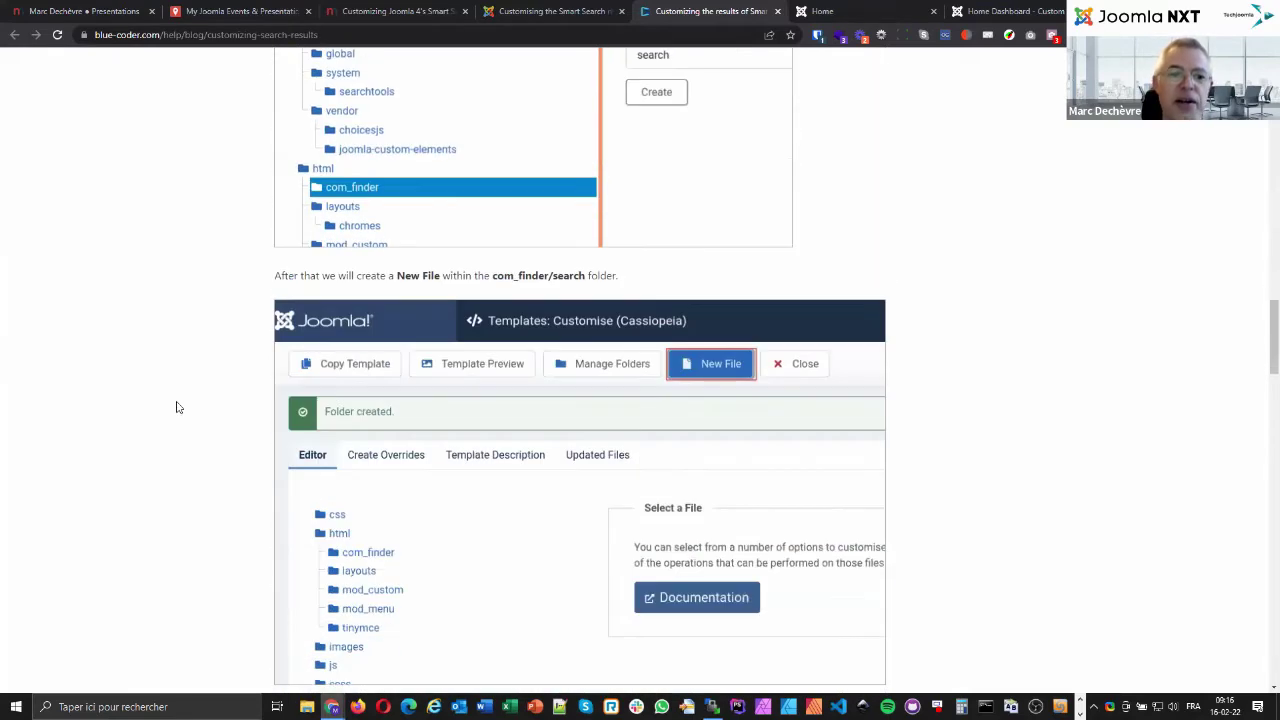
scroll(203, 269, down, 1)
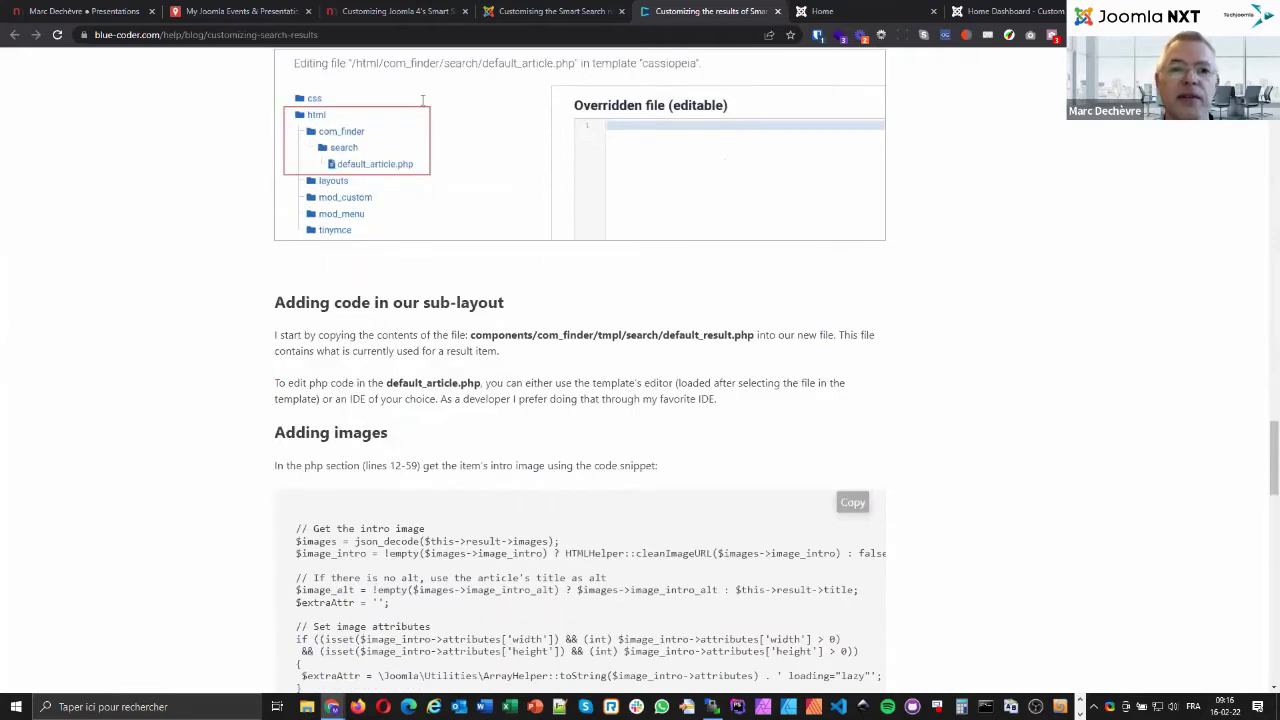
scroll(380, 8, down, 5)
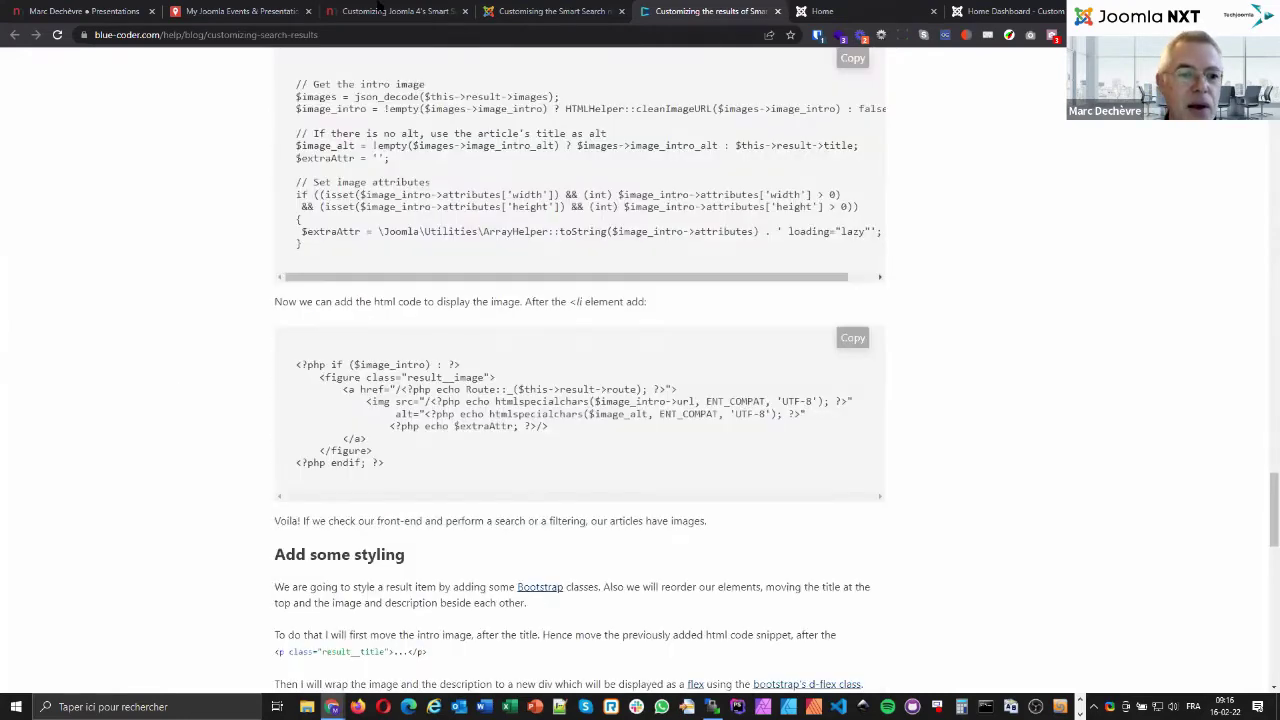
scroll(191, 266, down, 10)
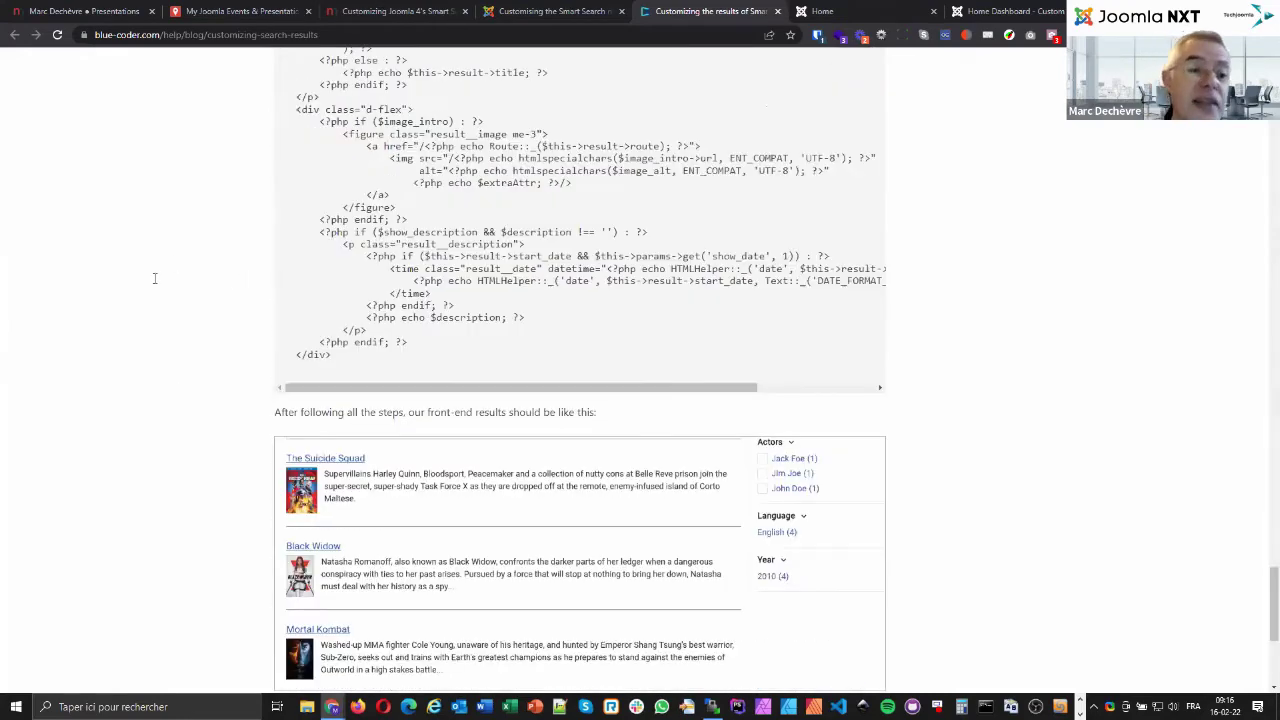
scroll(155, 278, down, 3)
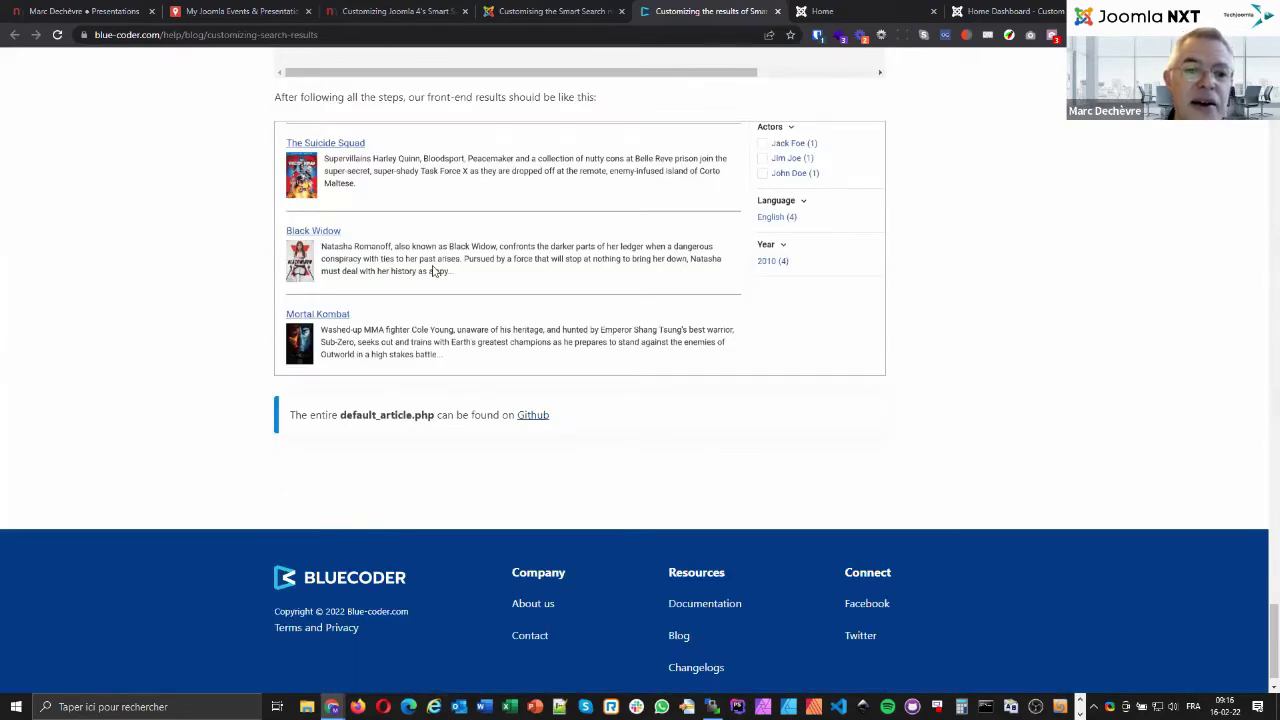
Go back to the presentation and highlight the entire heading "4.1. Requires an override in J4.0".
key(ctrl+shift+Tab)
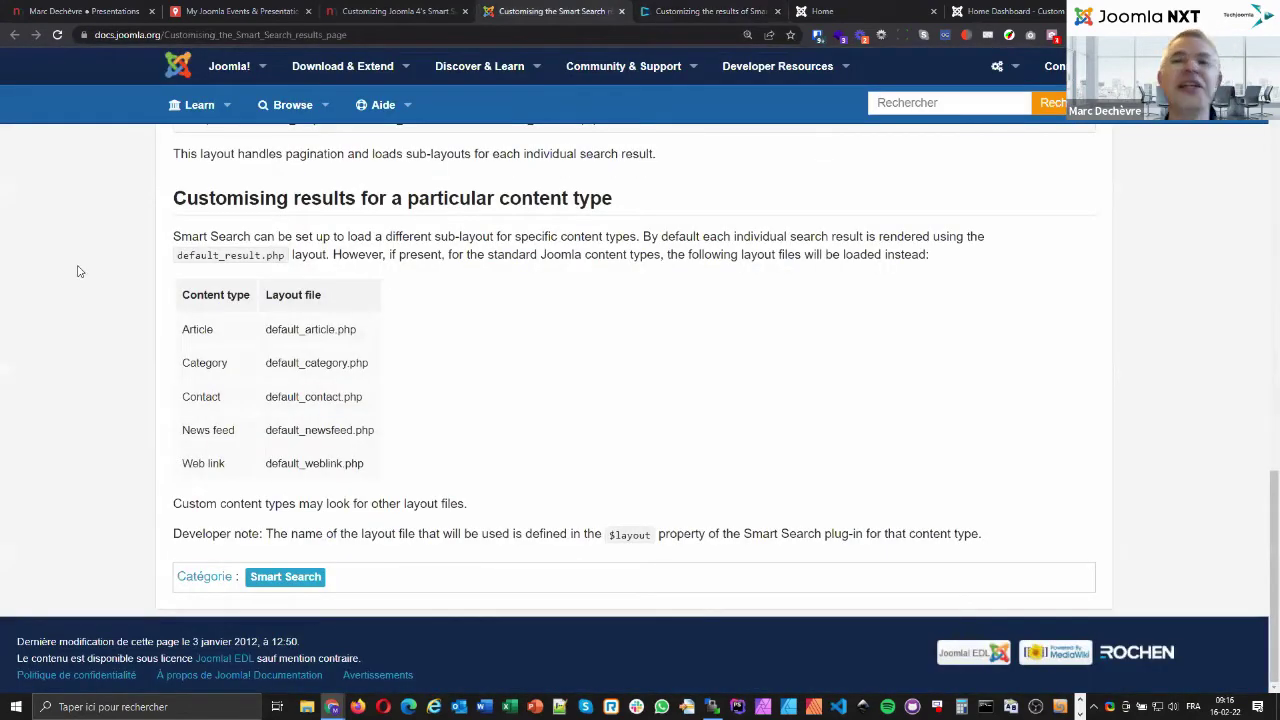
key(ctrl+shift+Tab)
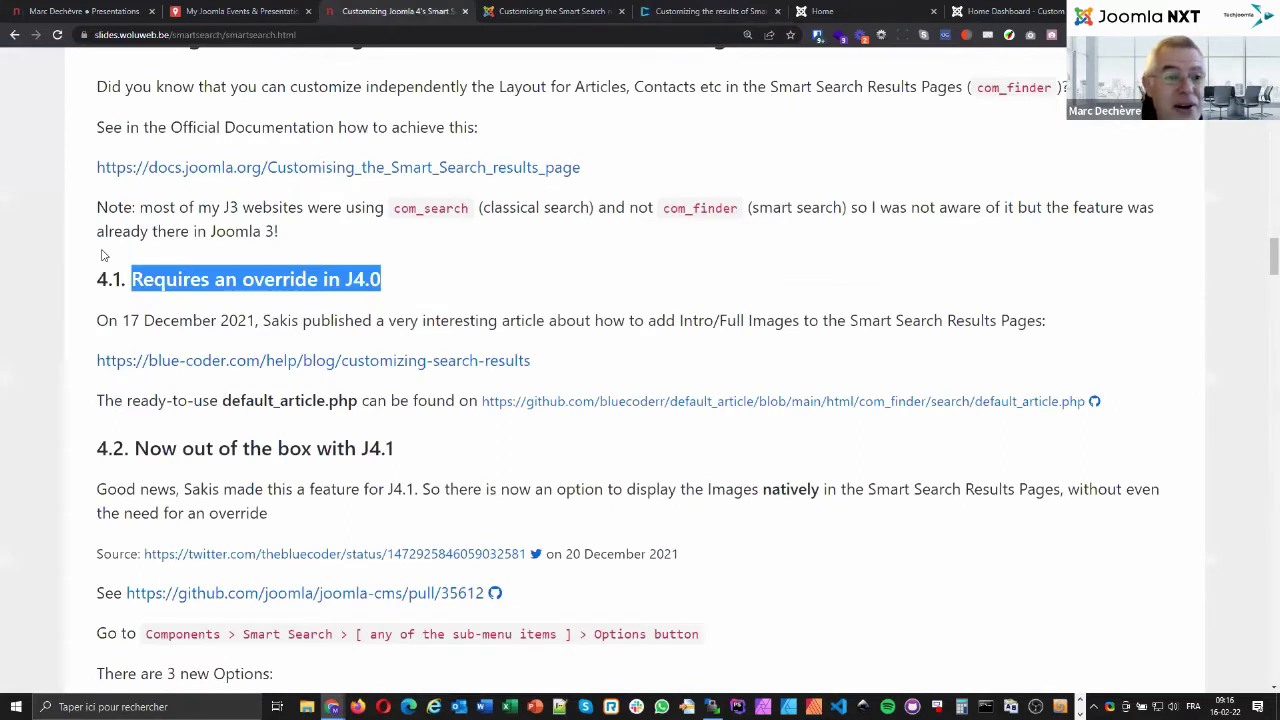
click(97, 453)
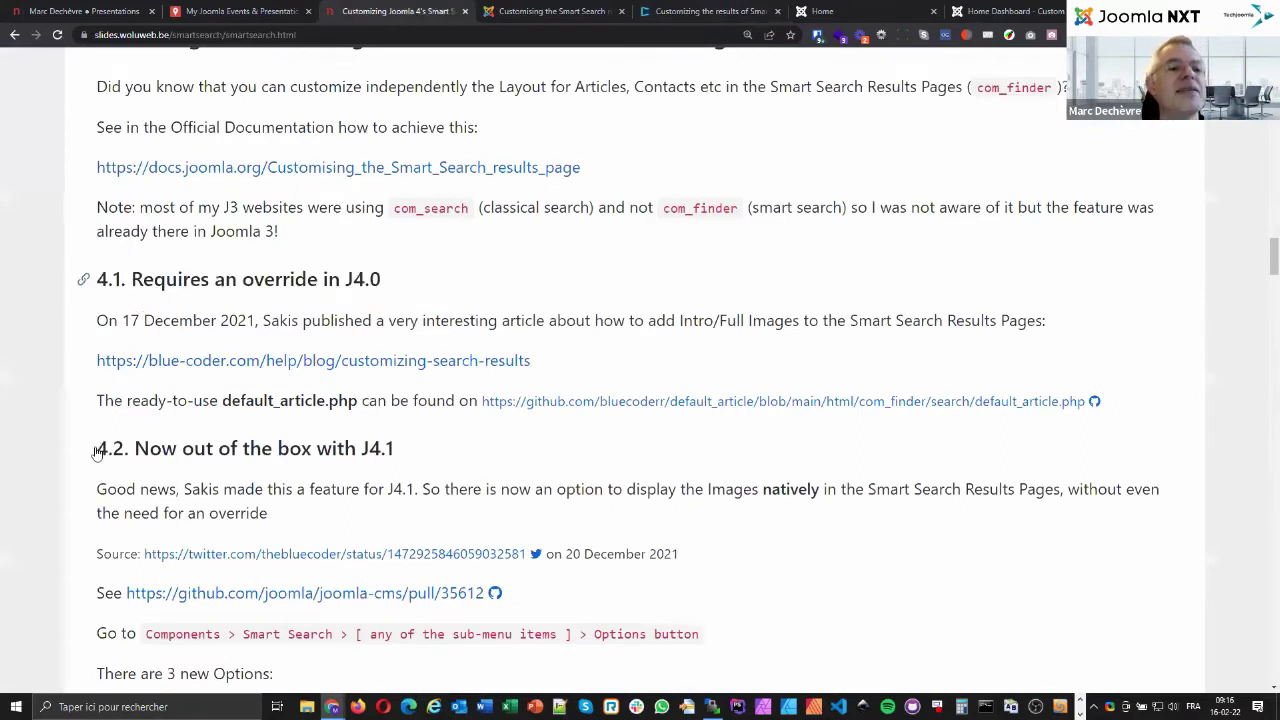
key(ctrl+shift+Left)
key(ctrl+shift+Left)
key(ctrl+shift+Left)
key(ctrl+shift+Left)
key(ctrl+shift+Left)
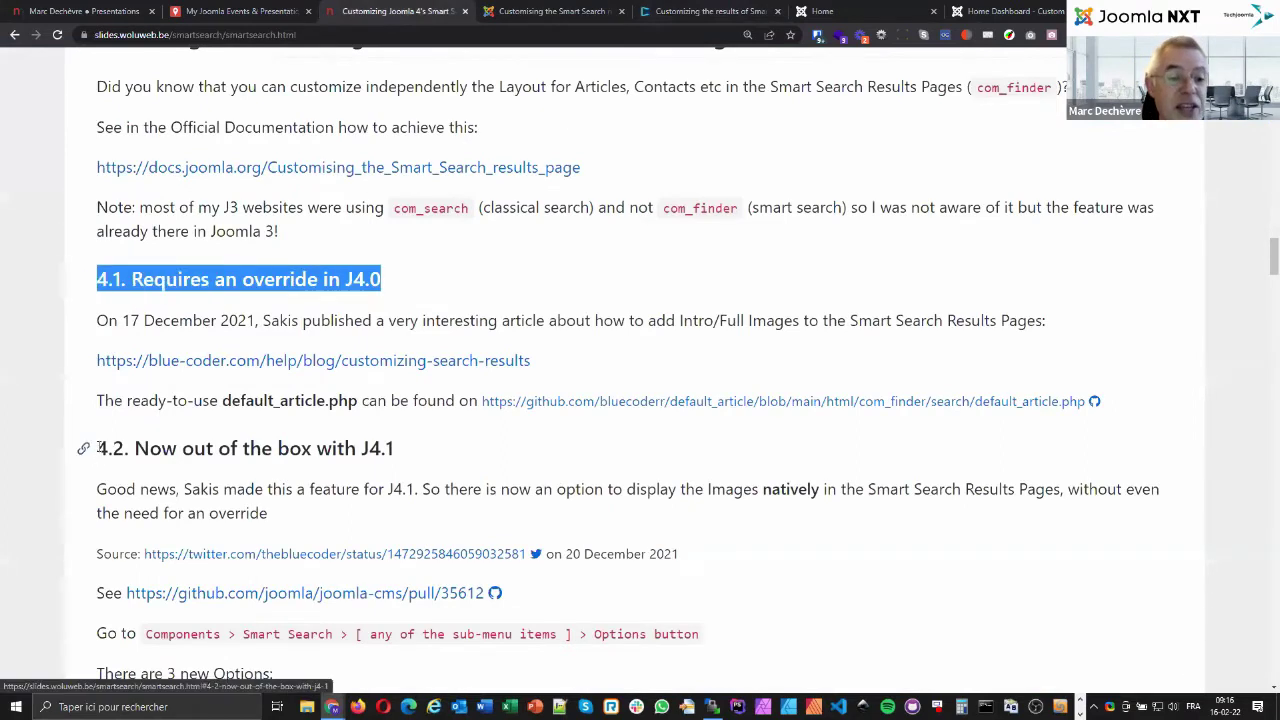
Highlight the heading "4.2. Now out of the box with J4.1" and review the Smart Search options listed under it.
triple_click(447, 449)
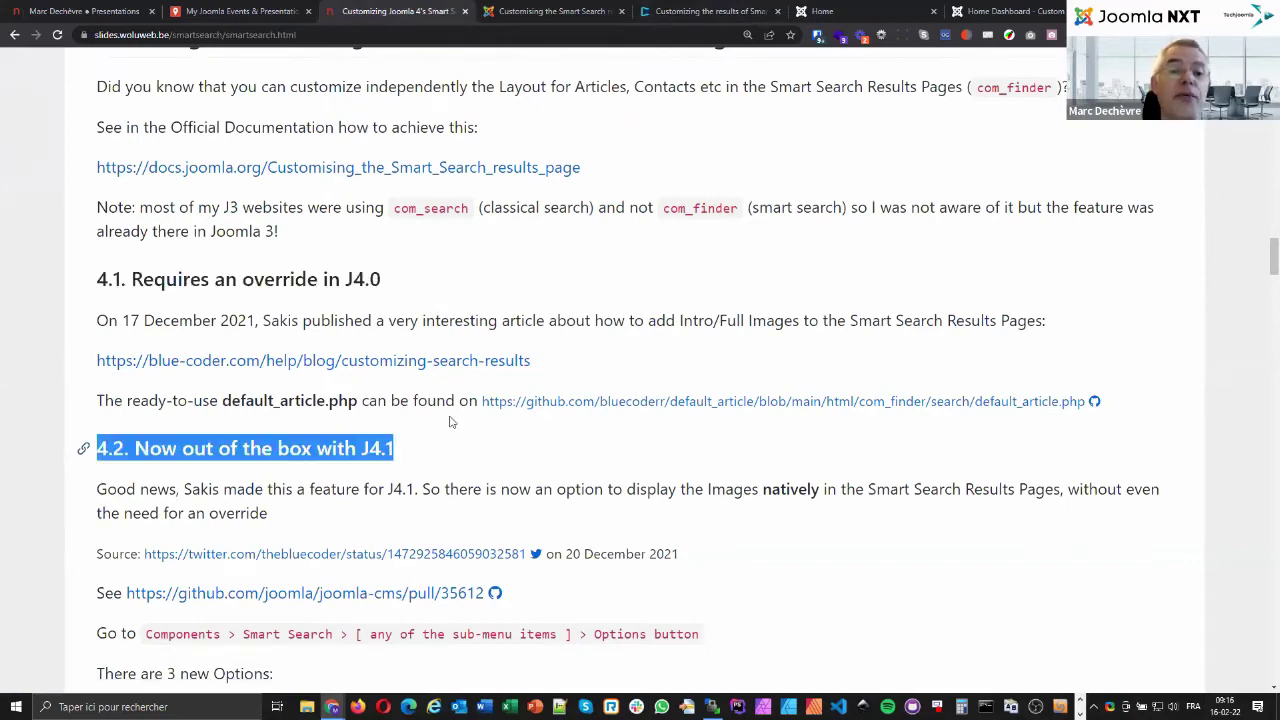
scroll(427, 271, down, 1)
scroll(427, 271, down, 3)
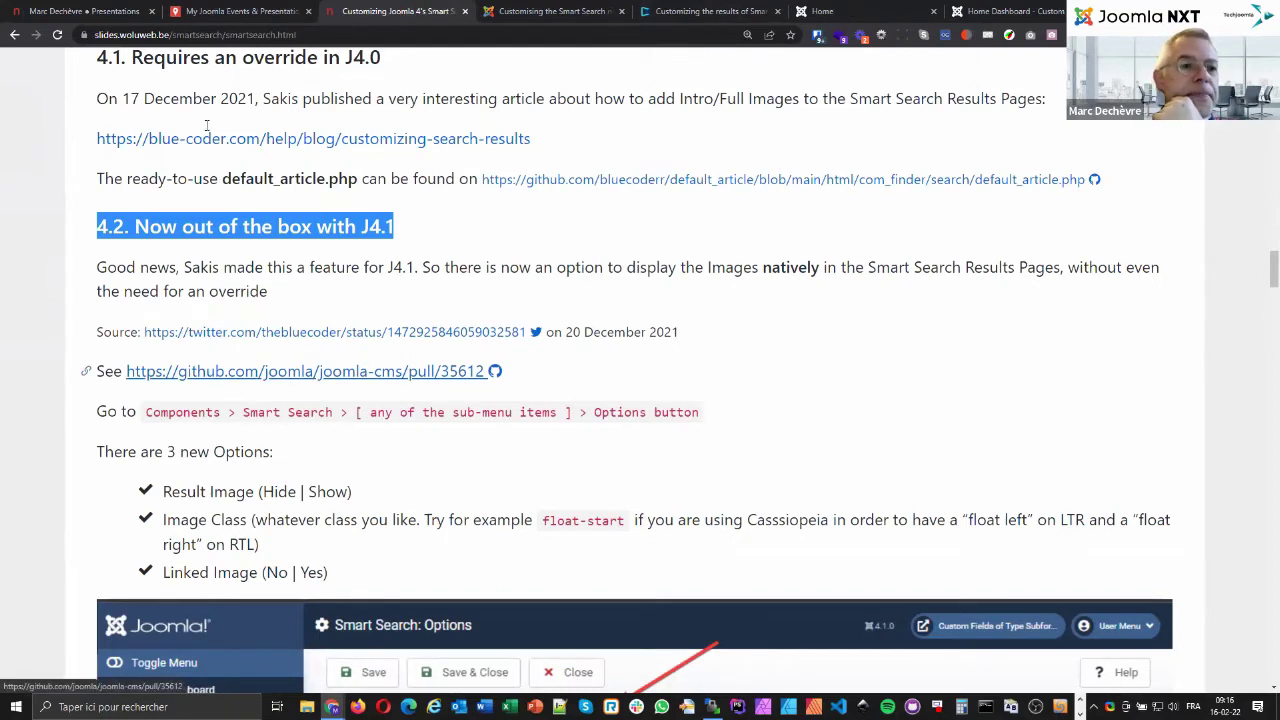
Switch to the demo site, review the articles on its home page, and go back to the search results for "lorem".
key(ctrl+6)
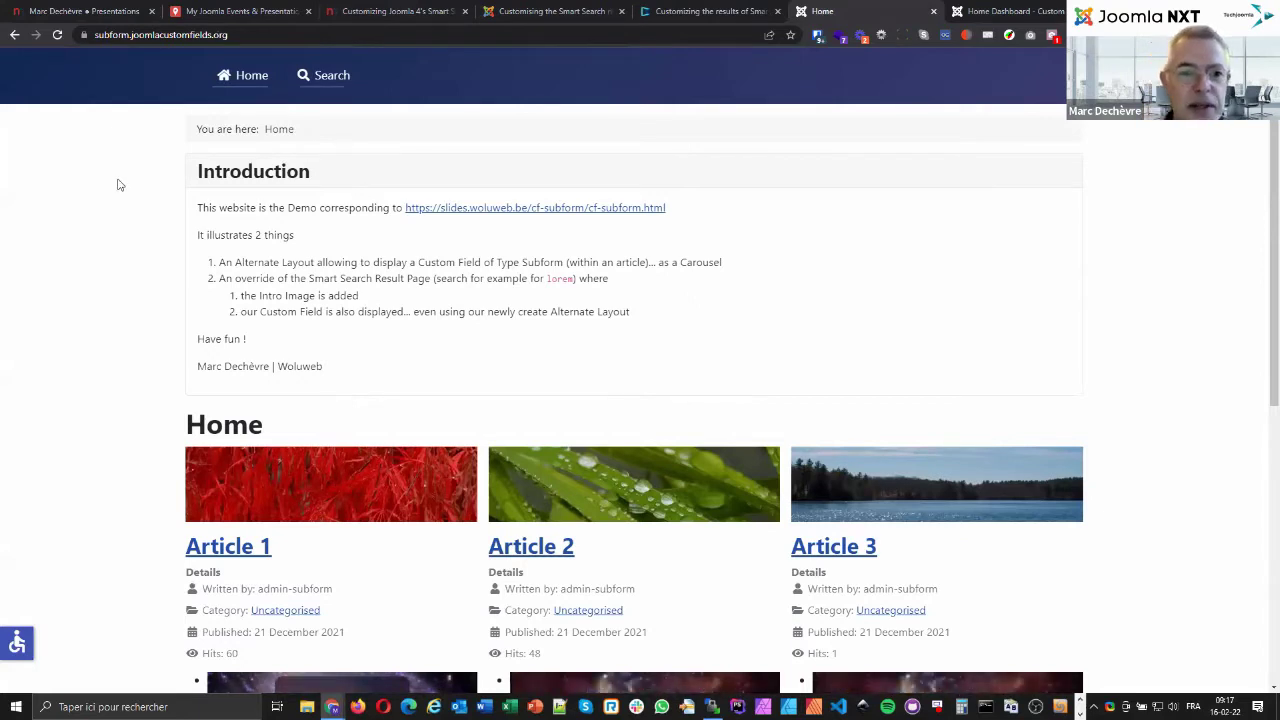
scroll(337, 80, down, 1)
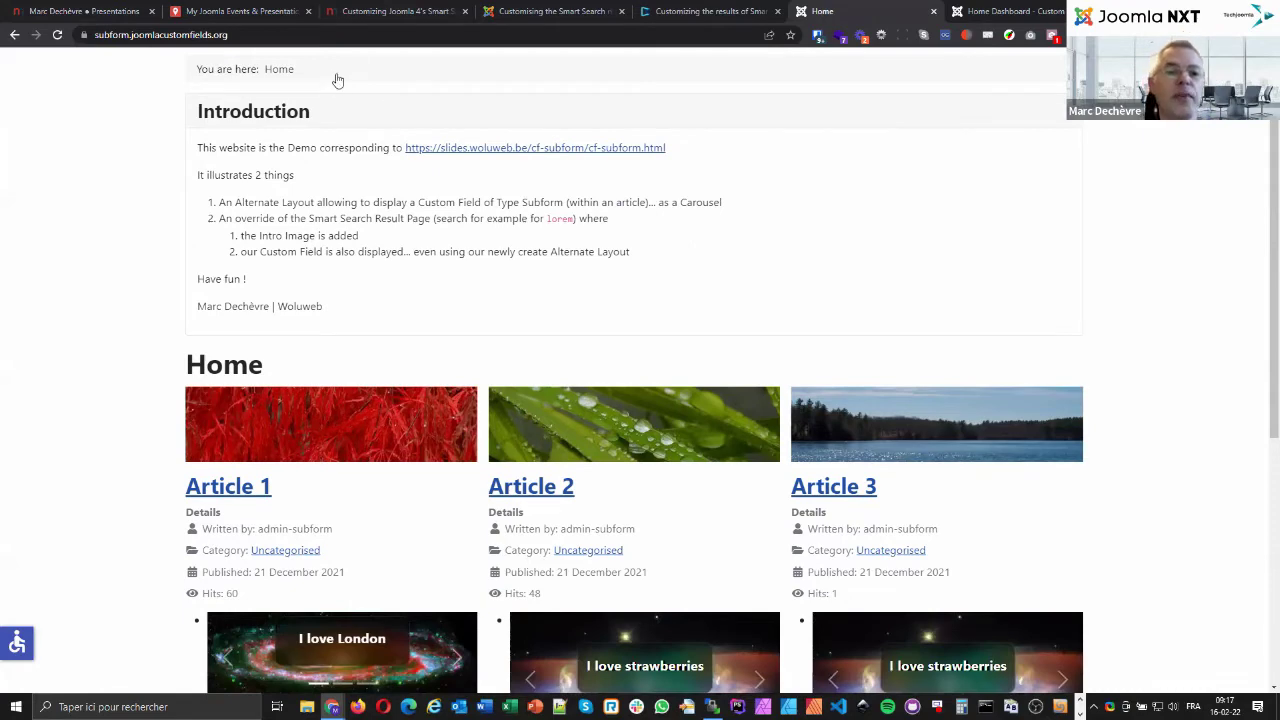
scroll(258, 178, down, 4)
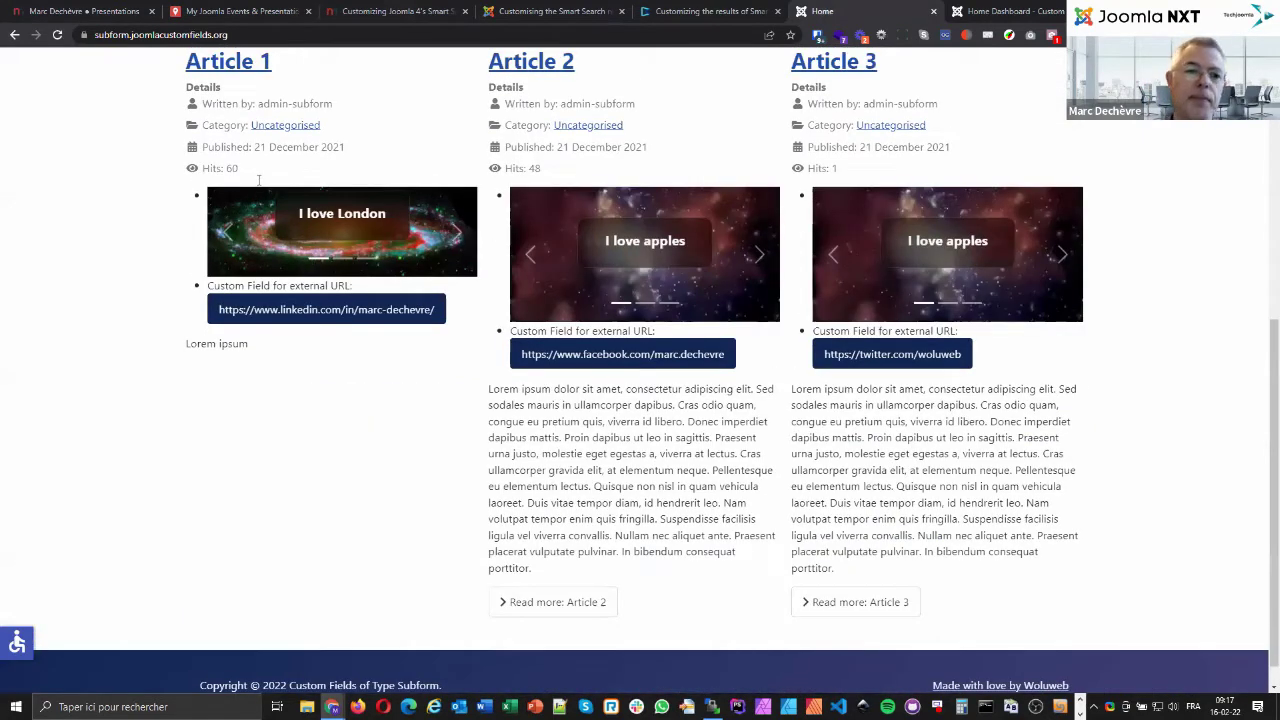
scroll(103, 240, up, 1)
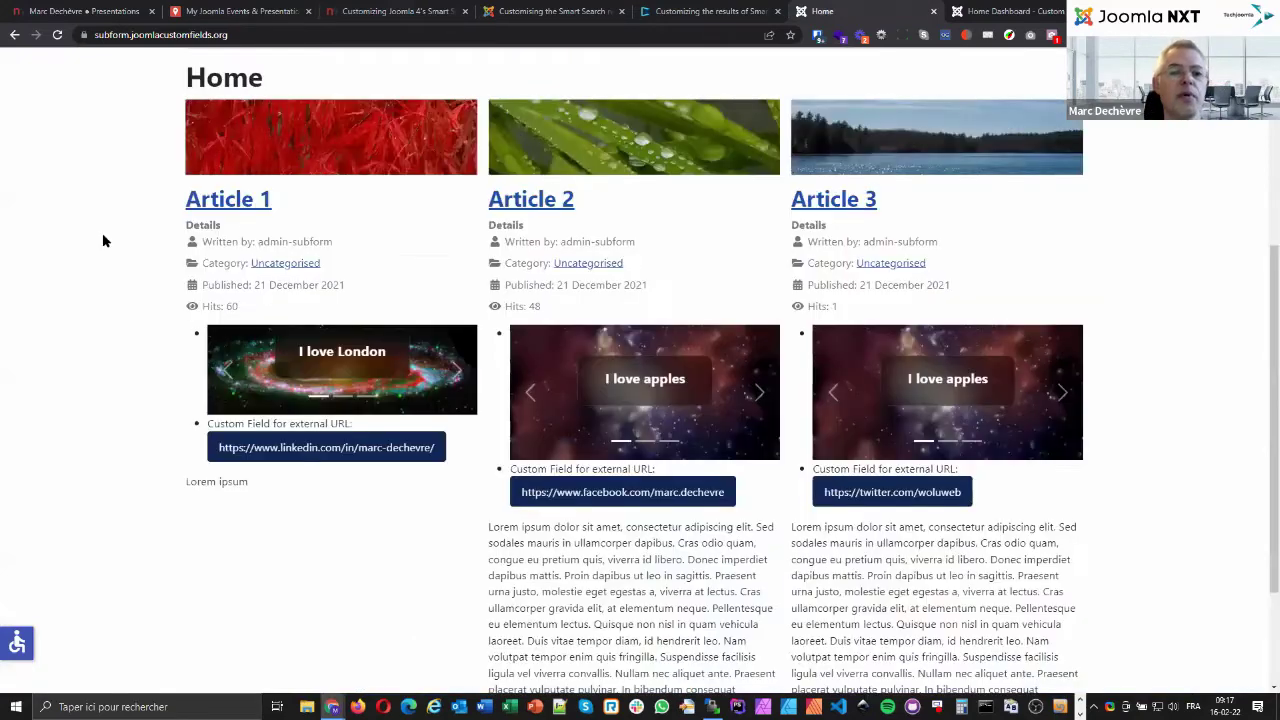
key(alt+Left)
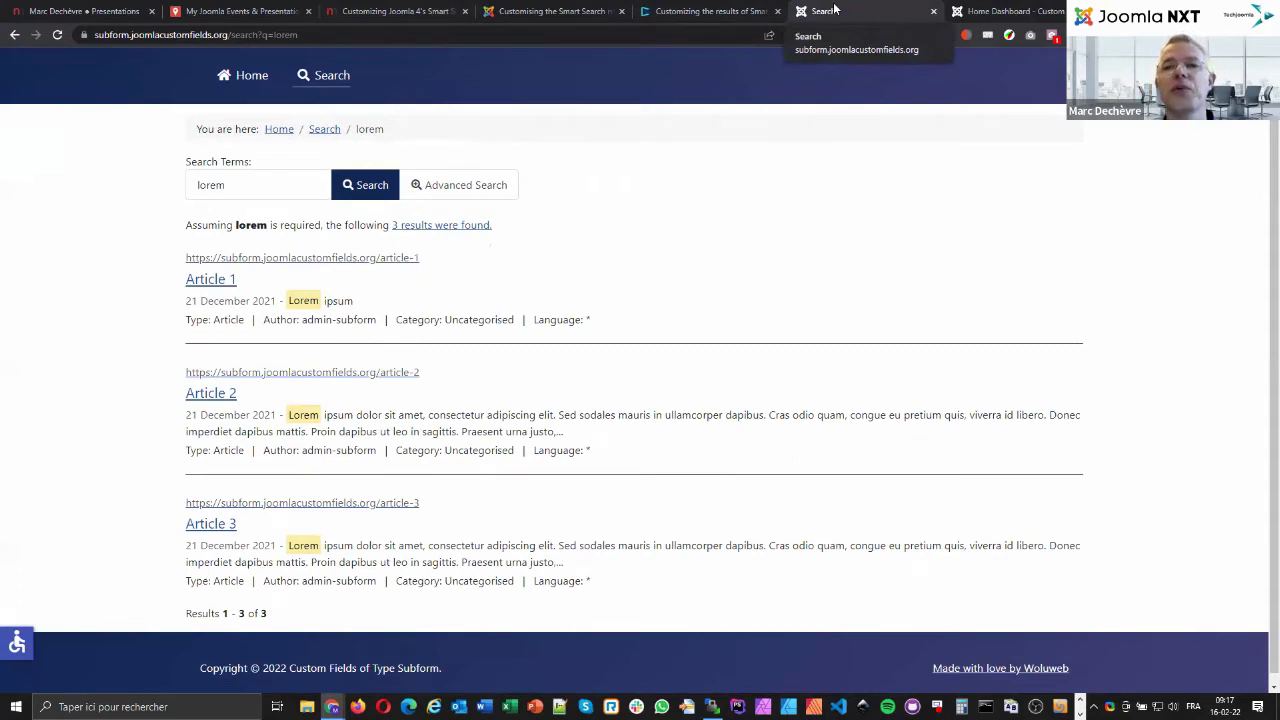
In the demo site's administration, open the Smart Search component's options and locate the Result Image setting.
click(1010, 11)
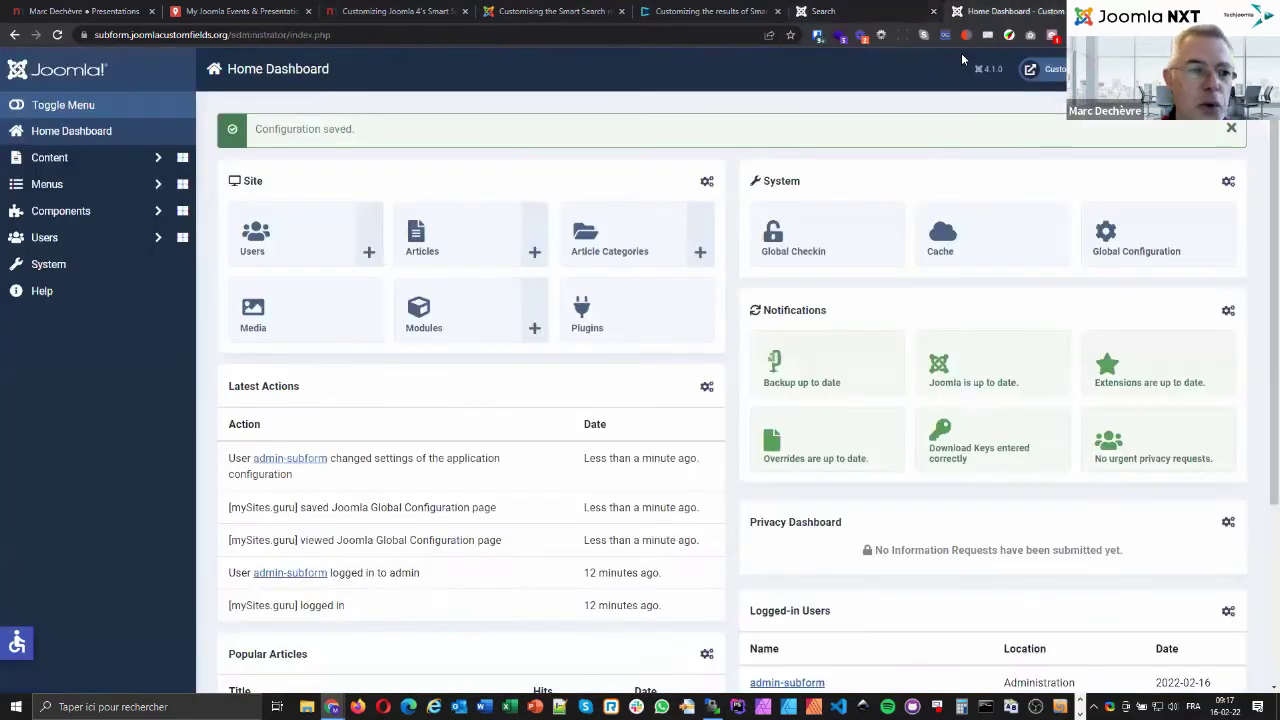
click(85, 212)
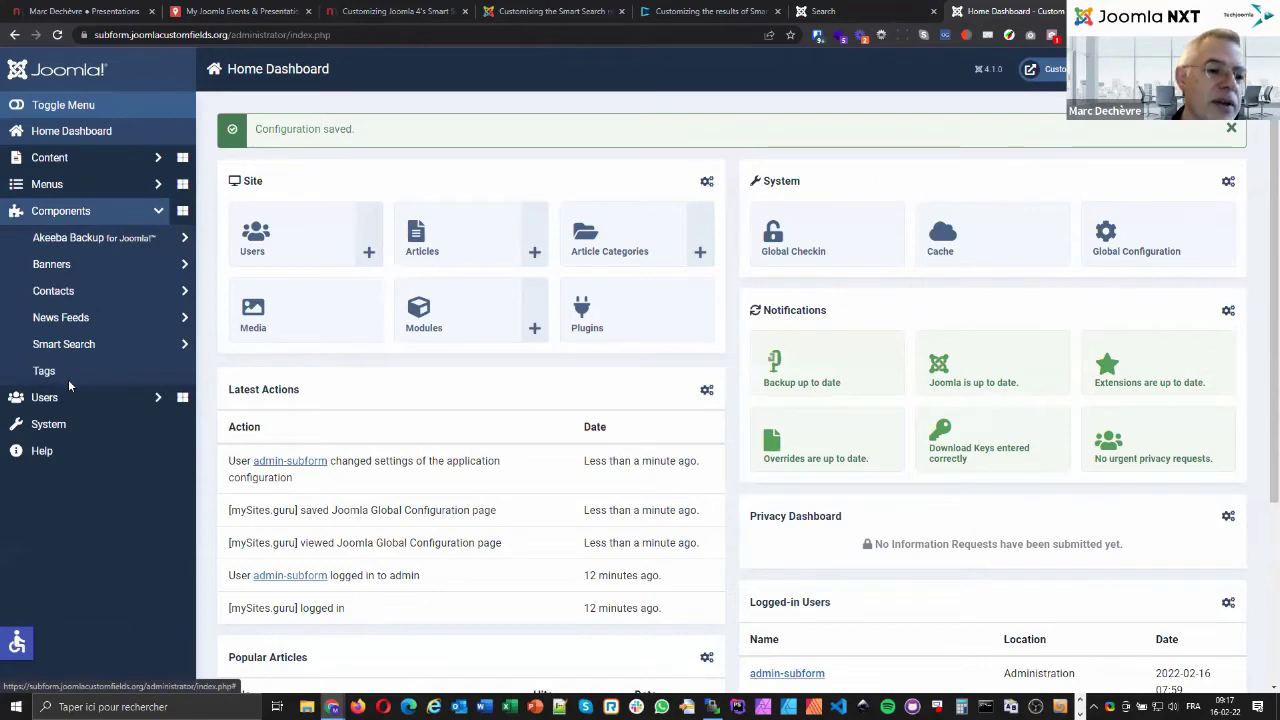
click(64, 344)
click(56, 371)
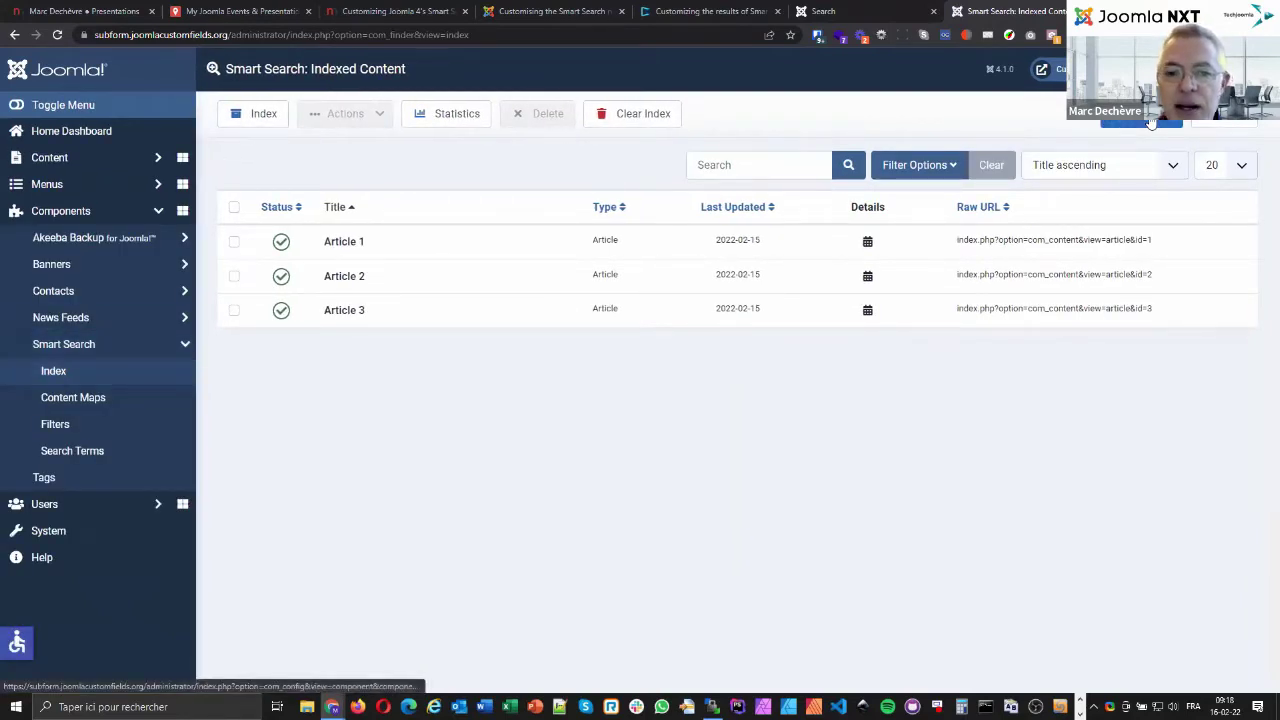
click(1150, 121)
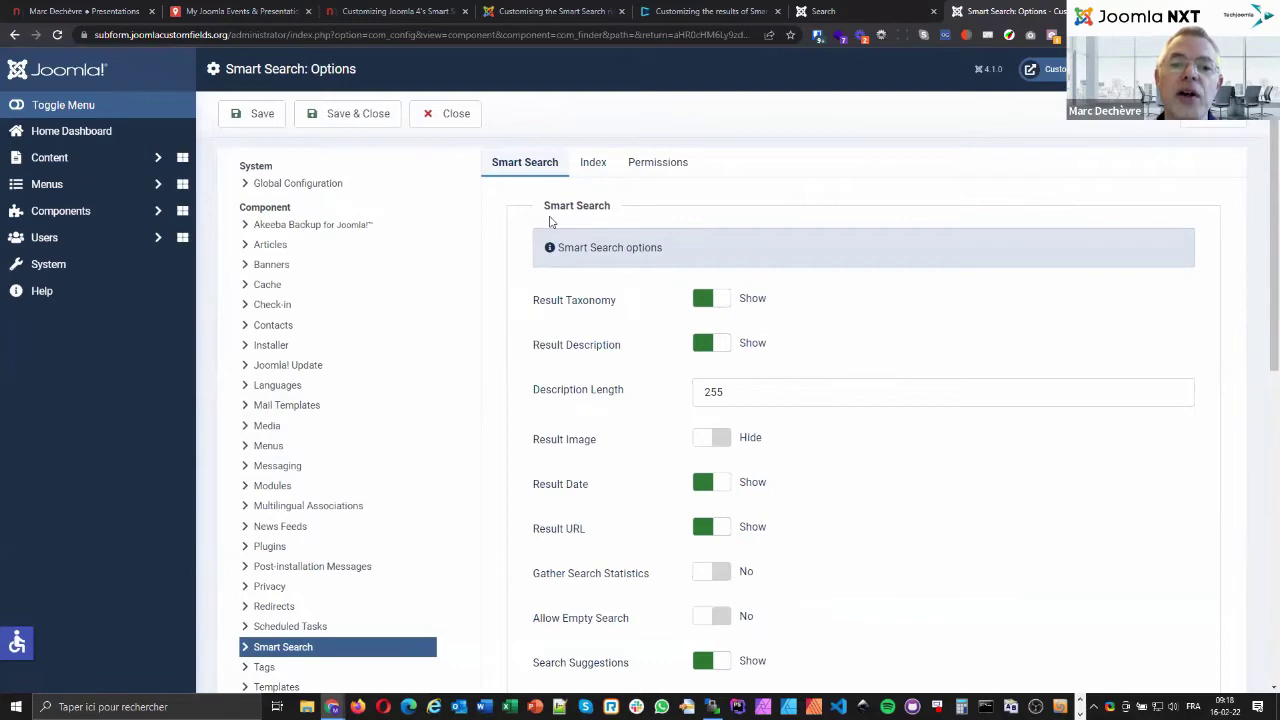
scroll(620, 221, down, 2)
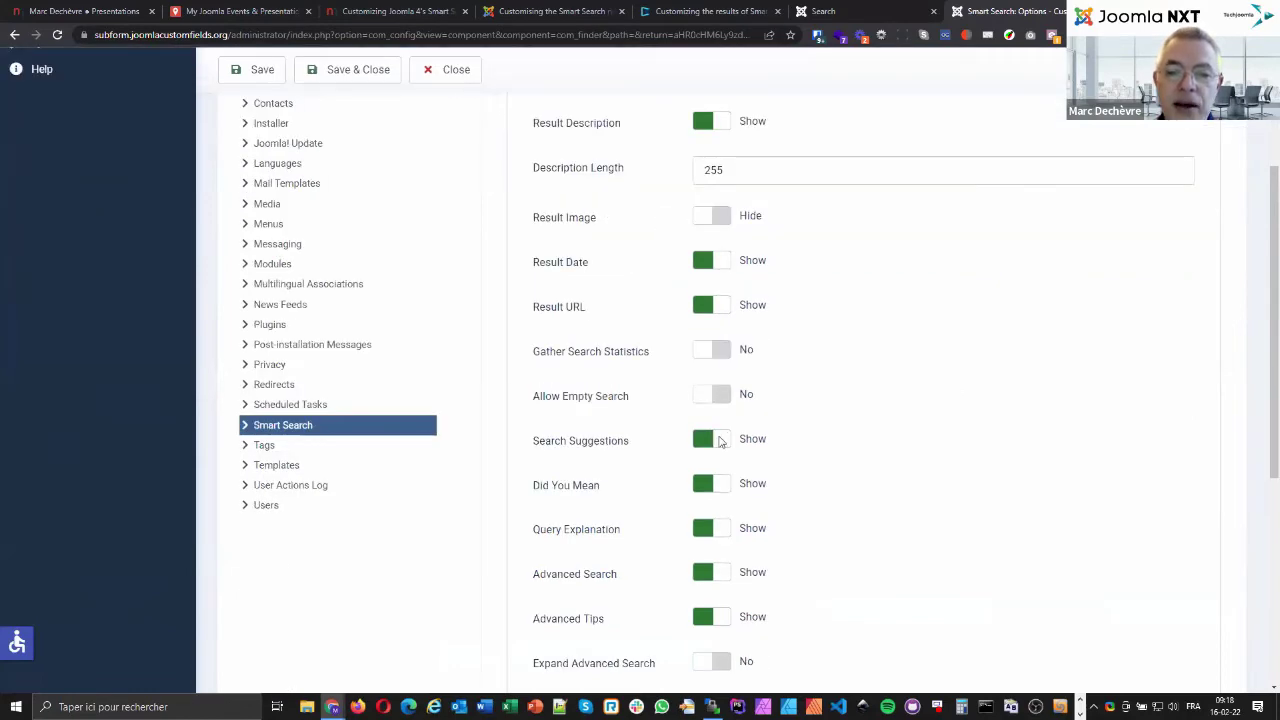
scroll(719, 441, up, 2)
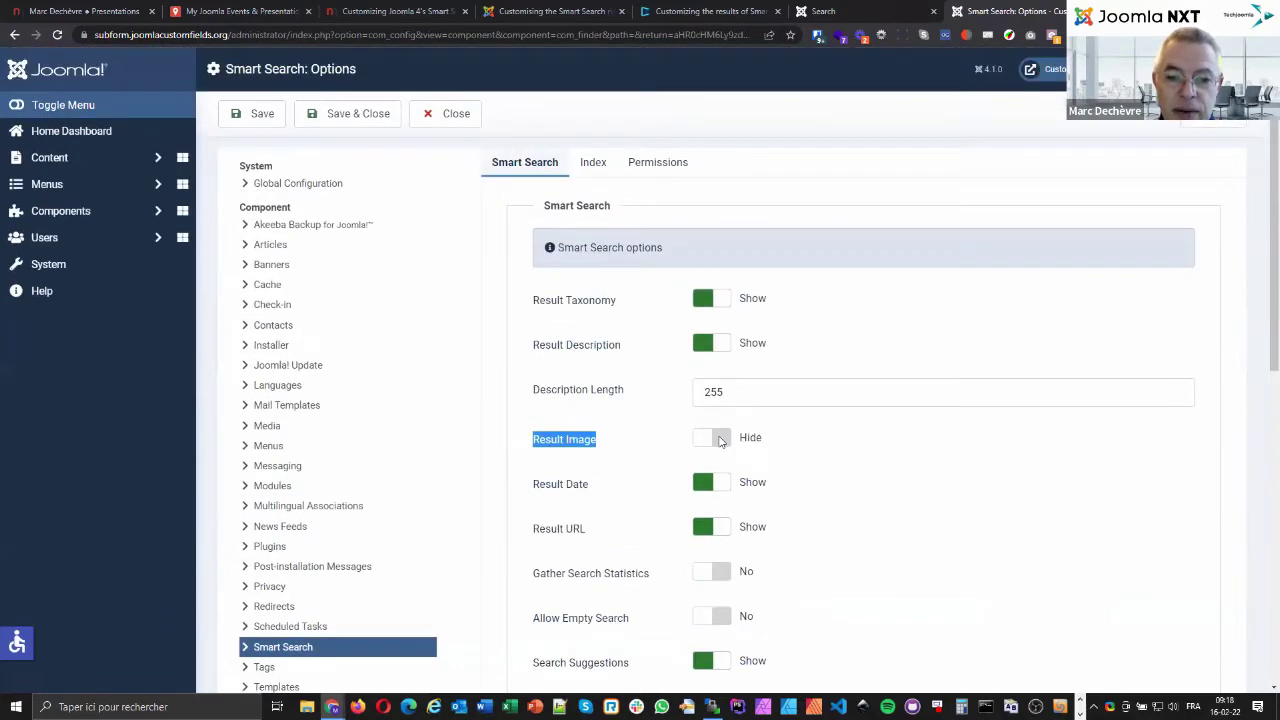
Set Result Image to Show, save the Smart Search options, and reload the "lorem" search results to review them.
click(719, 441)
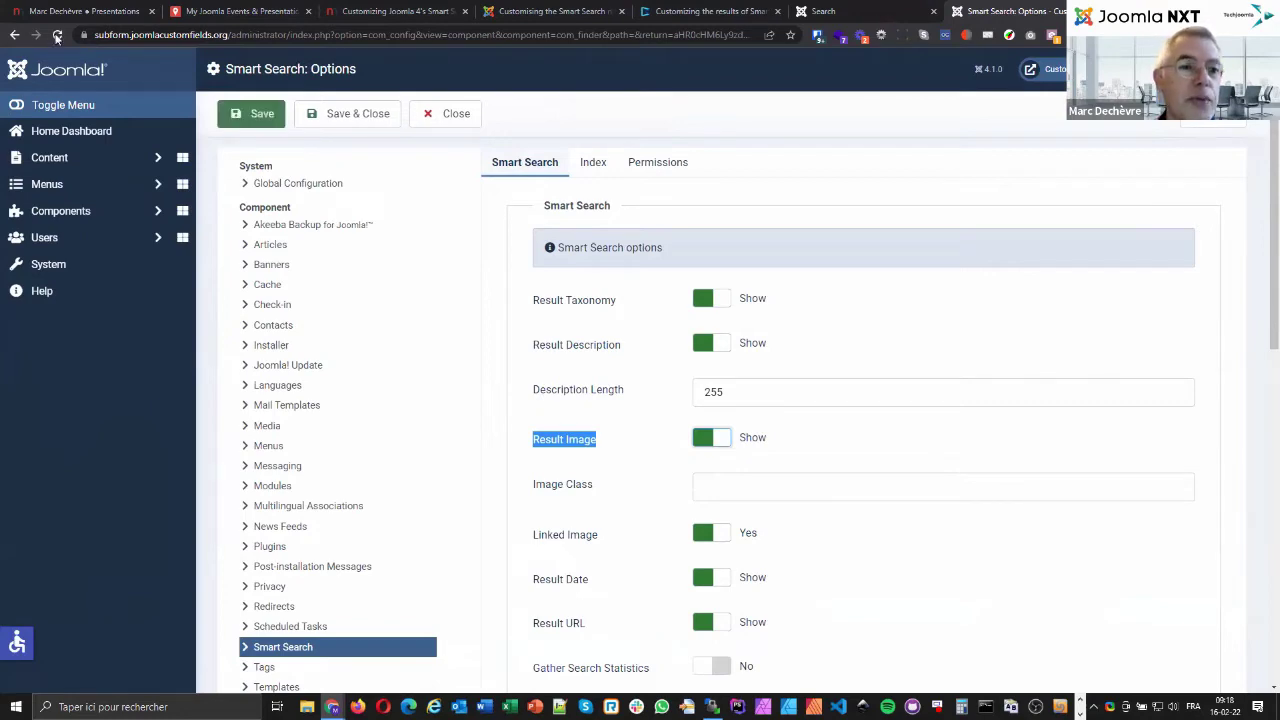
click(57, 35)
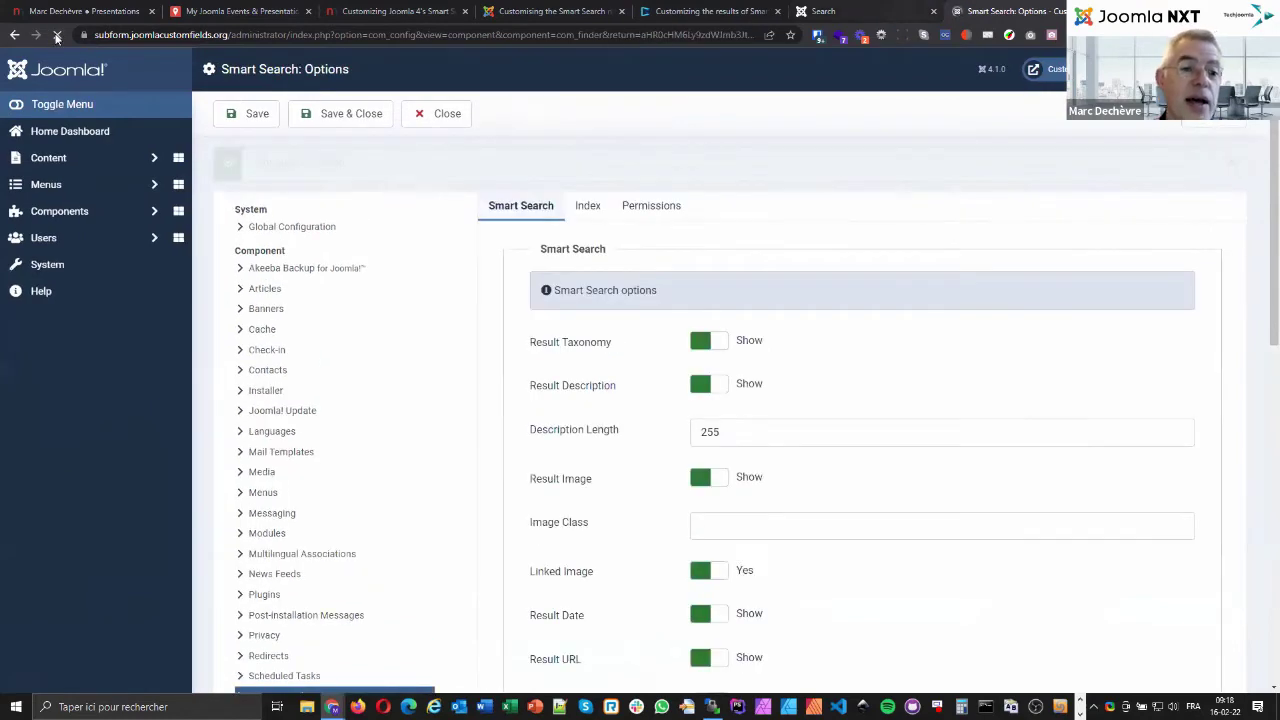
key(ctrl+shift+Tab)
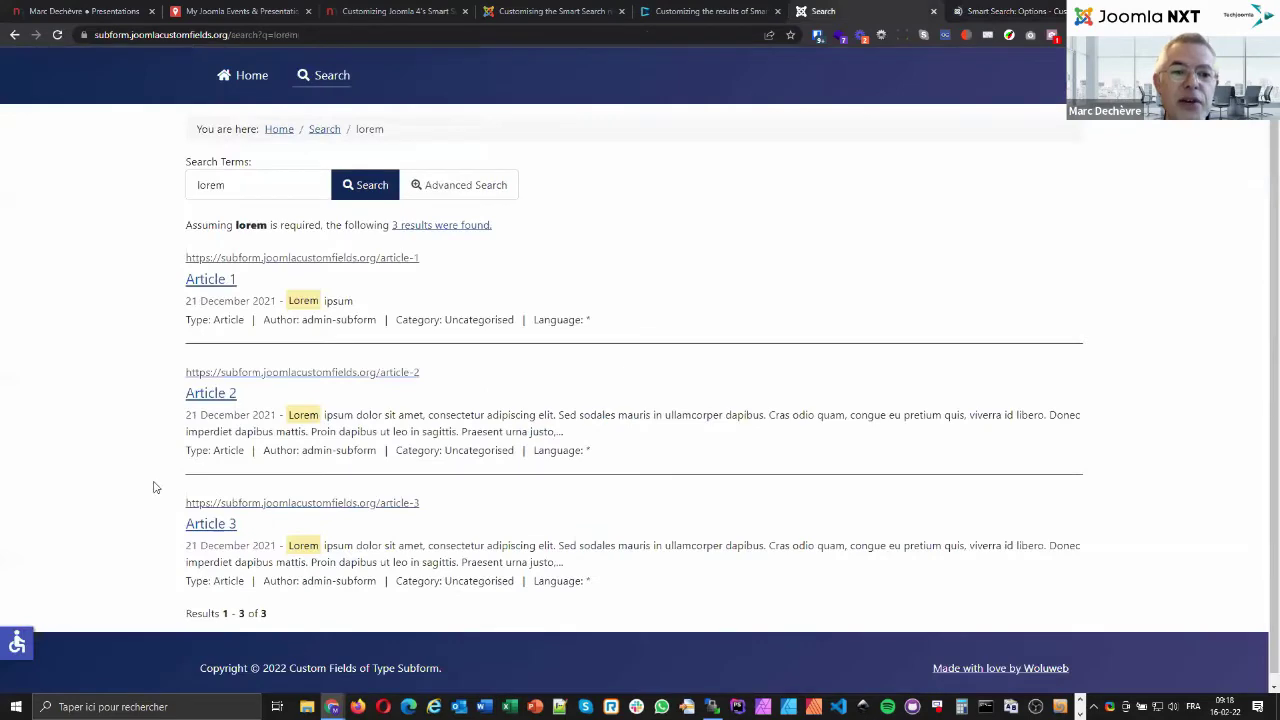
key(F5)
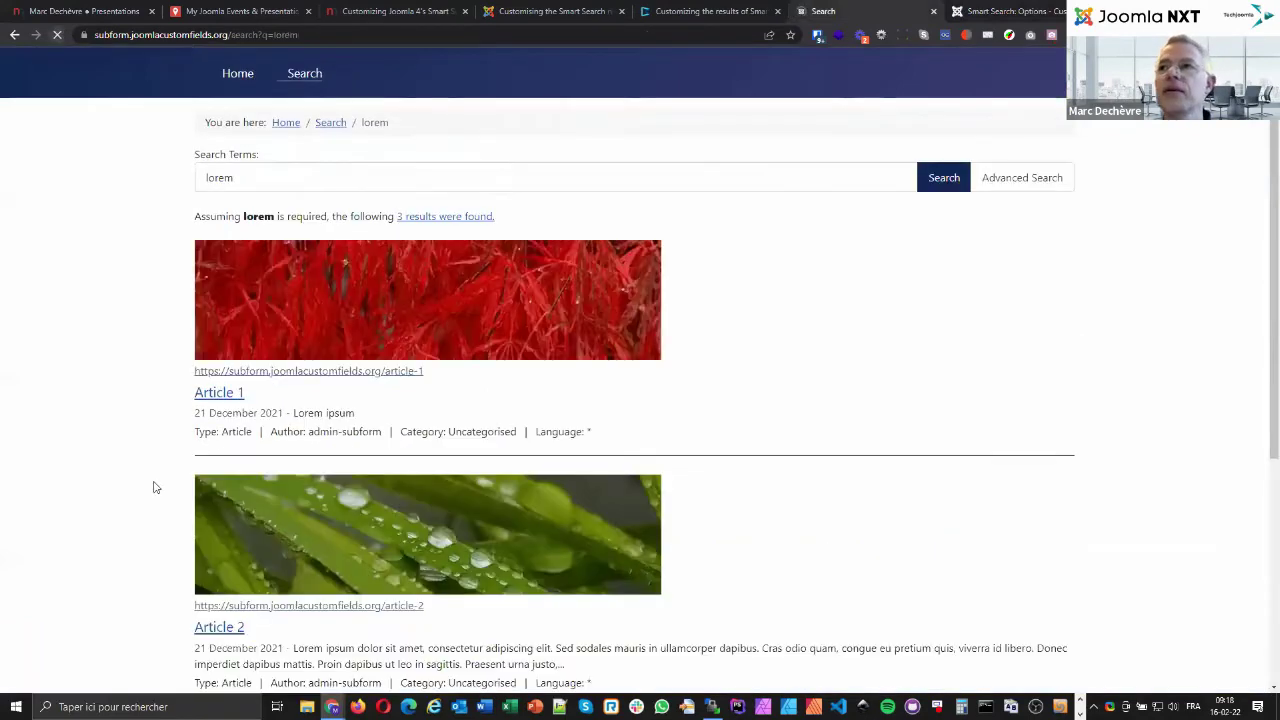
scroll(155, 487, down, 2)
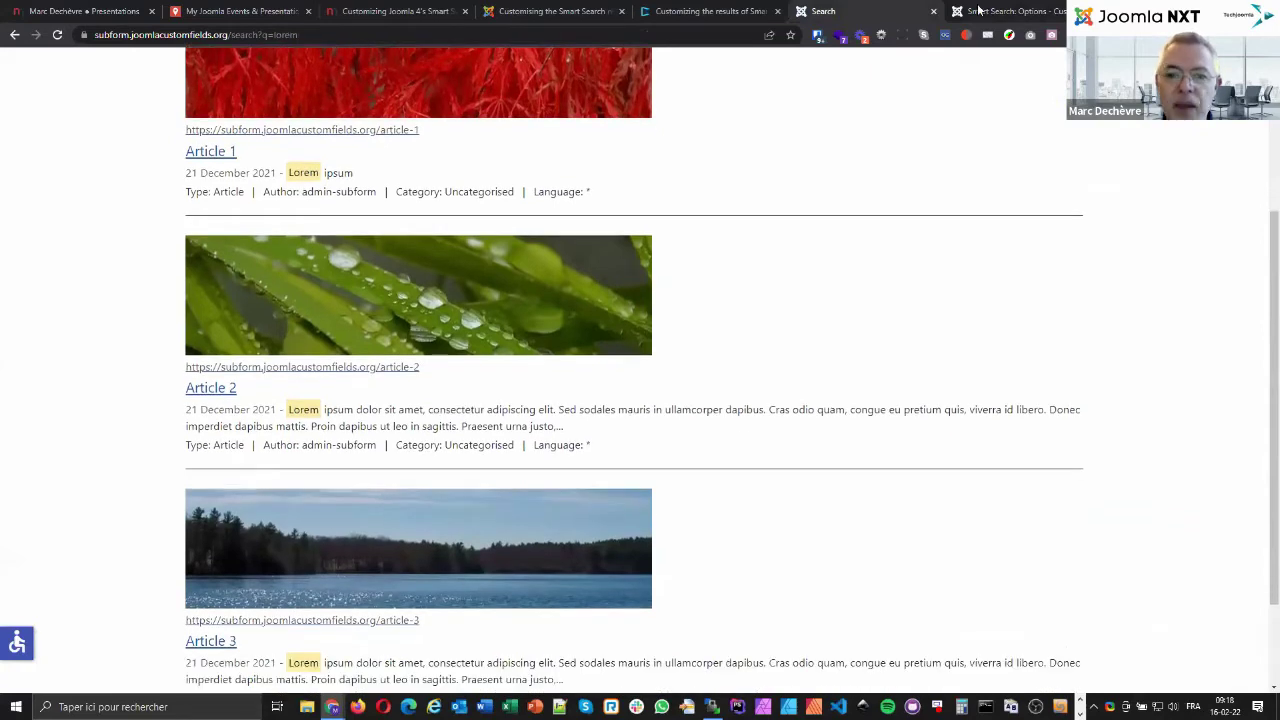
scroll(786, 520, up, 3)
In the Smart Search options, highlight Linked Image and switch it to No and back to Yes, checking the search results page.
key(ctrl+Tab)
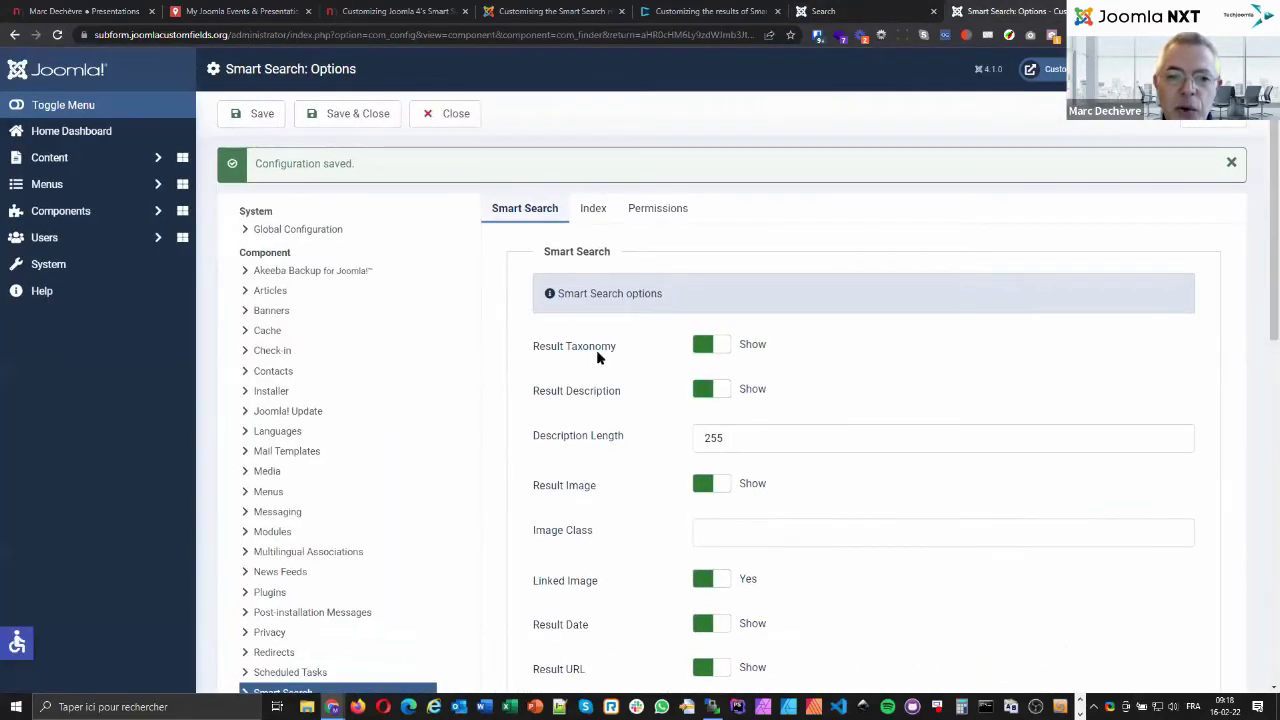
scroll(560, 362, down, 2)
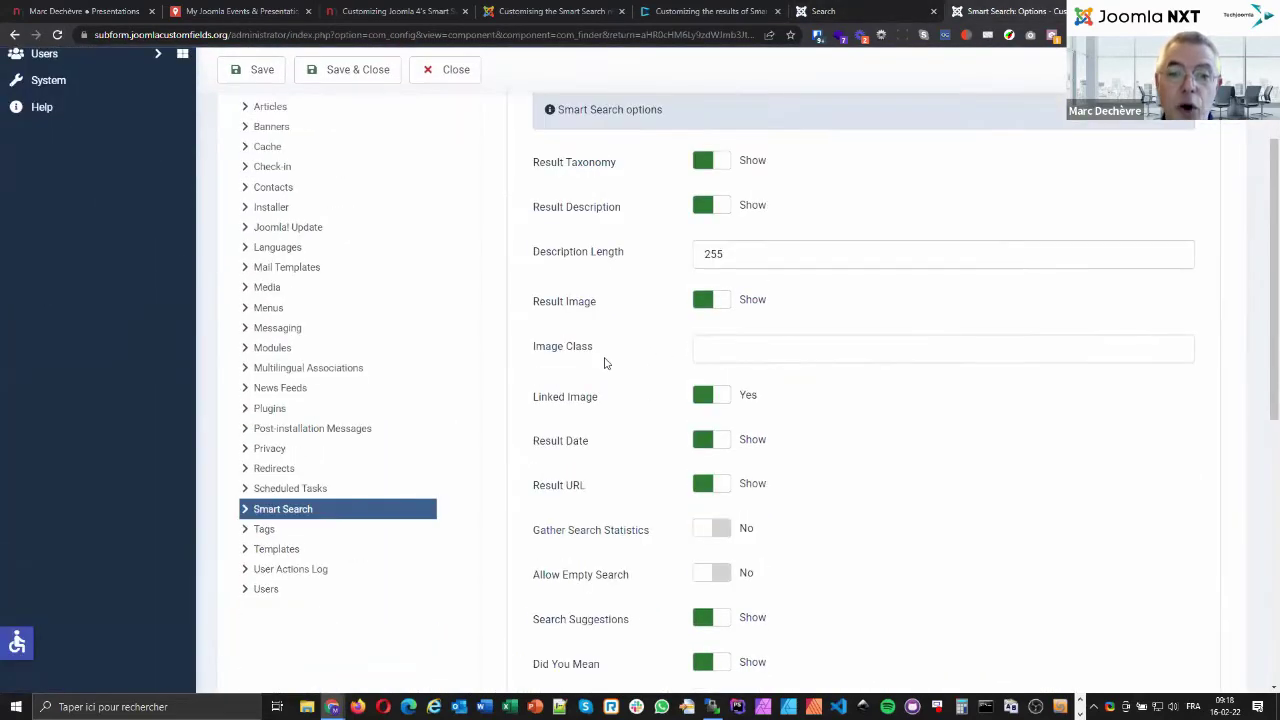
scroll(604, 364, down, 1)
triple_click(603, 366)
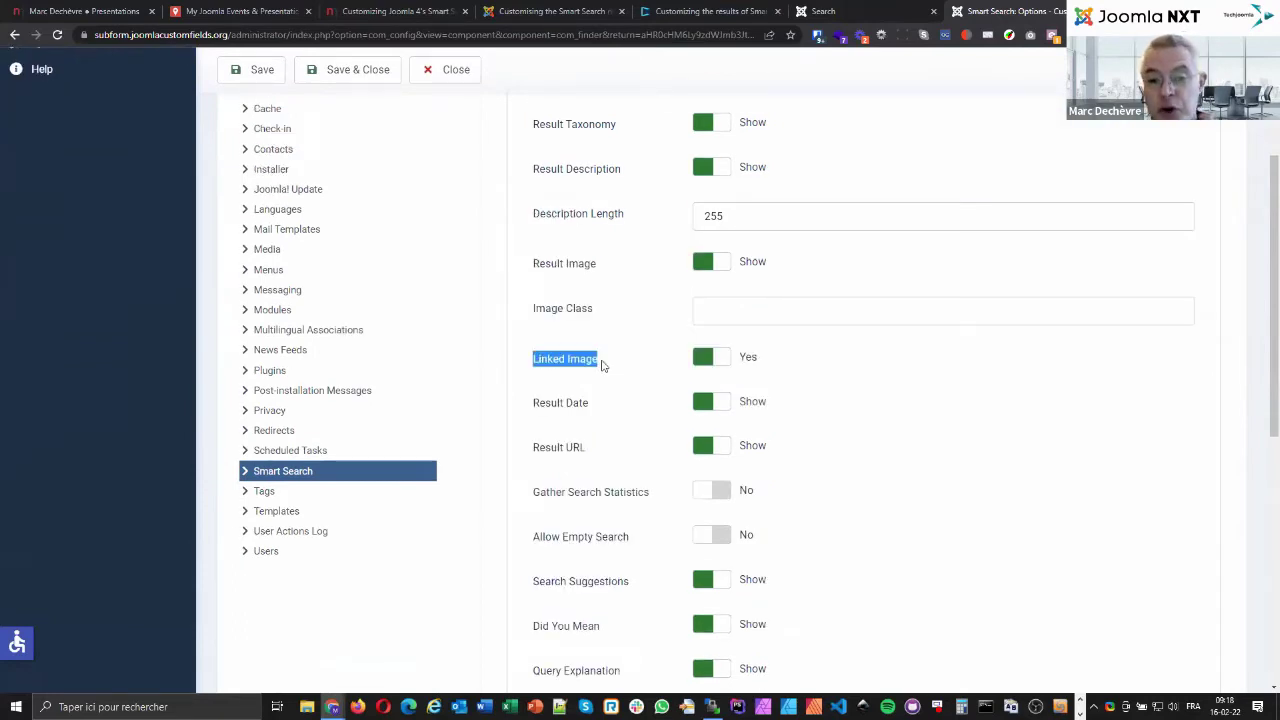
click(716, 361)
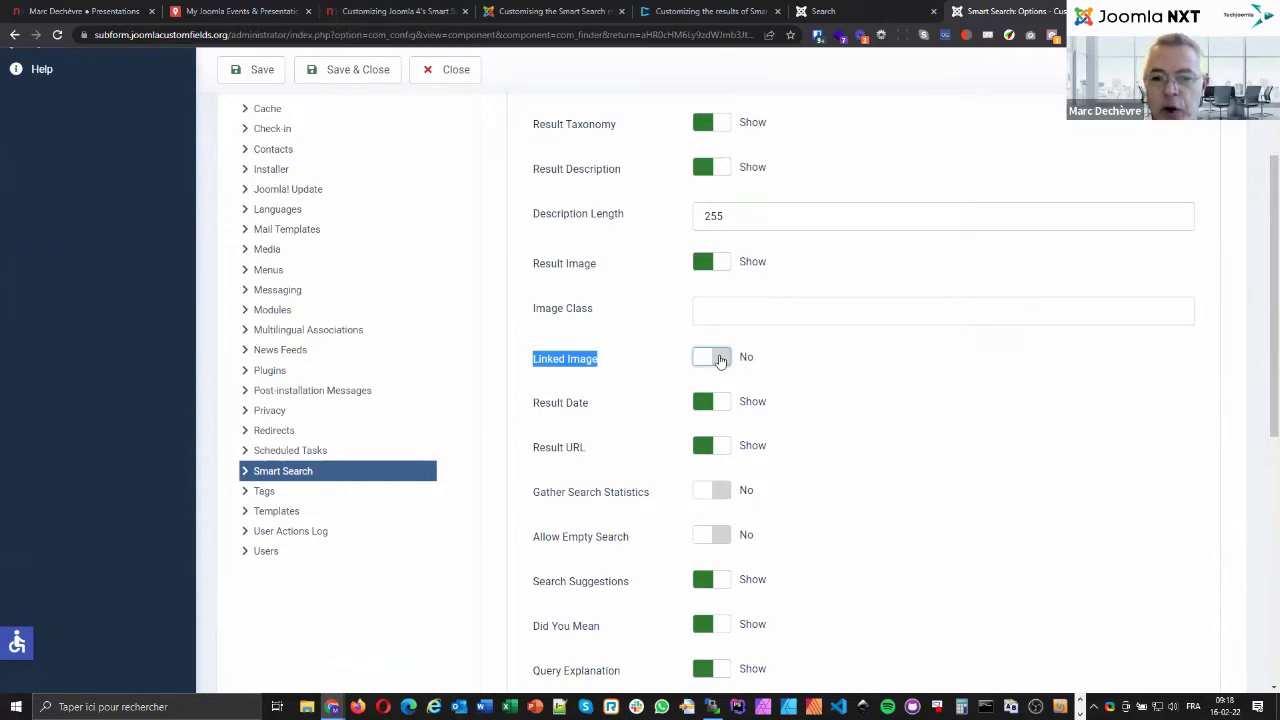
click(716, 360)
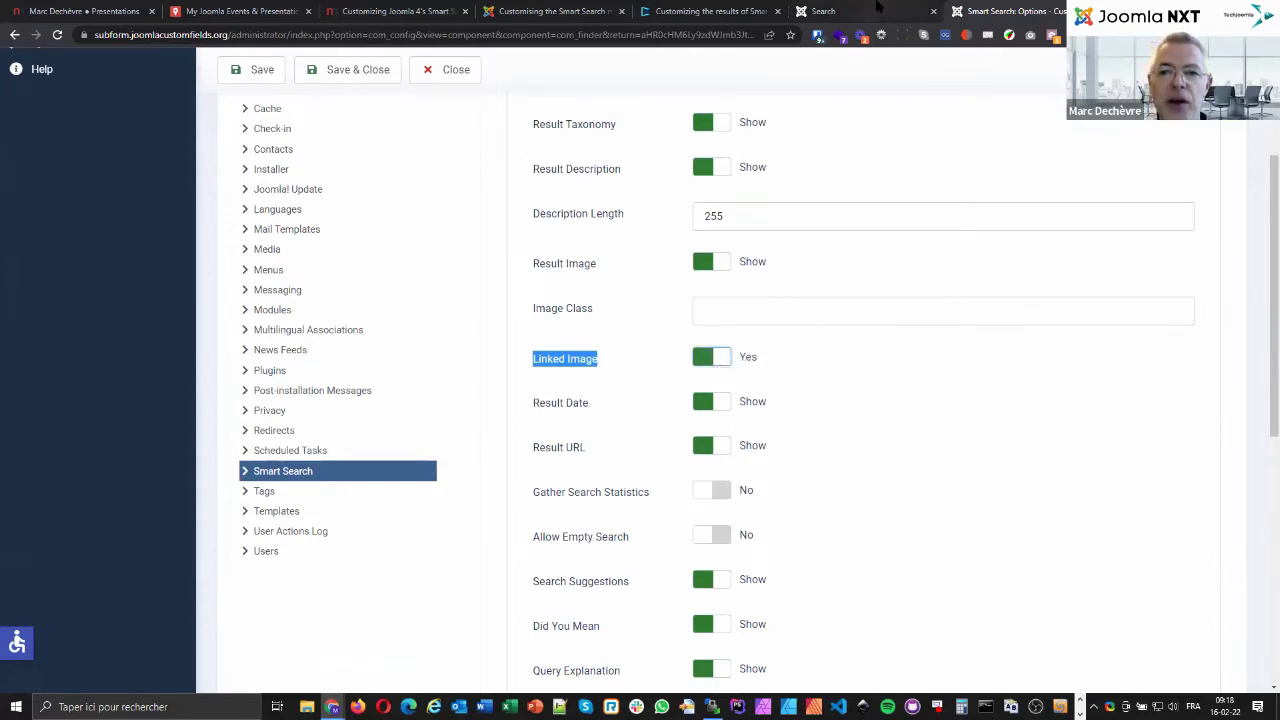
click(877, 8)
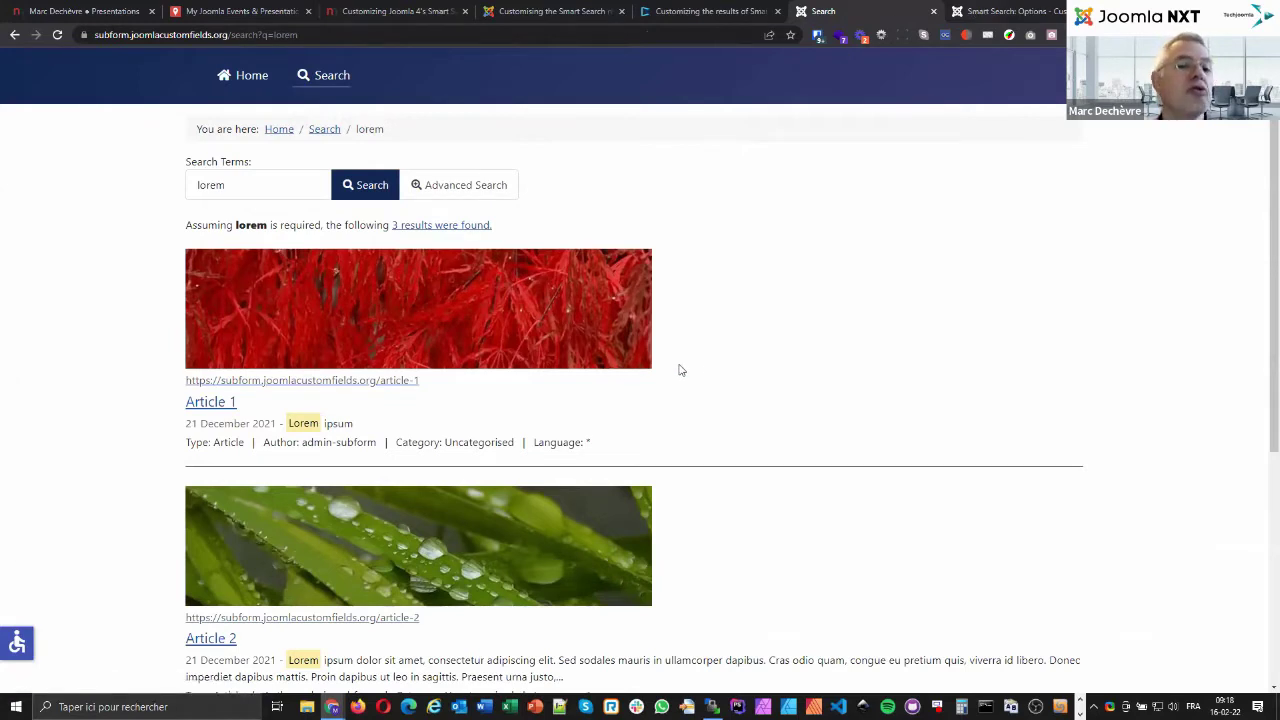
key(ctrl+Tab)
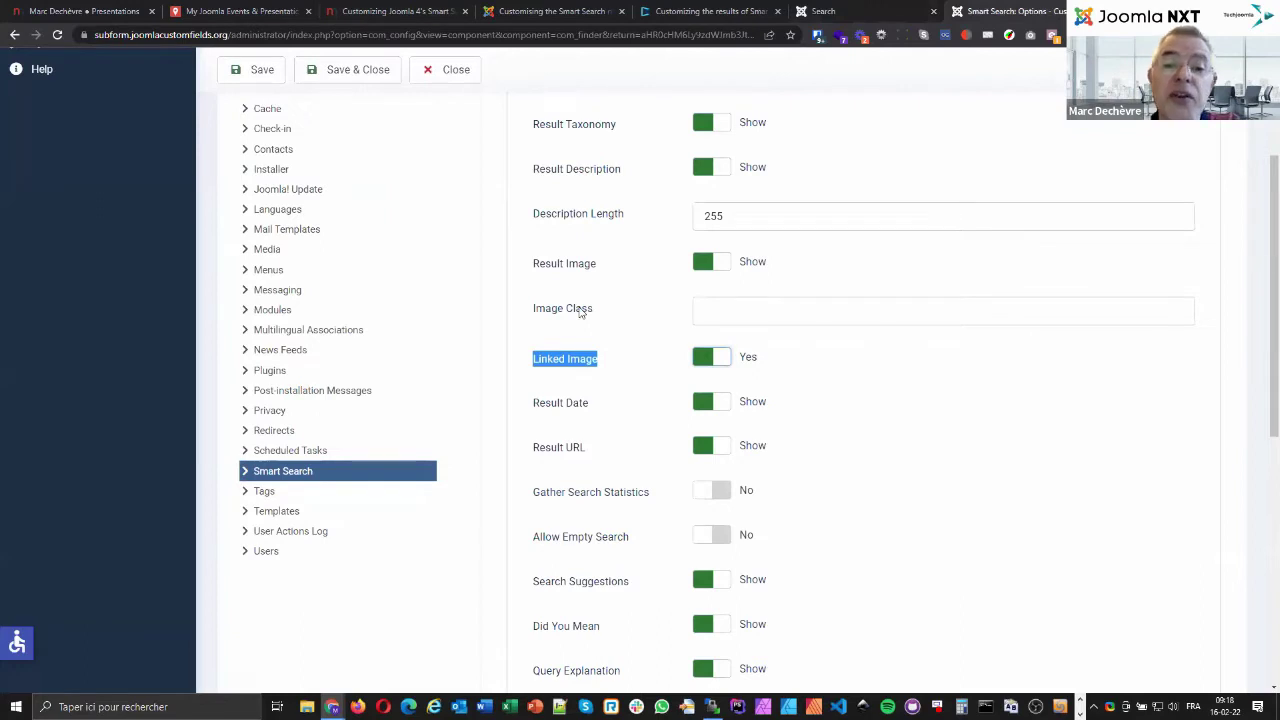
Set the Image Class to float-start, save the Smart Search options, and reload the search results page.
click(726, 317)
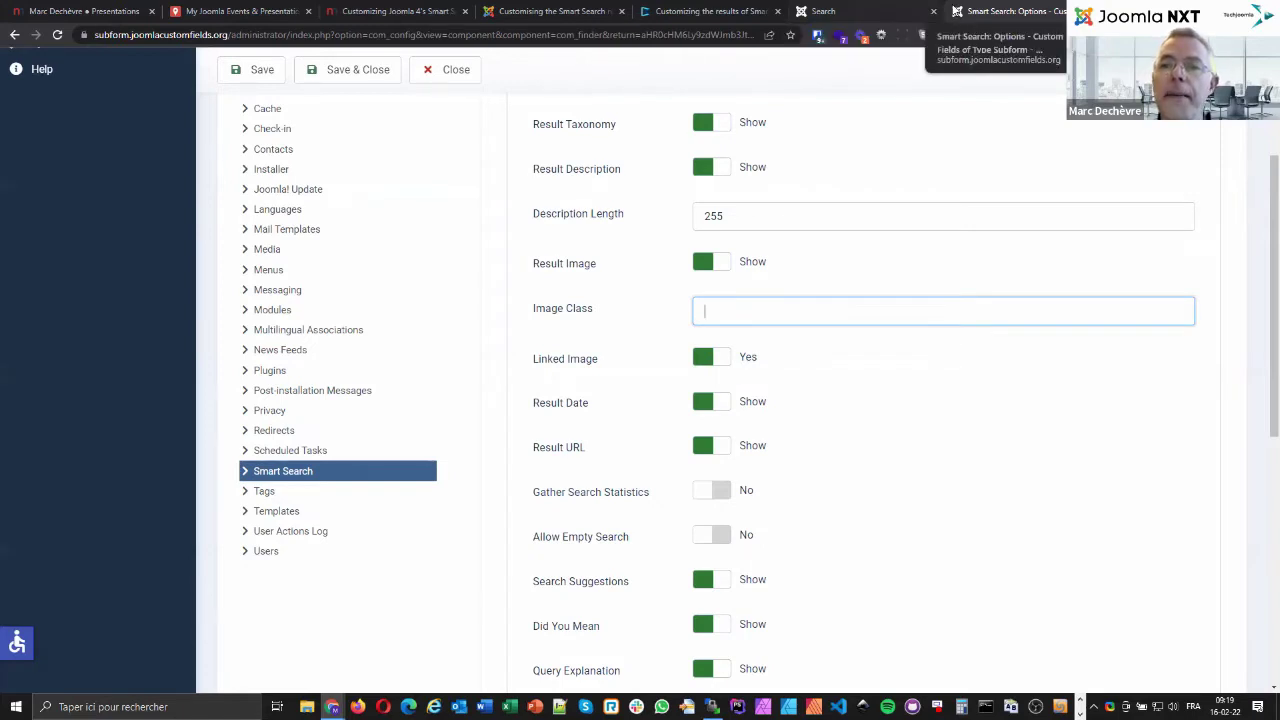
click(893, 8)
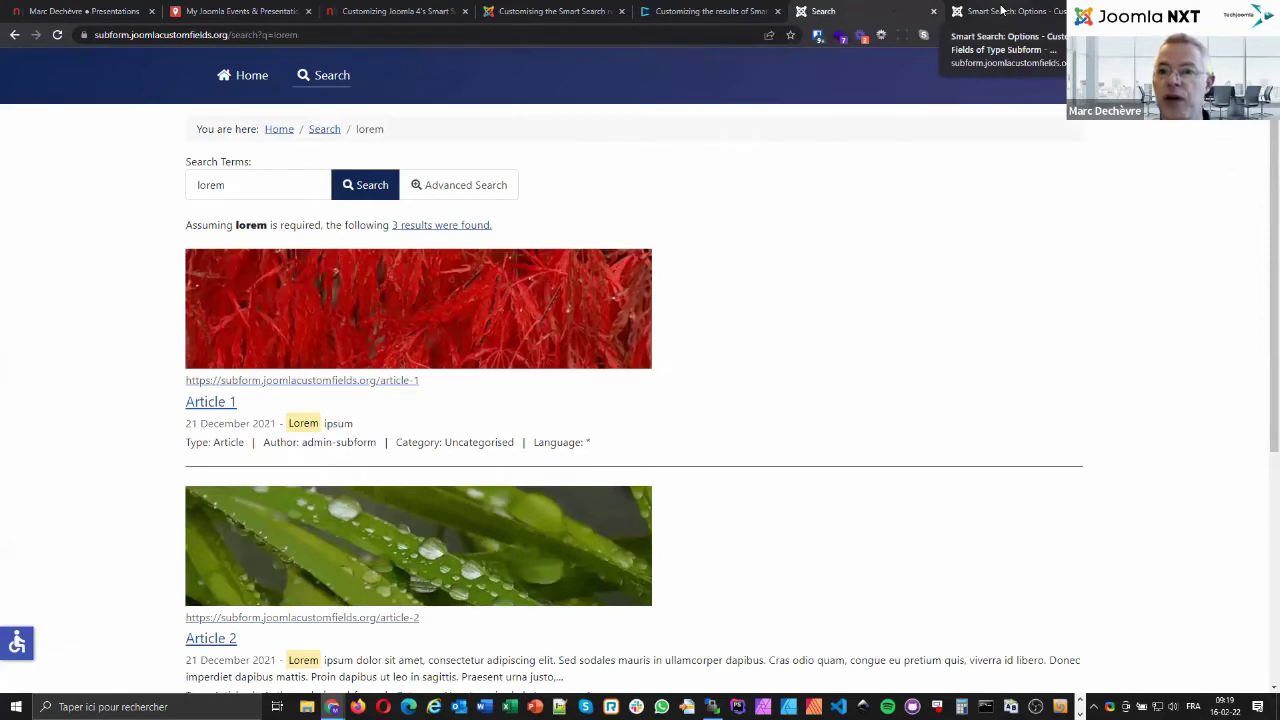
click(1002, 9)
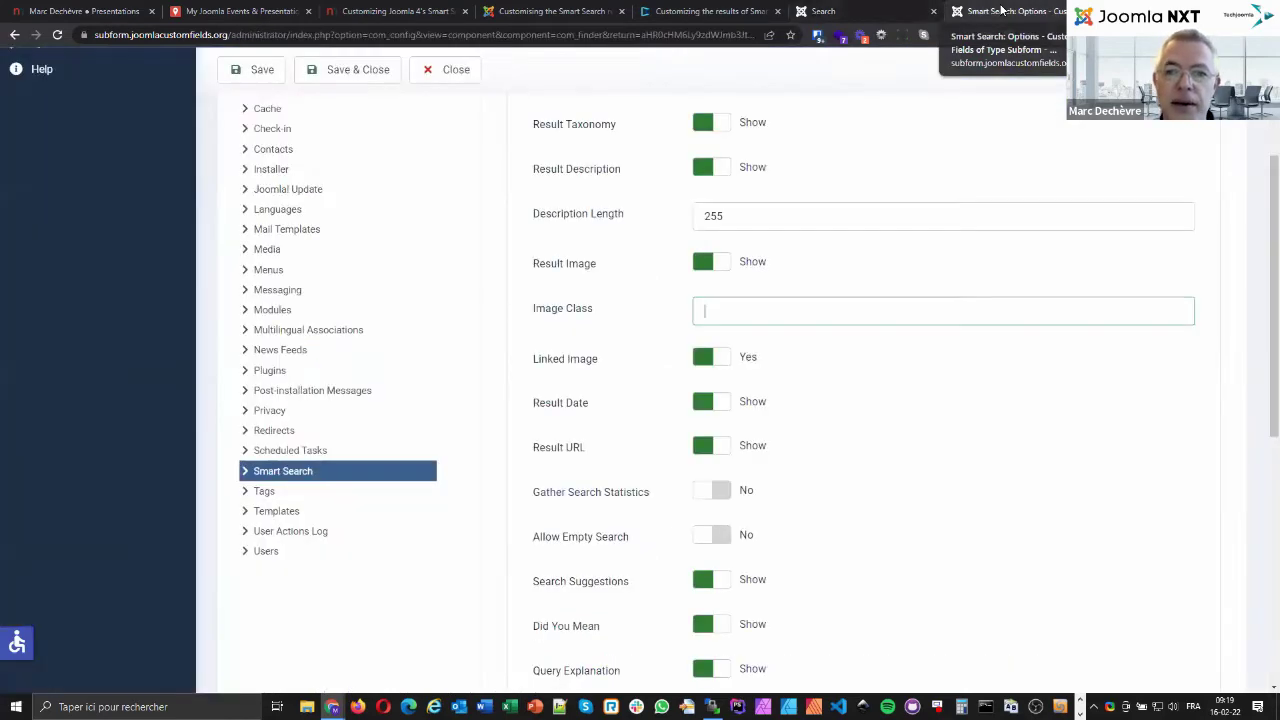
text(float-)
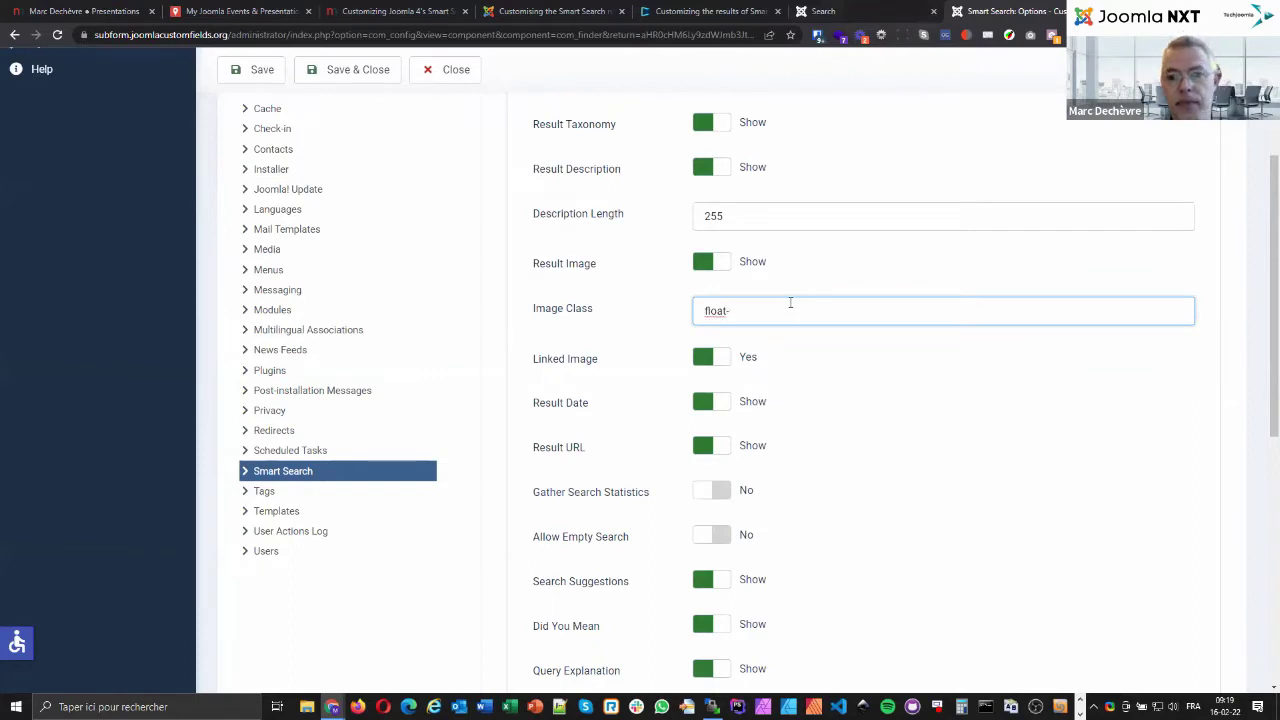
text(start)
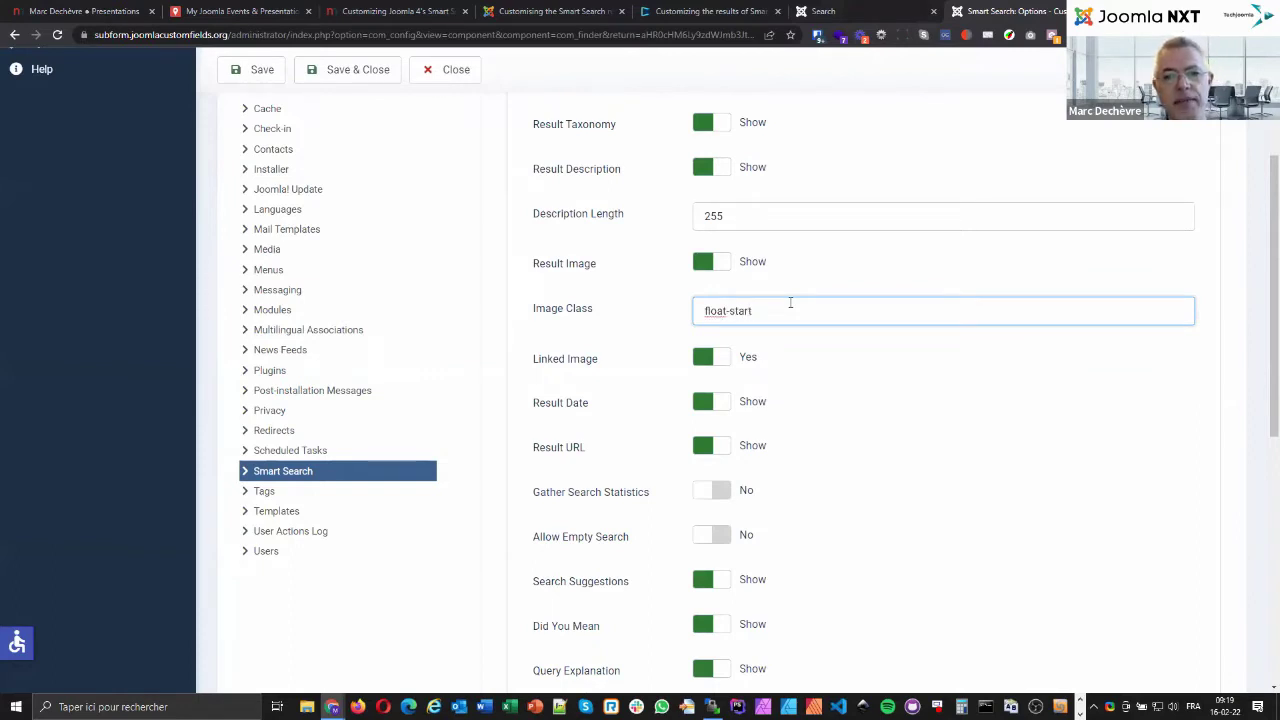
click(235, 74)
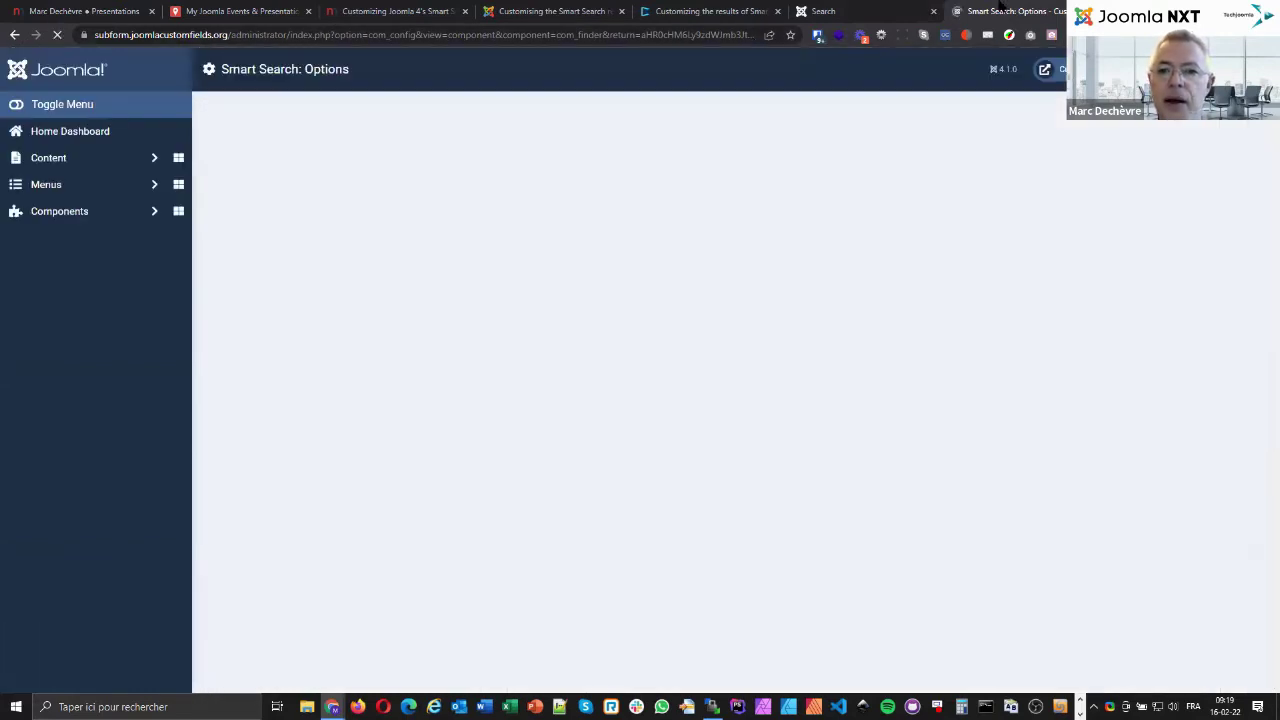
click(891, 11)
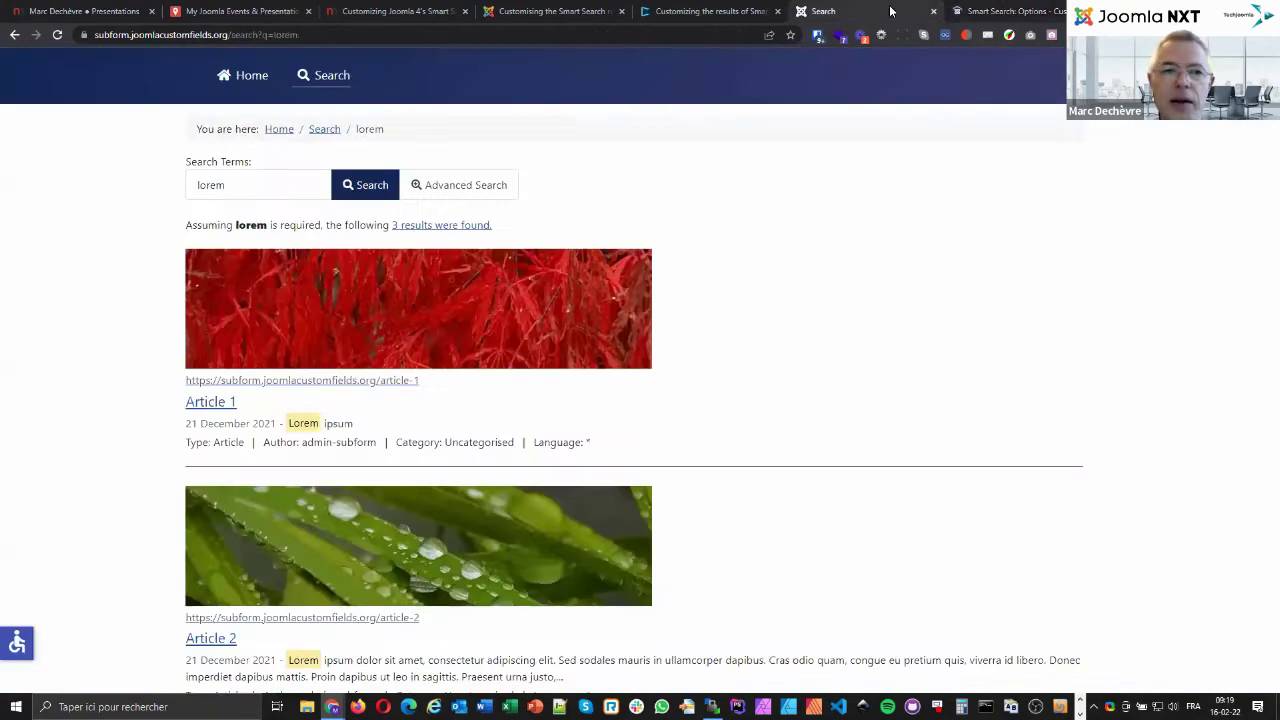
click(57, 35)
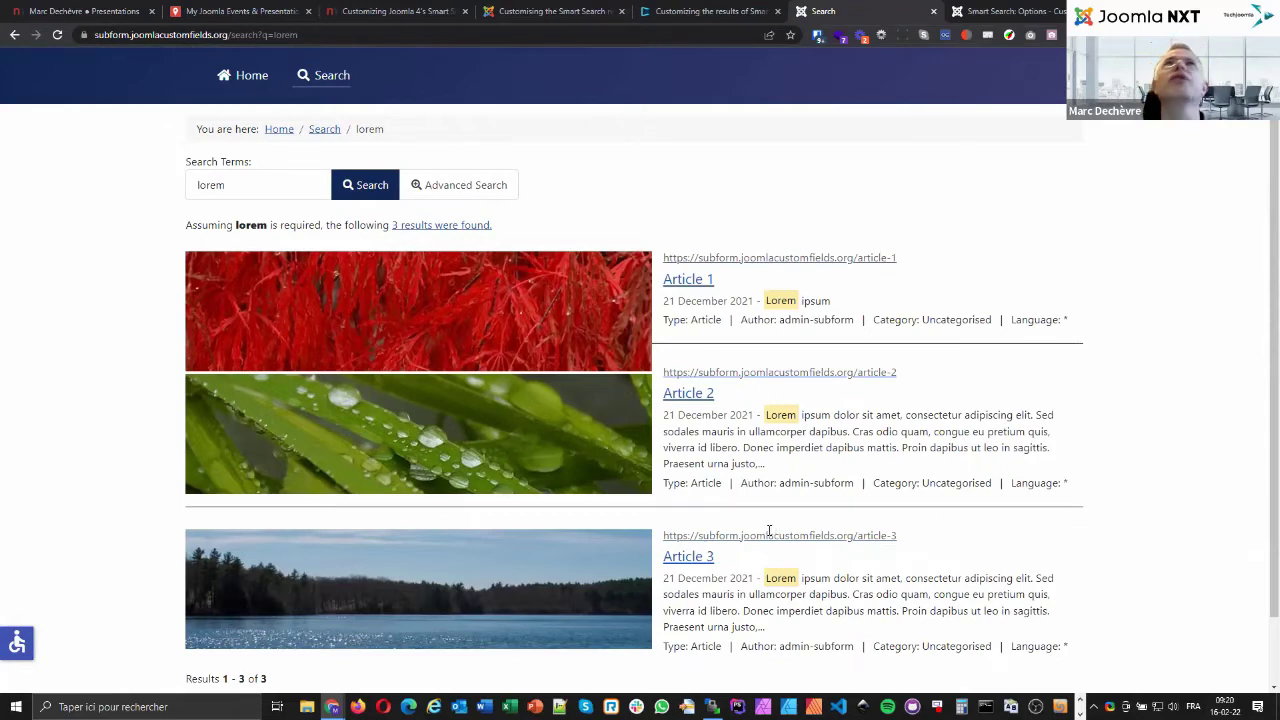
Clear the Image Class, save and close the Smart Search options, and reload the search results page.
key(ctrl+Tab)
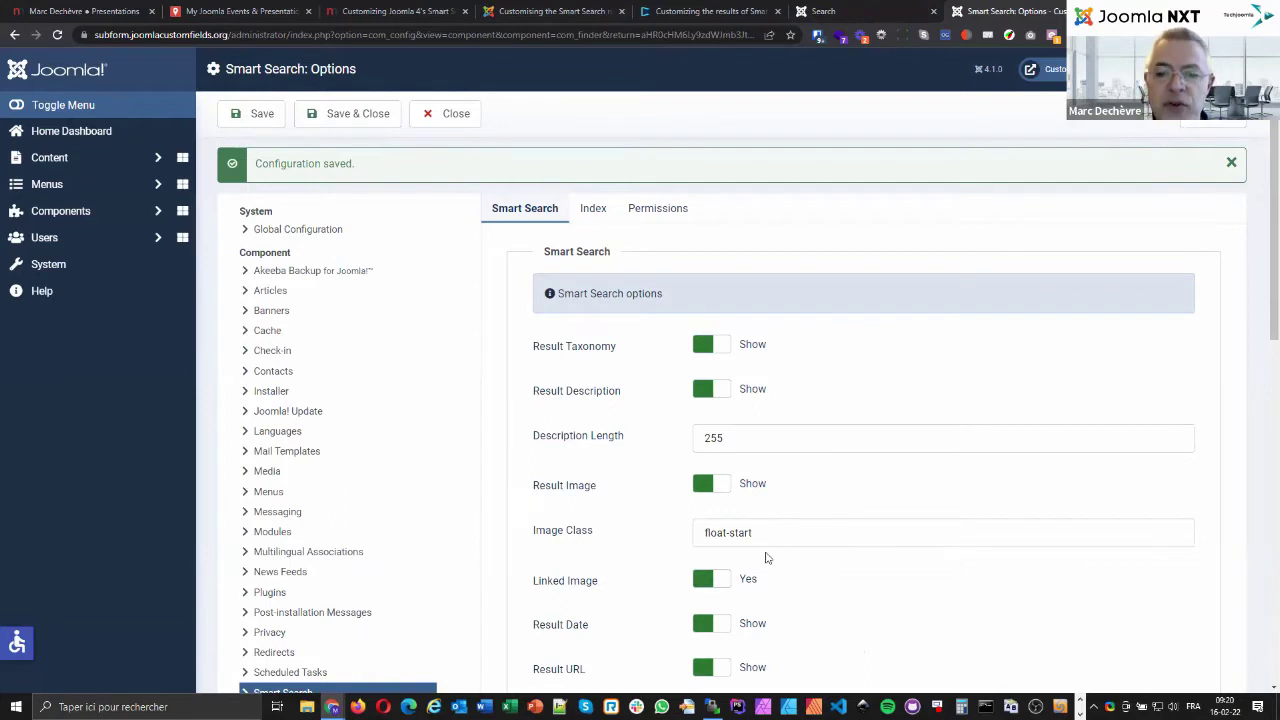
drag(768, 532, 643, 528)
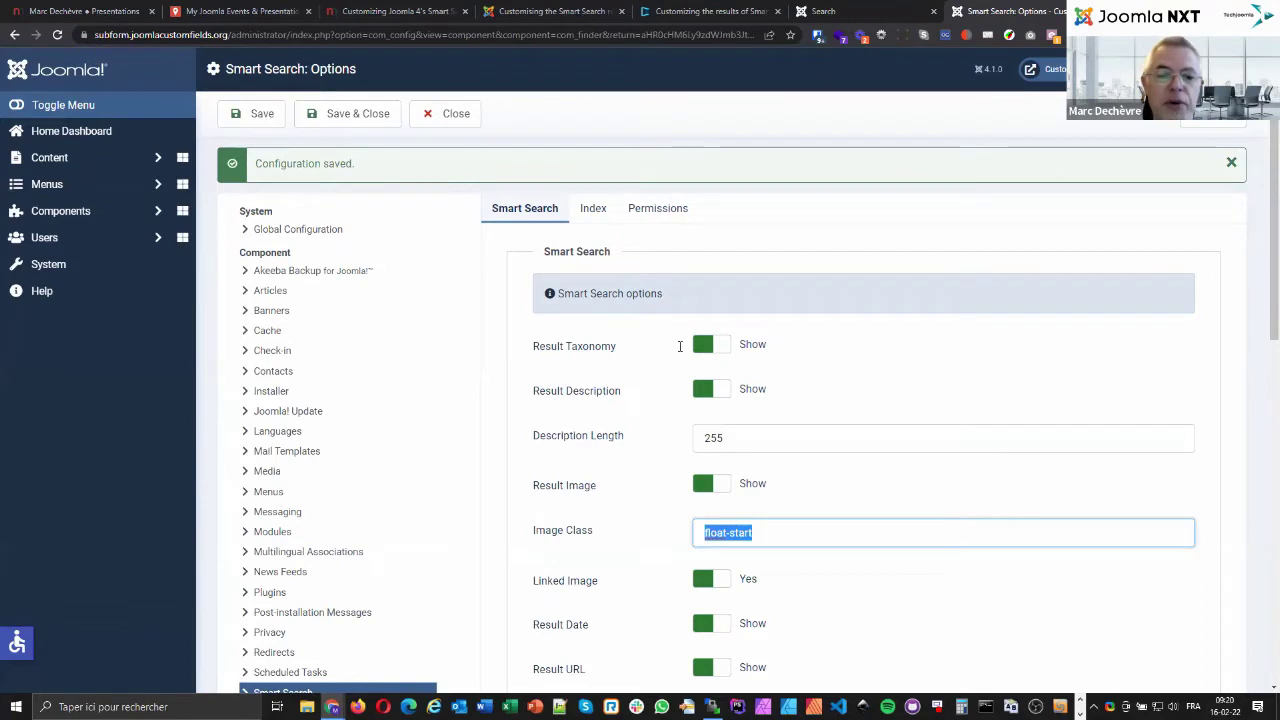
key(BackSpace)
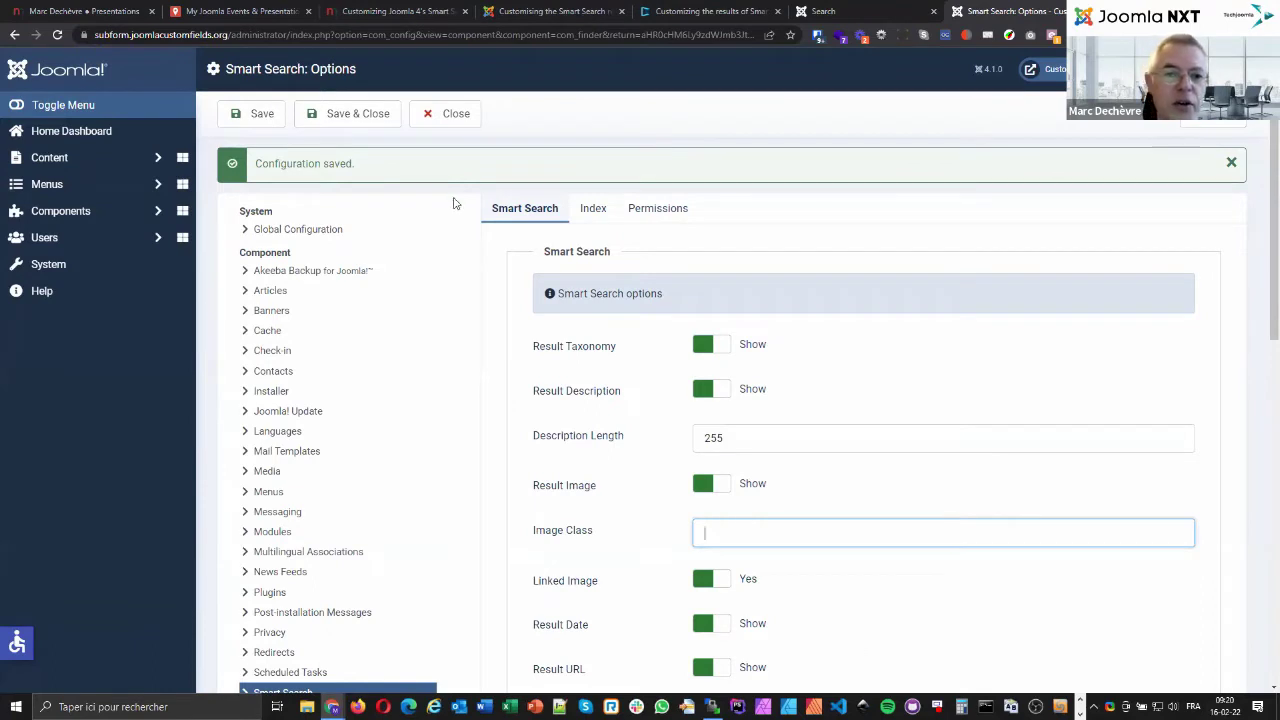
click(361, 120)
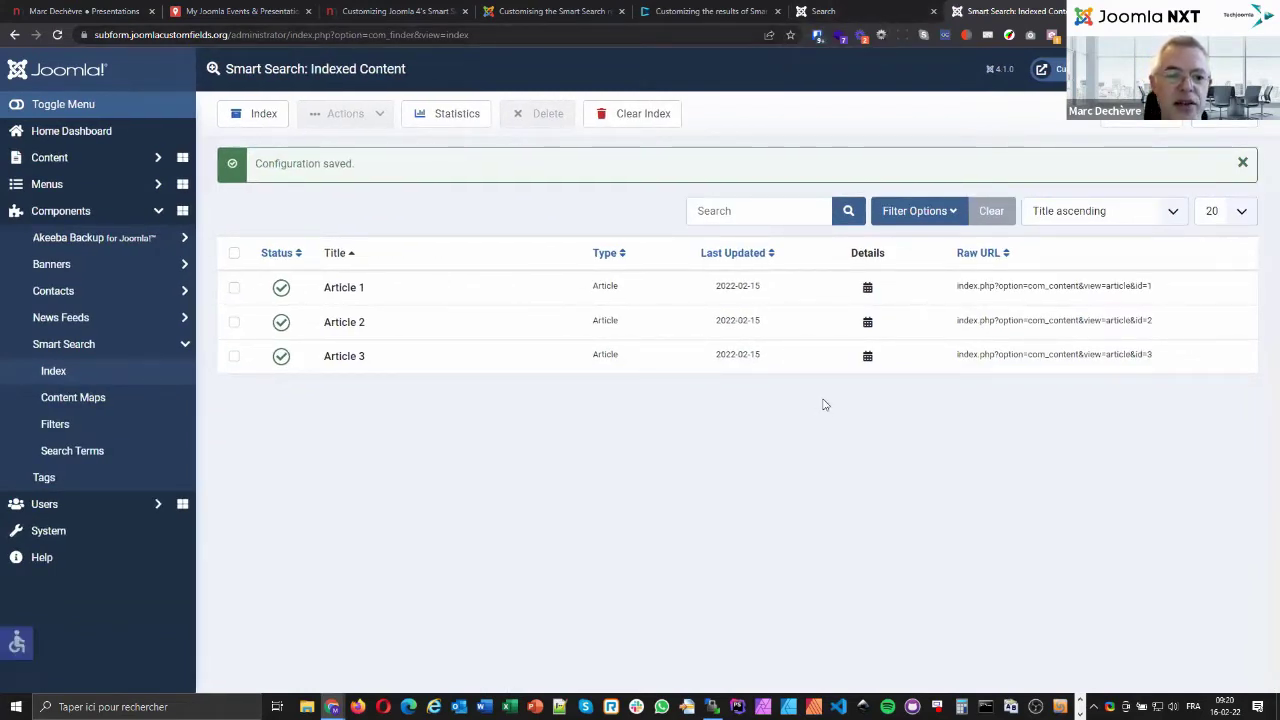
click(823, 11)
key(F5)
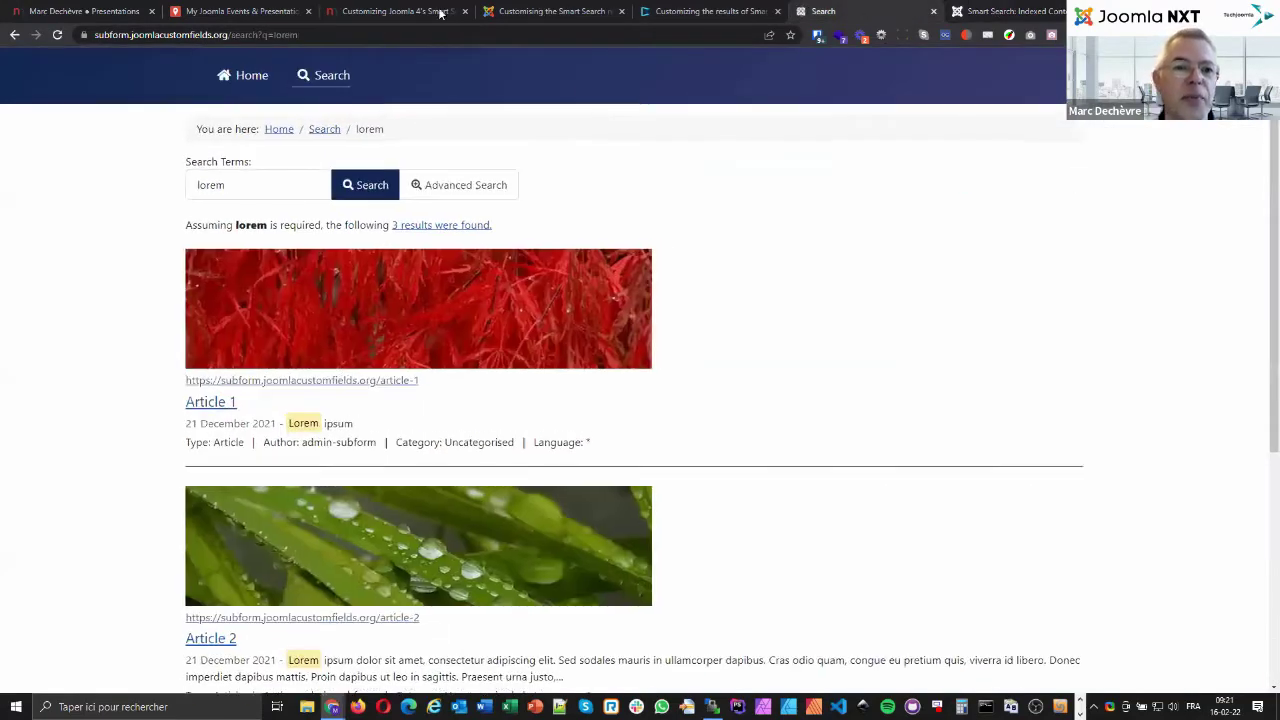
Return to the presentation and move on to section 5, "Sorting/Ordering in the Smart Search Results Pages".
key(ctrl+Tab)
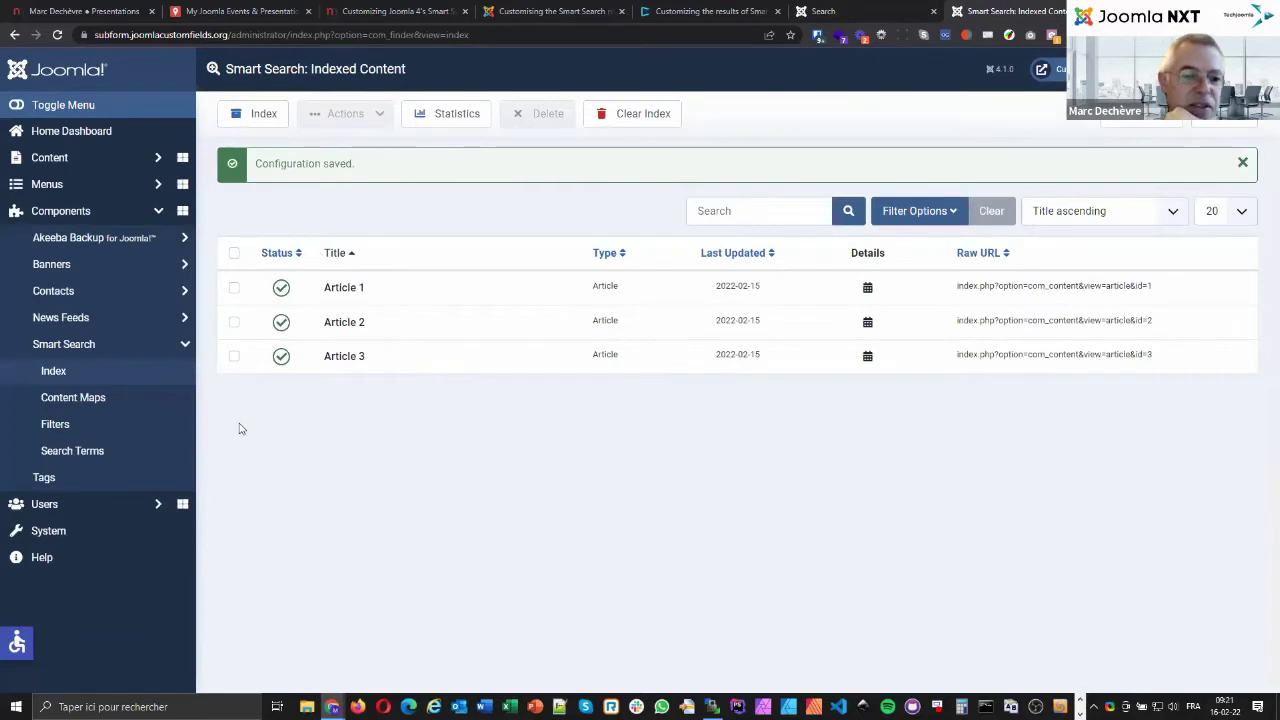
key(ctrl+4)
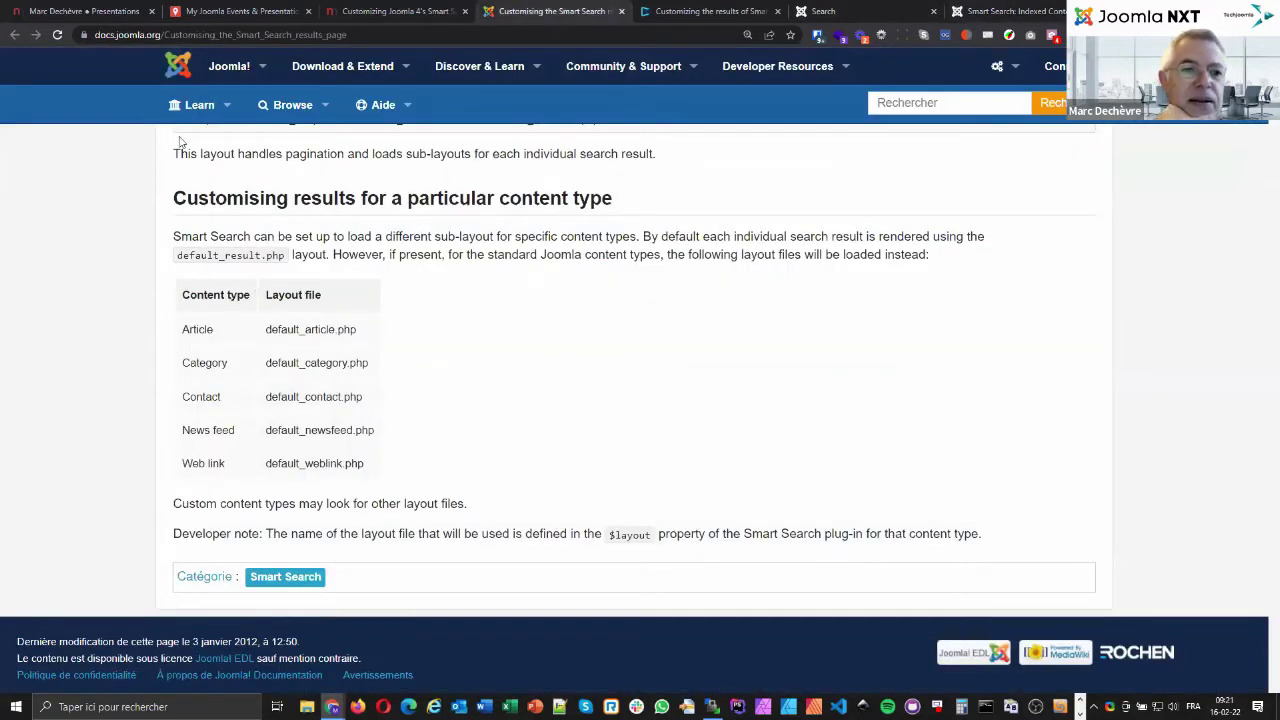
key(ctrl+shift+Tab)
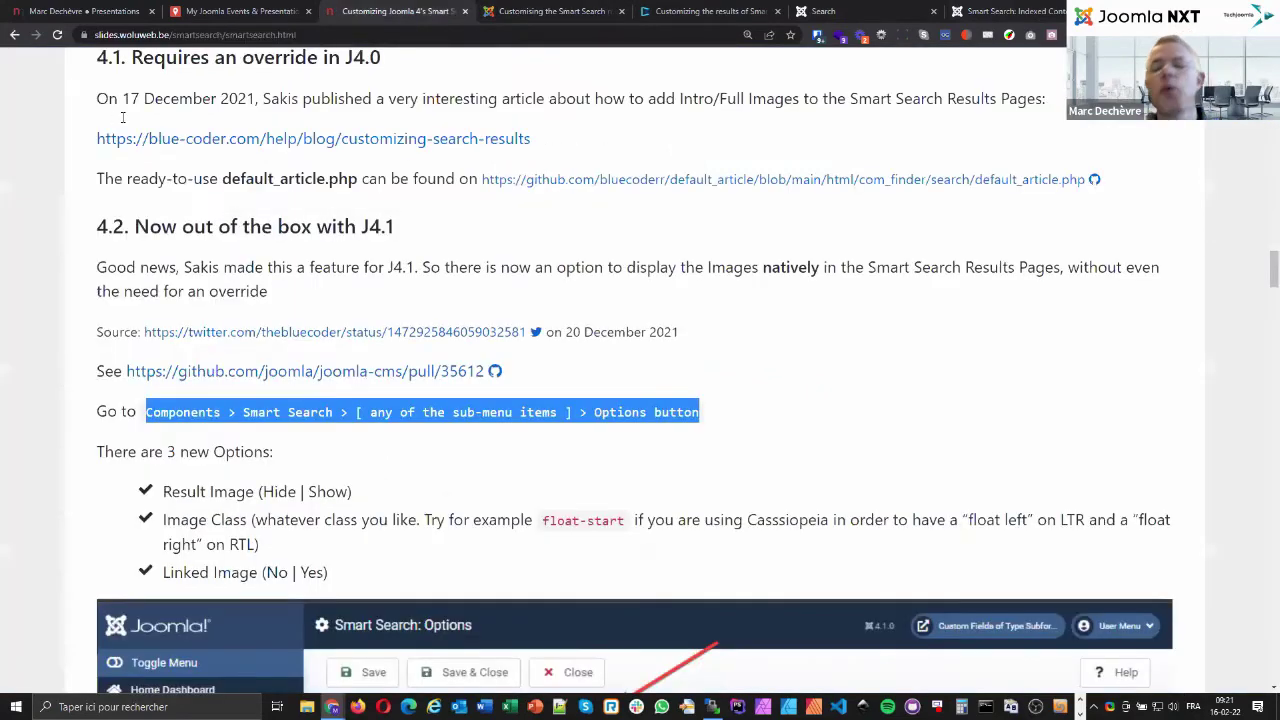
scroll(122, 117, down, 3)
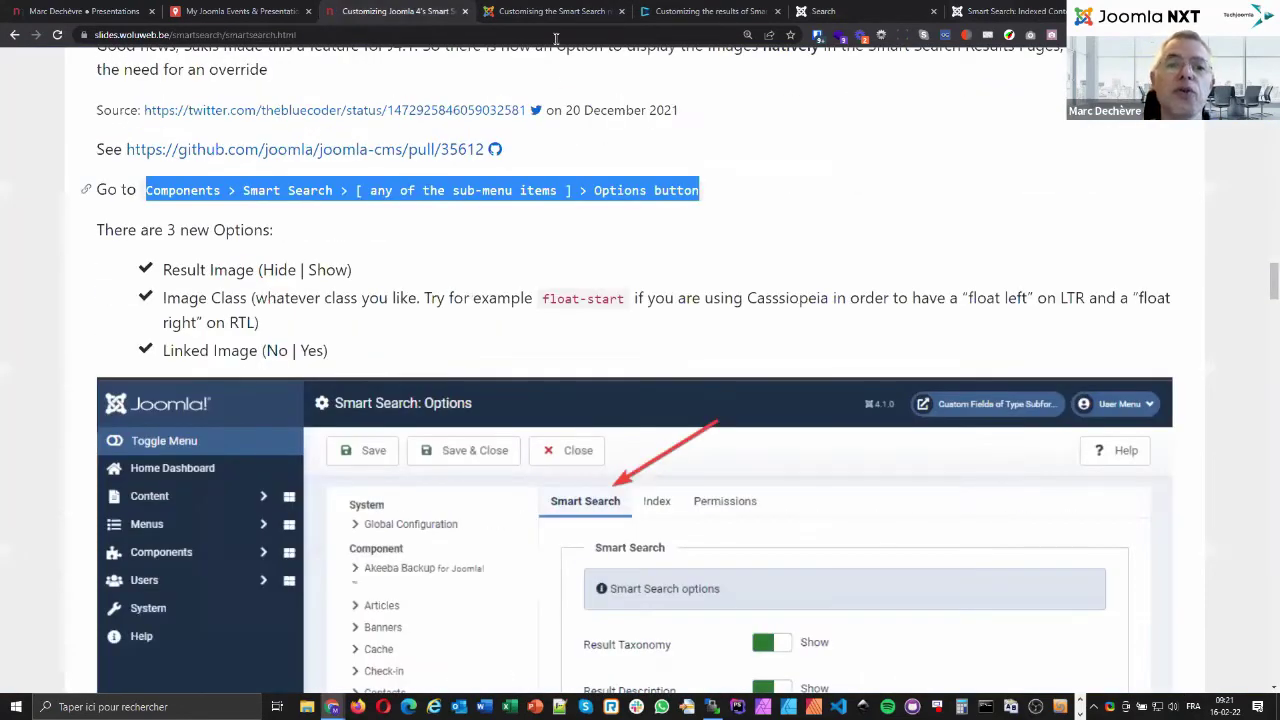
scroll(434, 422, down, 10)
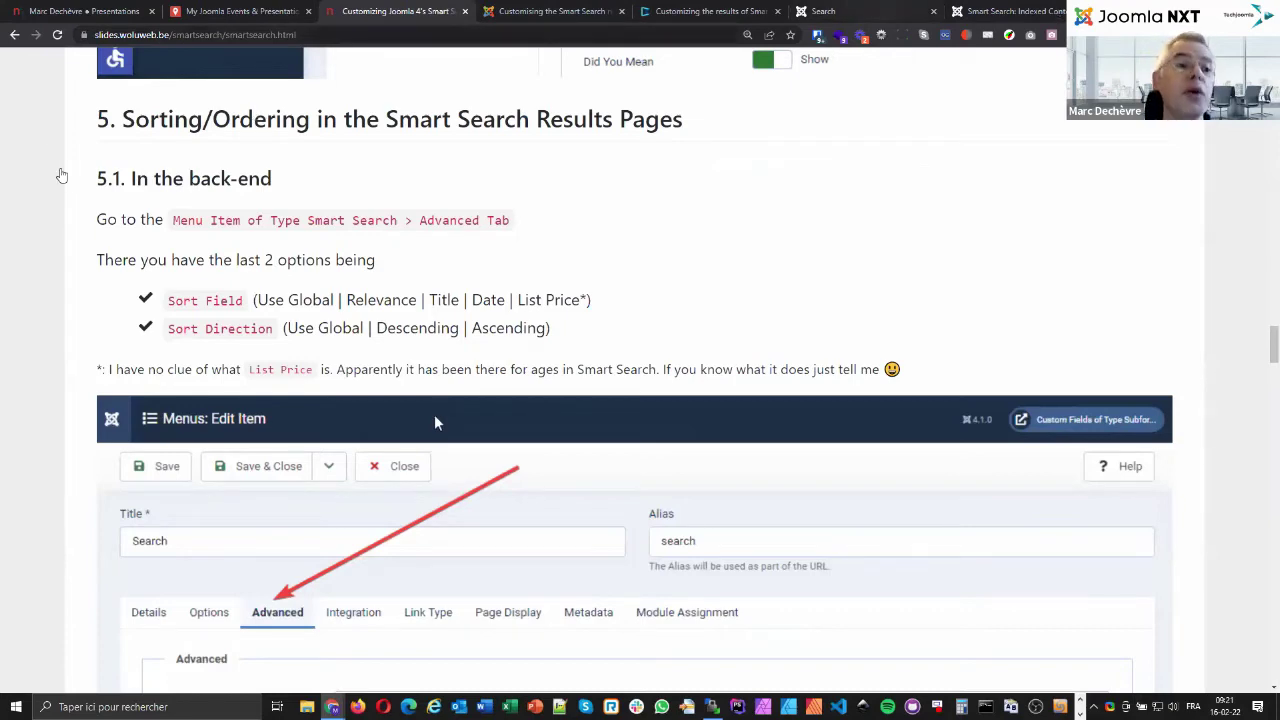
Open the Main Menu's Search item in the administration and locate Sort Field and Sort Direction in its Advanced settings.
key(ctrl+Tab)
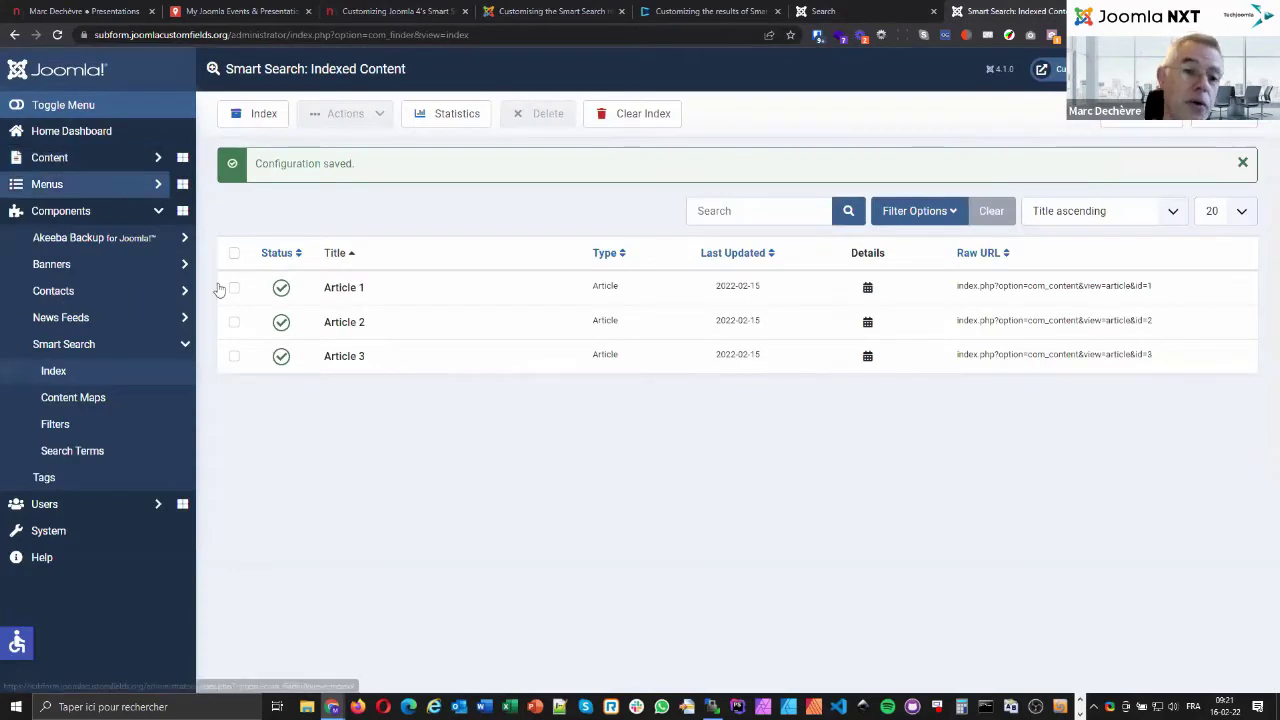
click(47, 184)
click(60, 265)
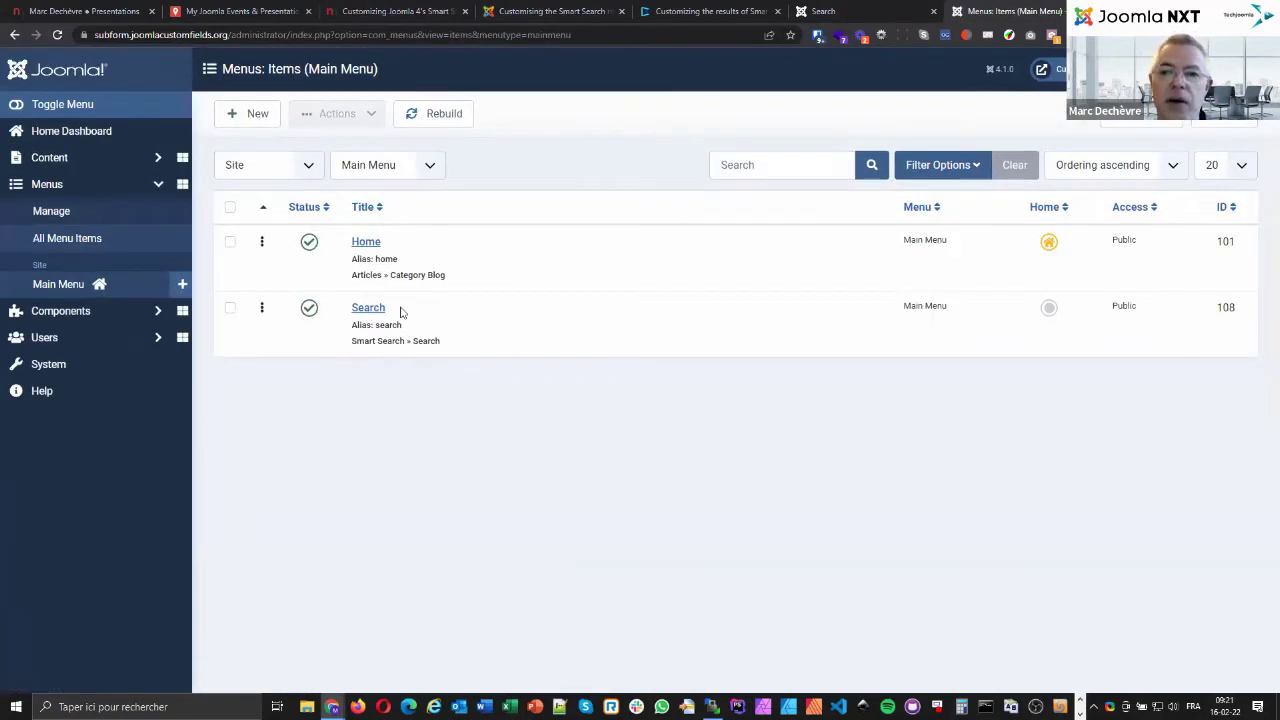
click(366, 311)
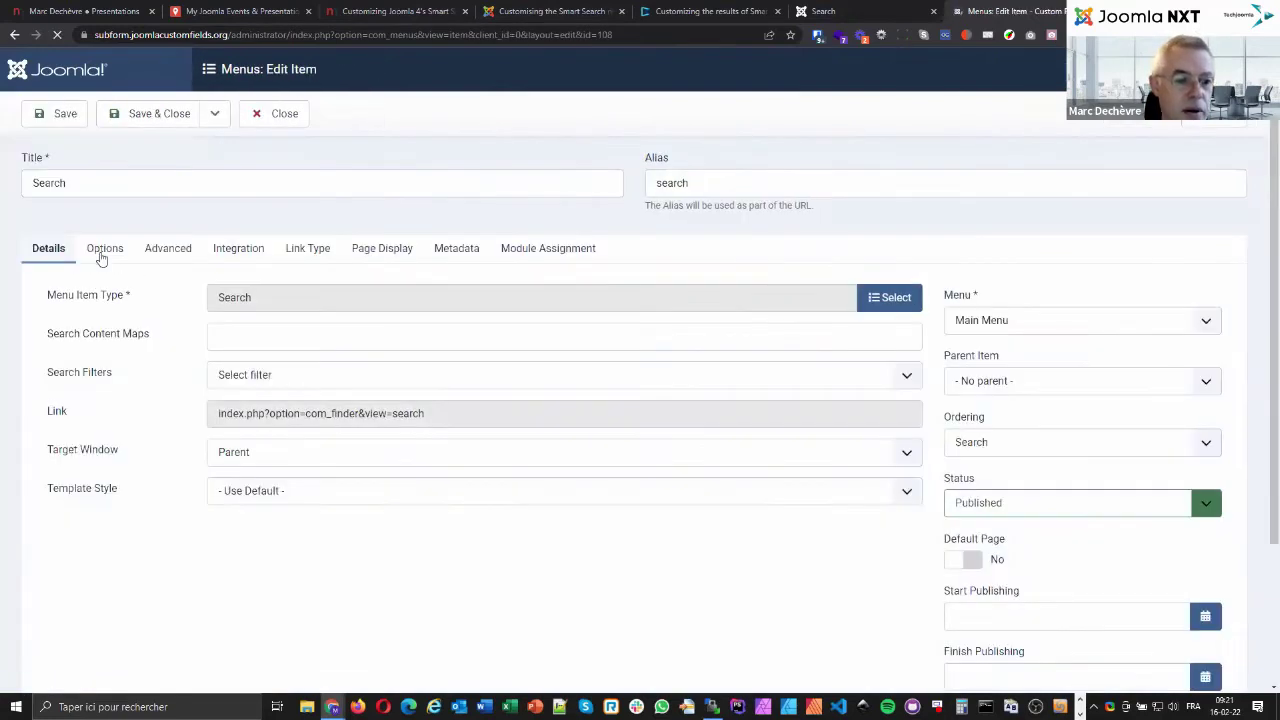
click(106, 251)
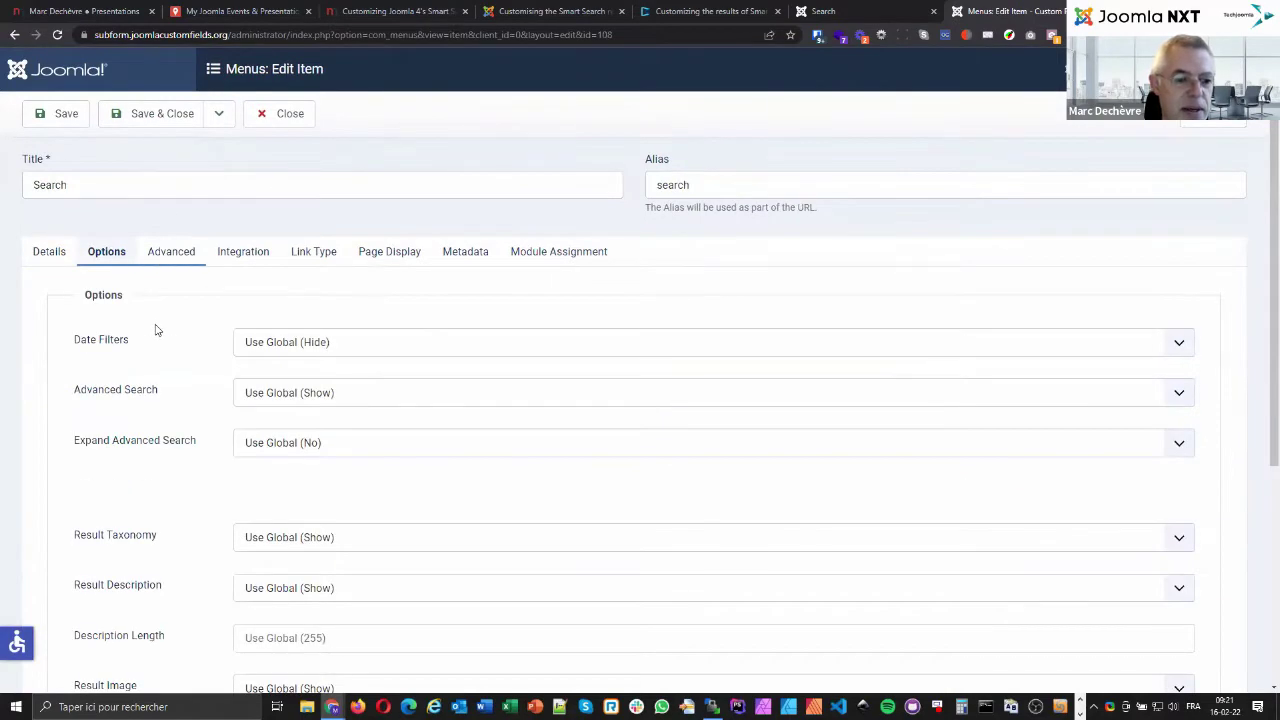
scroll(91, 563, down, 3)
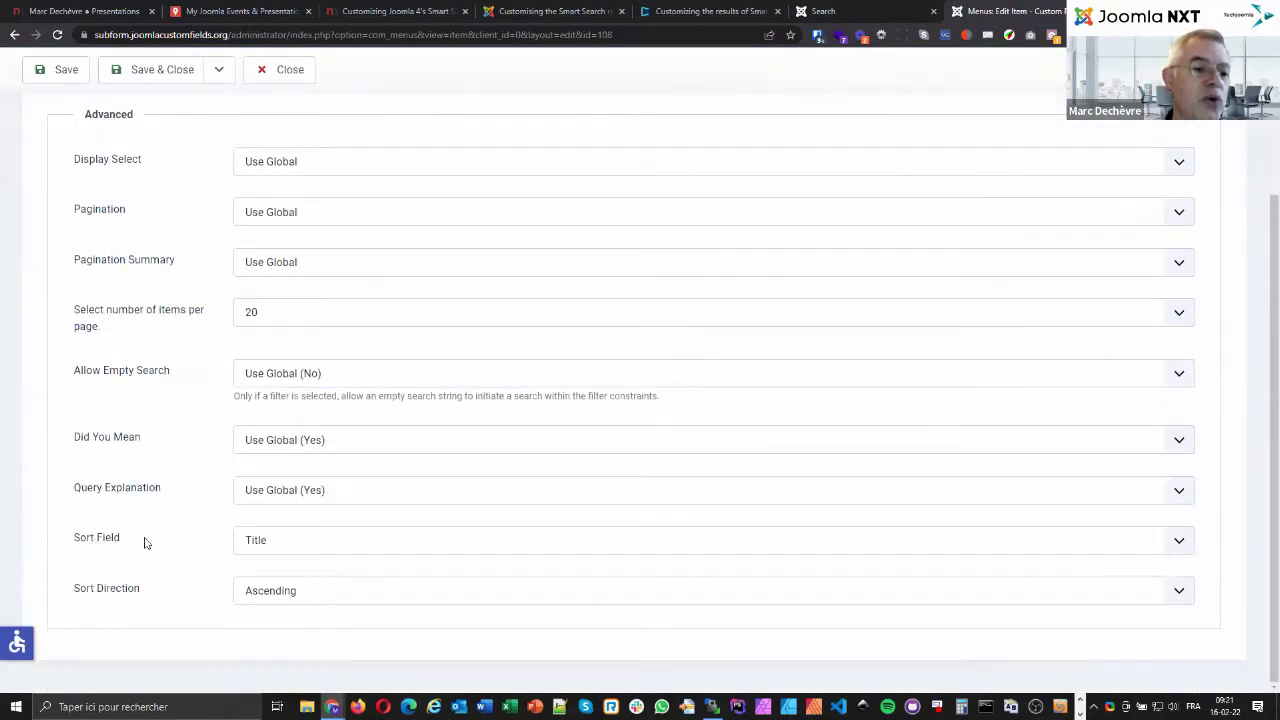
Keep Title as the Search menu item's Sort Field and examine the article order on the search results page.
click(322, 547)
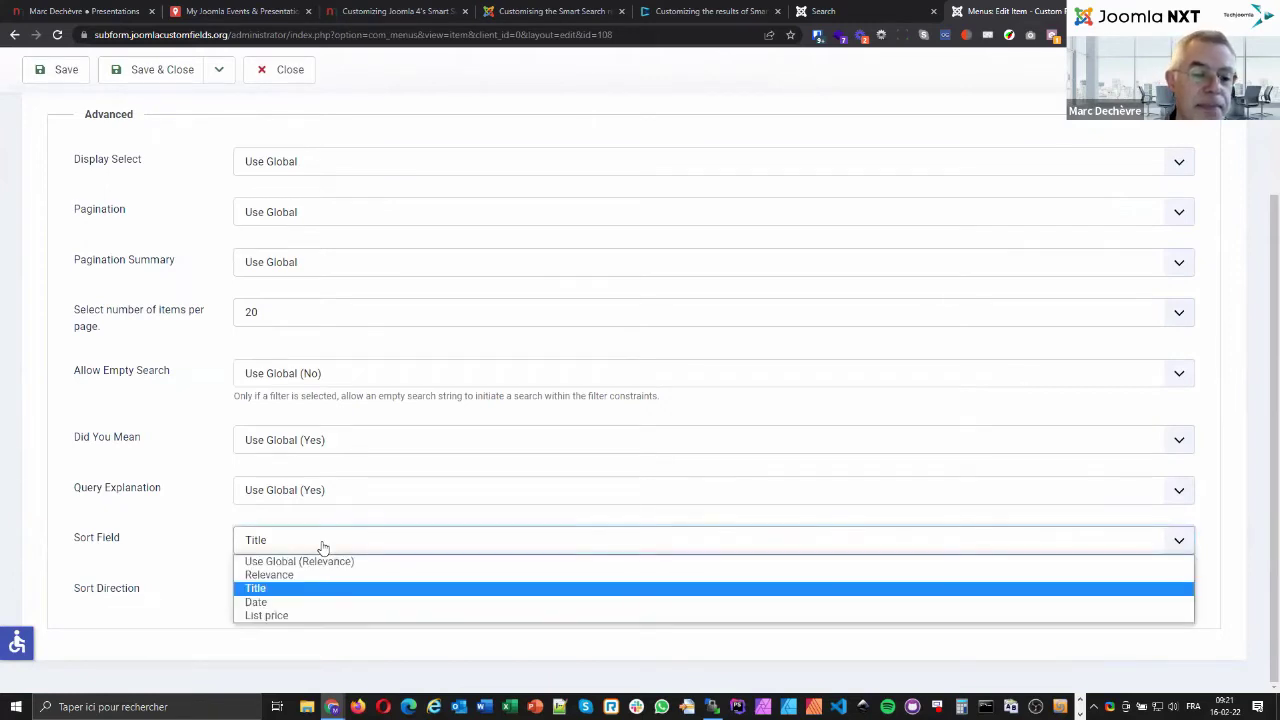
click(305, 595)
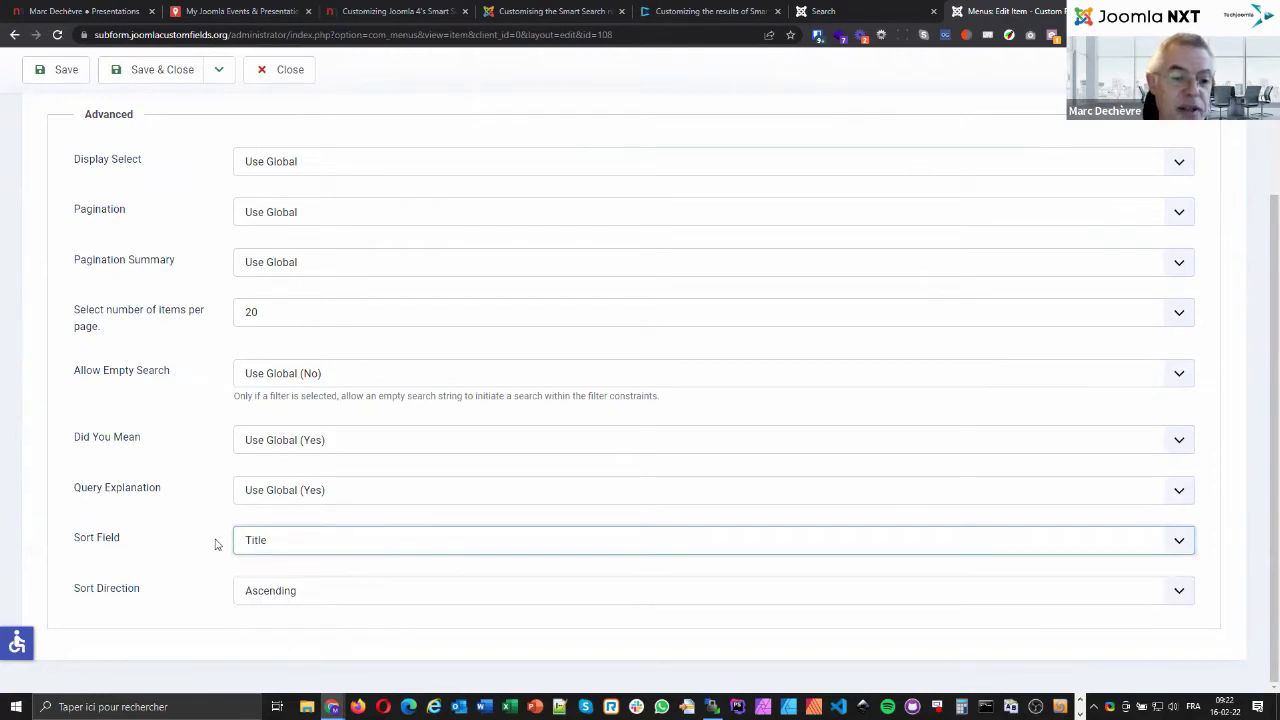
click(867, 12)
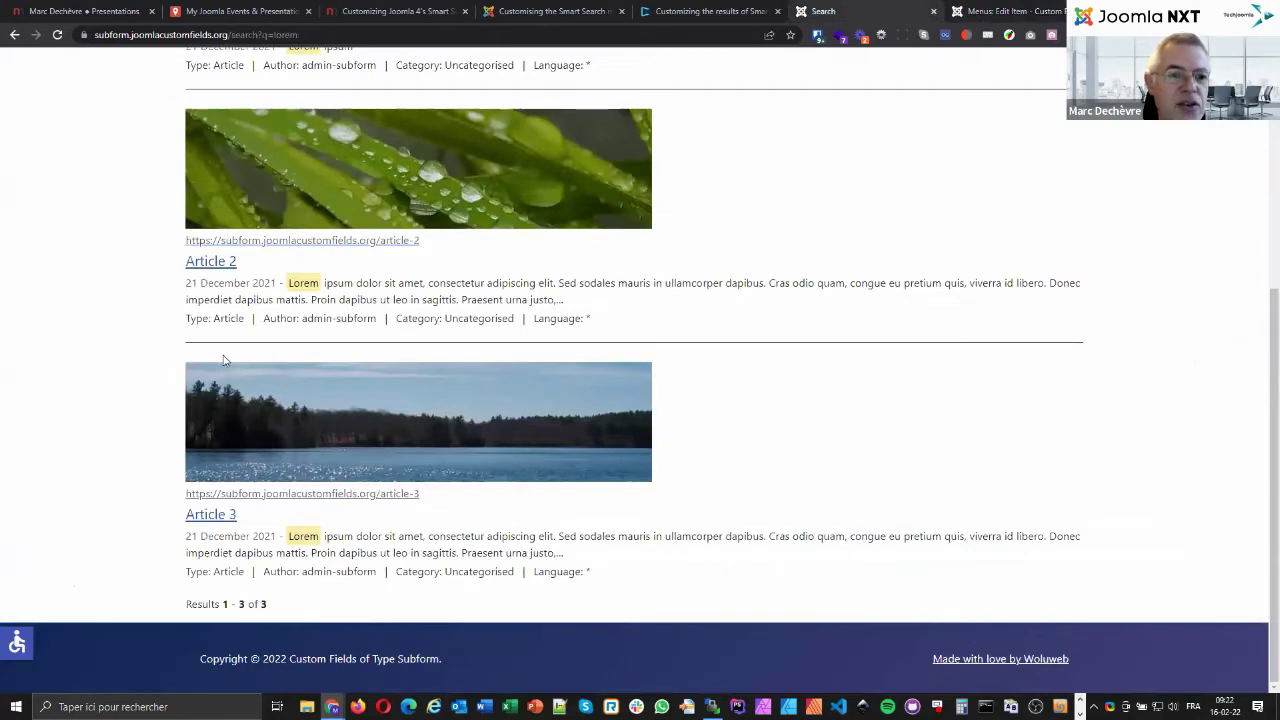
scroll(225, 251, up, 3)
scroll(225, 251, up, 1)
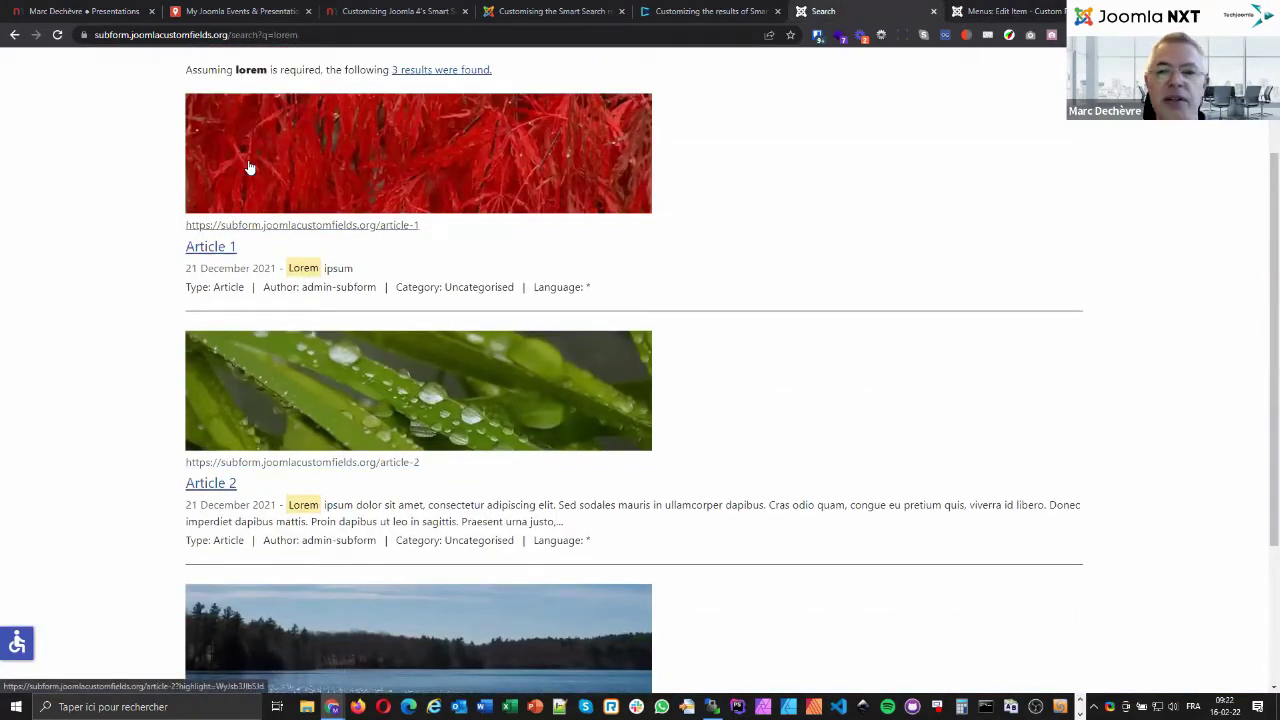
scroll(870, 10, down, 2)
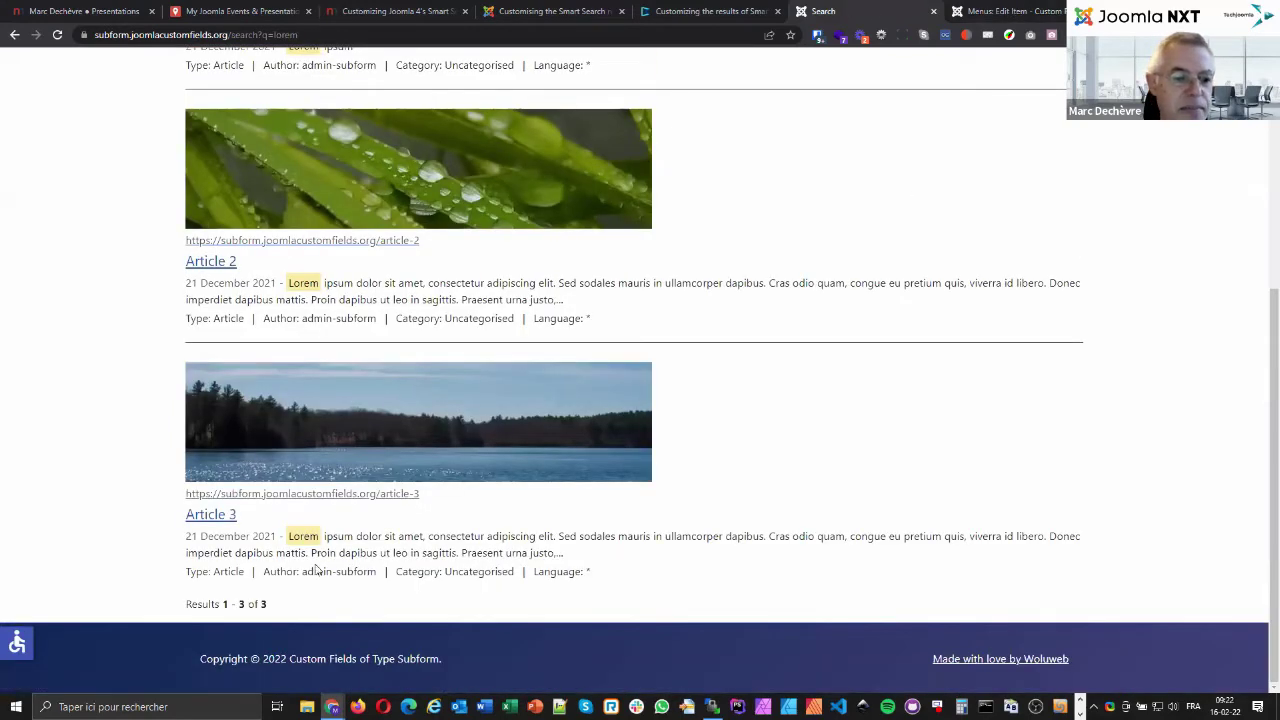
Review the available Sort Direction and Sort Field options in the Search menu item's Advanced settings, including List price.
key(ctrl+Tab)
click(295, 597)
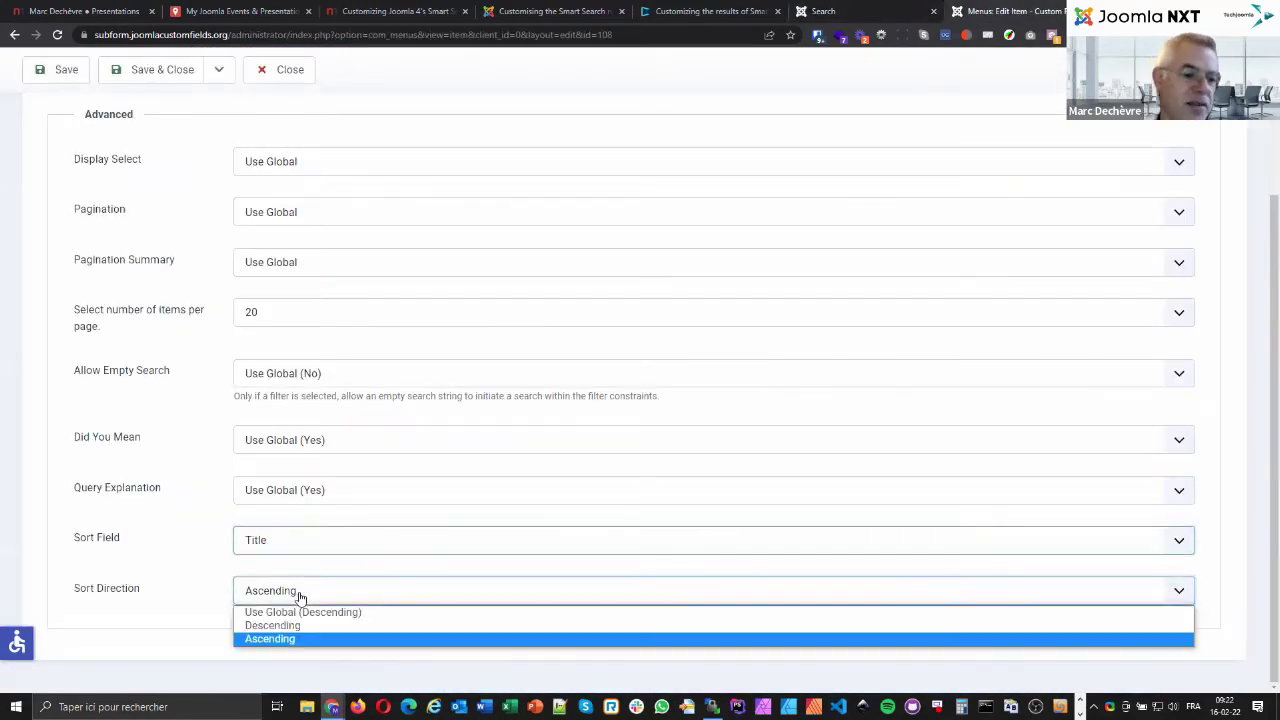
click(300, 594)
click(298, 547)
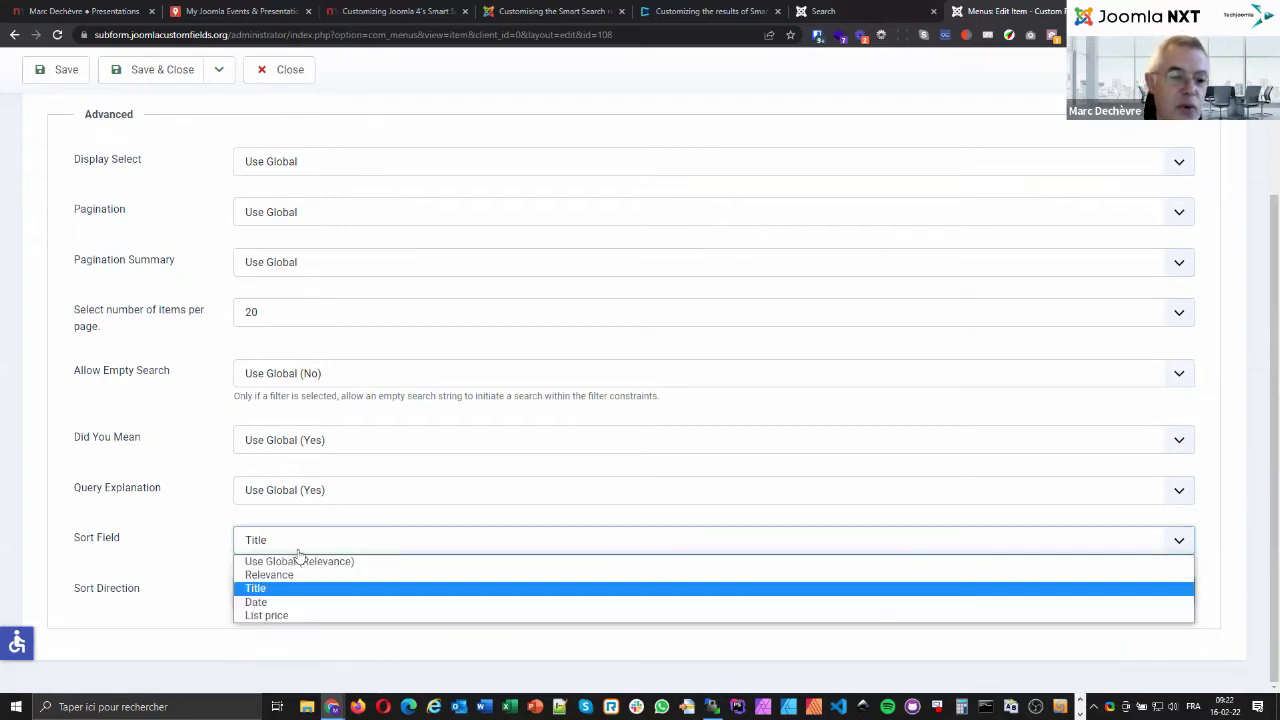
click(203, 545)
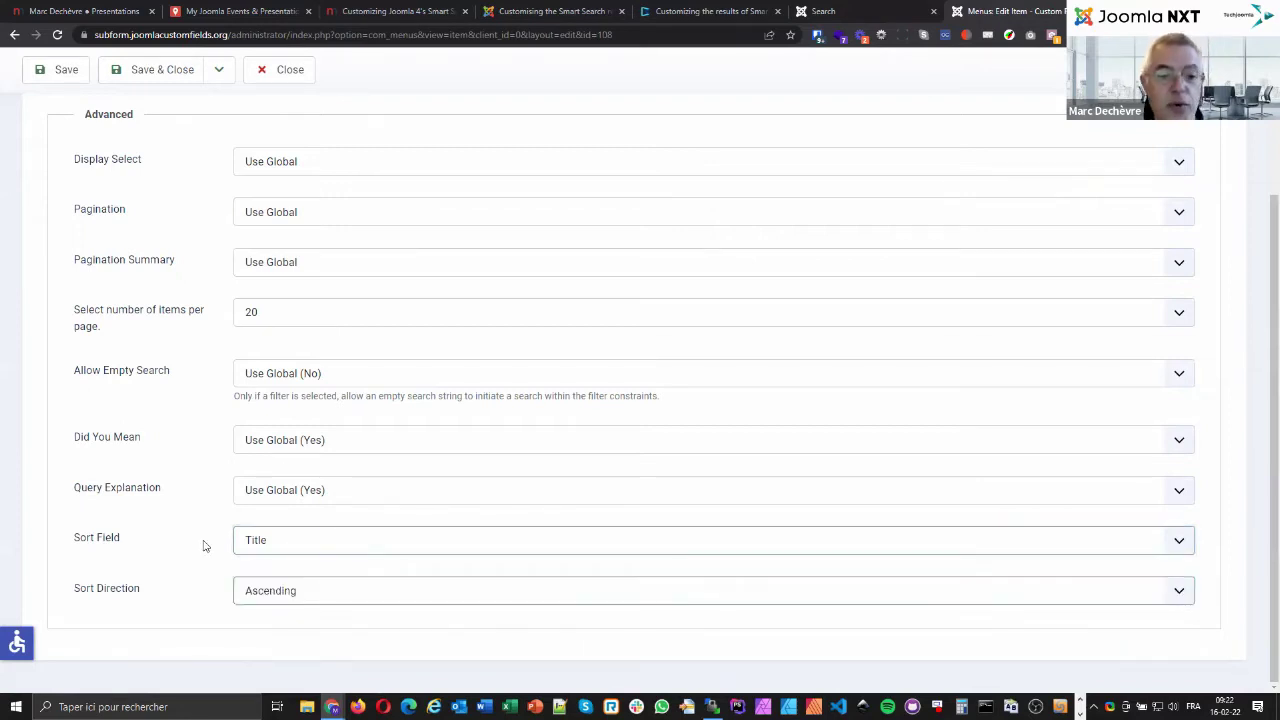
click(292, 592)
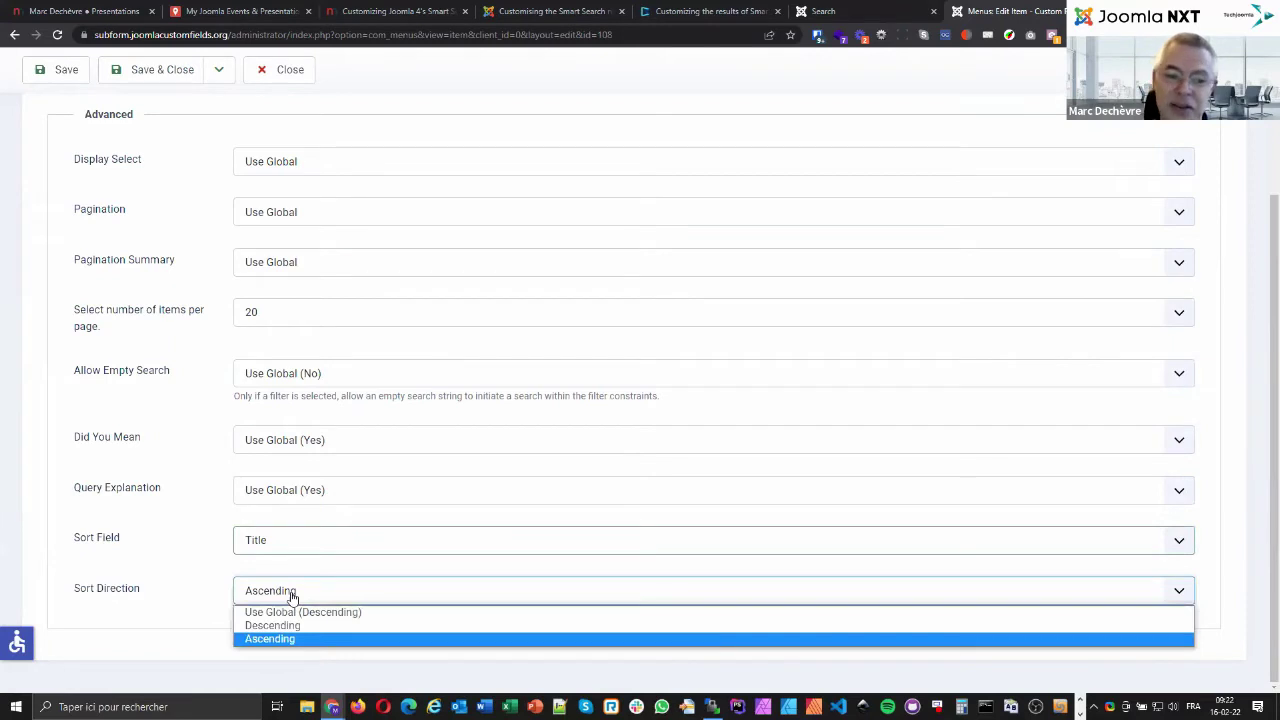
click(203, 590)
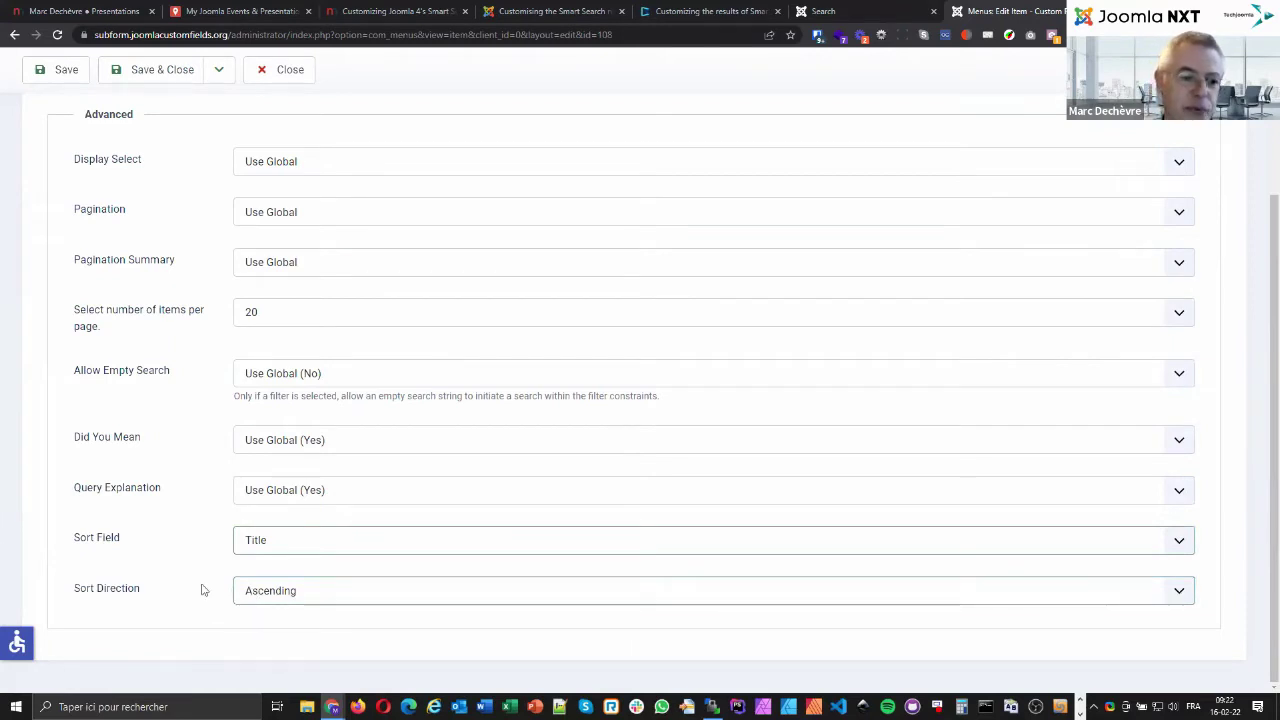
click(270, 545)
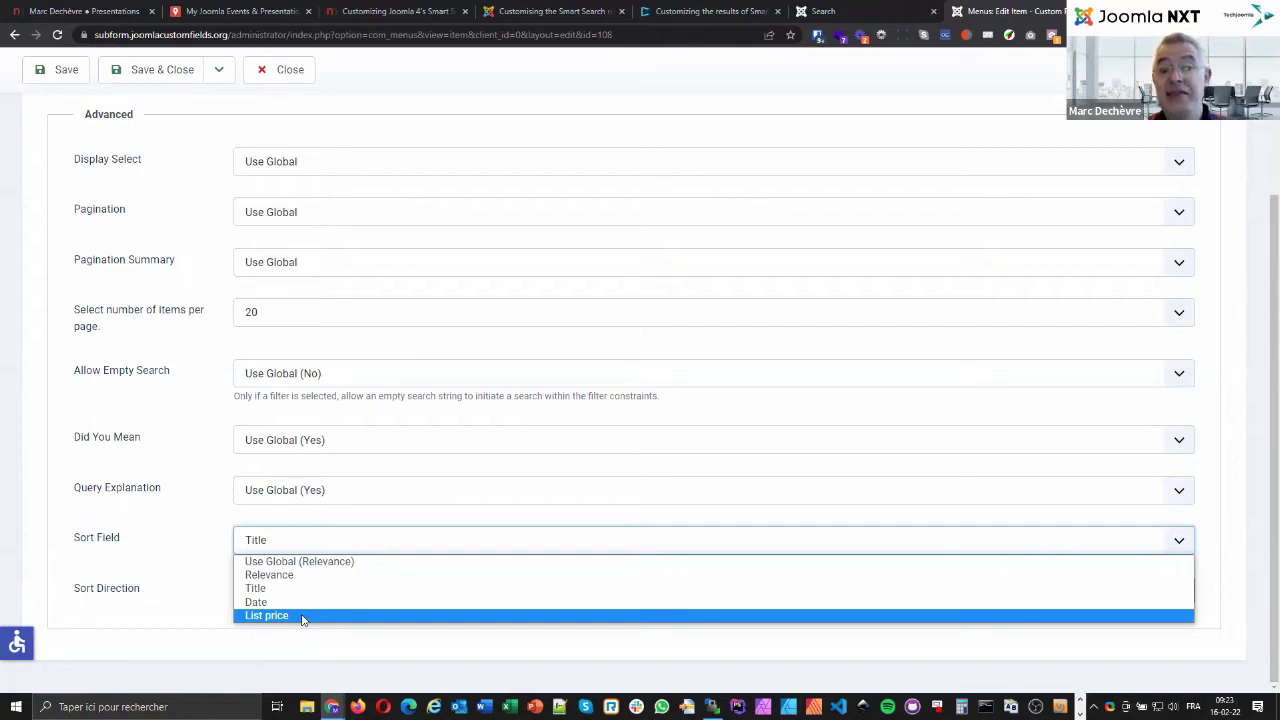
click(210, 545)
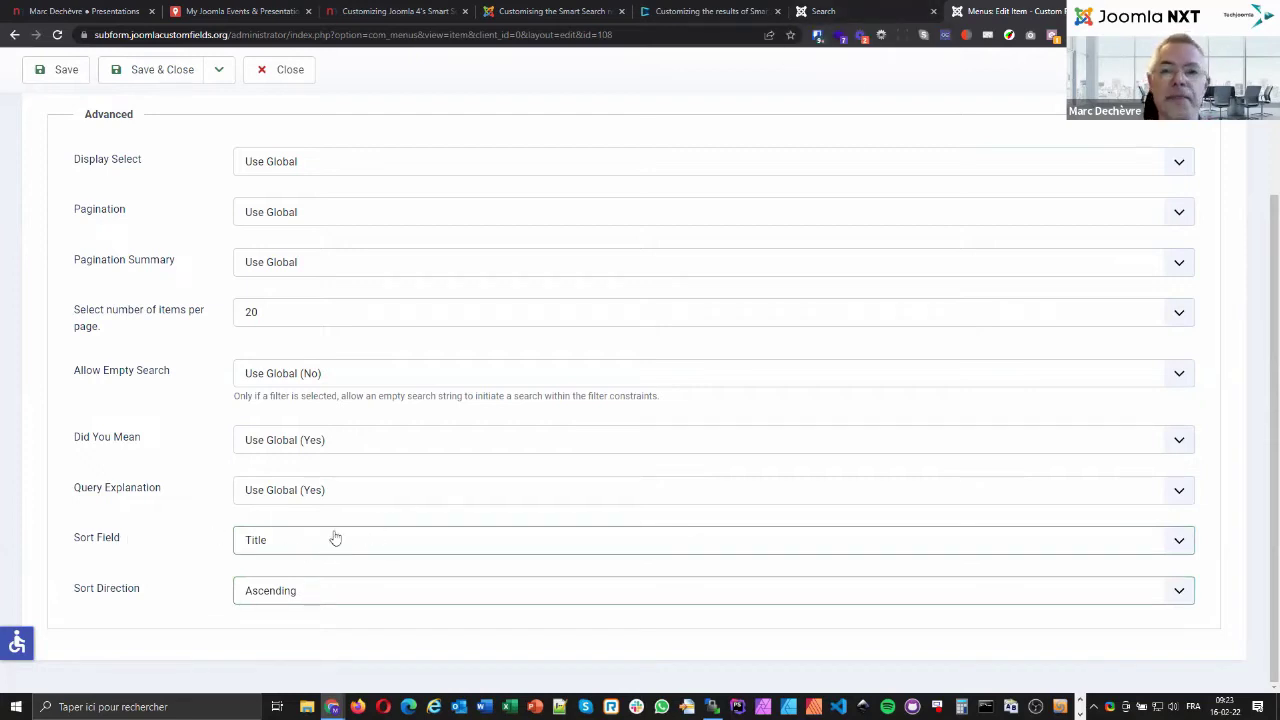
Recheck the order of the "lorem" search results, and save and close the Search menu item.
click(846, 11)
scroll(371, 397, up, 1)
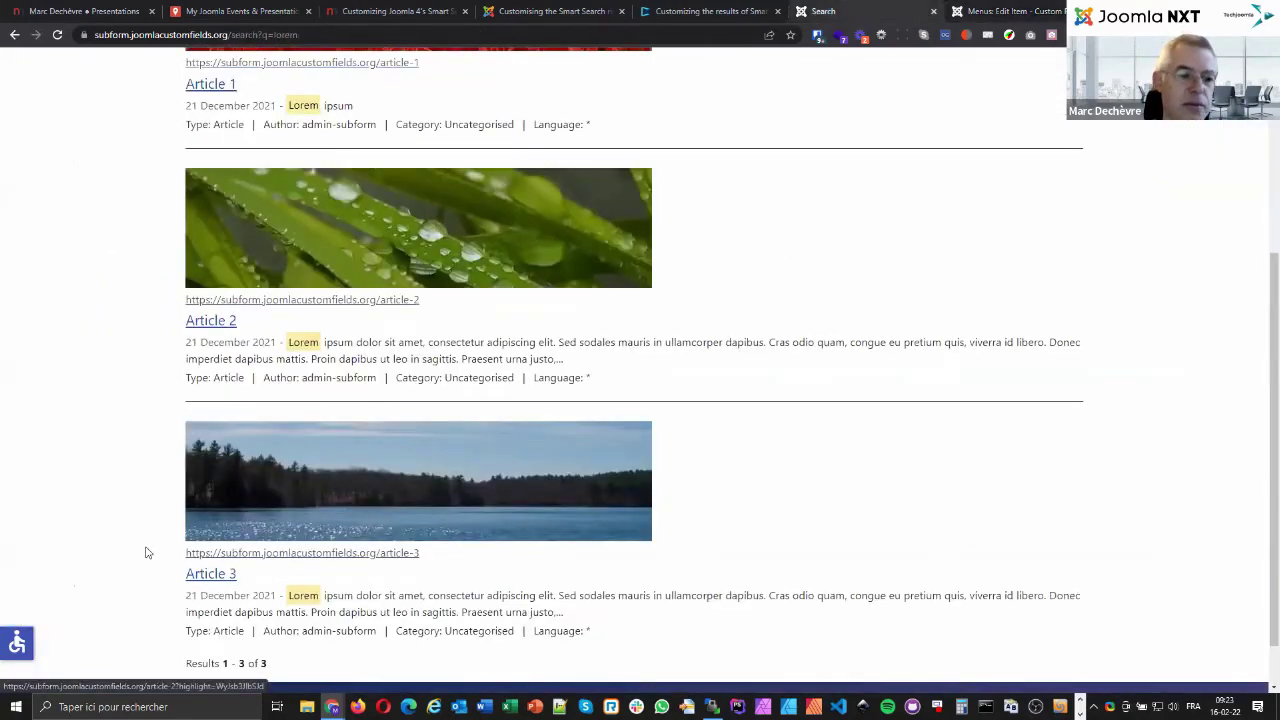
scroll(157, 83, up, 3)
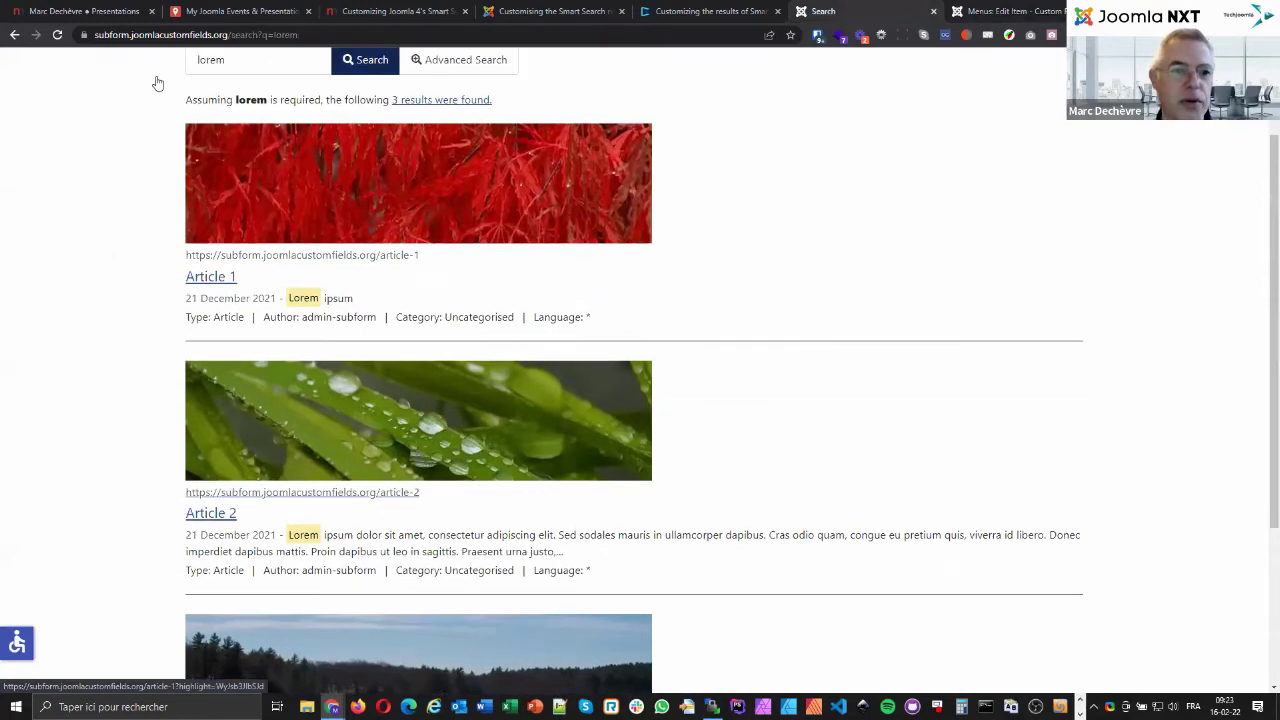
key(ctrl+Tab)
click(157, 80)
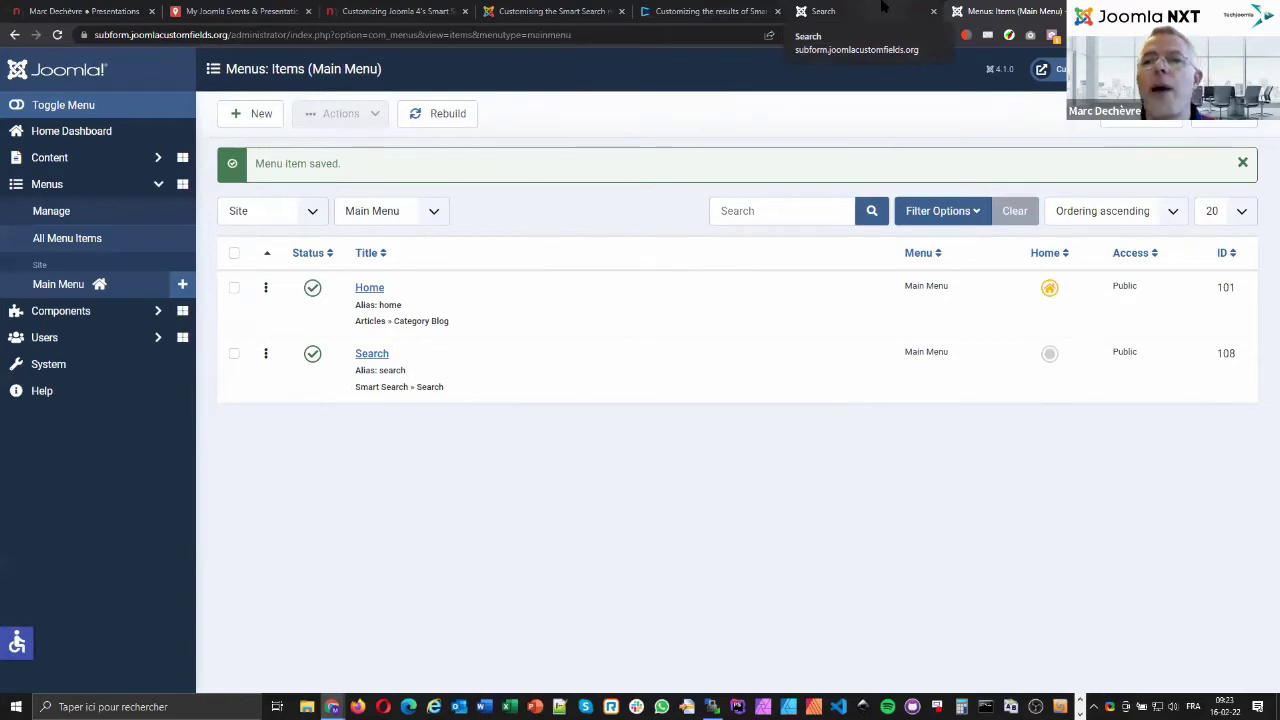
Return to the presentation and go through section 5.2, "In the front-end", covering the sorting drop-down above the results.
click(884, 8)
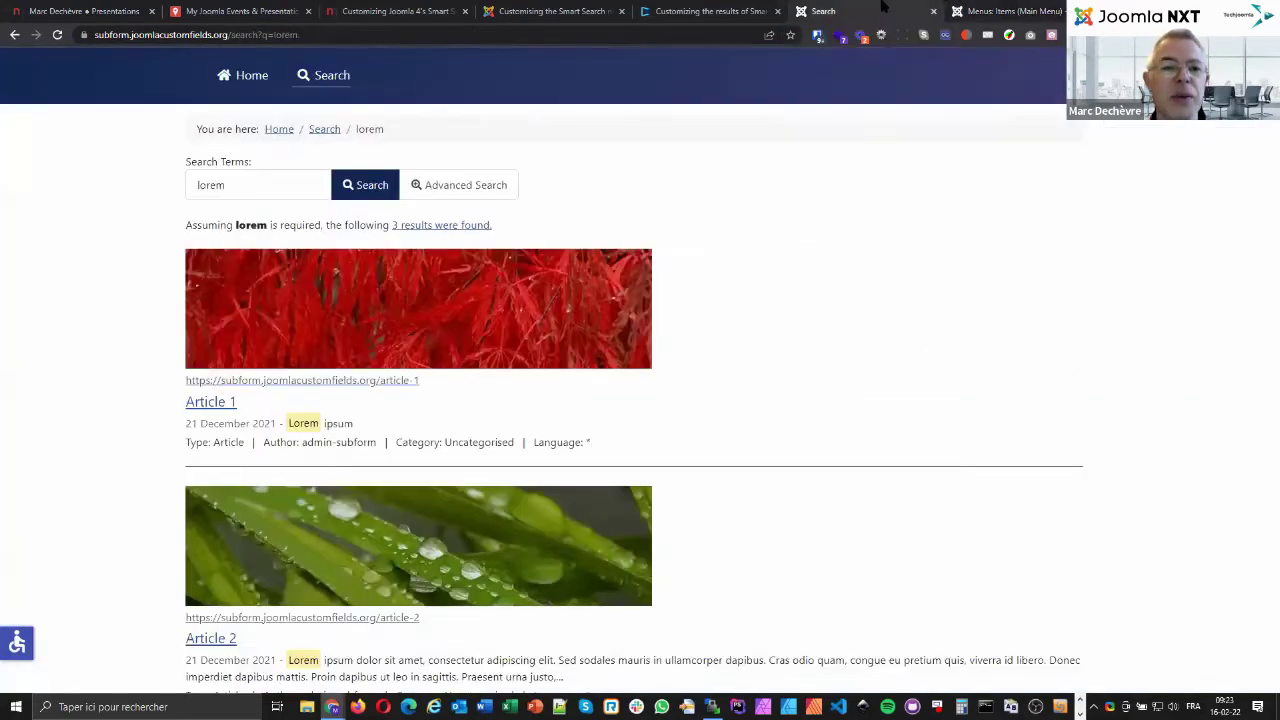
key(alt+Tab)
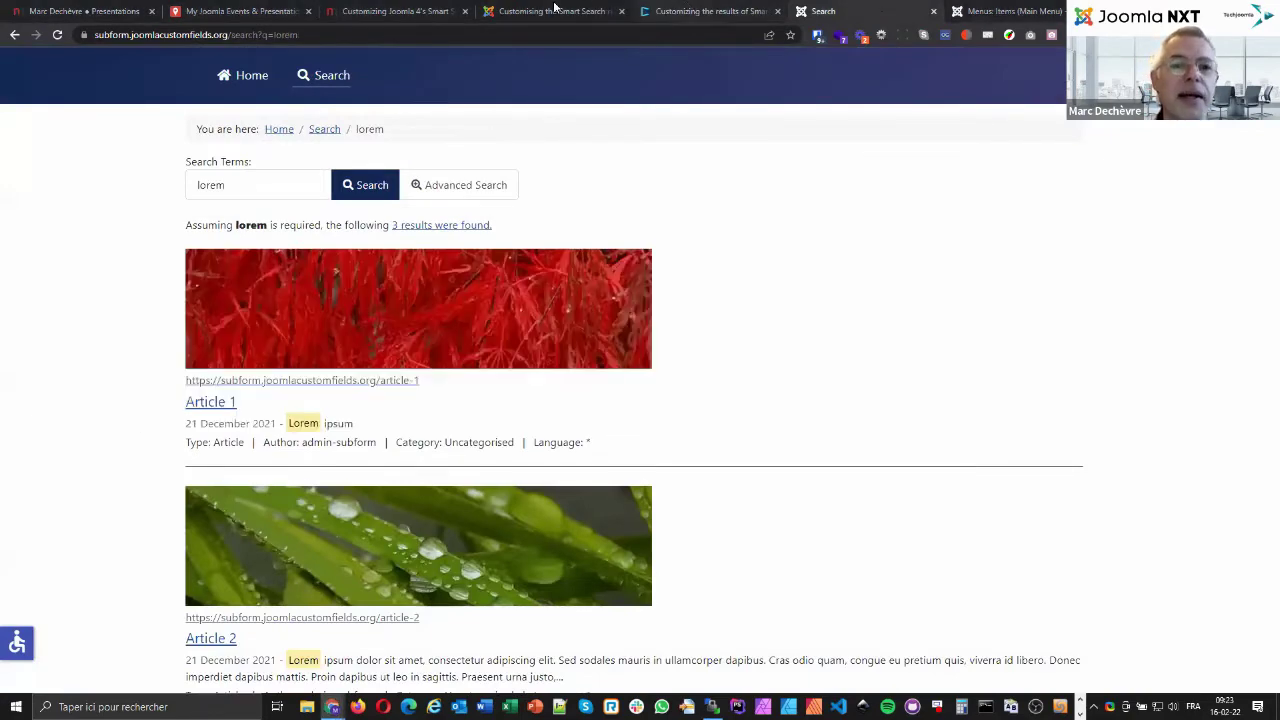
key(ctrl+shift+Tab)
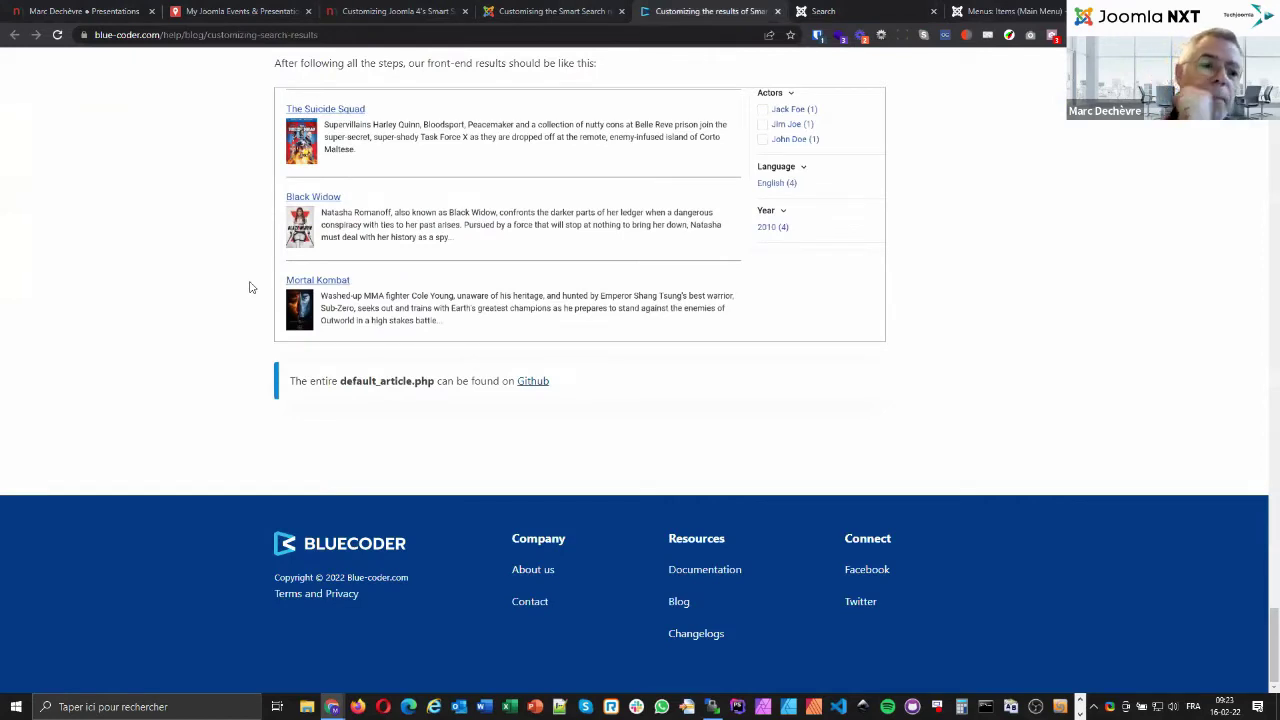
key(ctrl+shift+Tab)
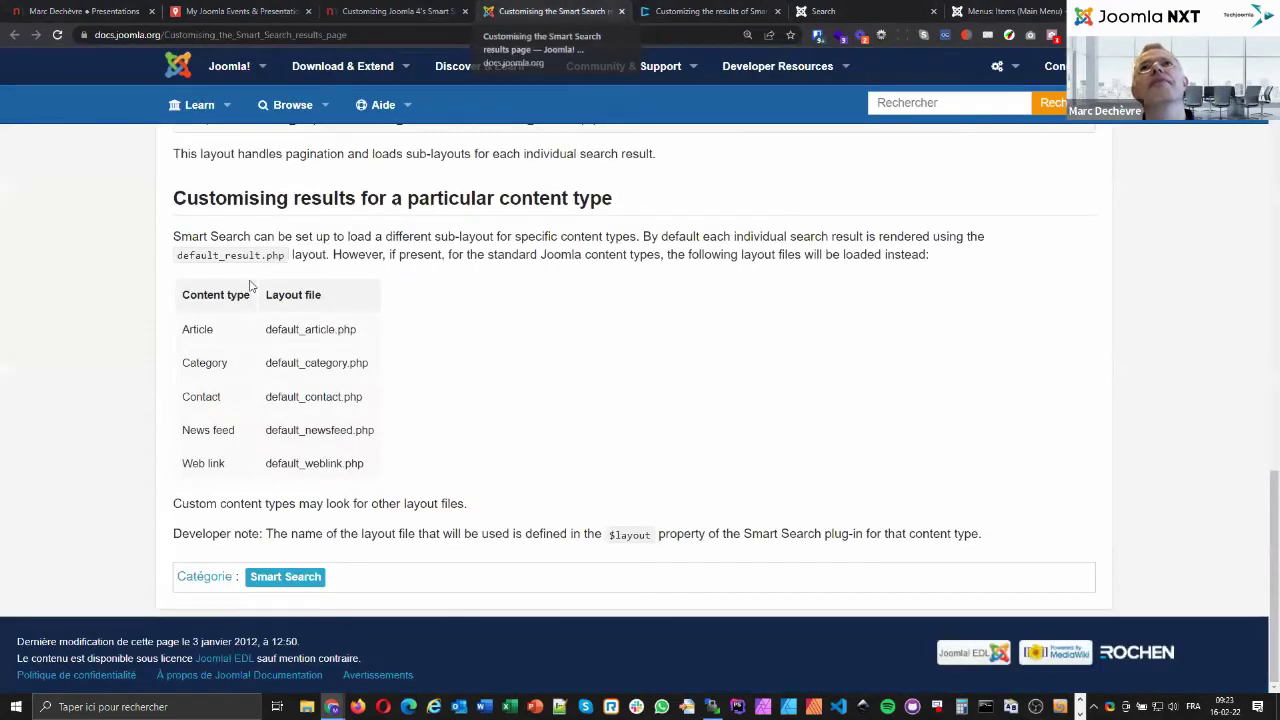
key(ctrl+shift+Tab)
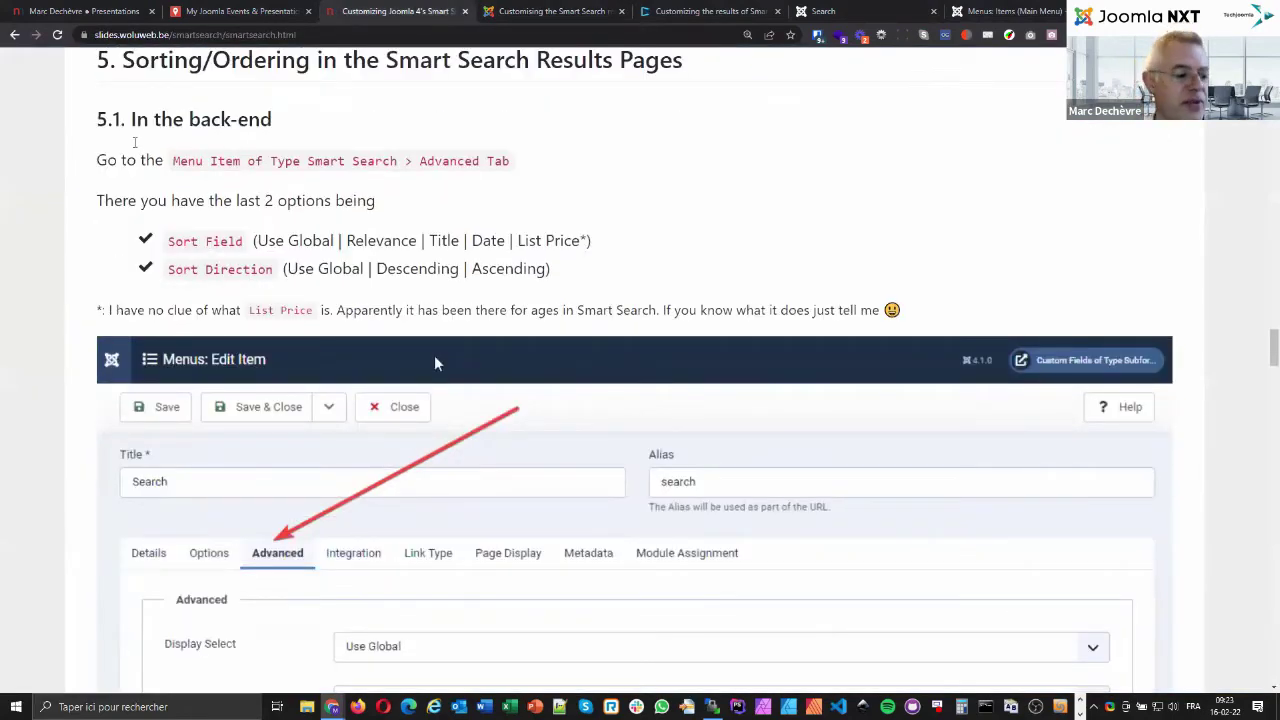
scroll(434, 363, down, 10)
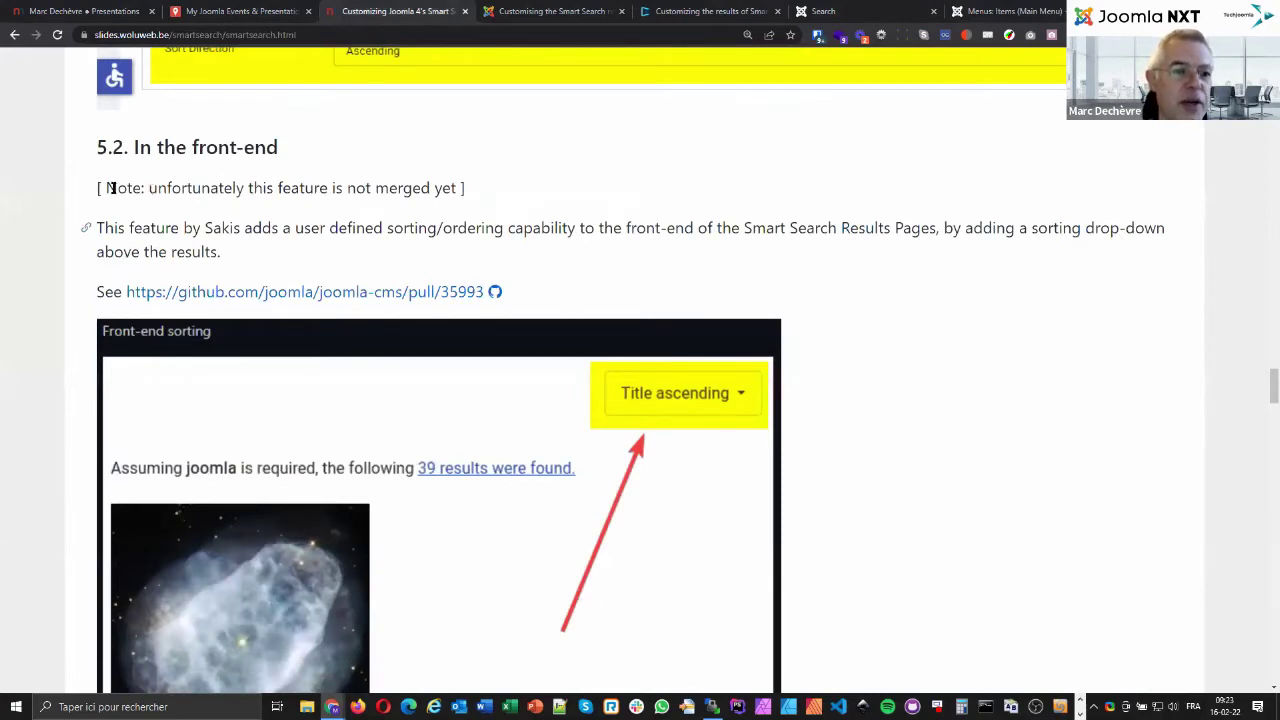
drag(134, 147, 278, 148)
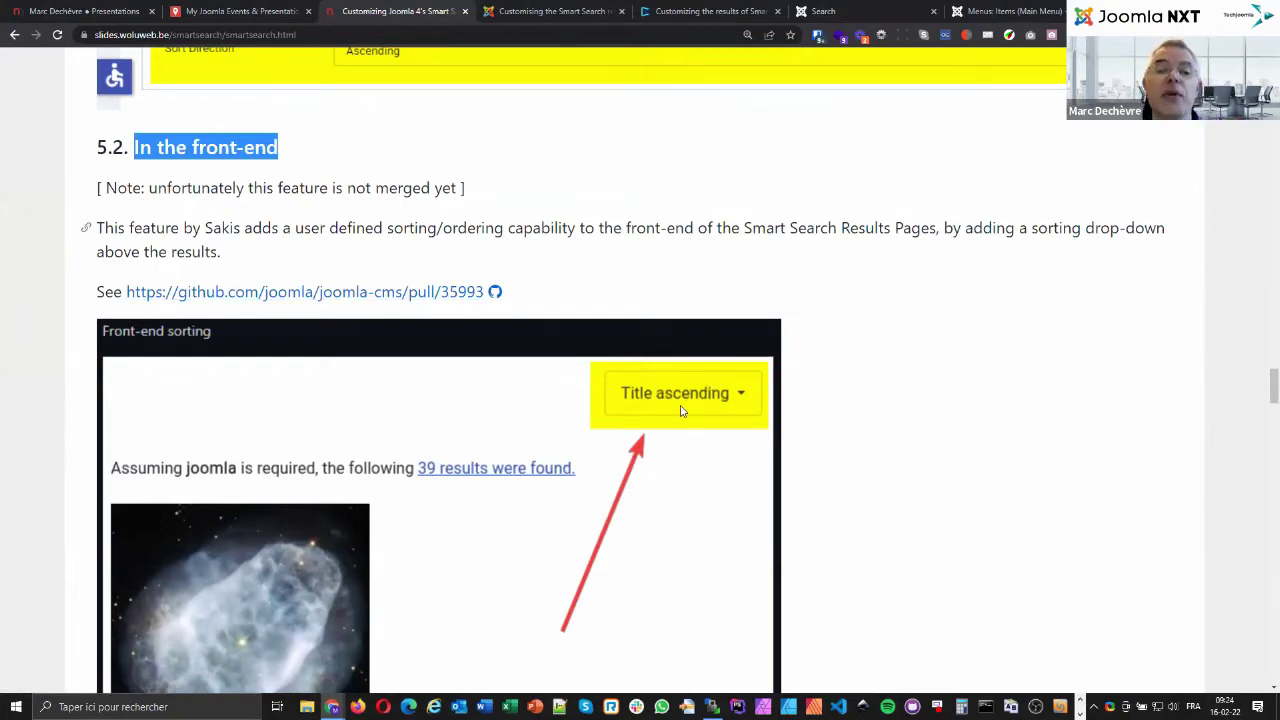
scroll(684, 415, down, 3)
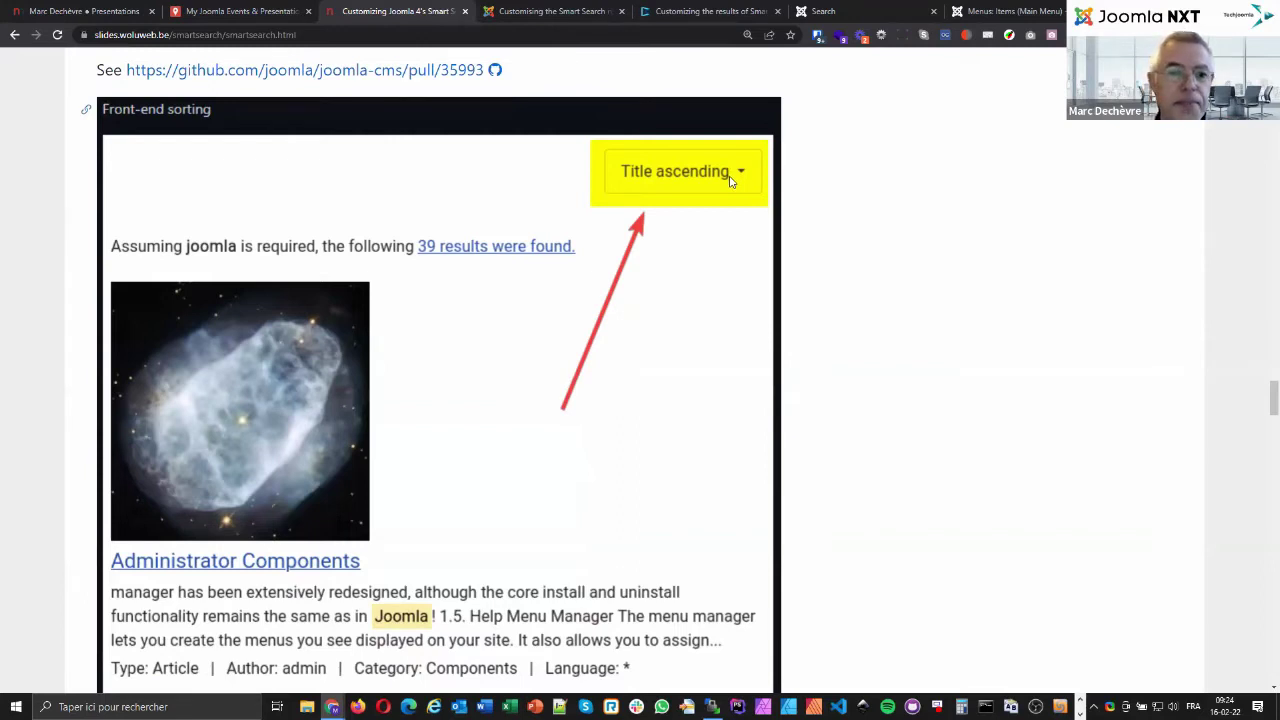
scroll(882, 197, down, 2)
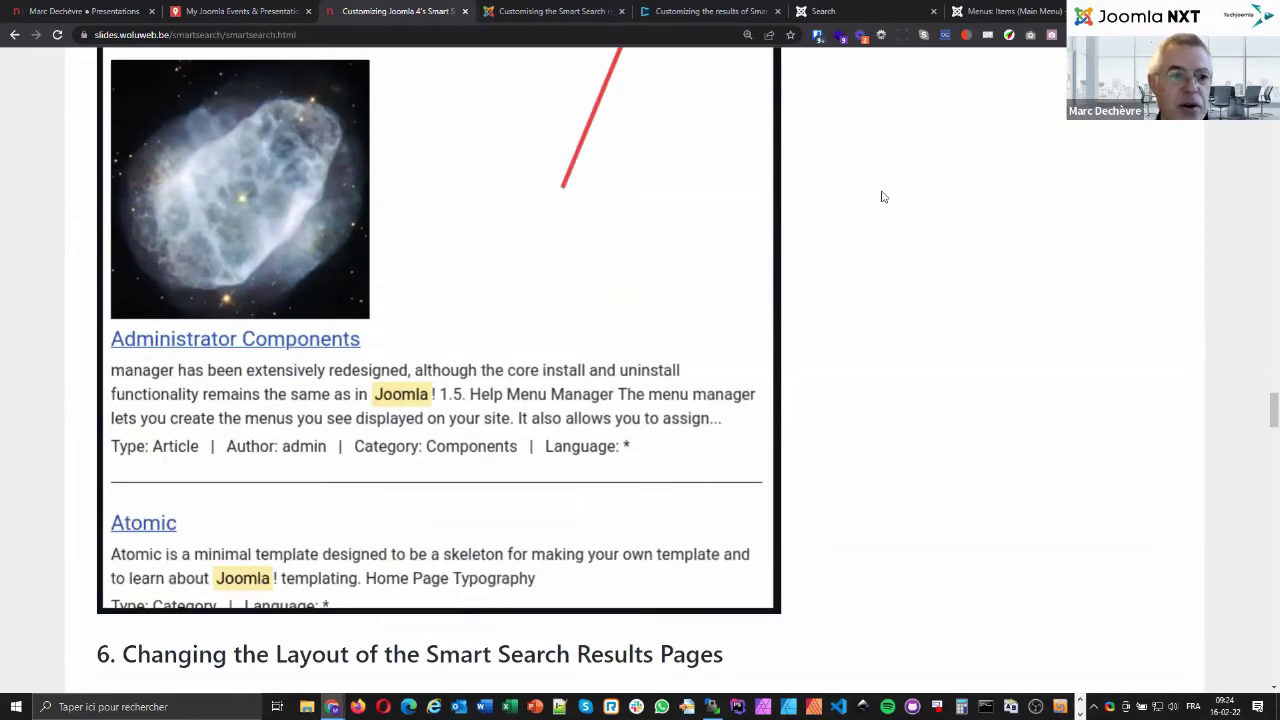
scroll(882, 197, up, 4)
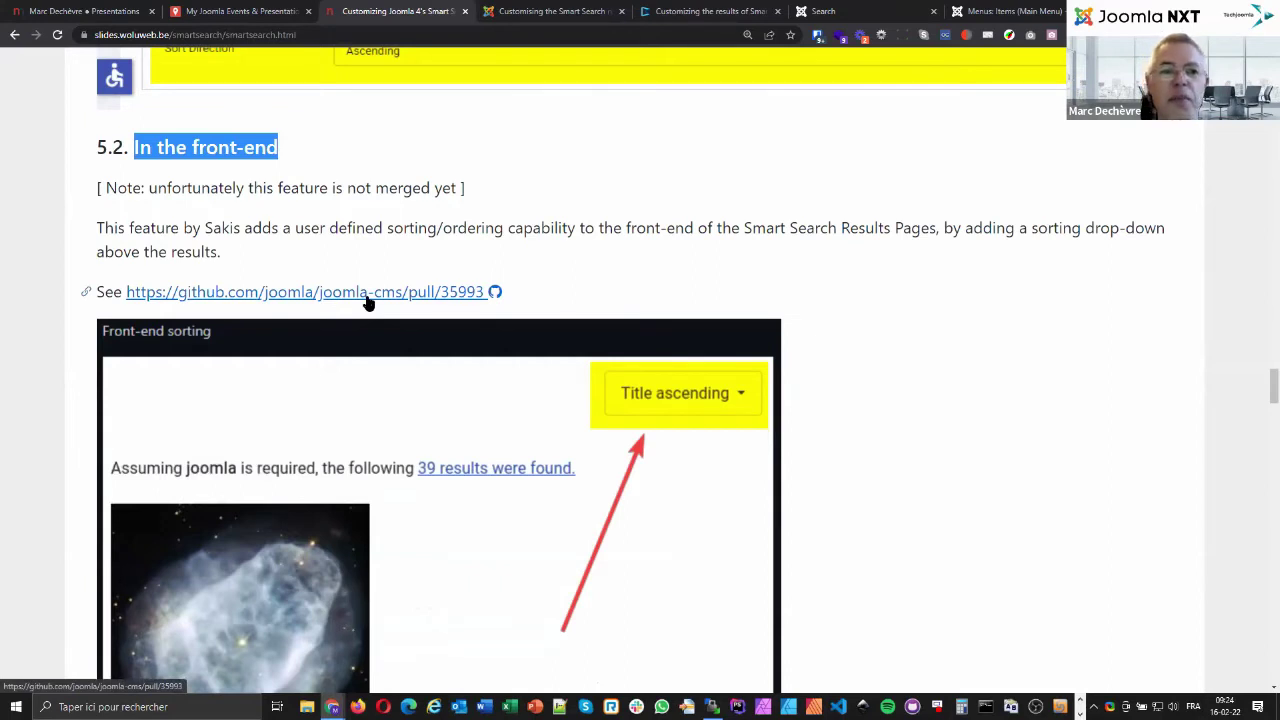
click(399, 233)
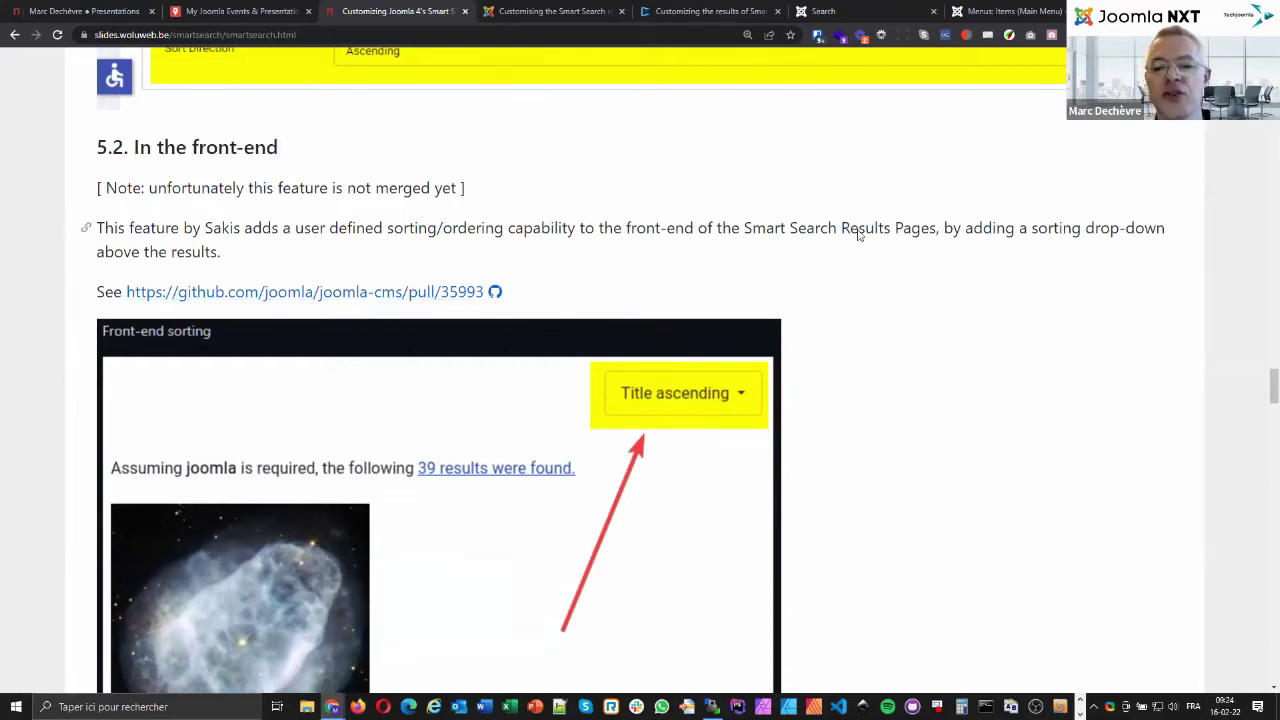
Move on to section 6, "Changing the Layout of the Smart Search Results Pages", and read its introduction.
scroll(857, 234, down, 1)
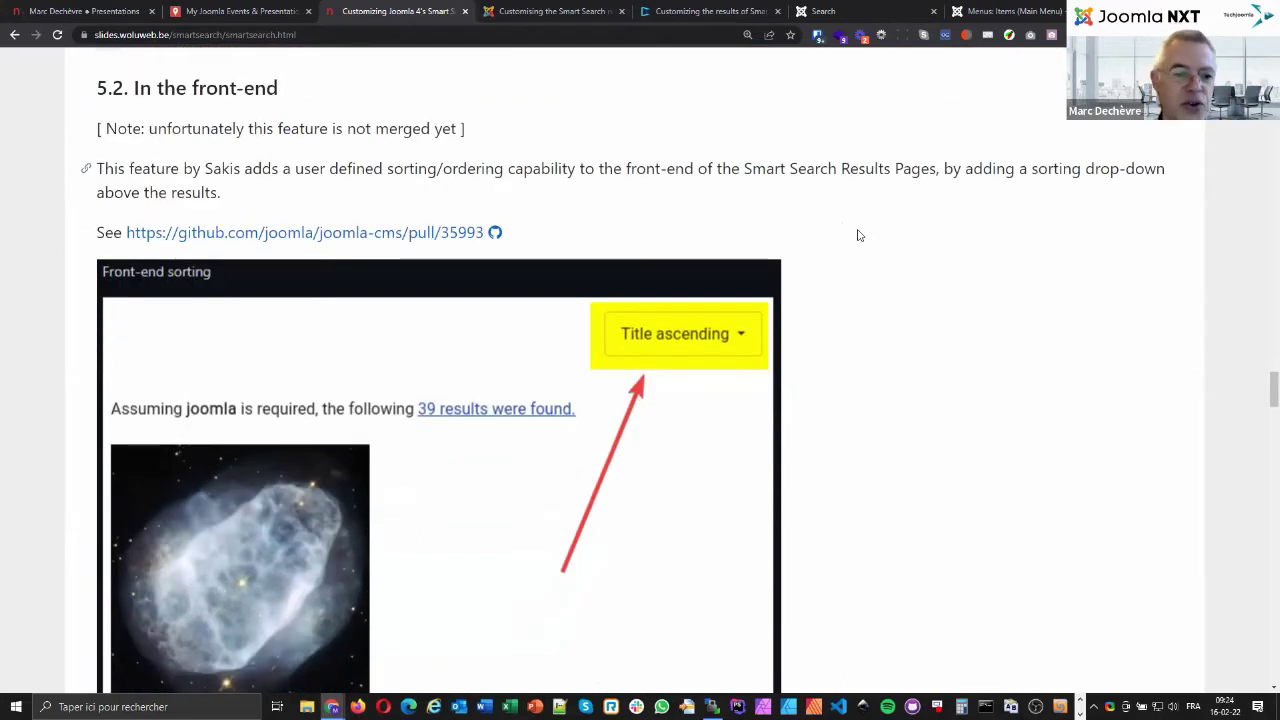
scroll(438, 212, down, 2)
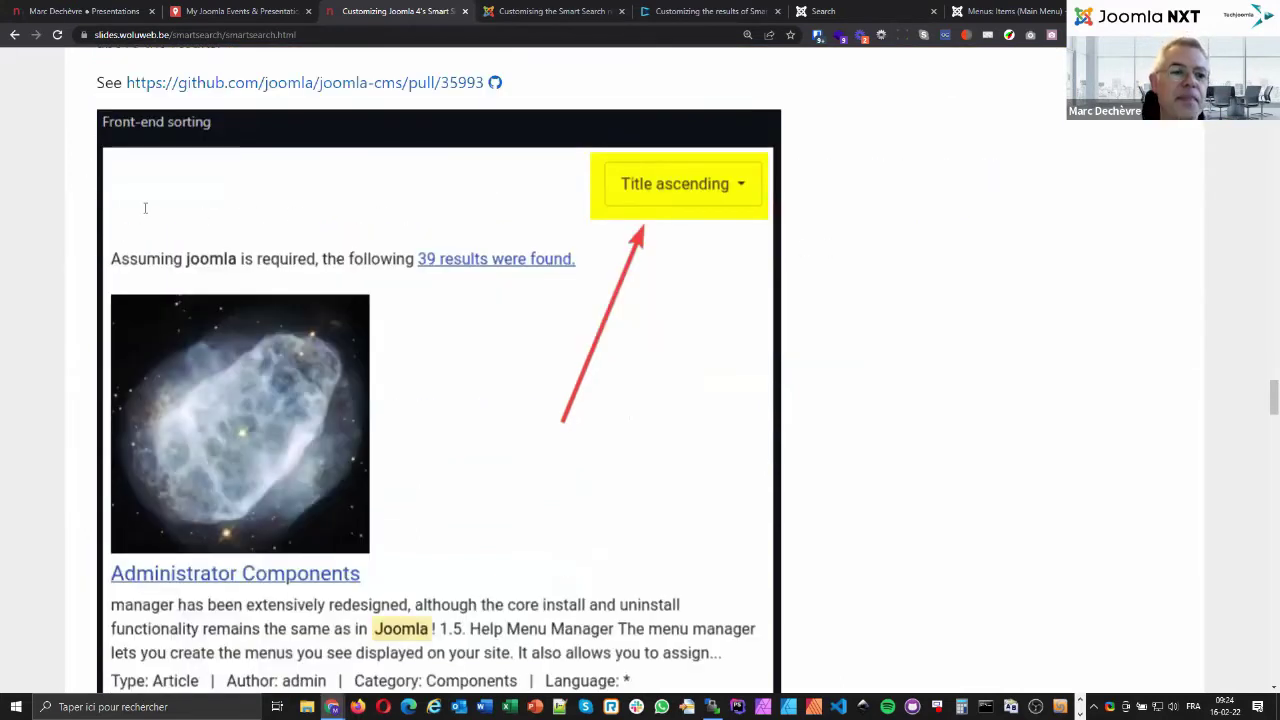
scroll(130, 210, down, 3)
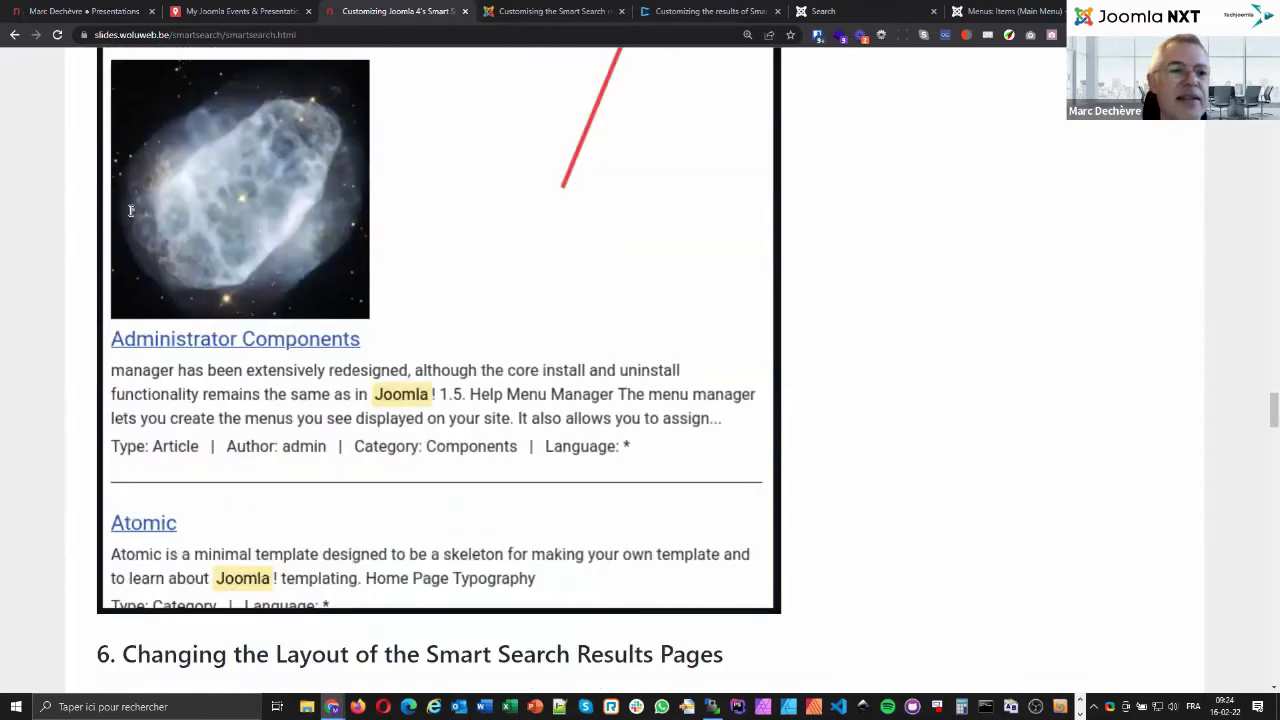
scroll(130, 210, down, 3)
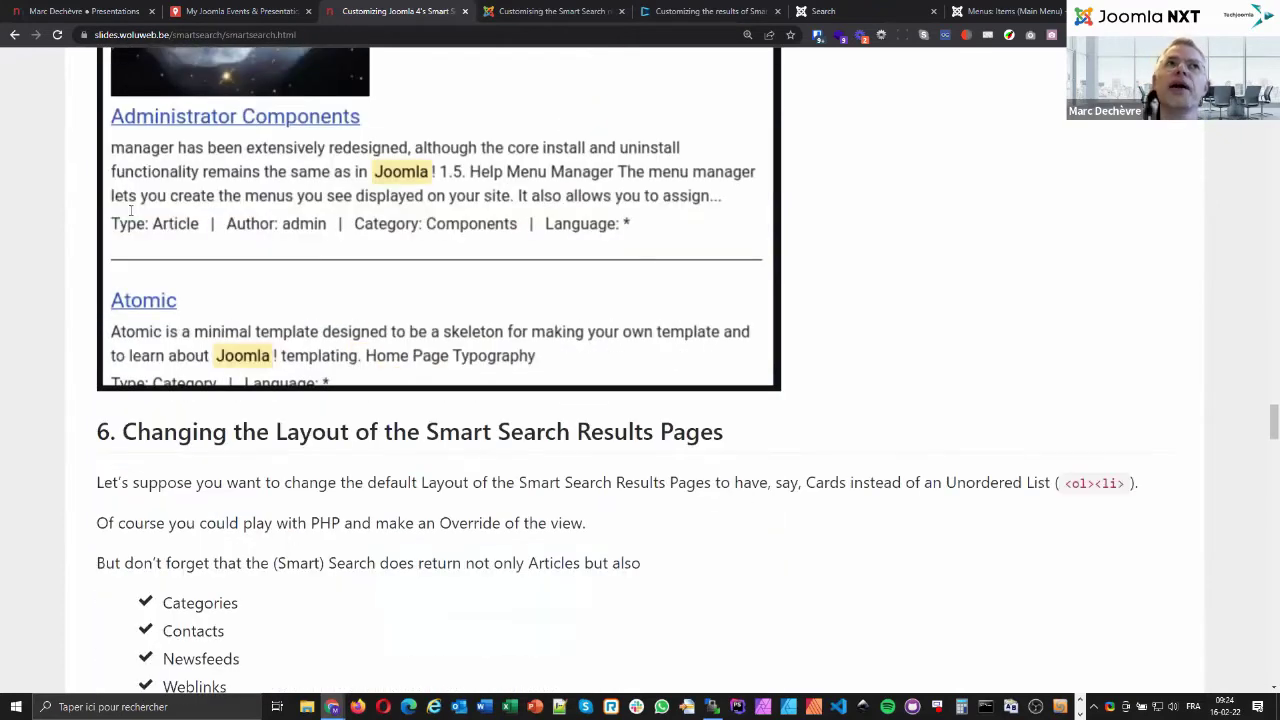
scroll(130, 210, down, 1)
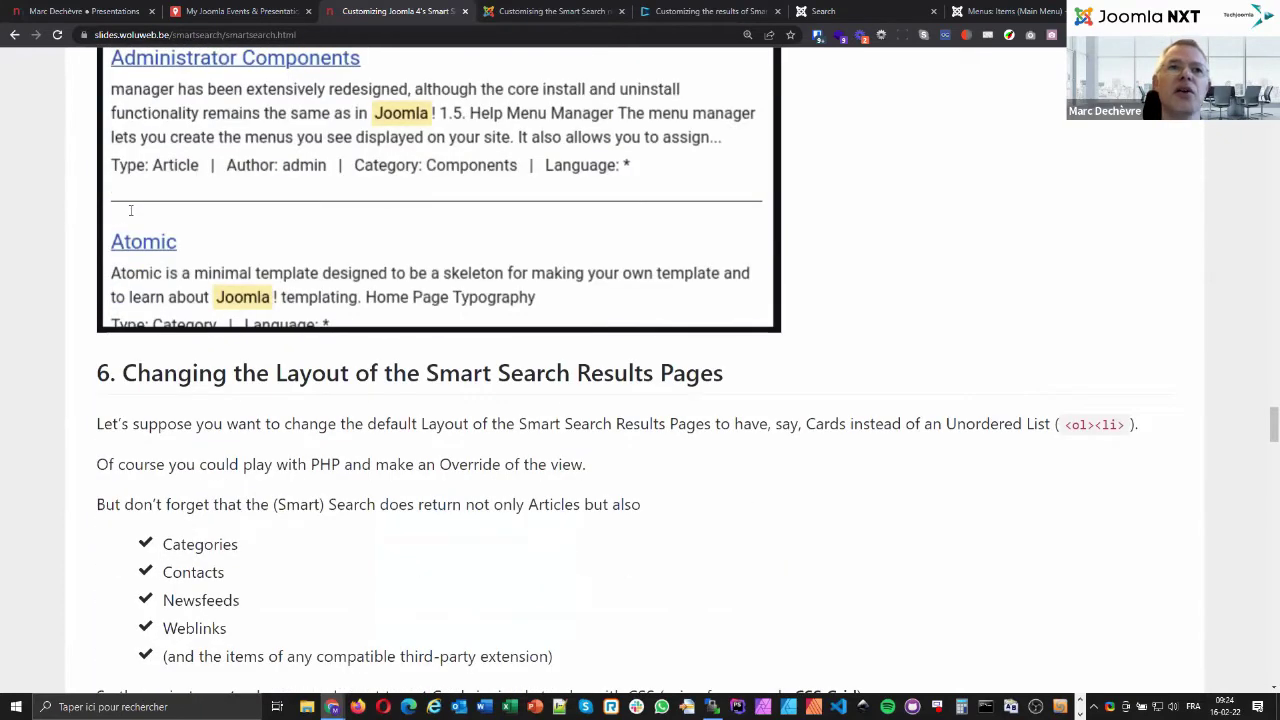
scroll(130, 210, down, 3)
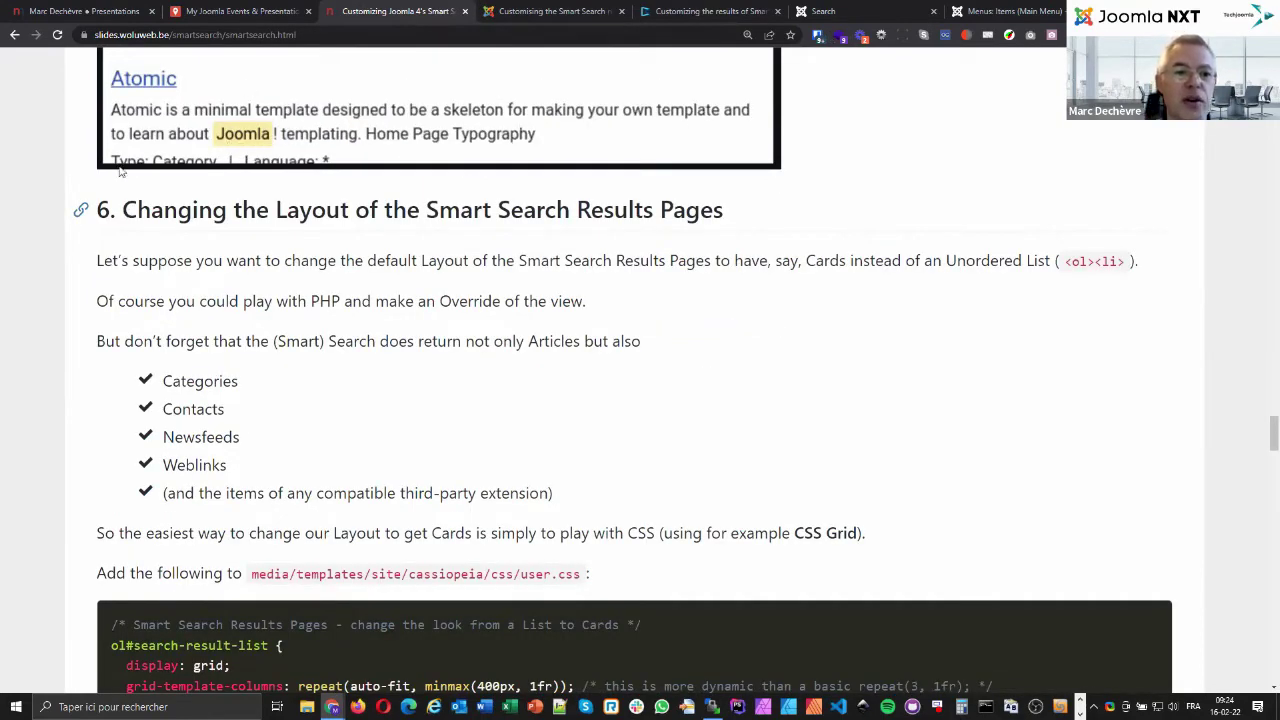
Show the current list layout of the "lorem" search results and switch to the Main Menu items in the administration.
key(ctrl+6)
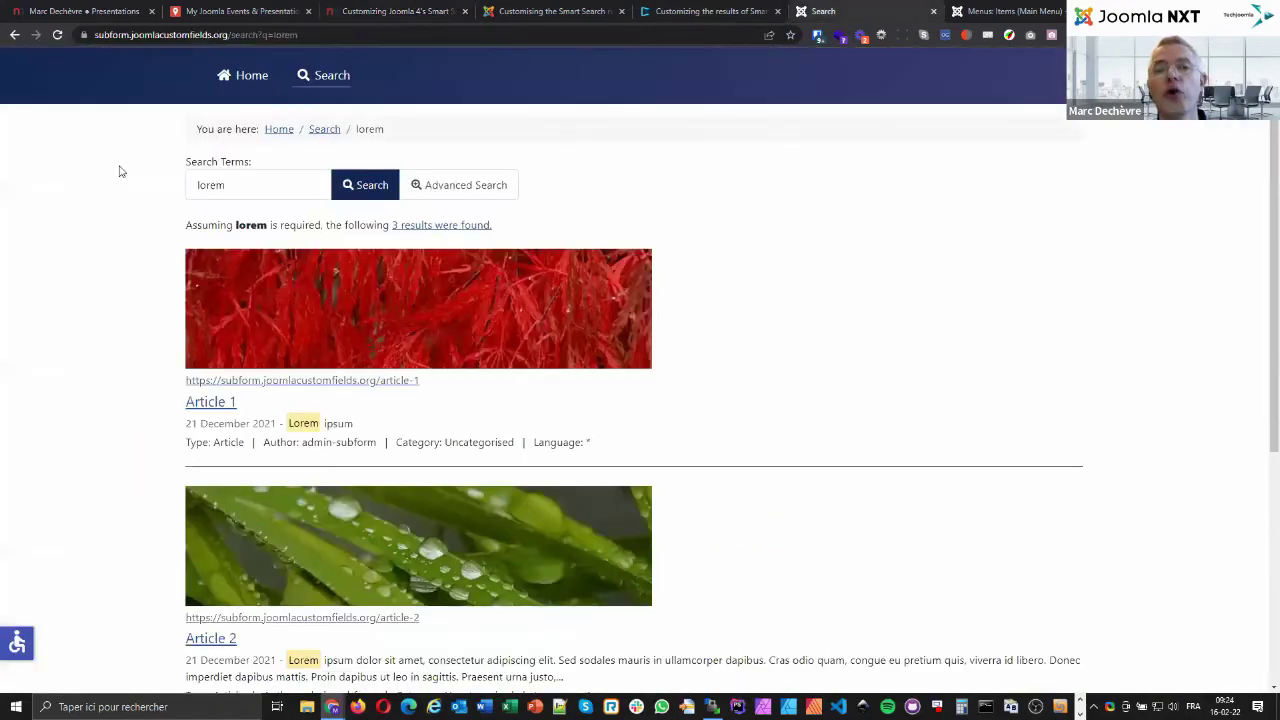
scroll(120, 171, down, 3)
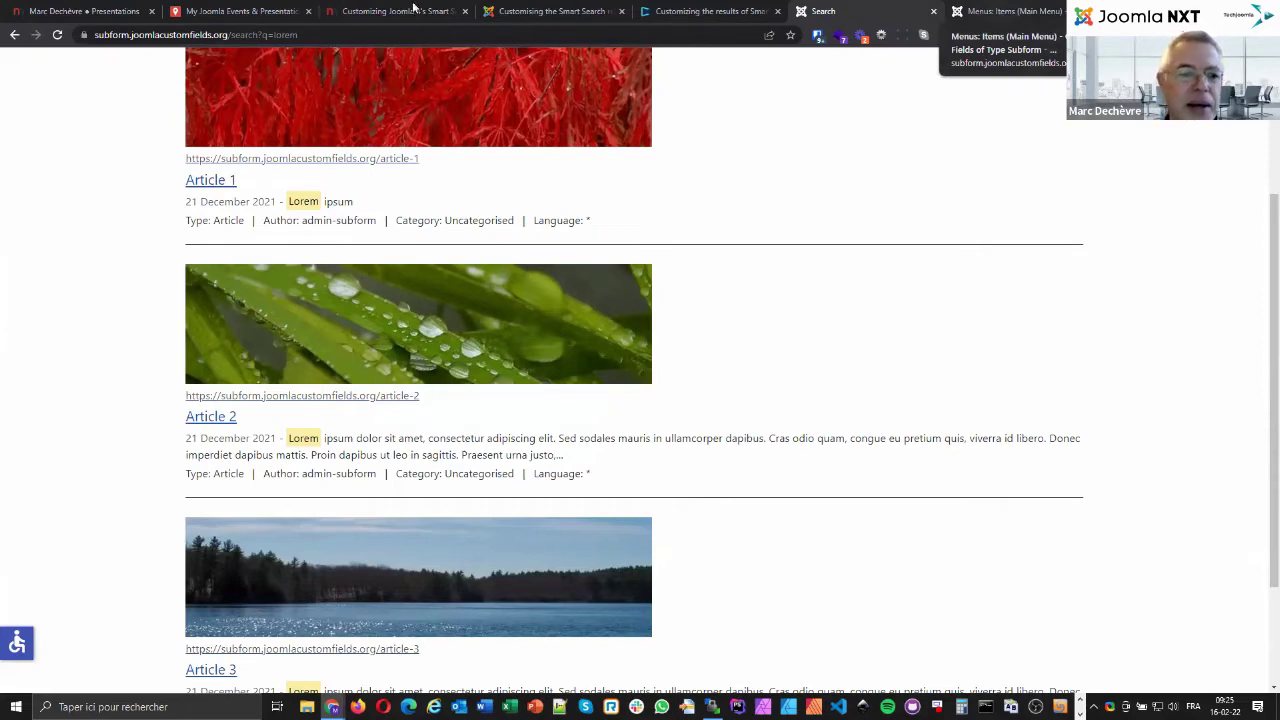
key(ctrl+Tab)
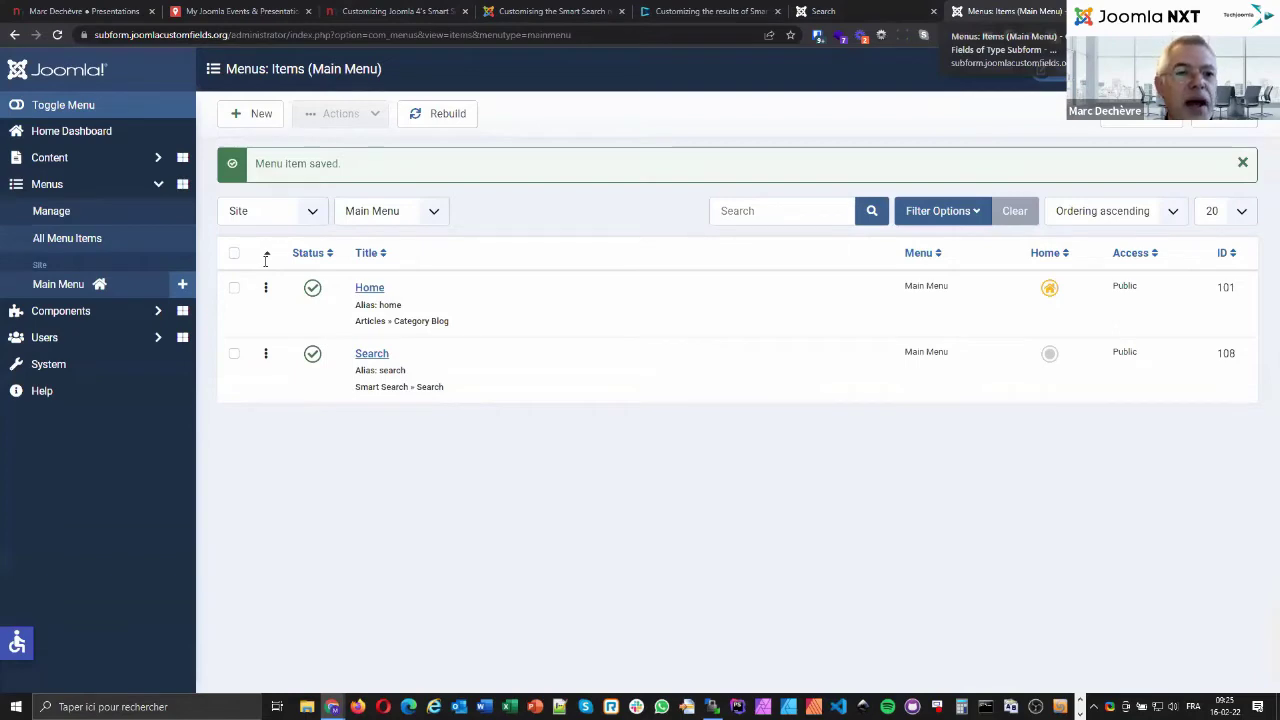
Return to the presentation's section 6 and highlight "PHP" in the remark about making an Override of the view.
key(ctrl+4)
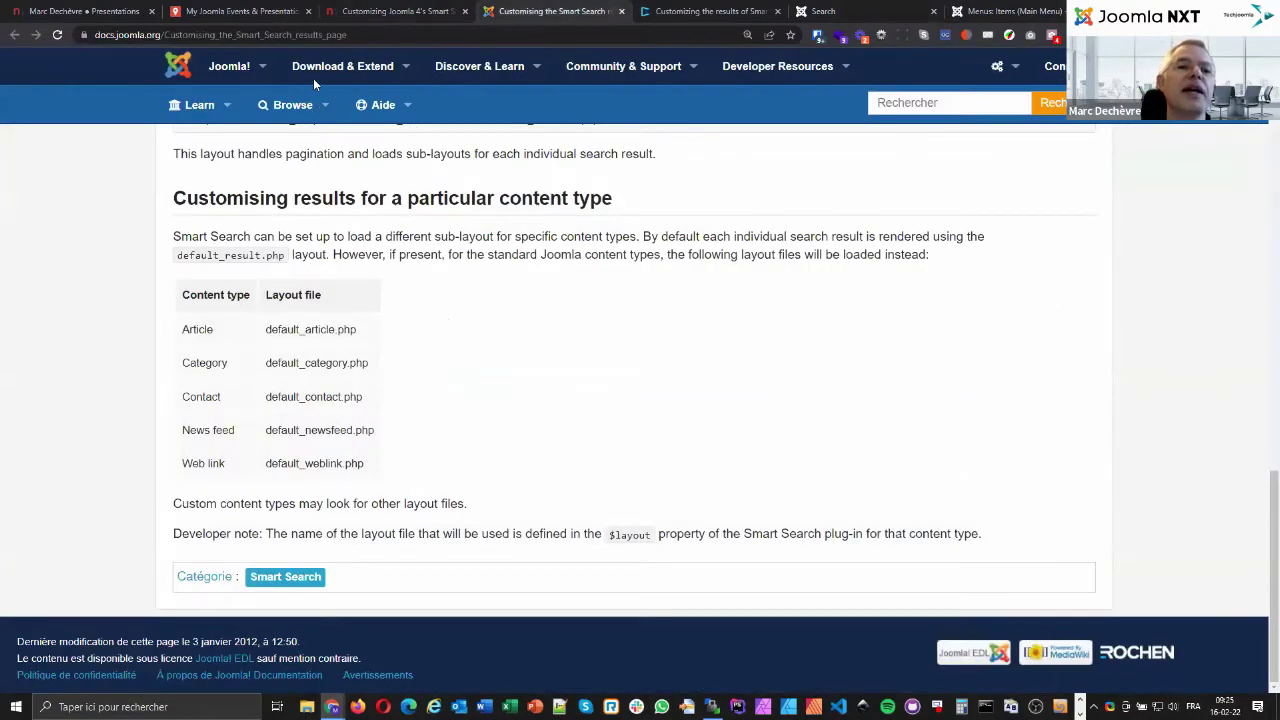
key(ctrl+3)
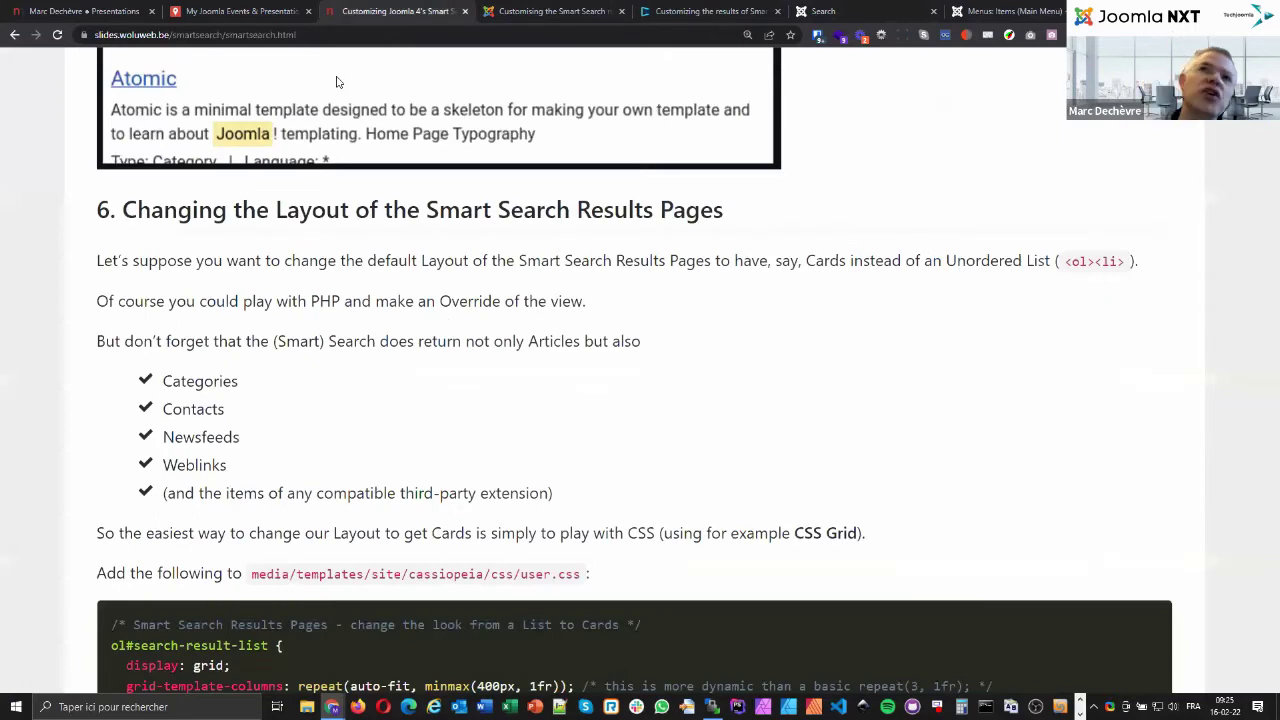
scroll(336, 82, down, 2)
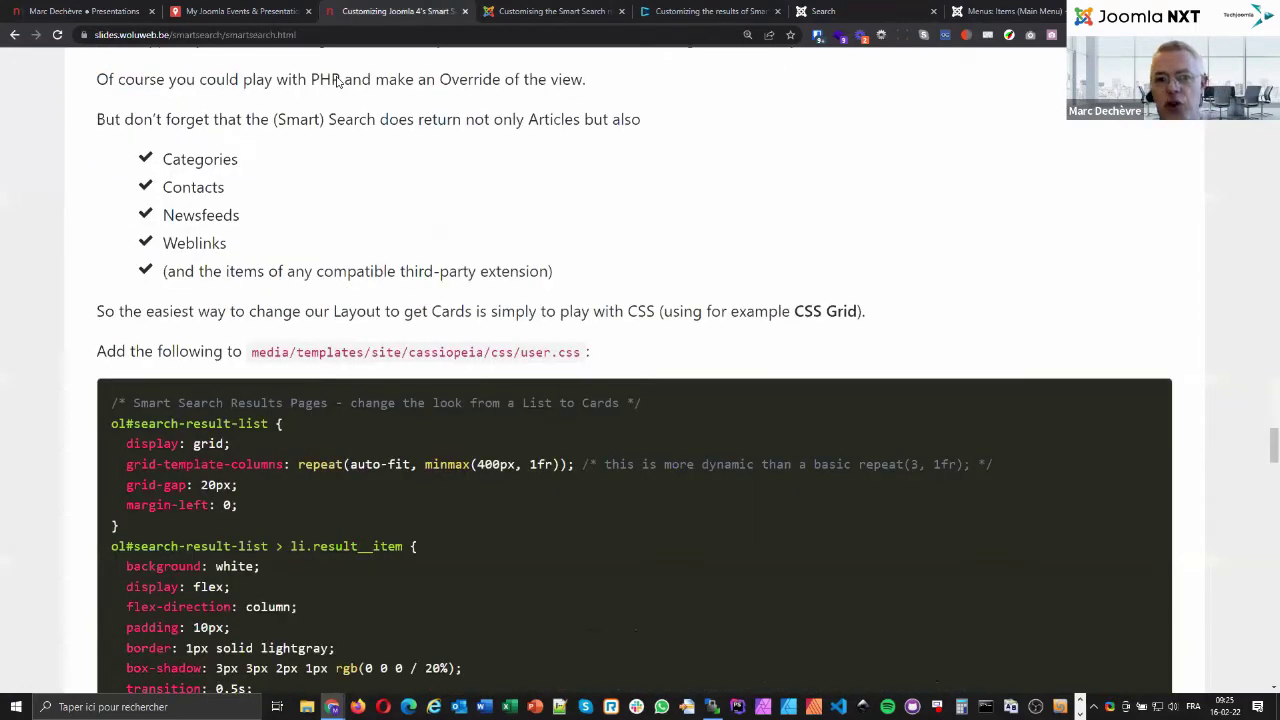
double_click(327, 80)
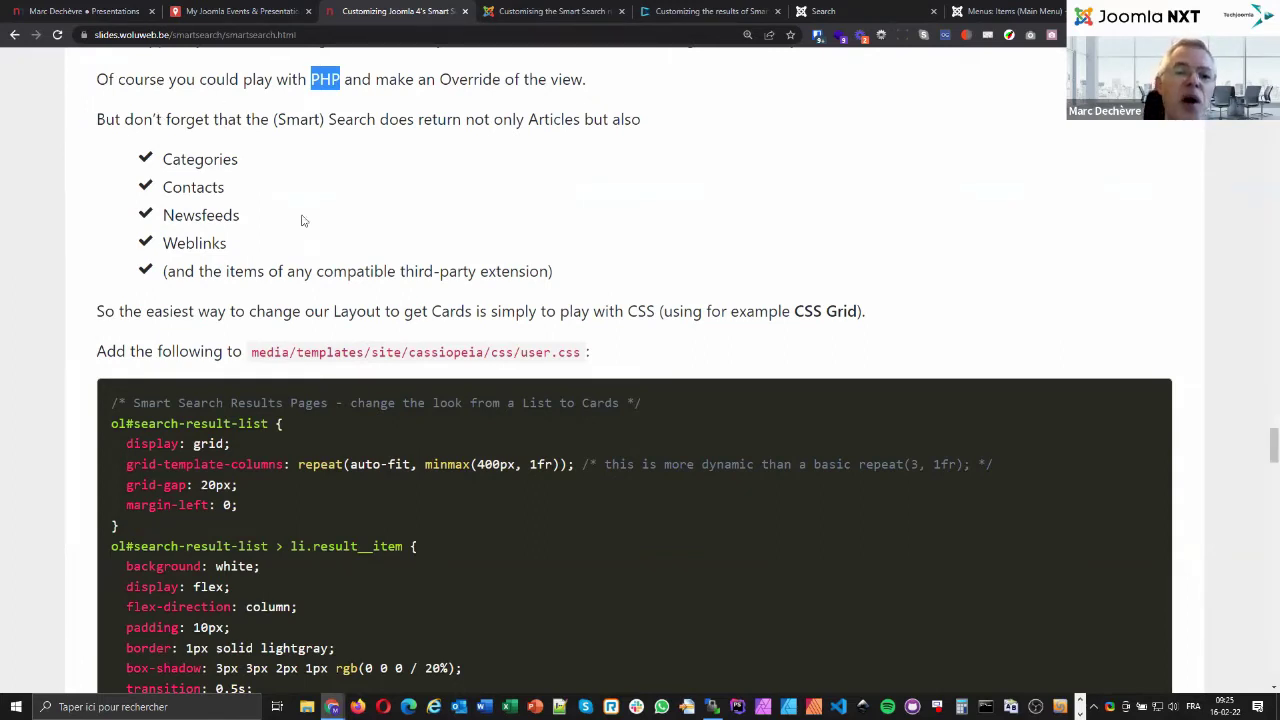
Point out the user.css file and its folder path media/templates/site/cassiopeia/css in the instruction above the code block.
click(487, 350)
drag(251, 352, 486, 352)
double_click(538, 352)
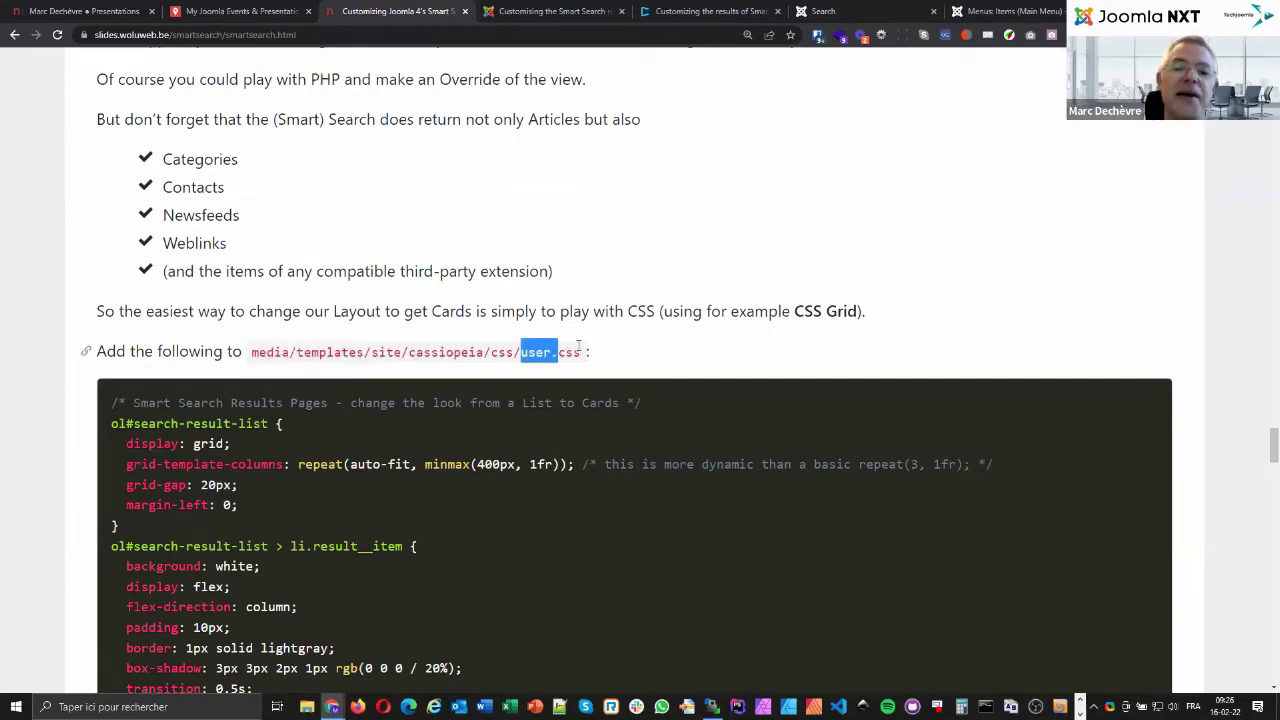
drag(578, 346, 580, 350)
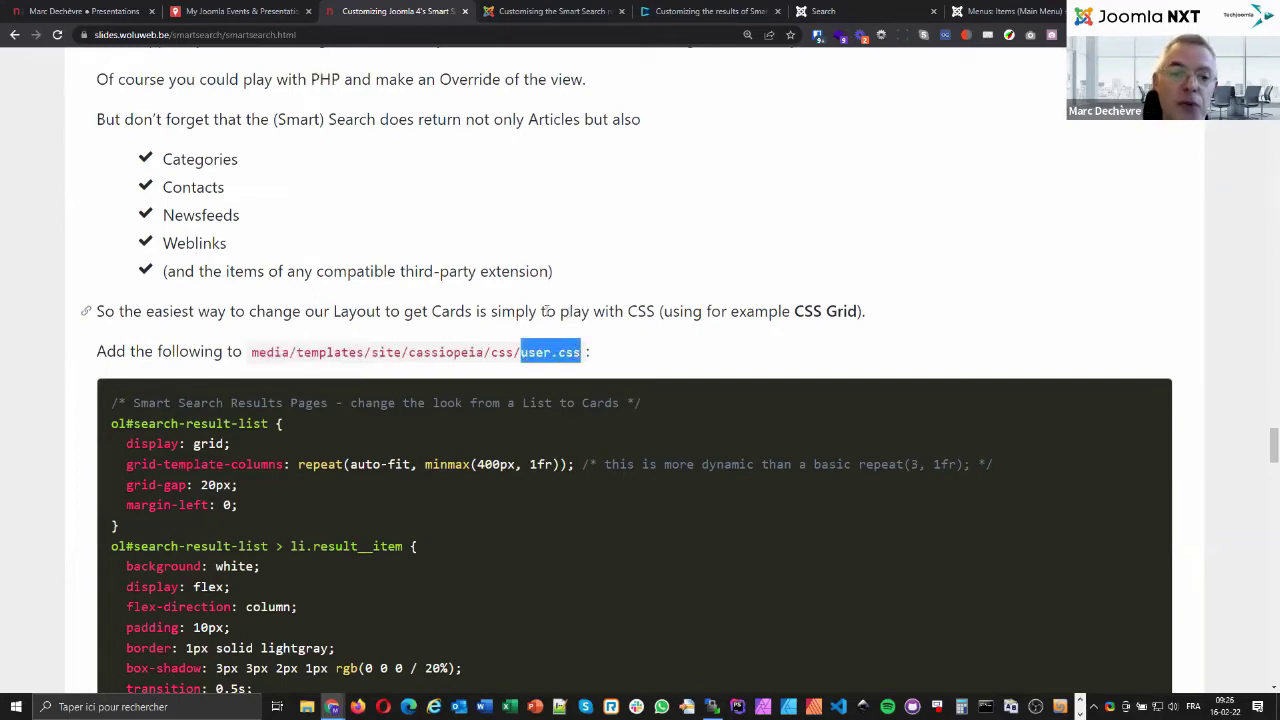
click(253, 357)
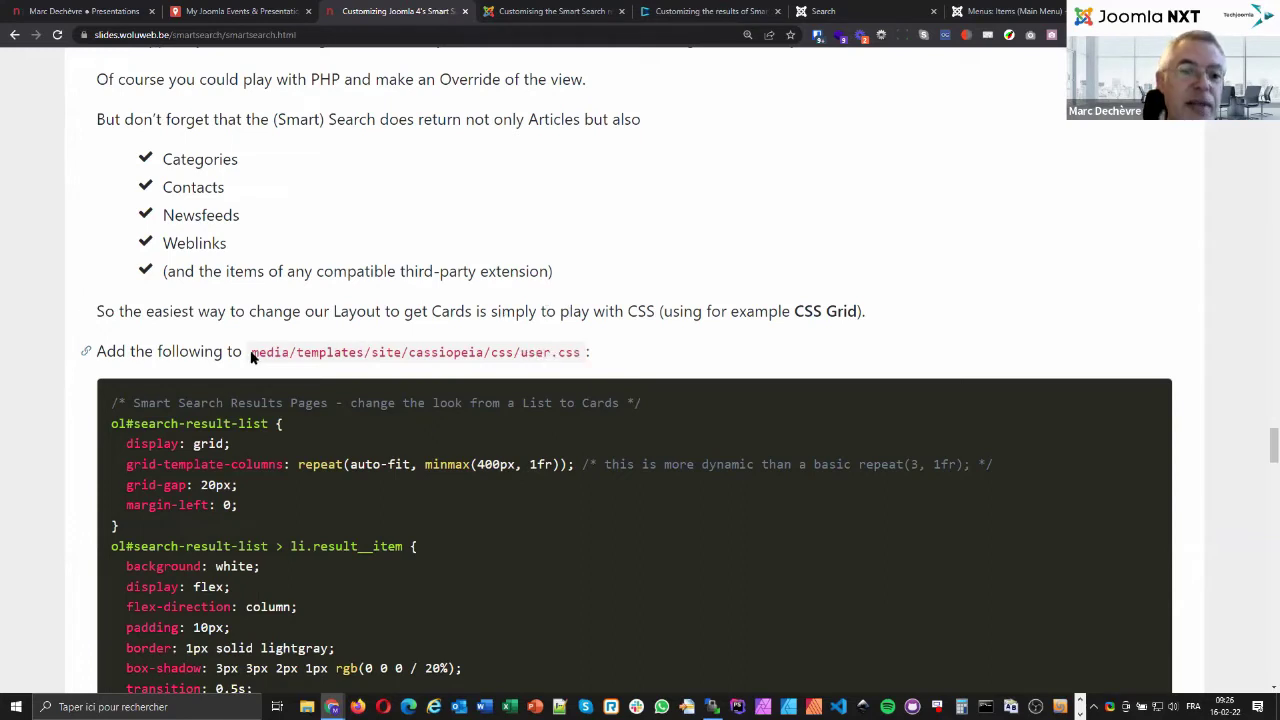
drag(252, 358, 516, 347)
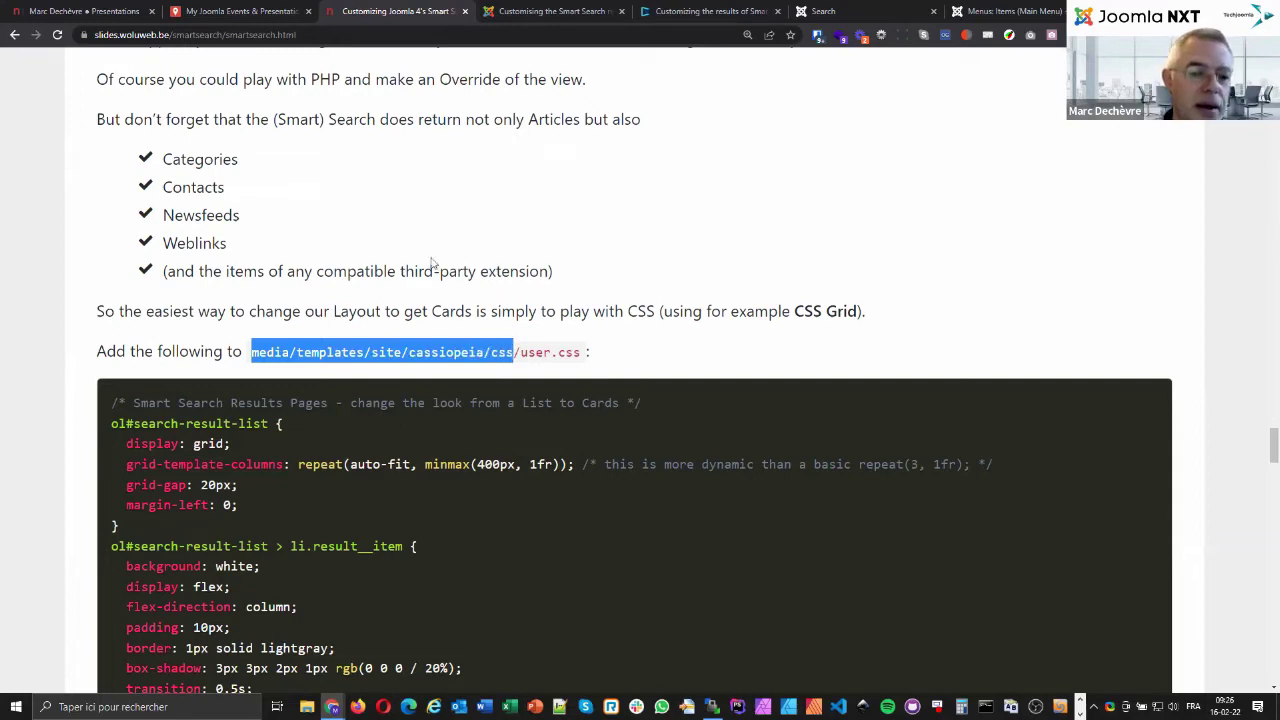
Examine the "display: grid;" declaration of the ol#search-result-list rule in the CSS code block.
scroll(433, 262, down, 2)
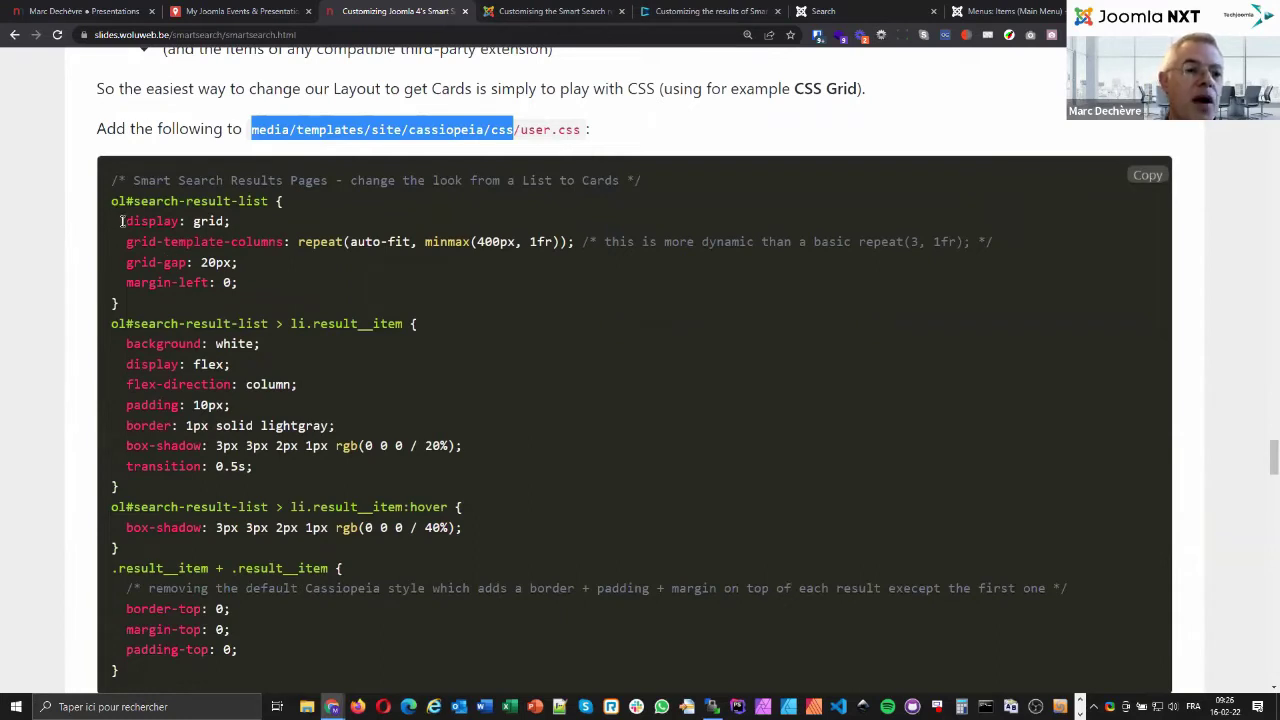
drag(122, 221, 232, 222)
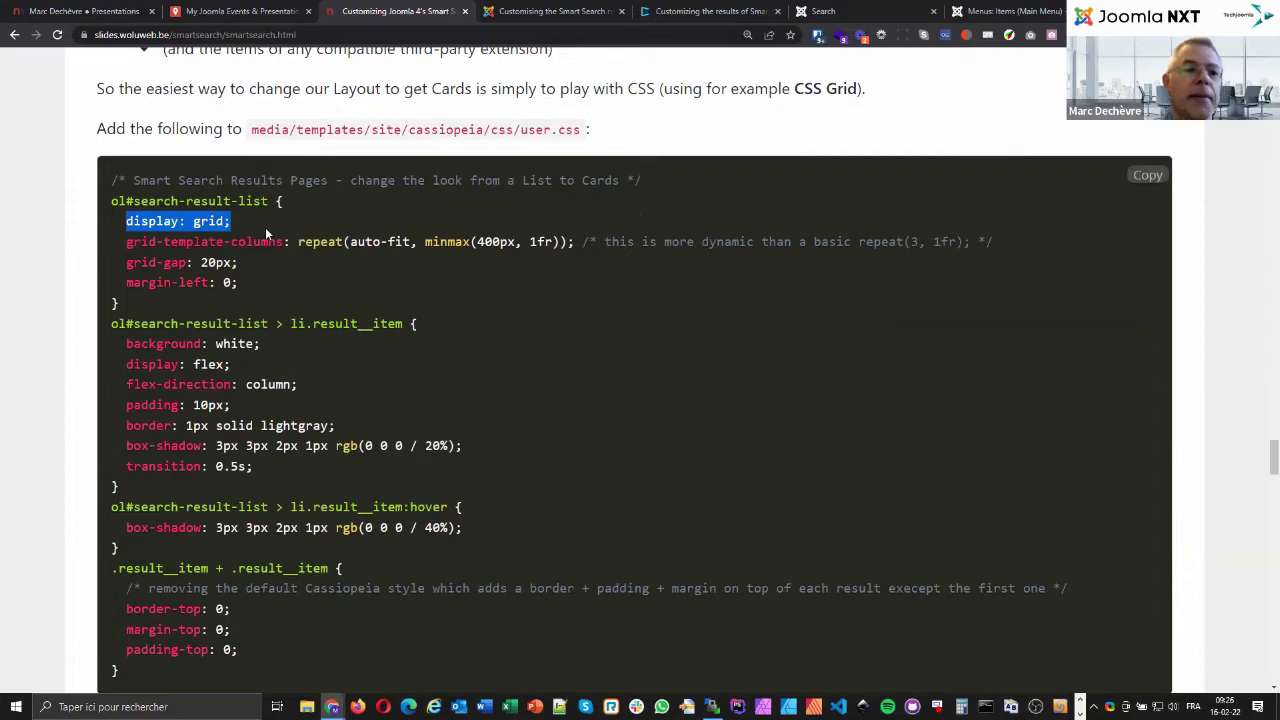
click(265, 227)
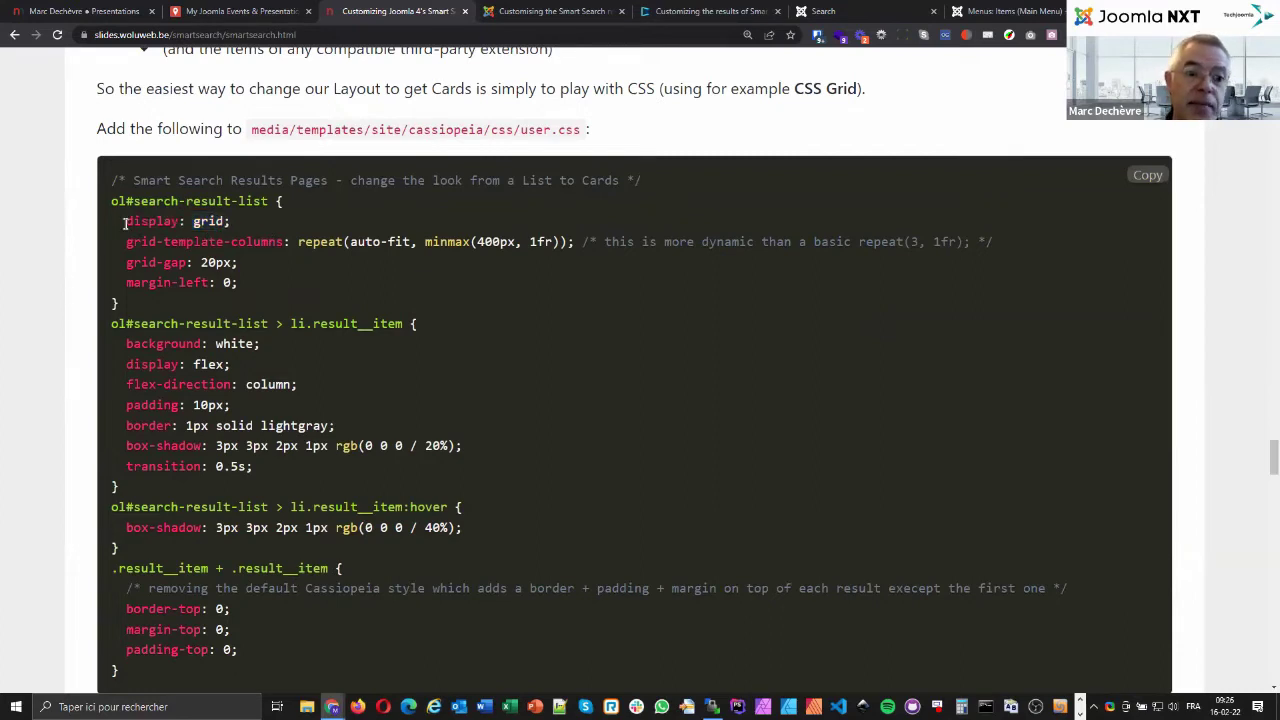
drag(126, 223, 270, 218)
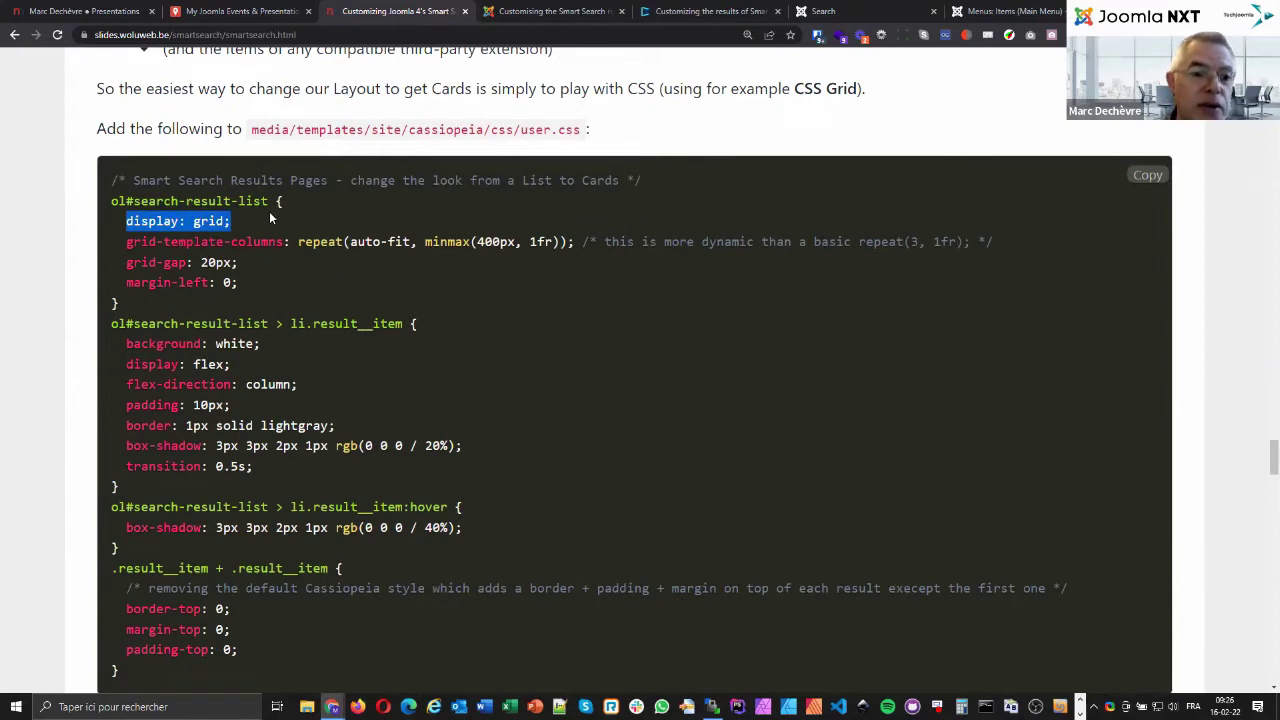
click(195, 220)
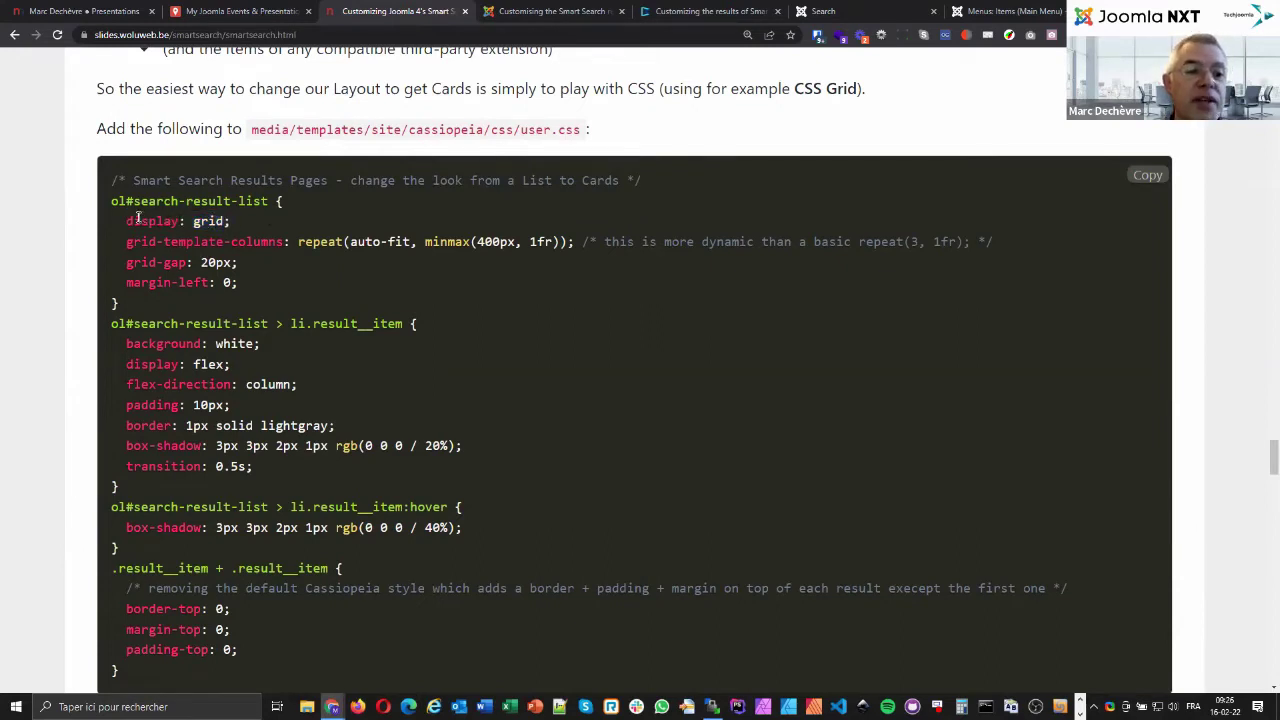
drag(126, 222, 232, 224)
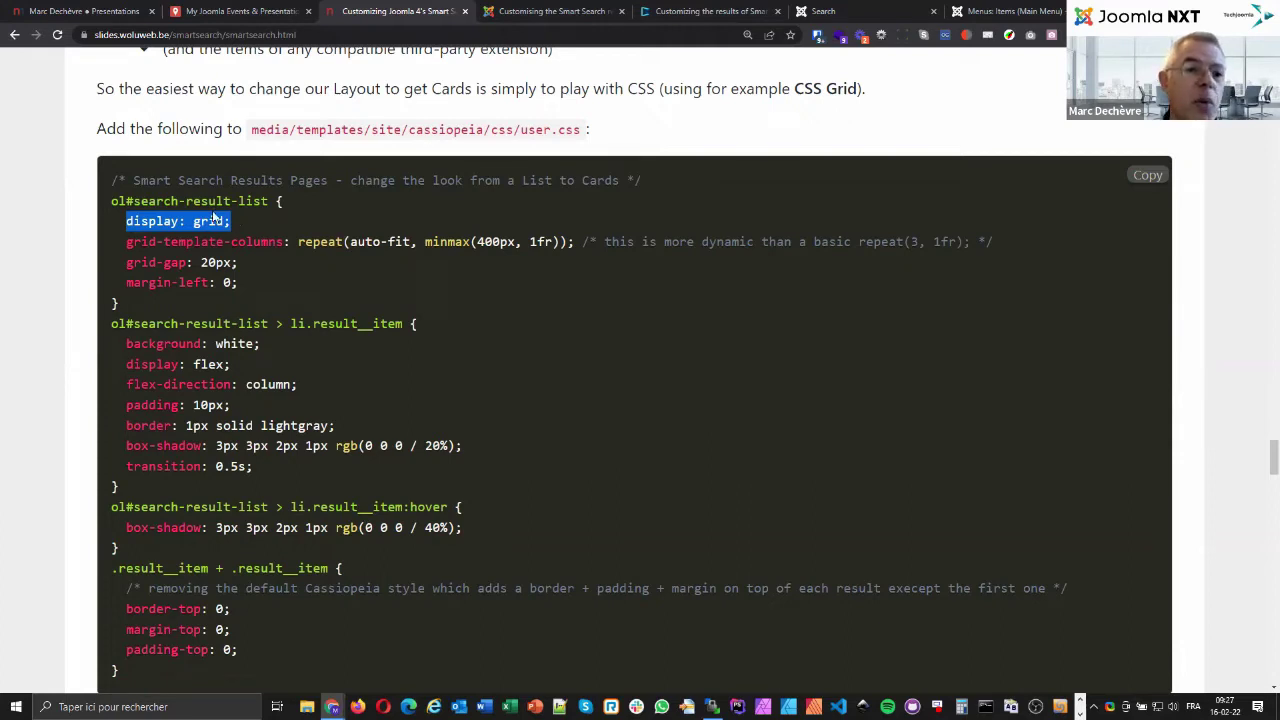
double_click(208, 220)
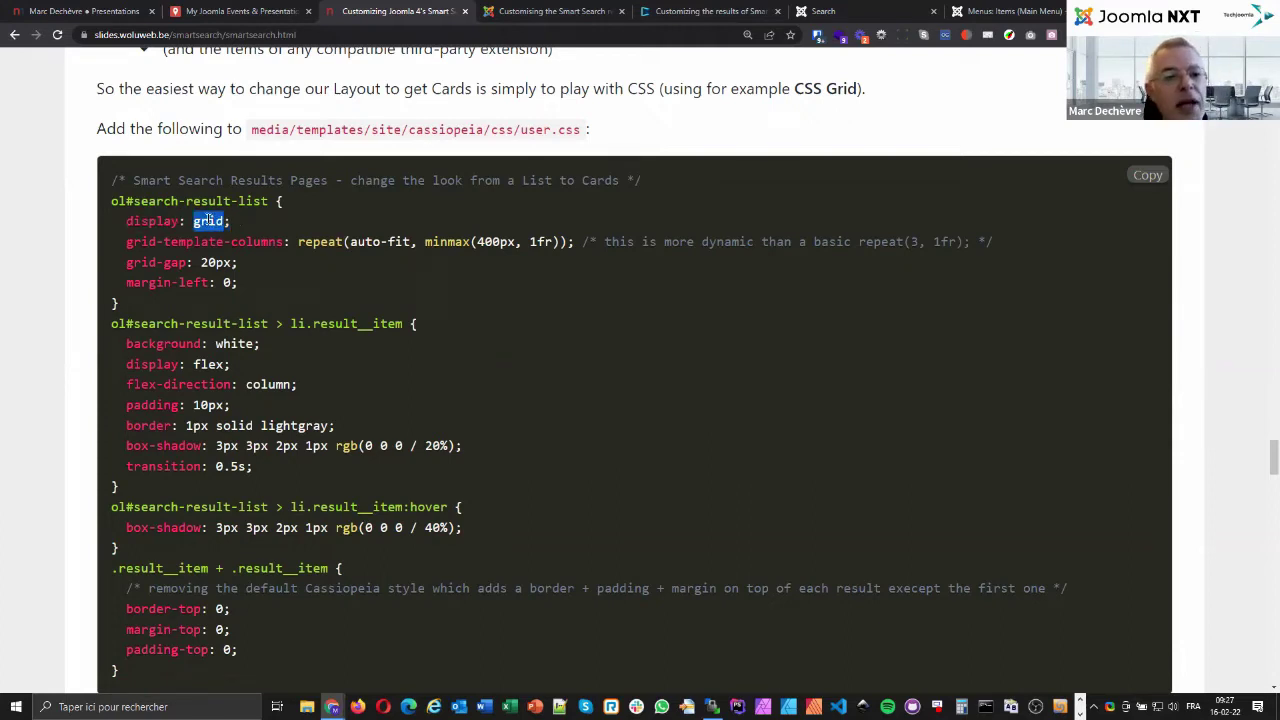
click(128, 220)
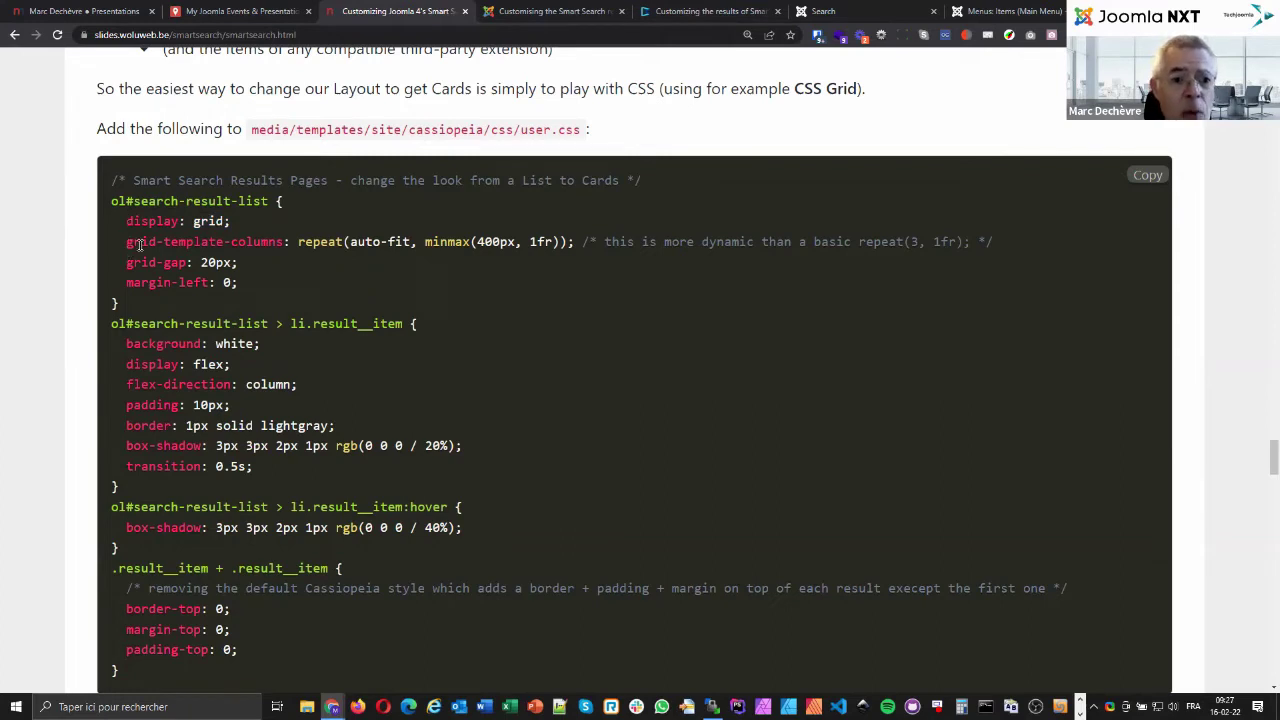
Examine the grid-template-columns declaration, highlighting its repeat function, the 400px and 1fr minmax values and auto-fit.
drag(128, 243, 480, 243)
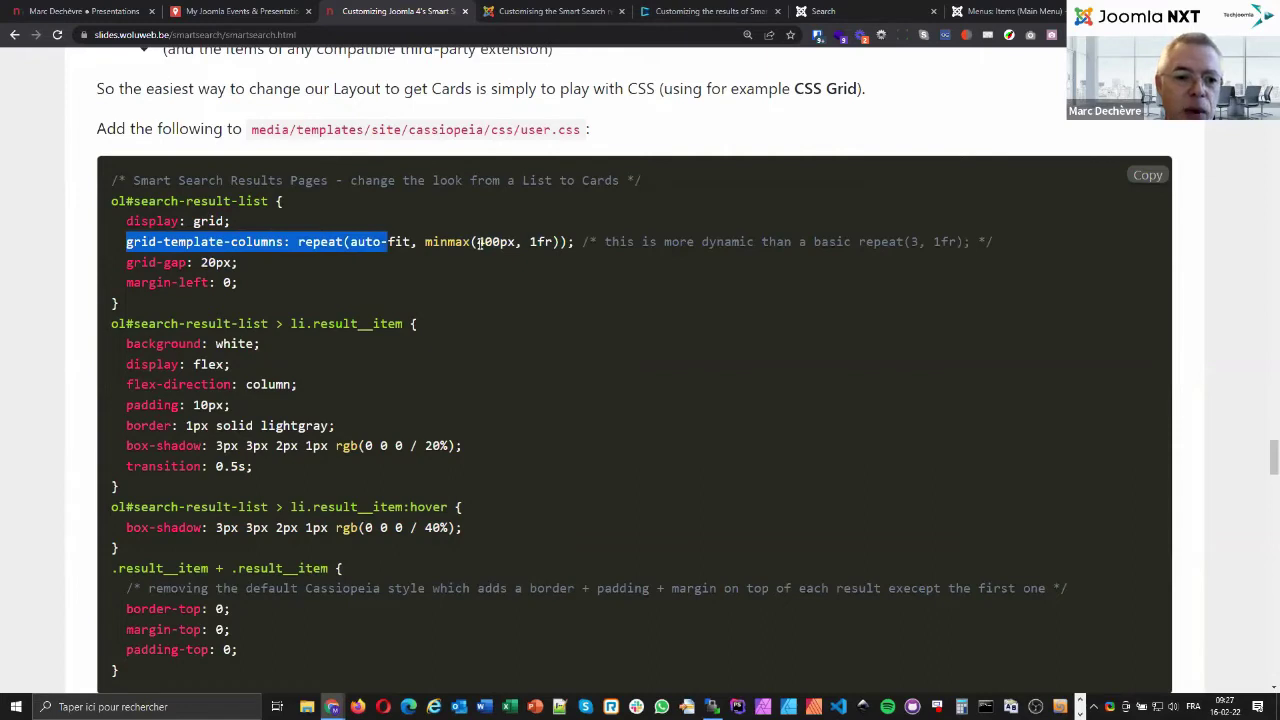
click(480, 243)
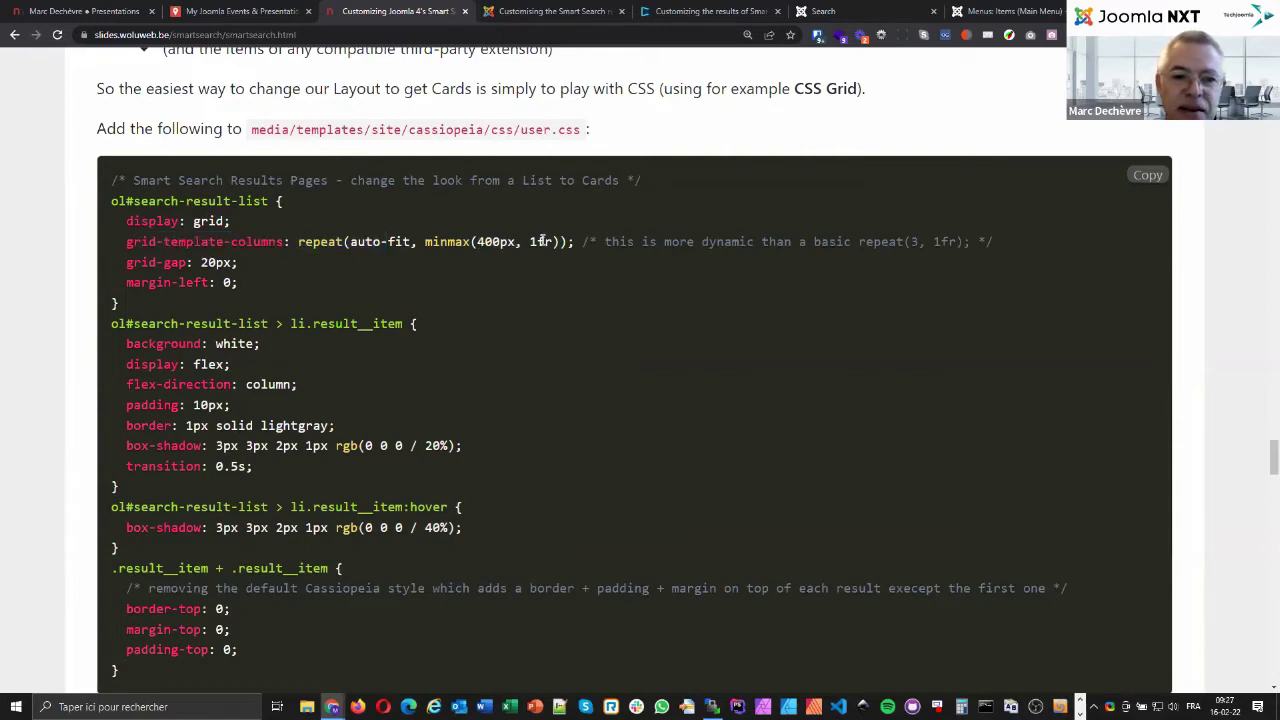
drag(299, 243, 568, 244)
click(446, 247)
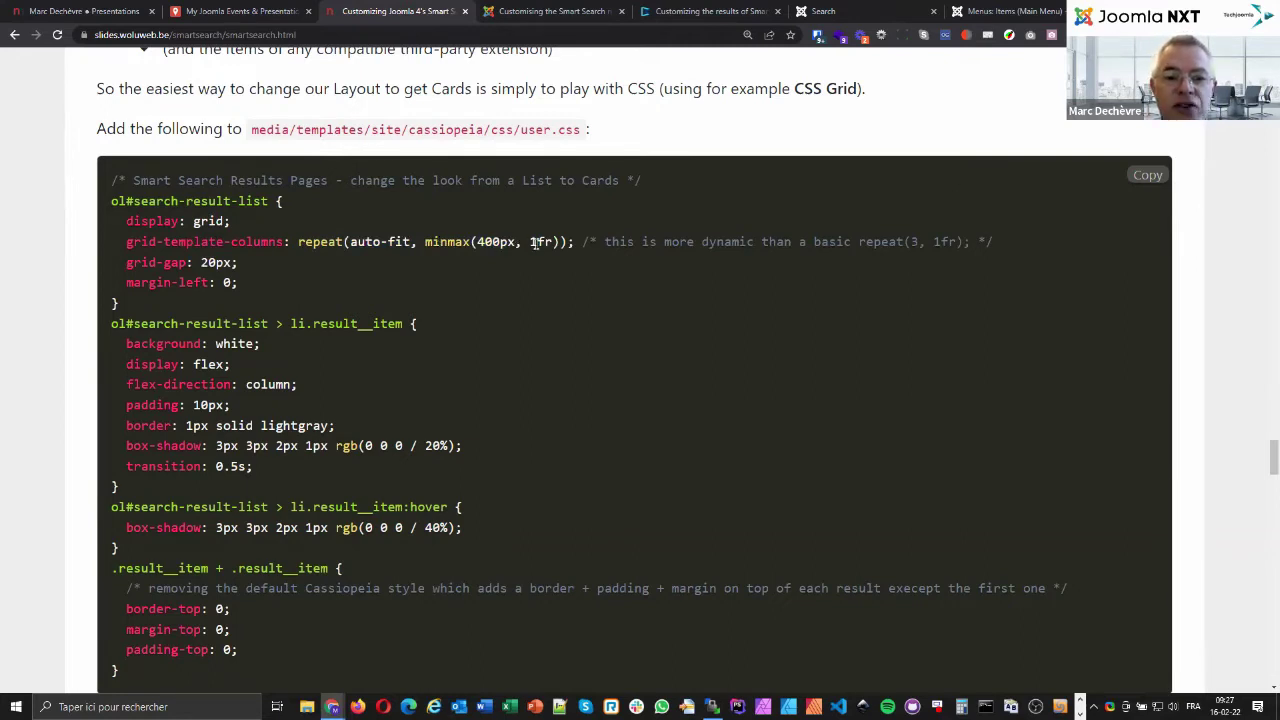
drag(478, 241, 517, 243)
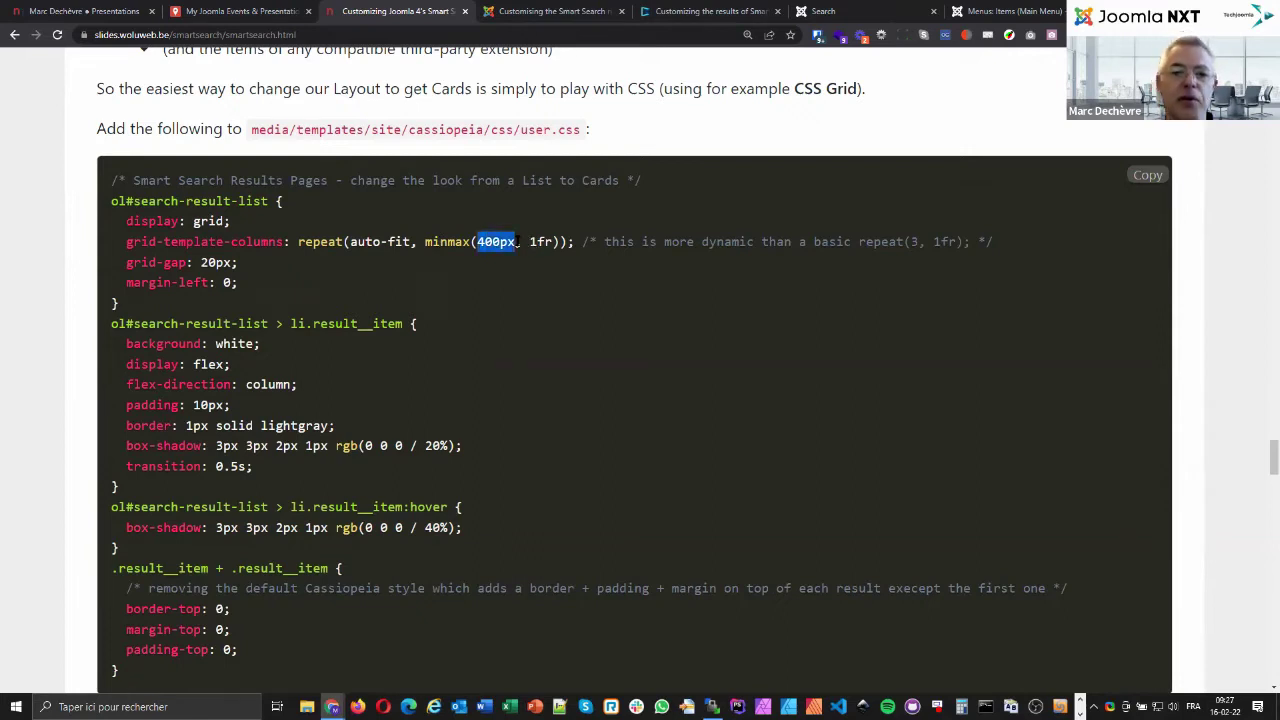
click(861, 242)
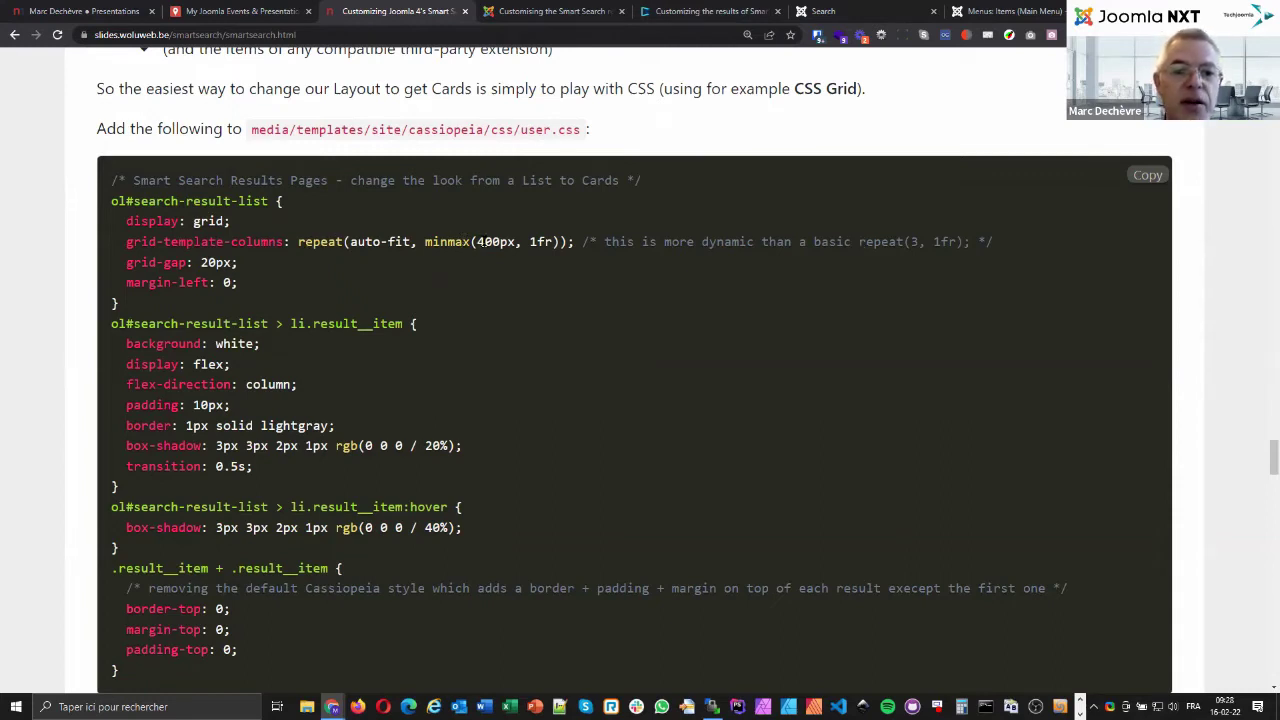
double_click(500, 241)
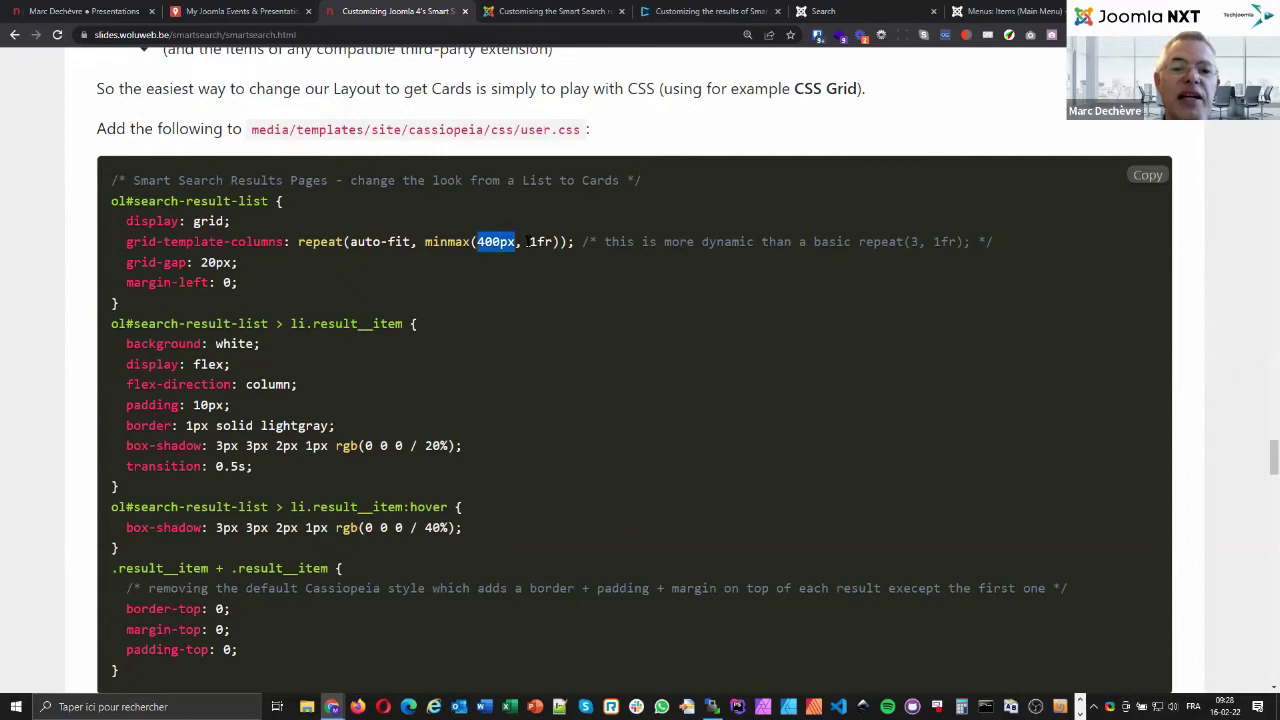
double_click(547, 241)
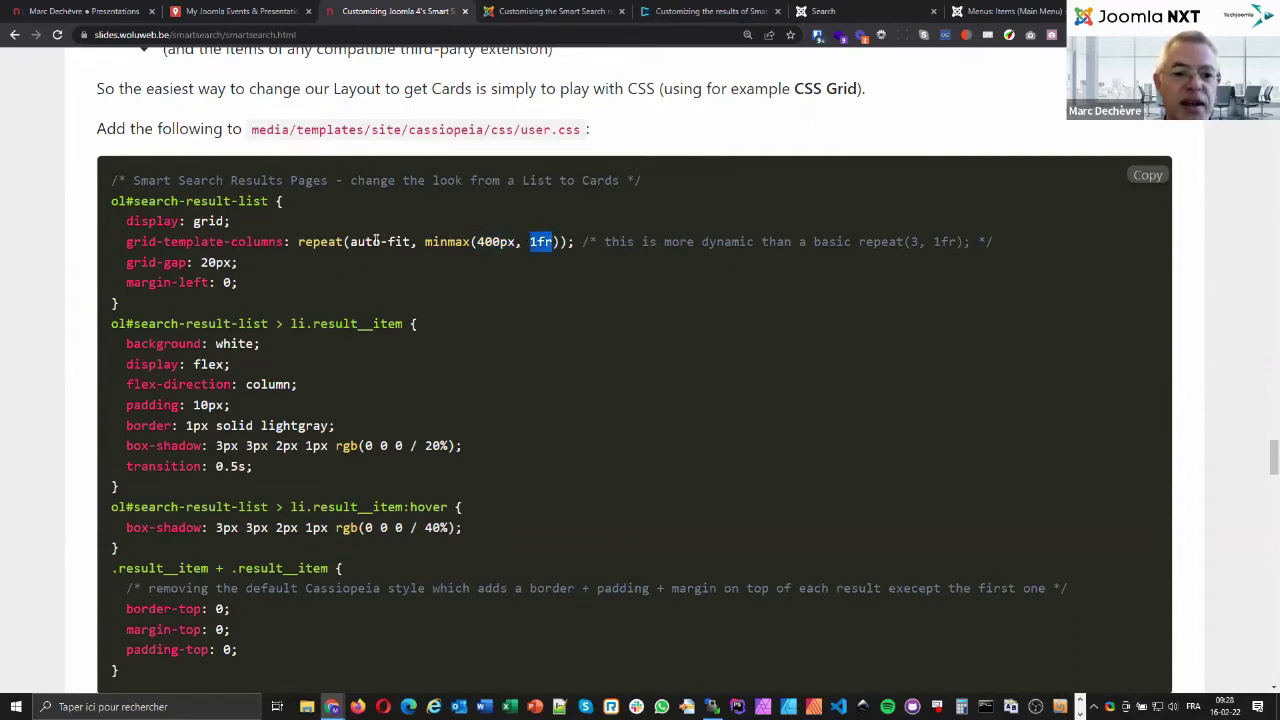
drag(345, 241, 410, 238)
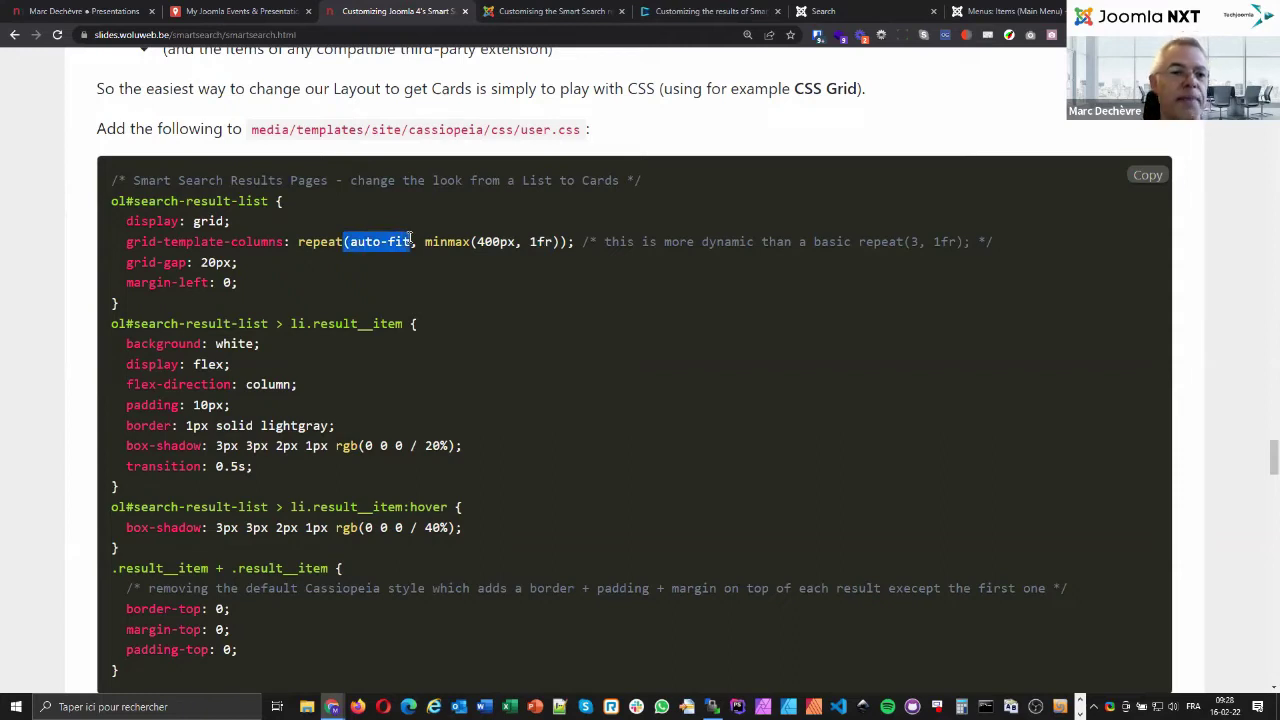
click(240, 263)
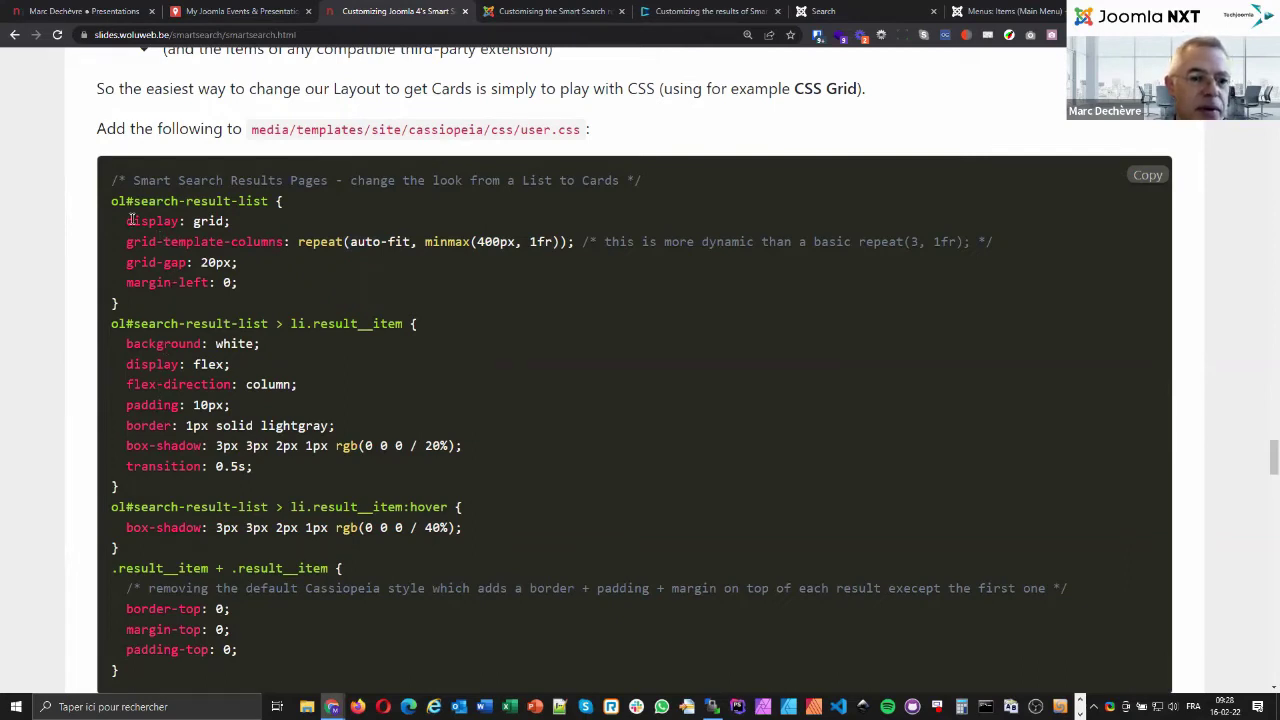
Go through the rest of the CSS, highlighting "display: grid;", the result item's box-shadow and the .result__item + .result__item rule.
drag(127, 220, 234, 220)
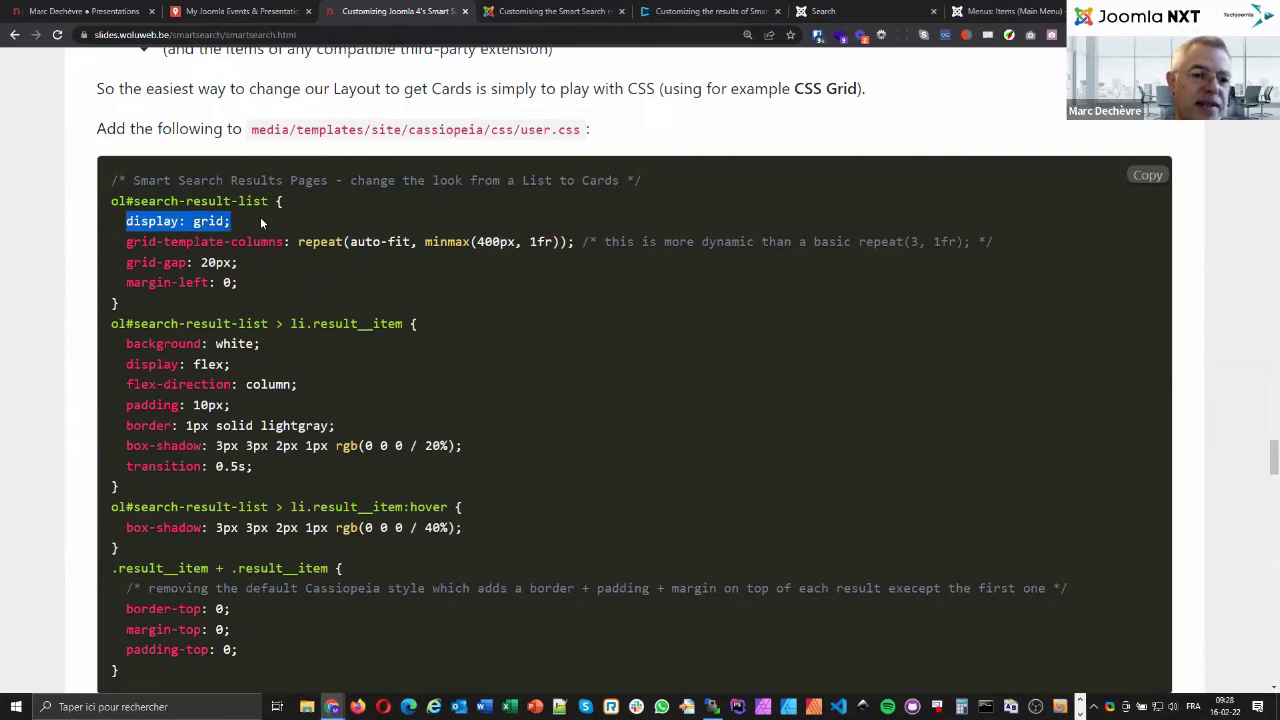
click(127, 344)
drag(124, 447, 488, 445)
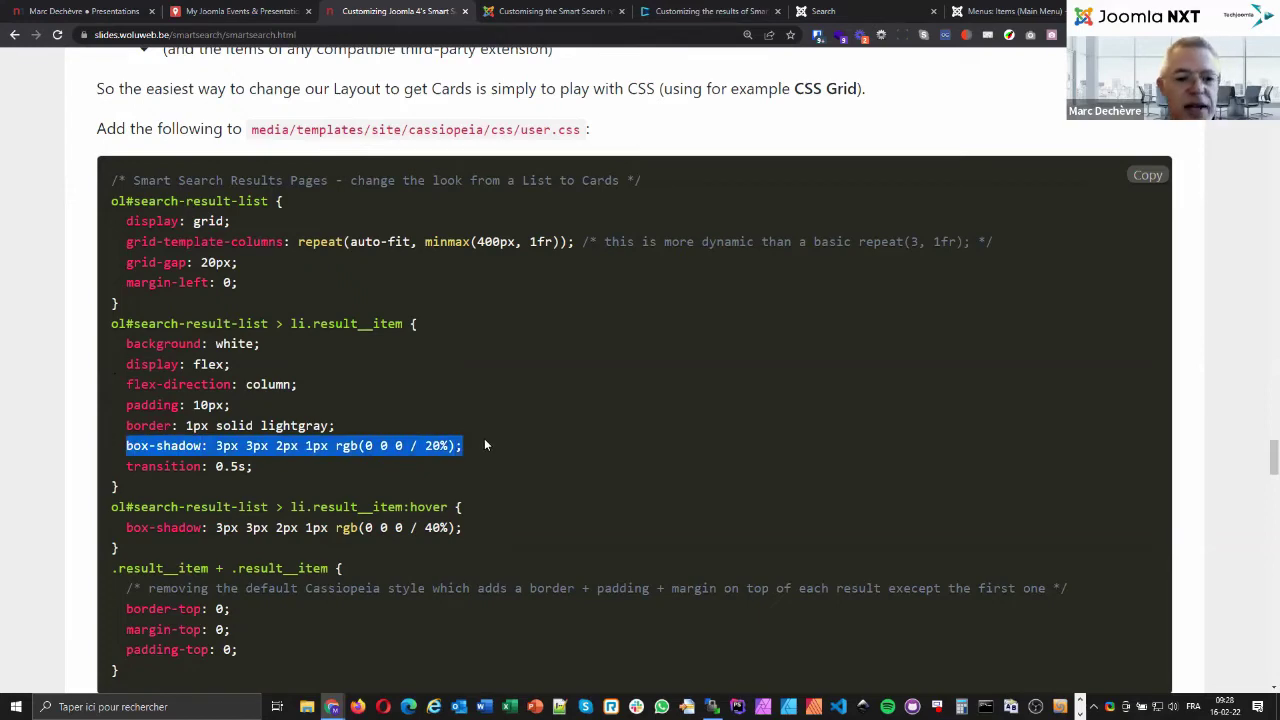
scroll(450, 277, down, 2)
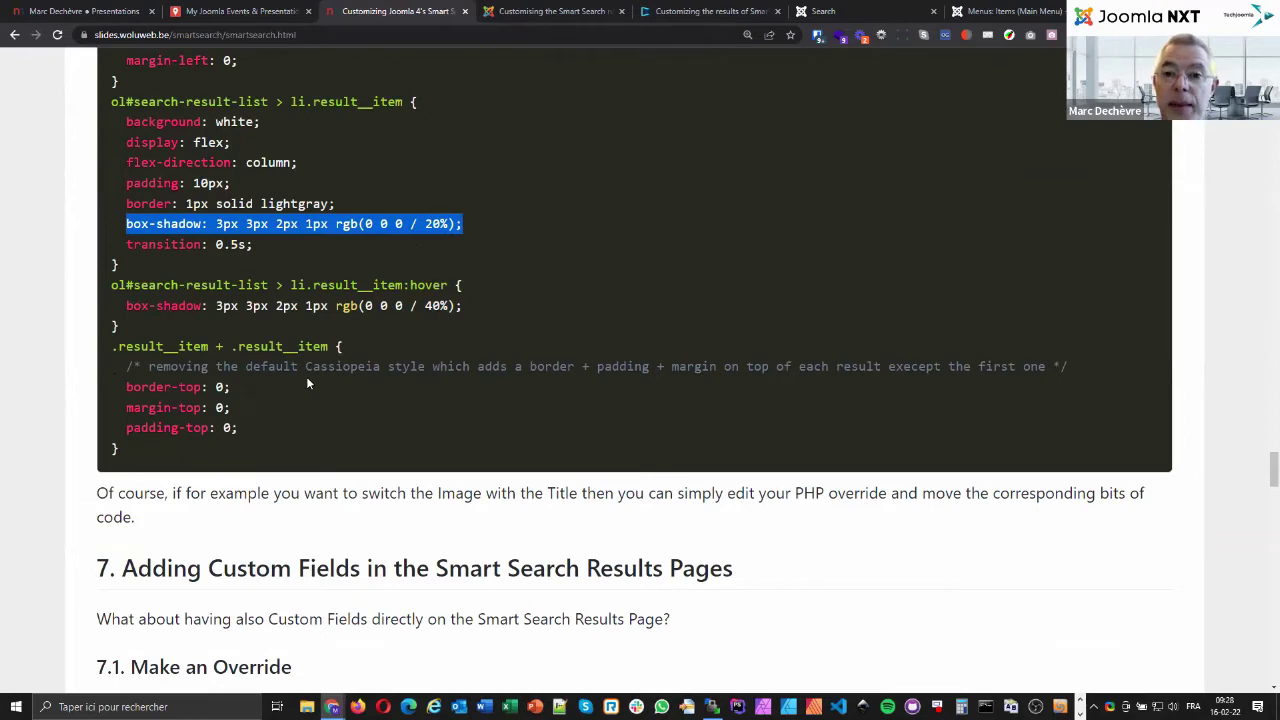
drag(112, 346, 119, 449)
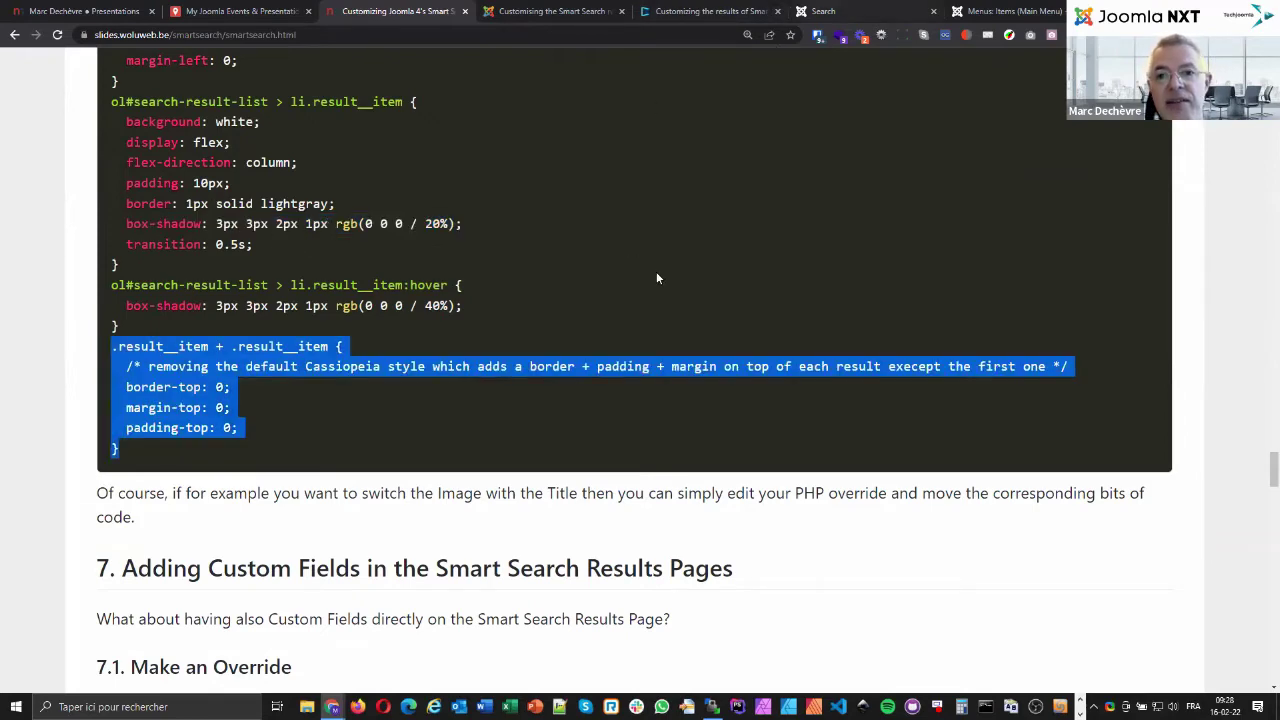
Check the separators between the "lorem" search results, and highlight "border-top: 0;" in the presentation's CSS.
key(ctrl+6)
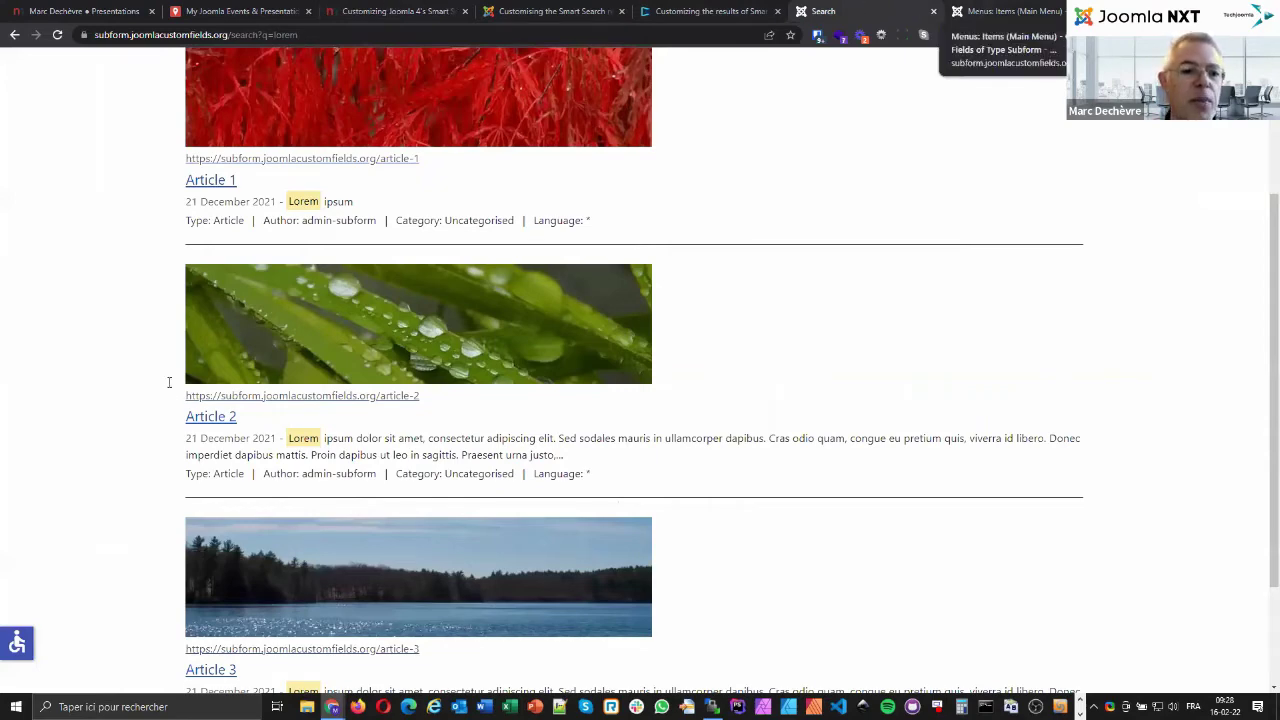
key(ctrl+Tab)
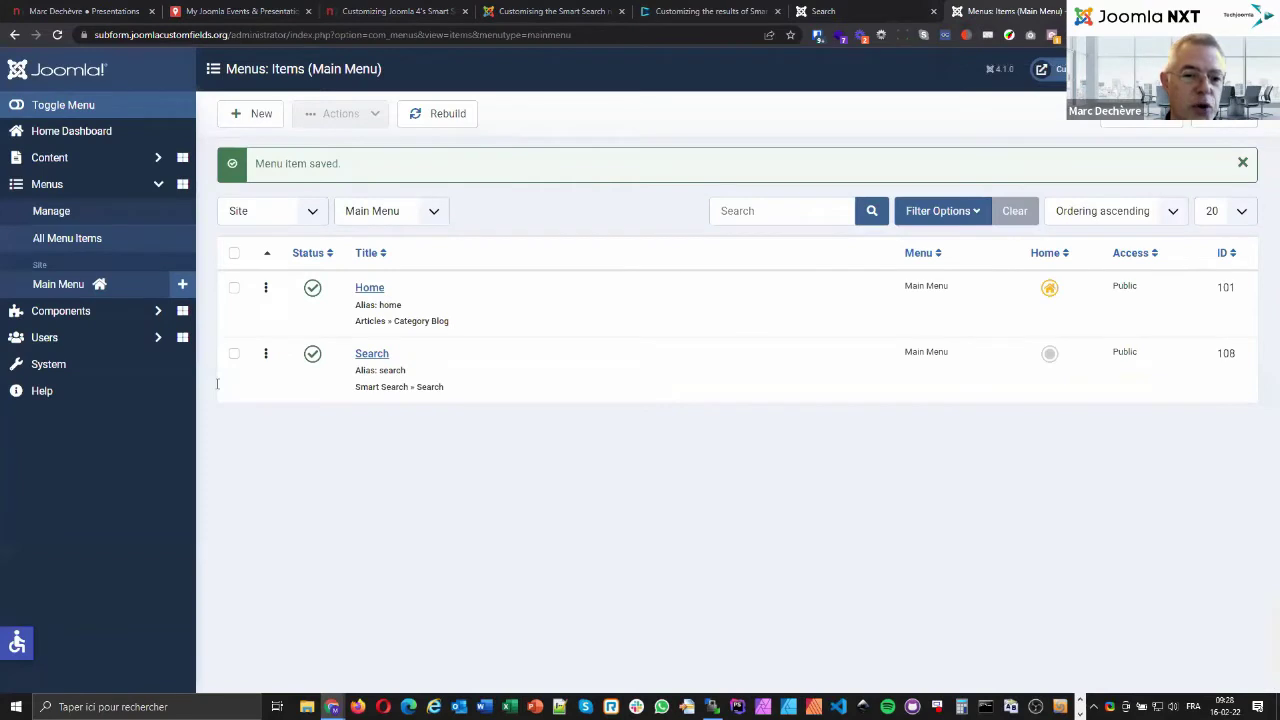
key(ctrl+3)
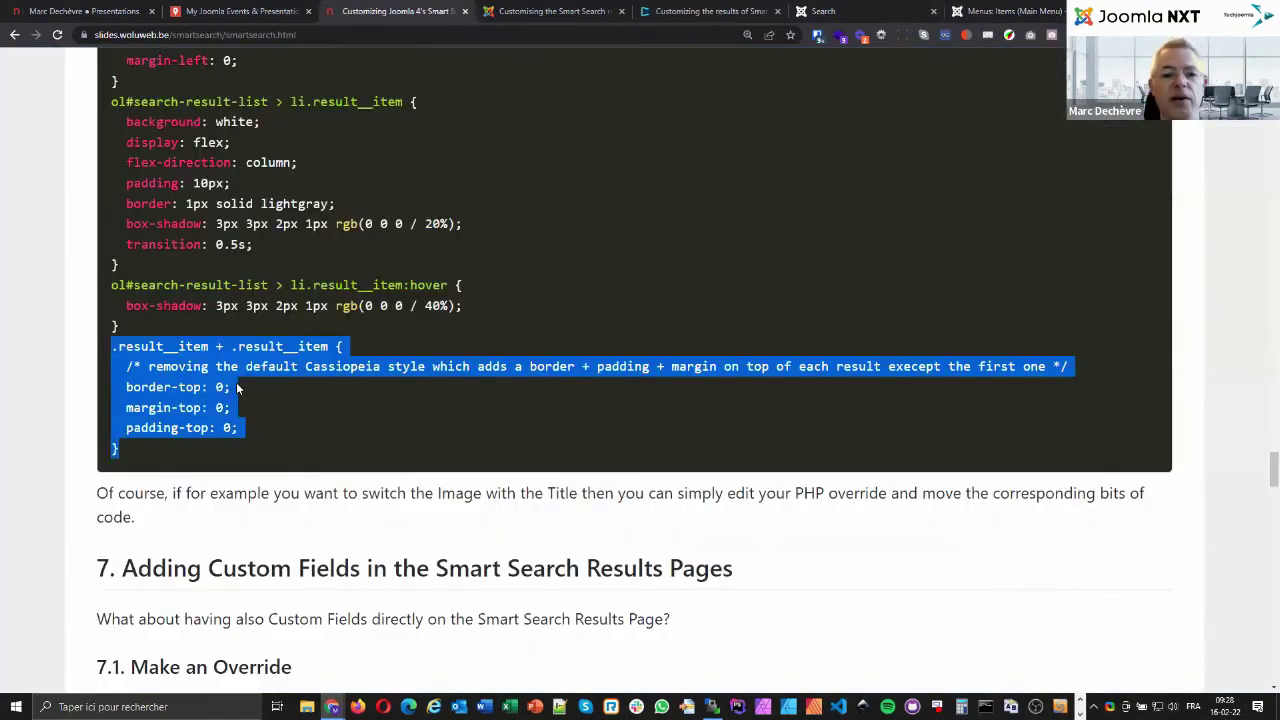
click(236, 387)
triple_click(236, 387)
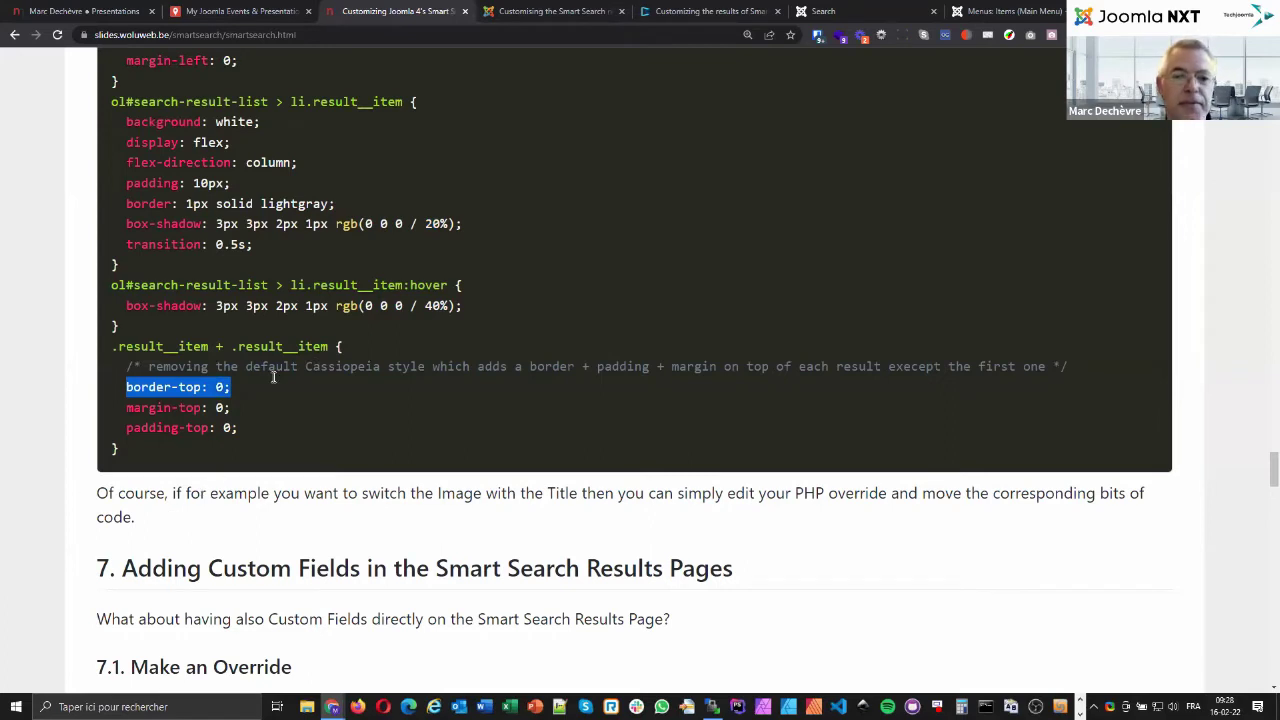
Move on to section 7, "Adding Custom Fields in the Smart Search Results Pages", and show 7.1, "Make an Override".
scroll(280, 360, down, 1)
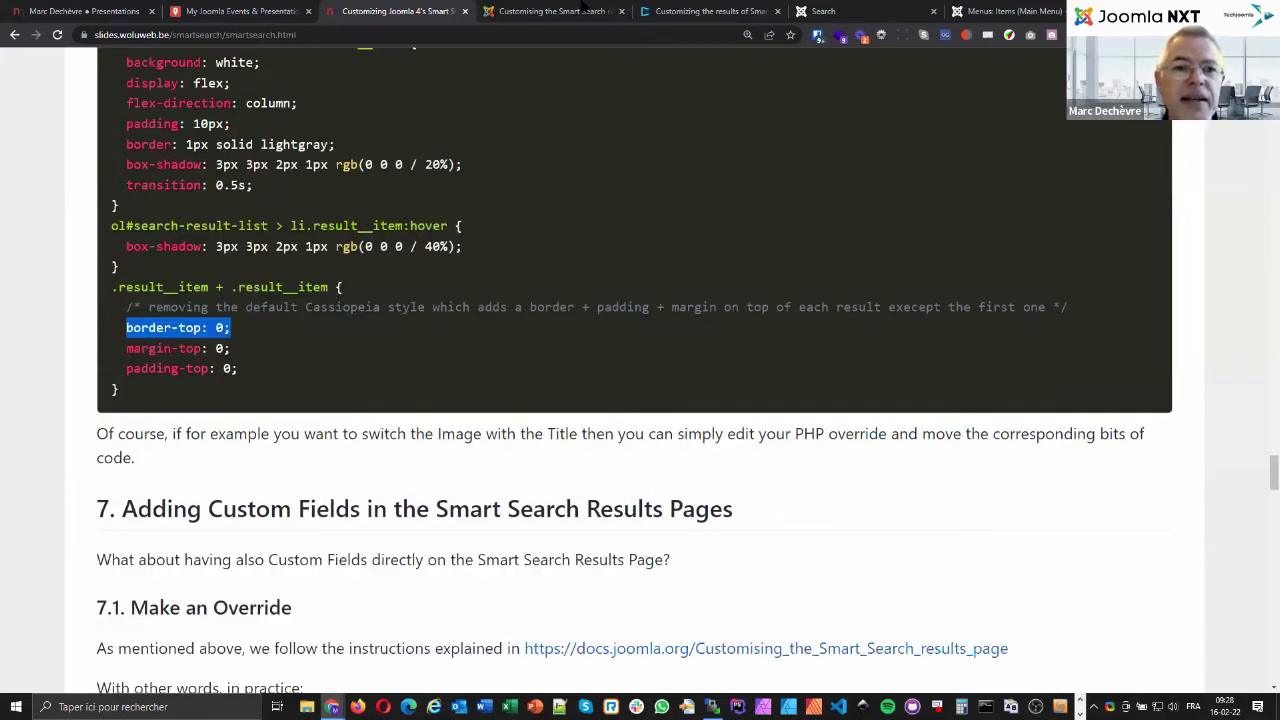
key(Down)
key(Down)
key(Down)
key(Down)
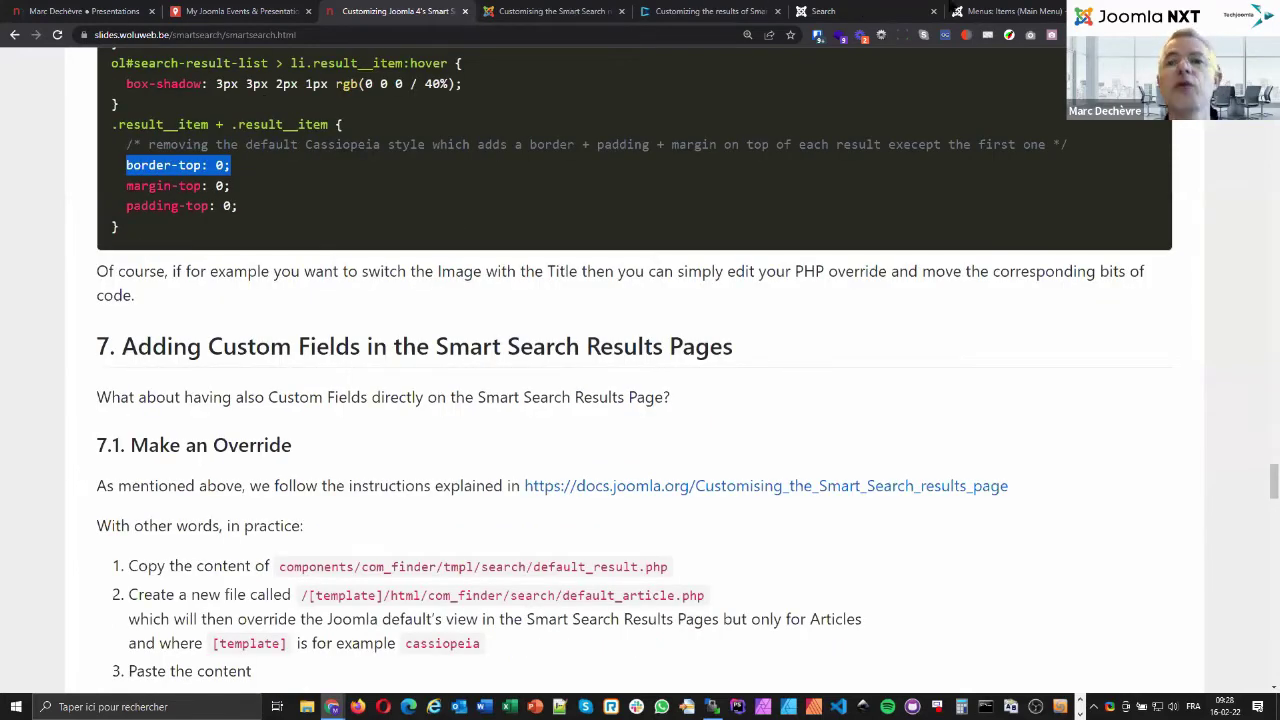
In the Joomla administrator, open user.css from the Cassiopeia template's css folder and save it with the Smart Search card layout rules.
key(ctrl+Tab)
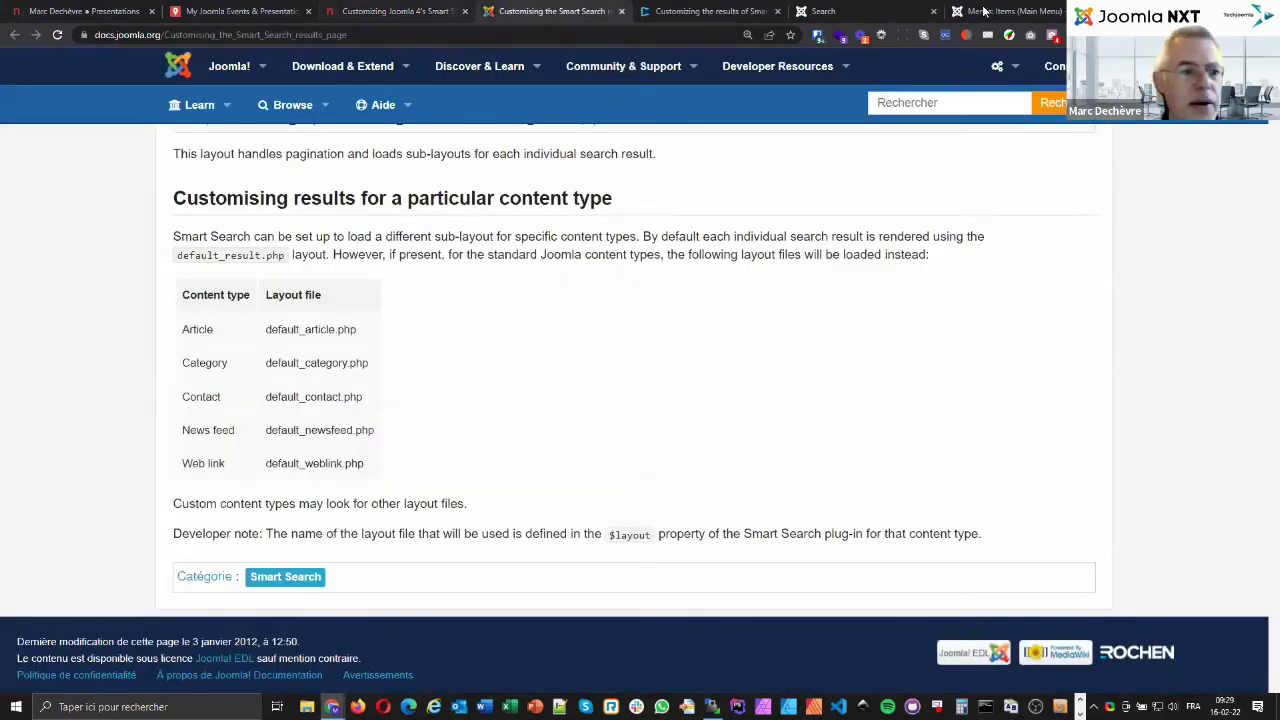
key(ctrl+Tab)
key(ctrl+Tab)
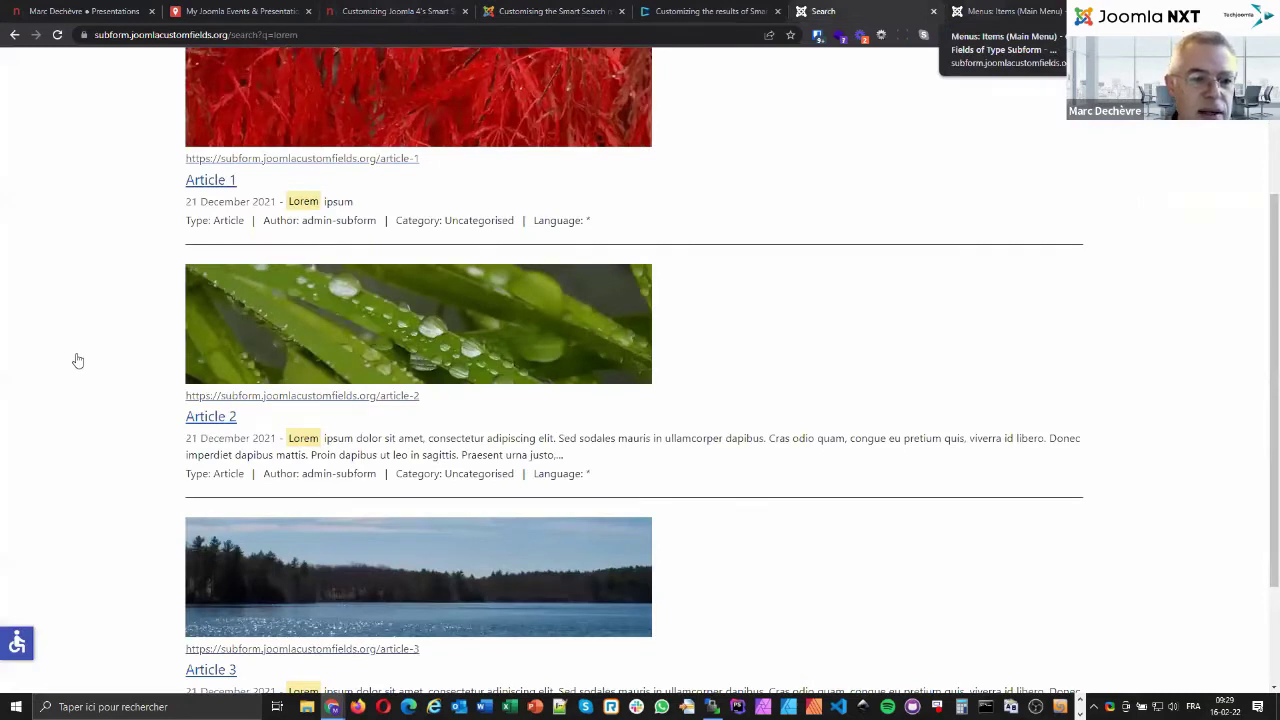
key(ctrl+Tab)
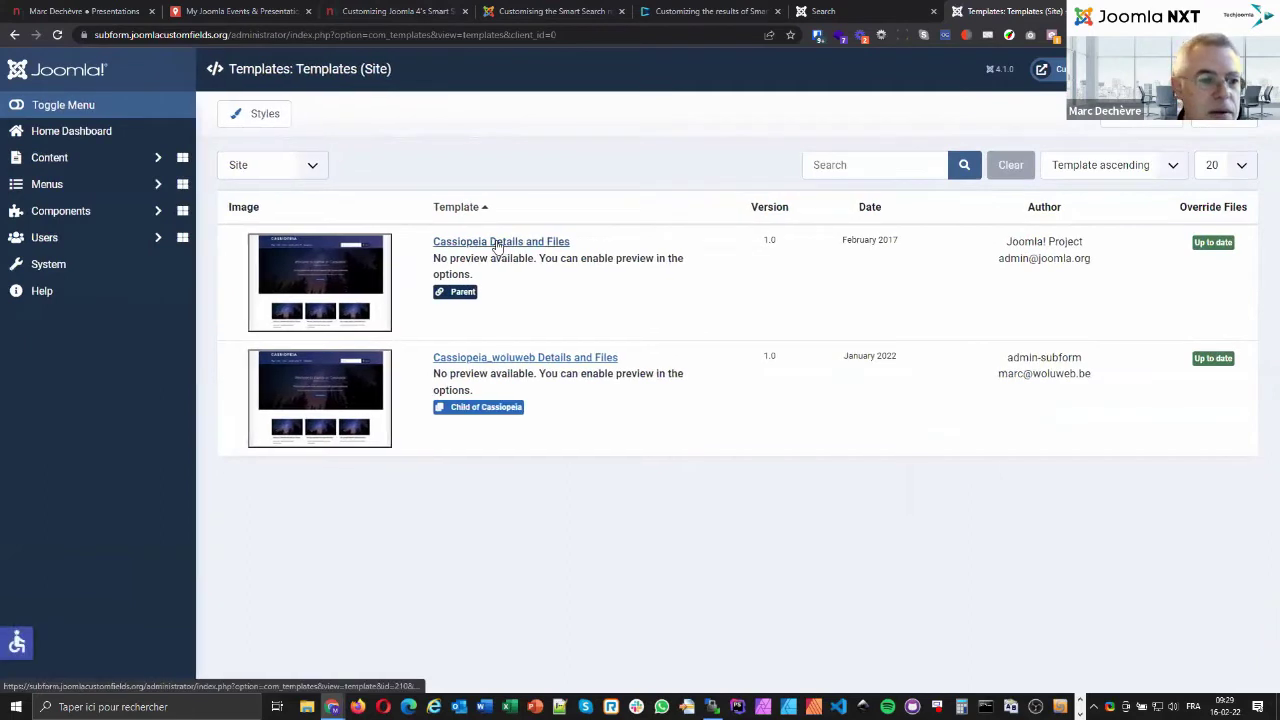
click(497, 245)
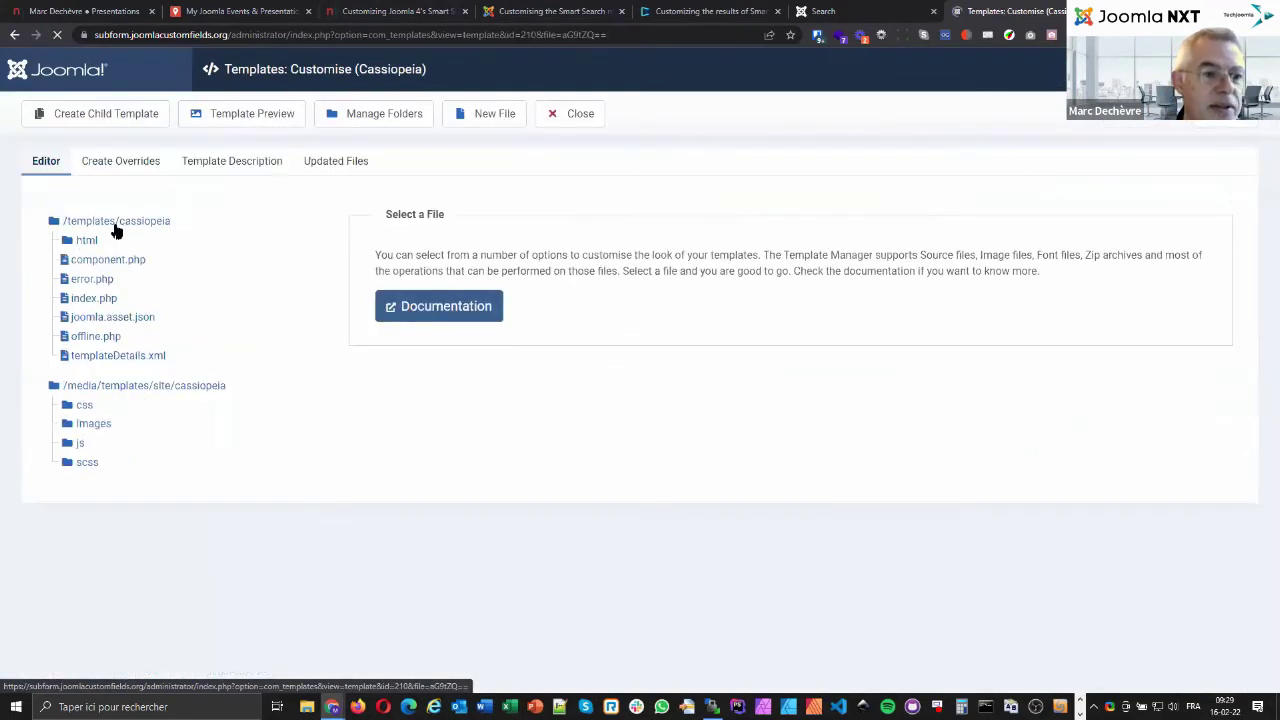
click(84, 413)
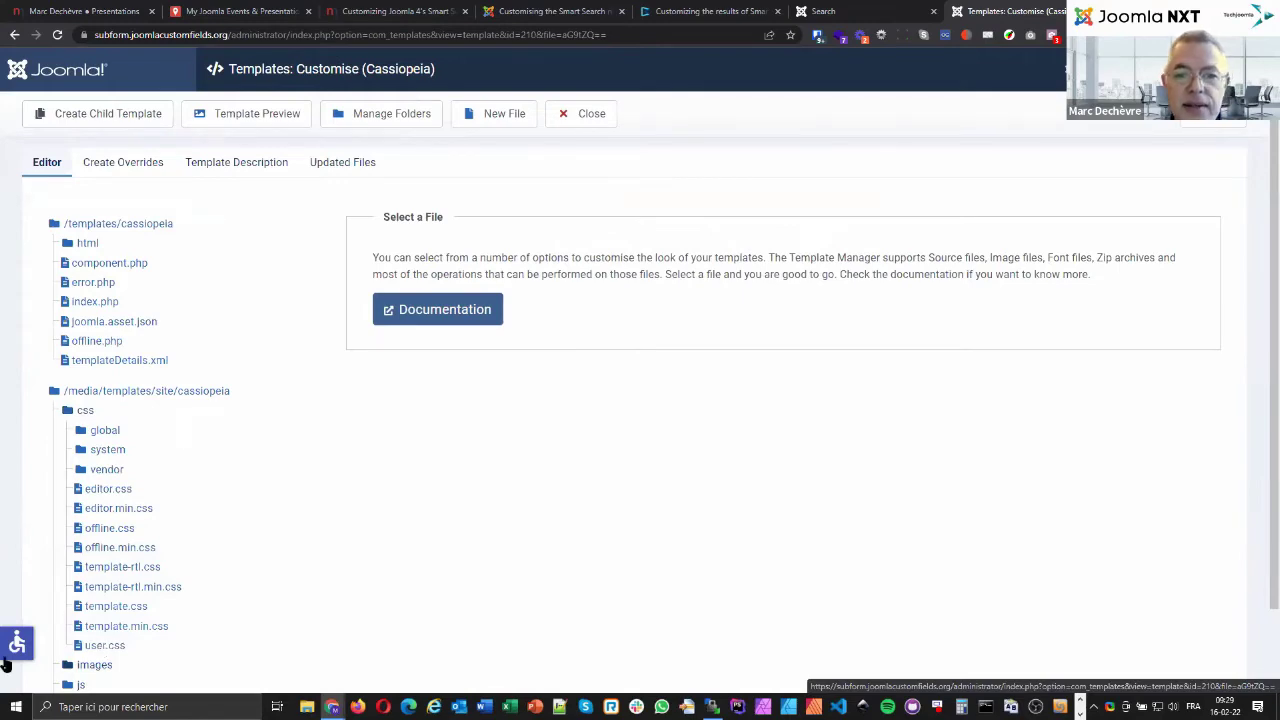
click(104, 645)
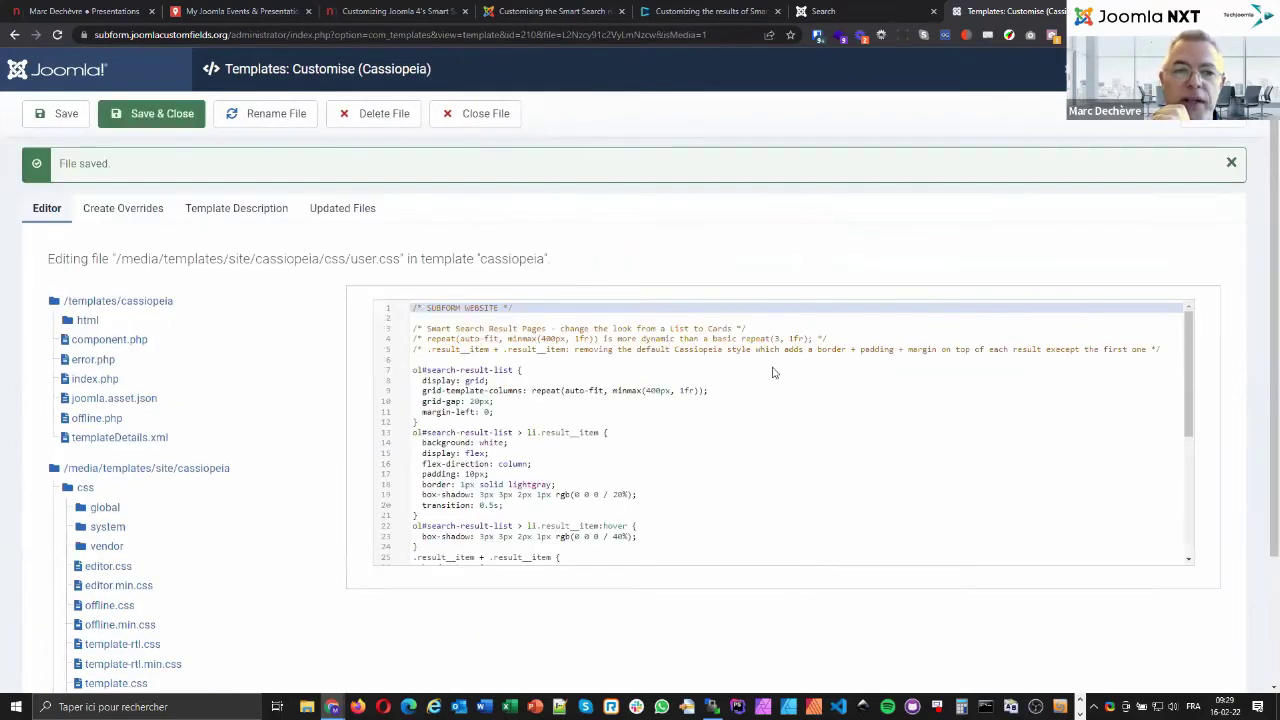
Reload the "lorem" search results page and check its card layout.
key(ctrl+shift+Tab)
click(57, 35)
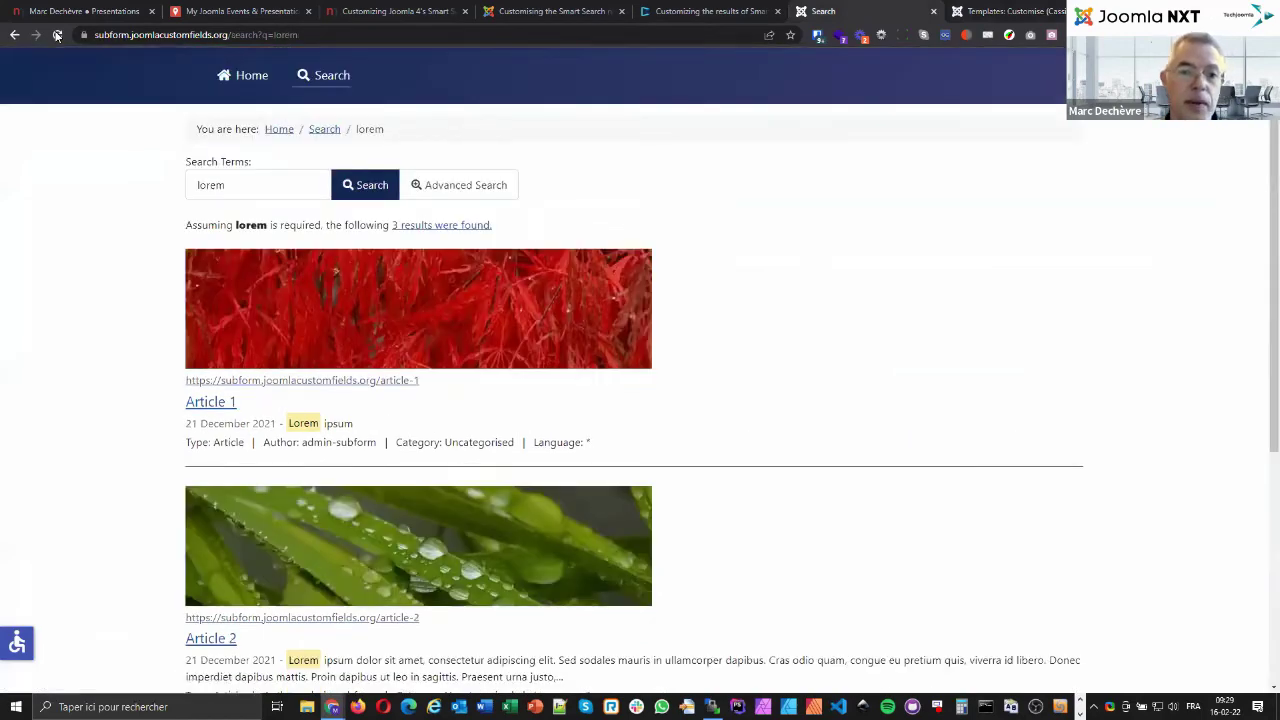
click(57, 35)
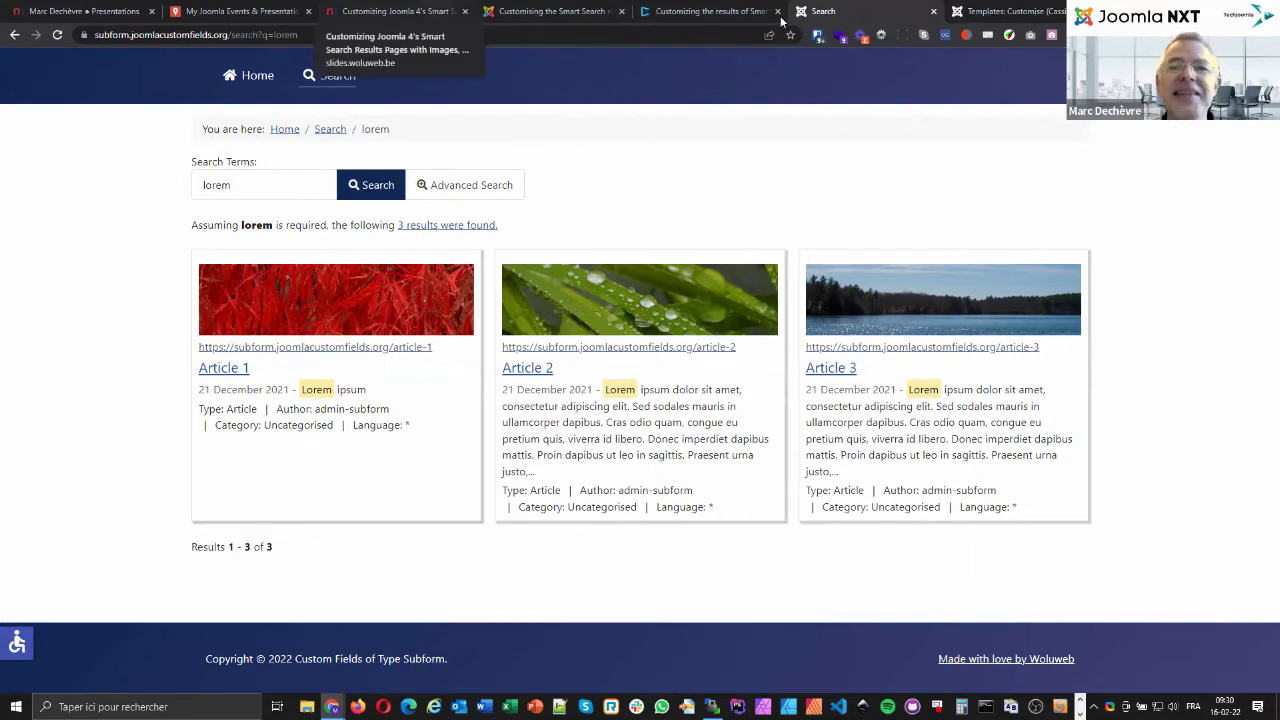
key(ctrl+3)
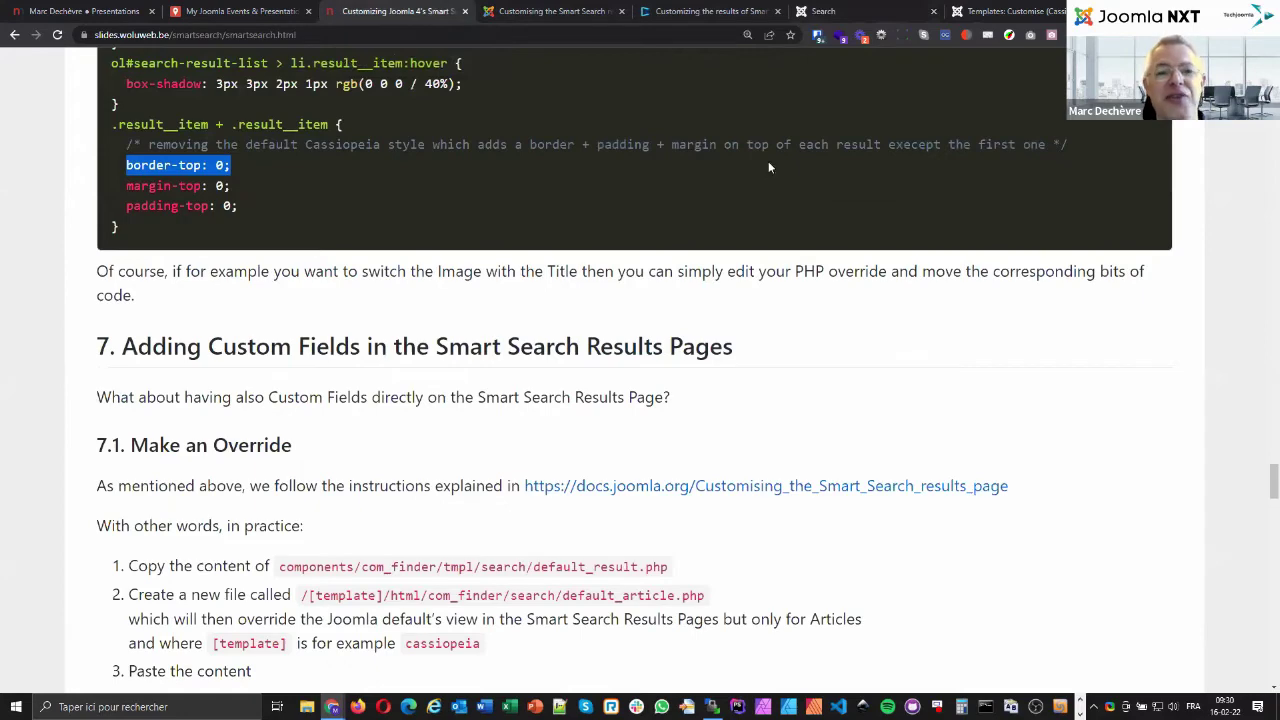
key(ctrl+6)
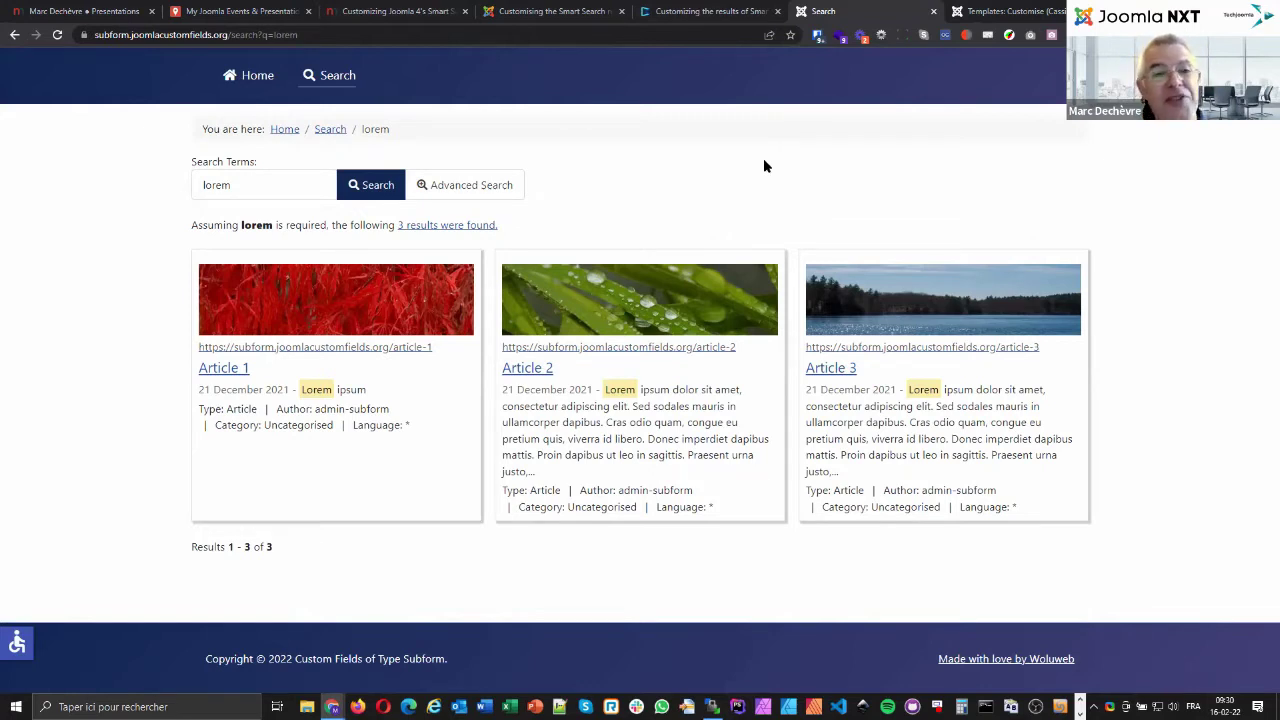
Return to section 7.1 of the presentation and highlight "Make an Override" and the path components/com_finder/tmpl/search/default_result.php.
click(521, 9)
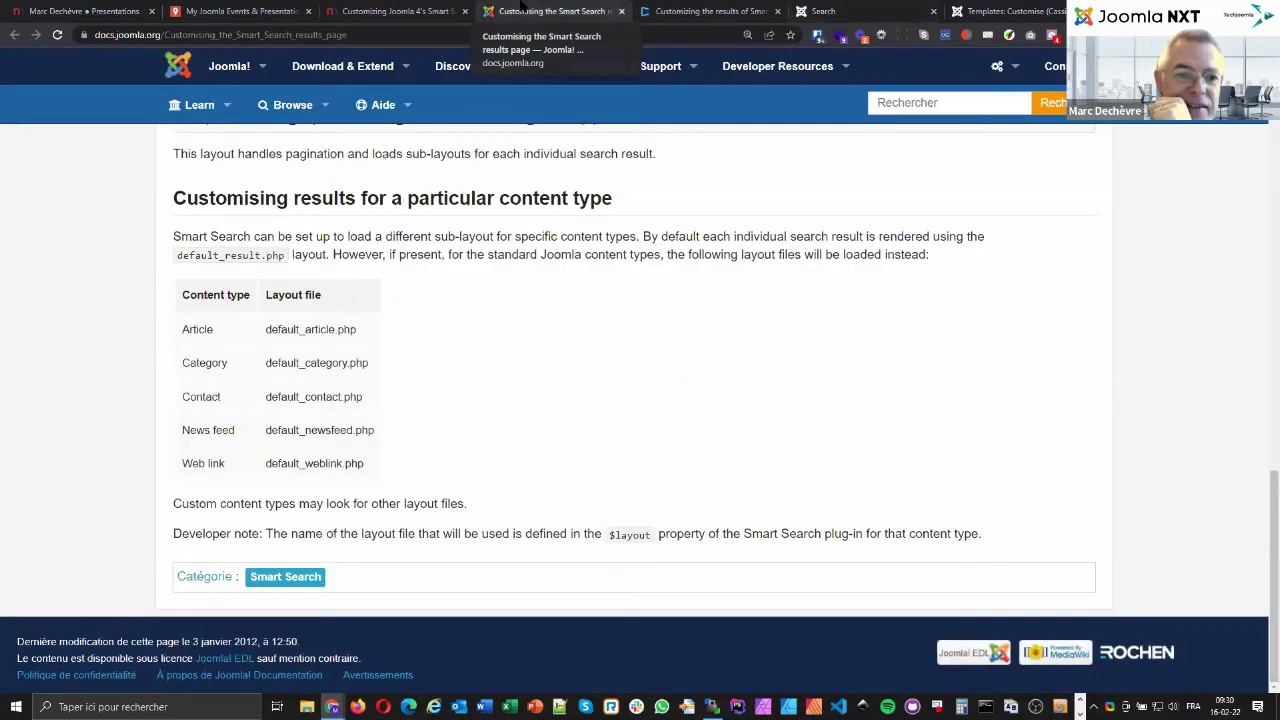
click(395, 11)
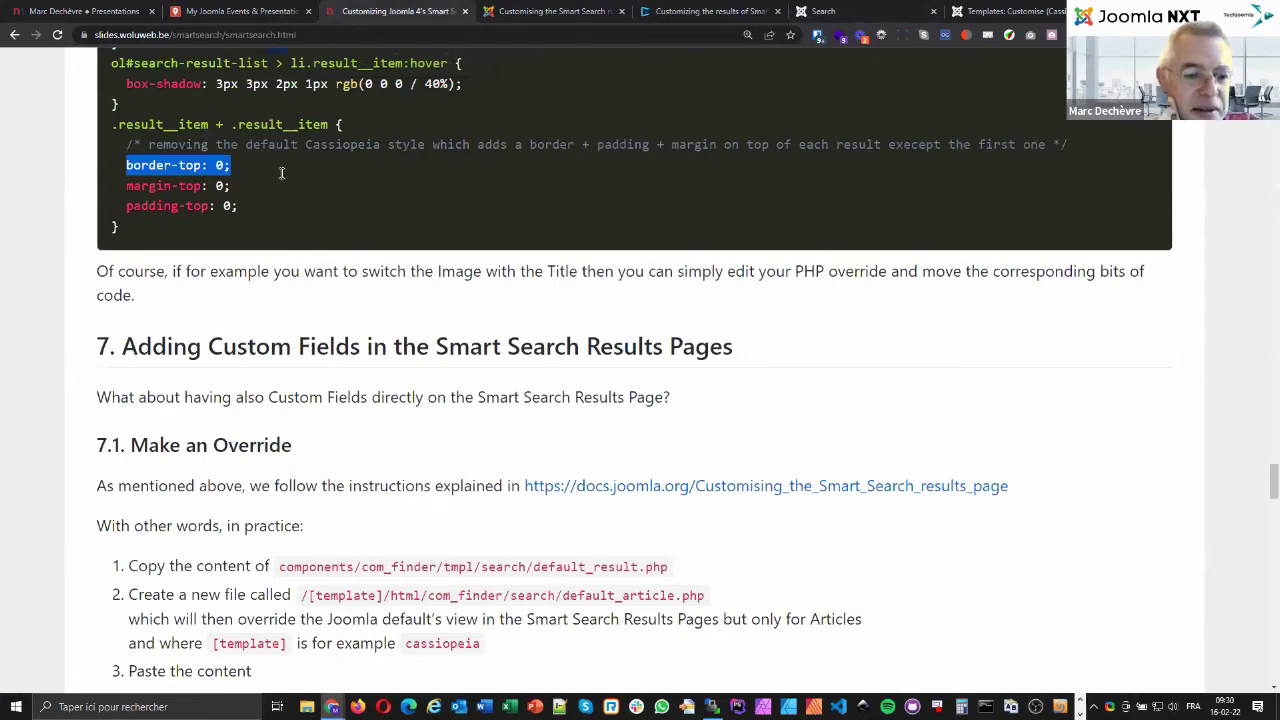
scroll(276, 173, down, 1)
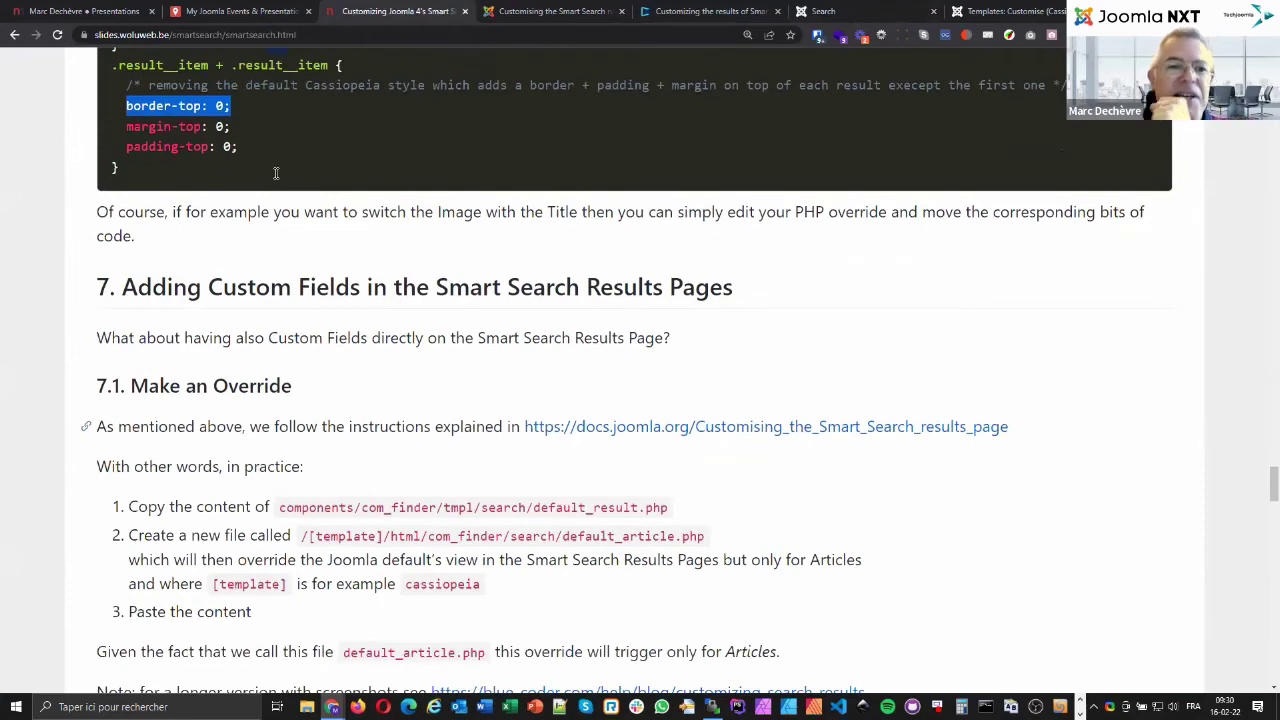
scroll(276, 173, down, 3)
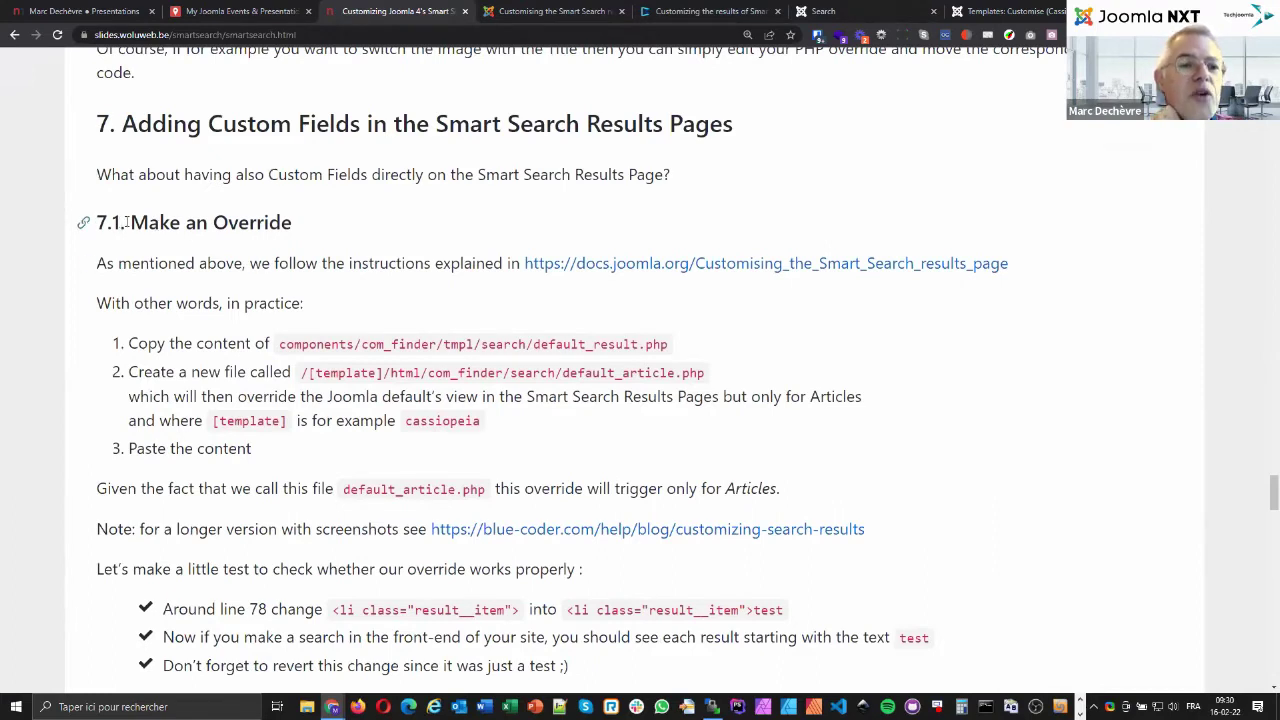
drag(129, 222, 347, 222)
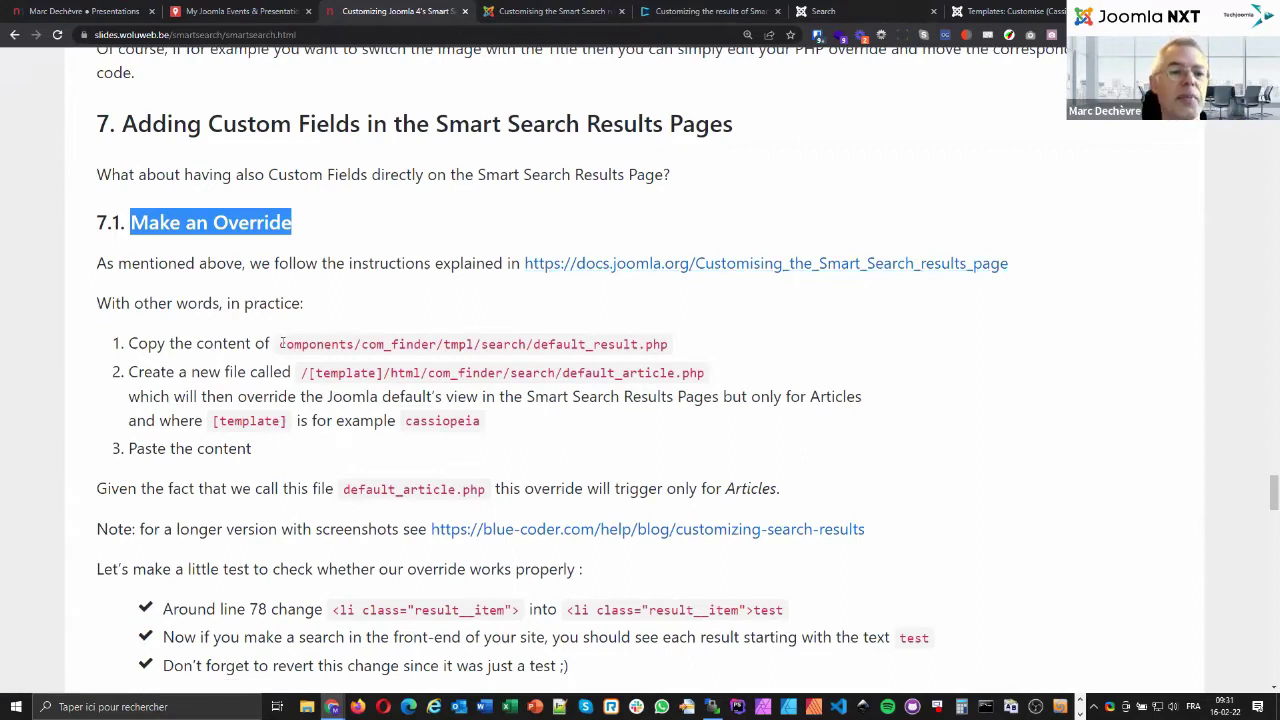
drag(281, 343, 690, 340)
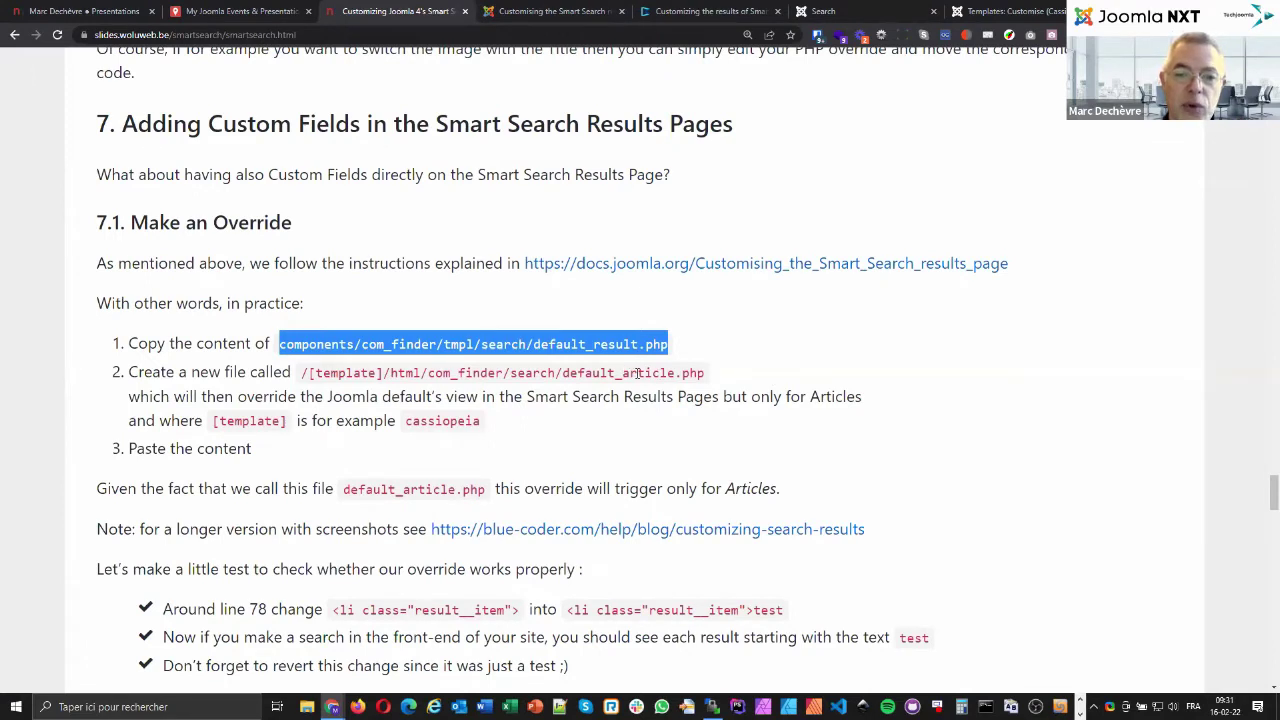
Highlight the default_article.php override path, especially the word "article", and read on through the override test to section 7.2.
drag(391, 373, 705, 373)
drag(621, 373, 676, 372)
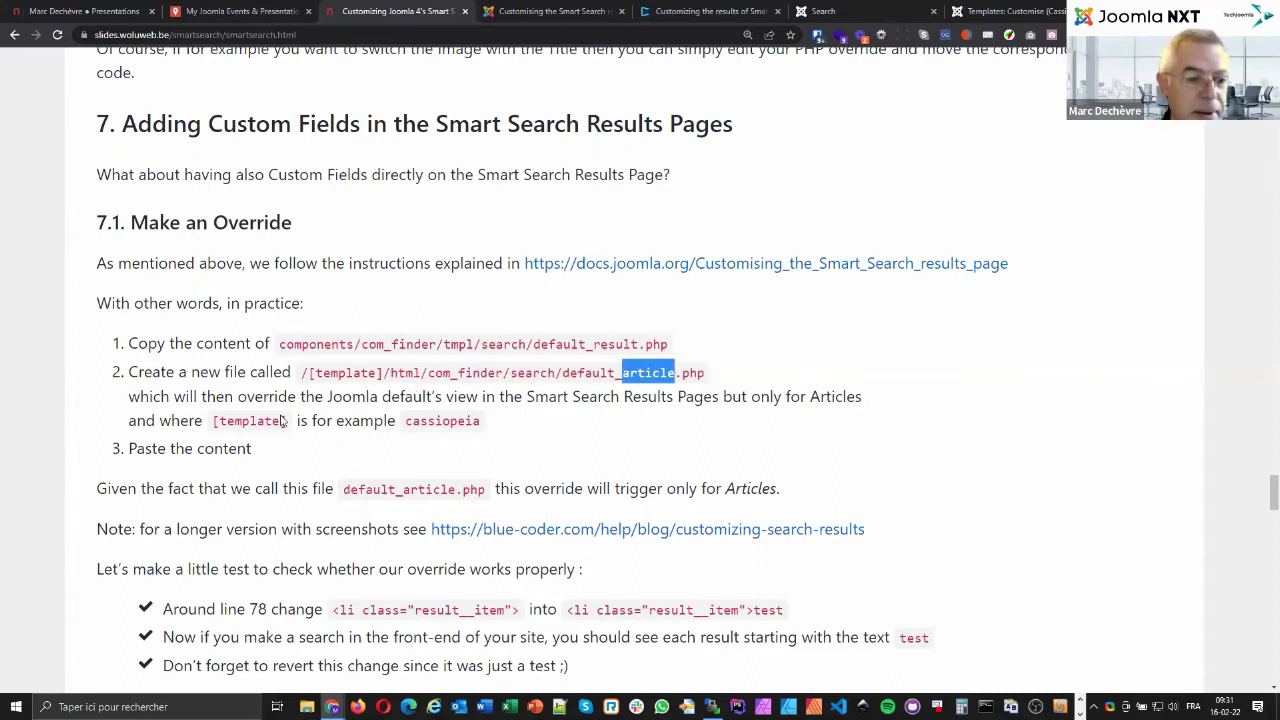
click(301, 483)
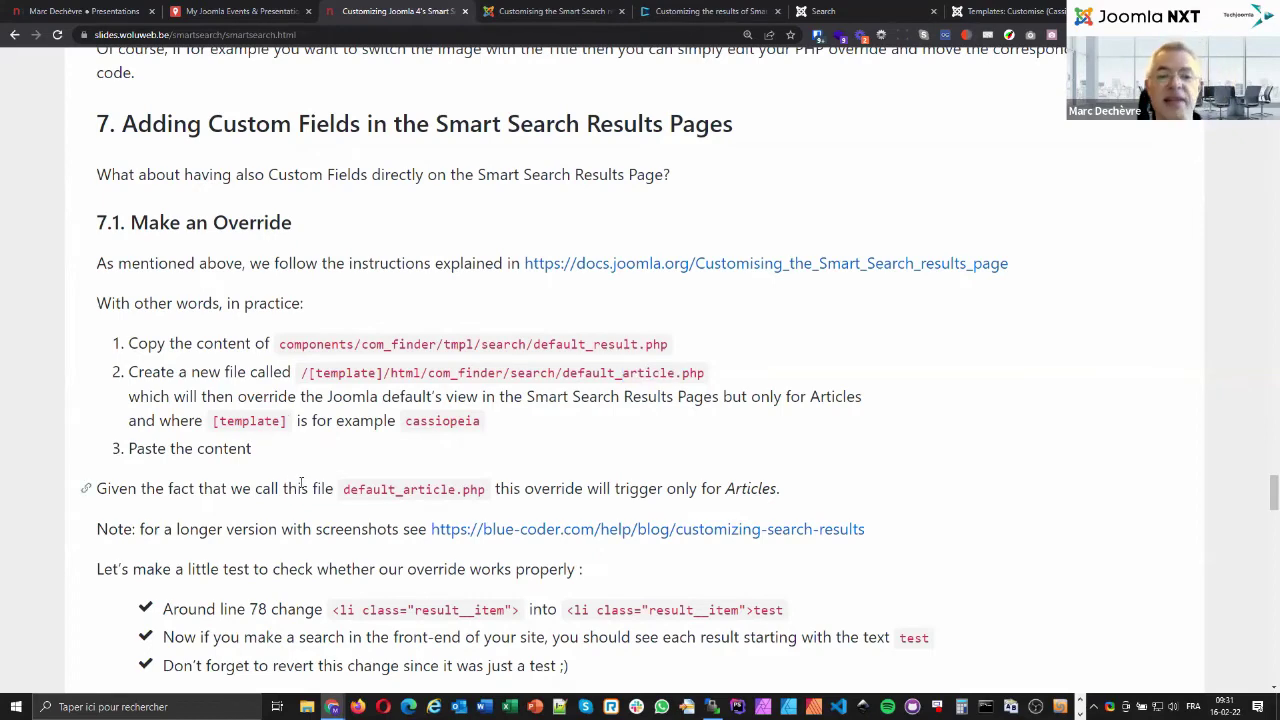
scroll(301, 483, down, 1)
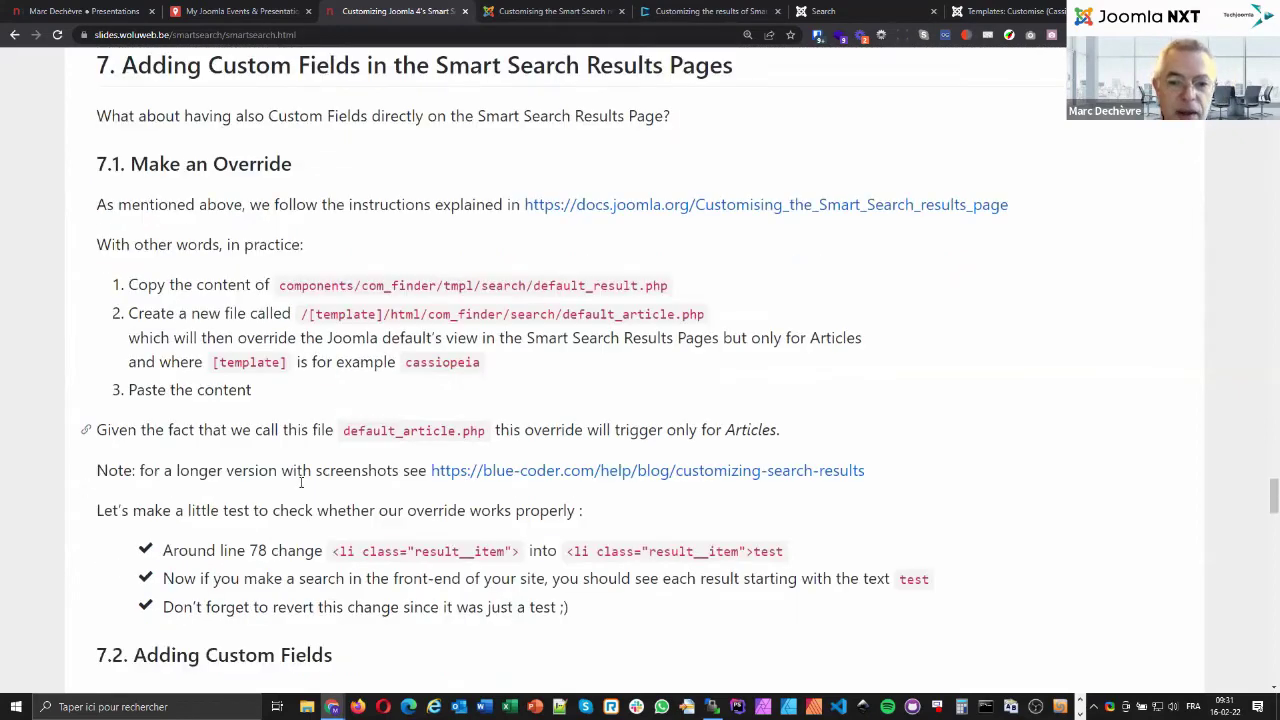
scroll(301, 483, down, 3)
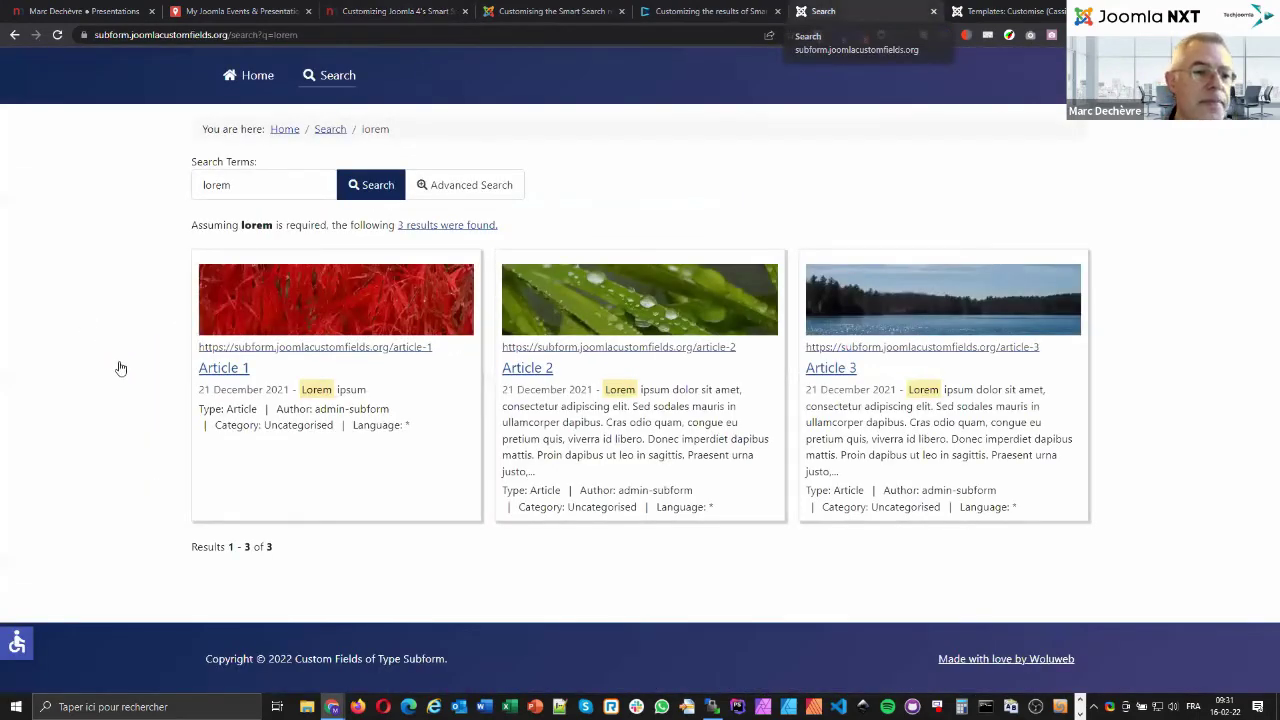
Open default_article.php from Cassiopeia's html/com_finder/search folder and put the cursor on the empty line below defined('_JEXEC') or die;.
key(ctrl+Tab)
click(87, 320)
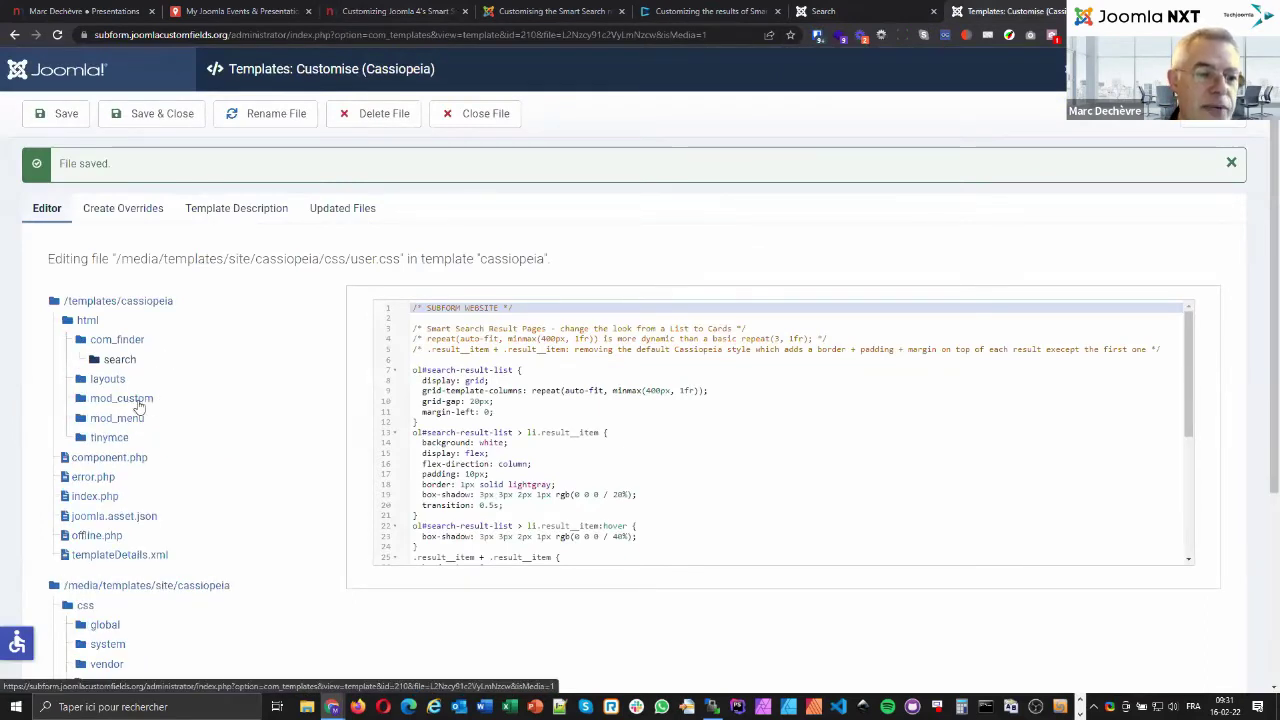
click(120, 360)
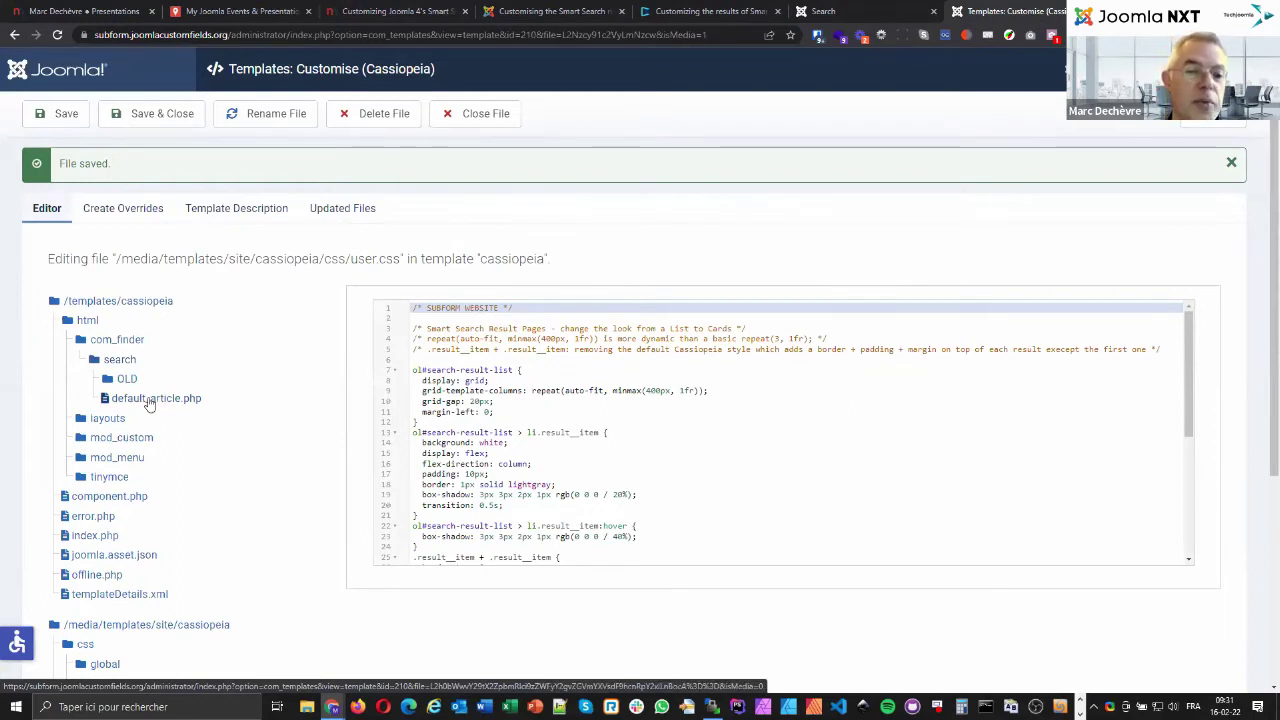
click(224, 397)
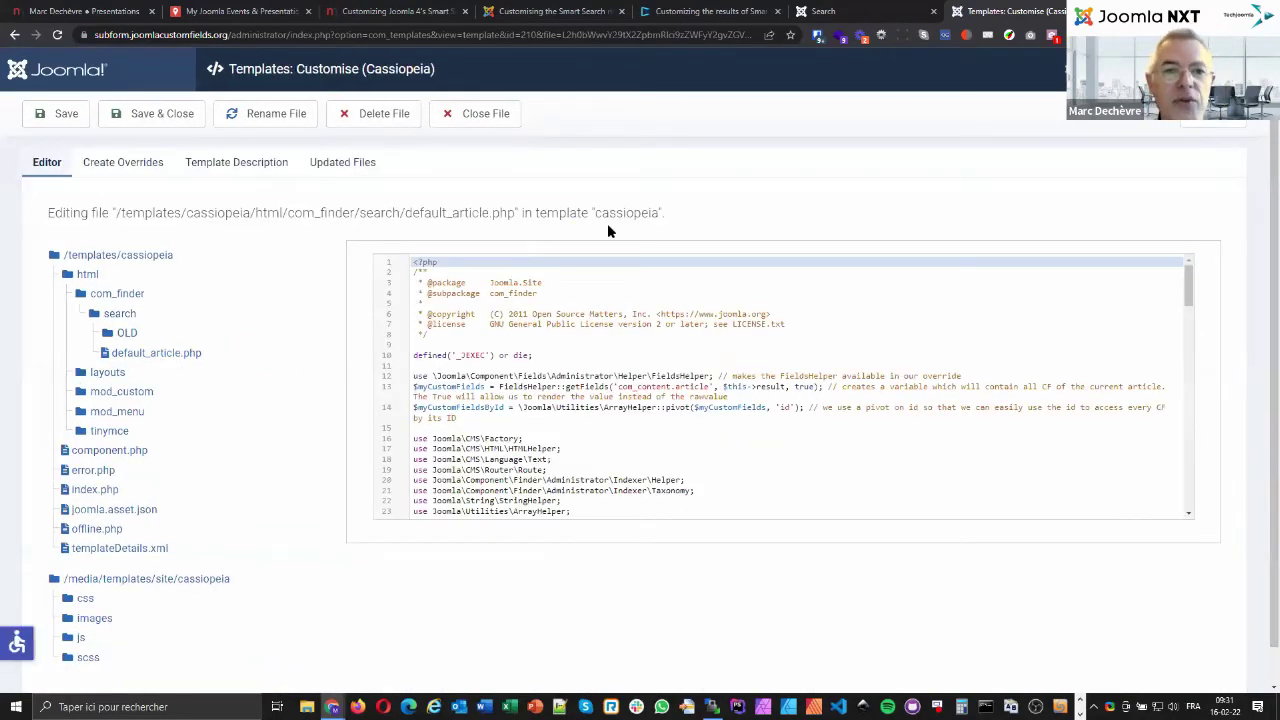
click(416, 376)
click(416, 366)
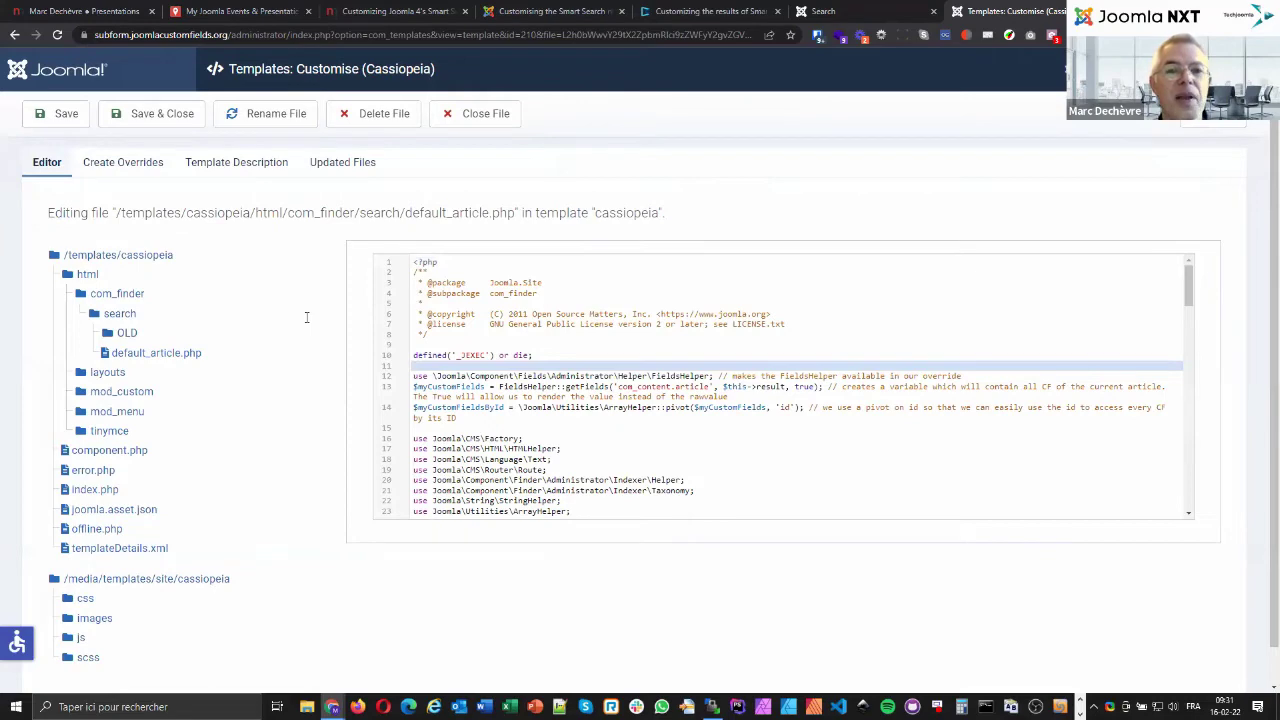
Consult section 7.2.1 in the presentation, and highlight the custom field code on lines 12 to 14 of the enlarged default_article.php.
key(ctrl+3)
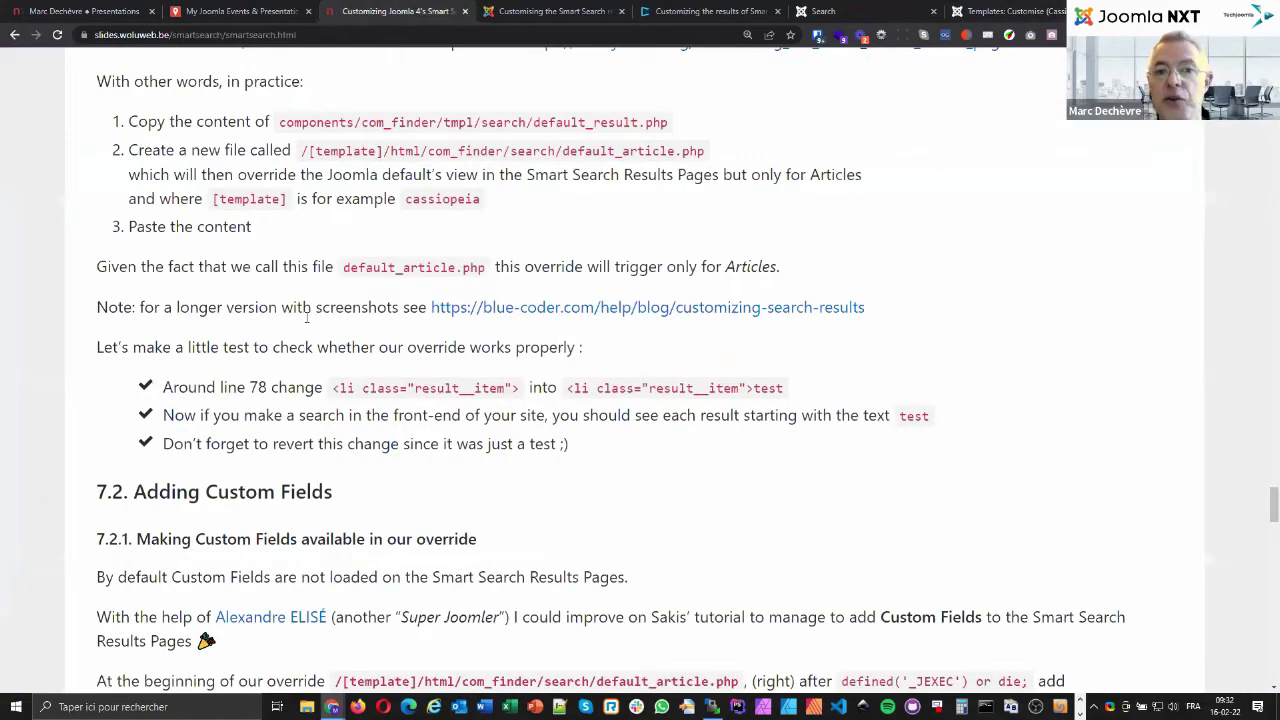
scroll(306, 316, down, 2)
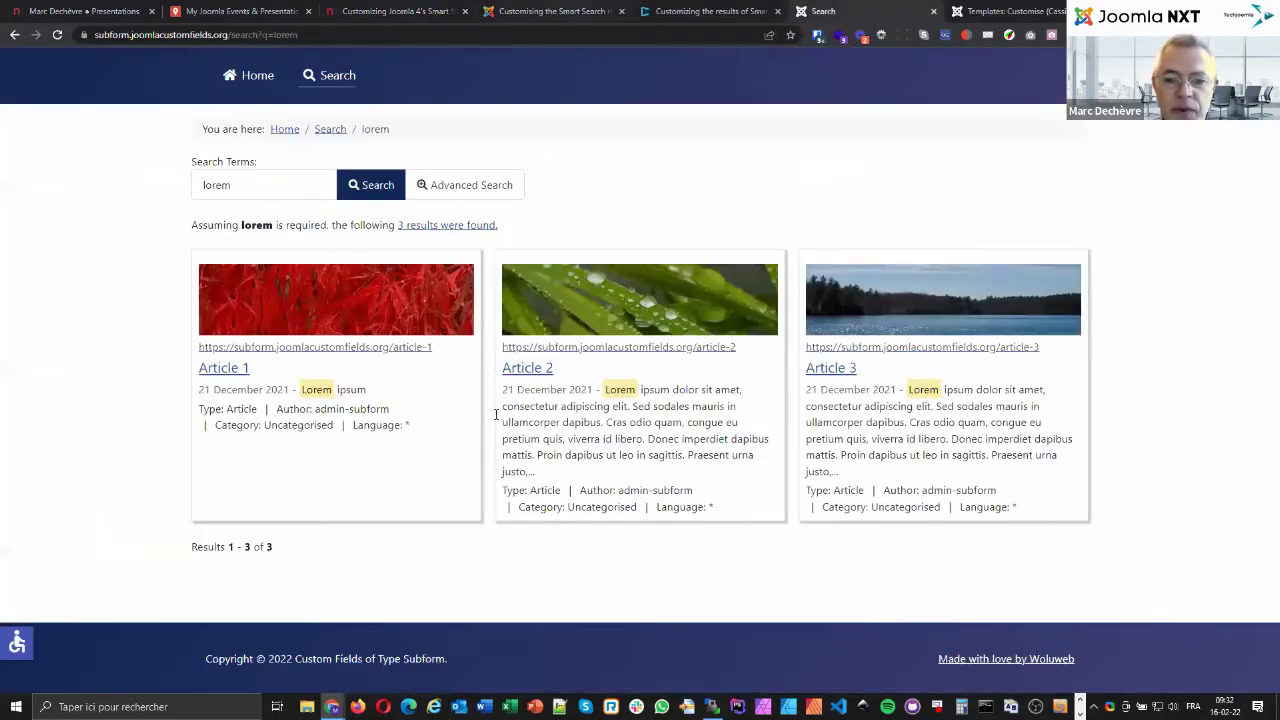
key(ctrl+4)
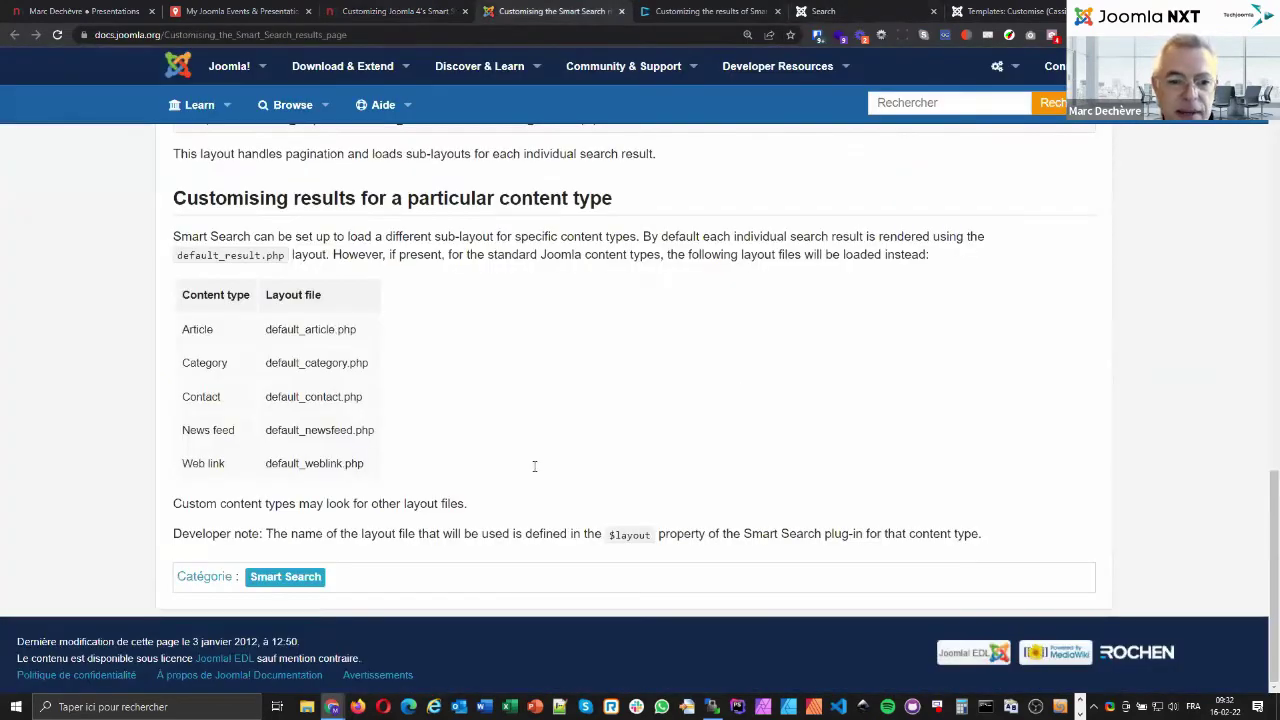
key(ctrl+7)
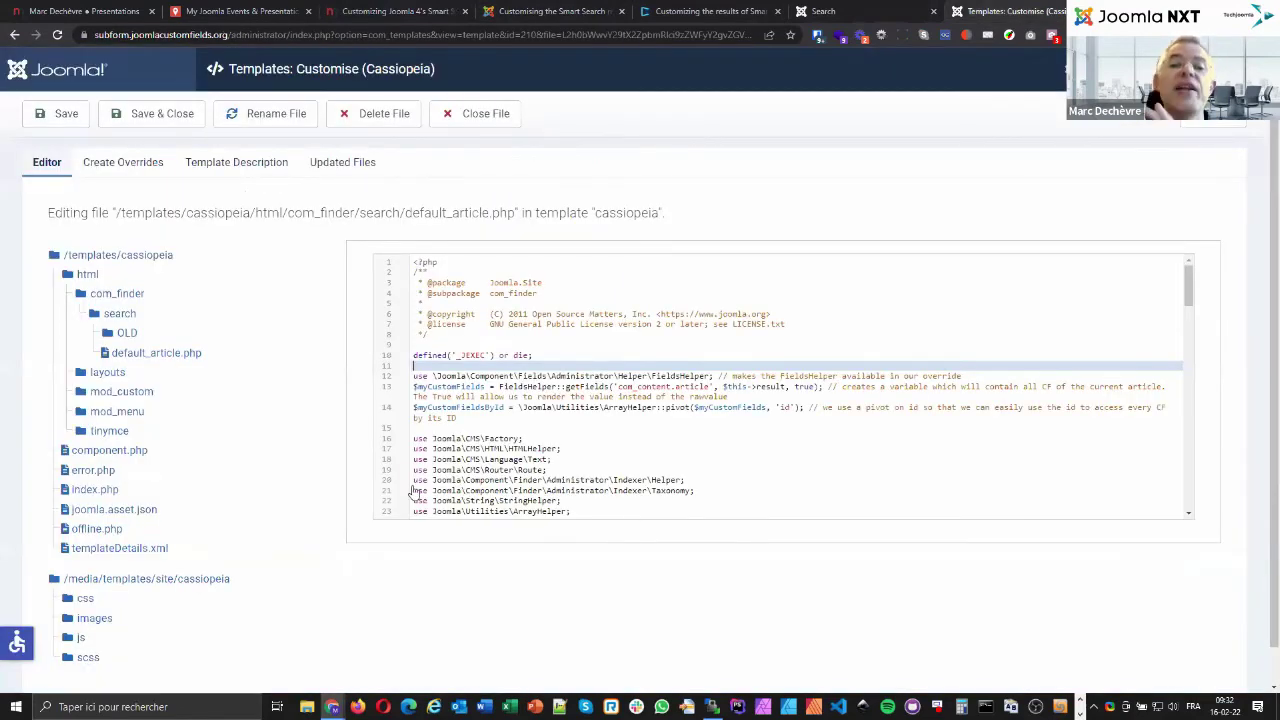
key(ctrl+plus)
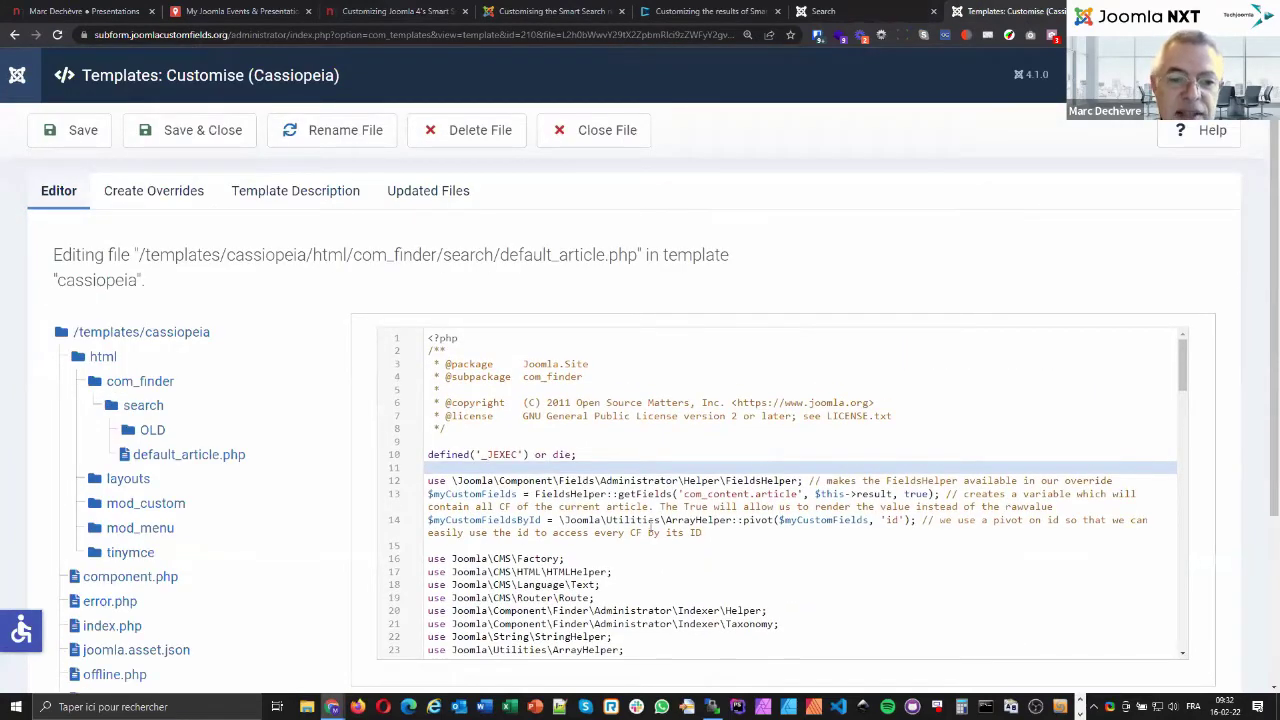
drag(702, 532, 660, 520)
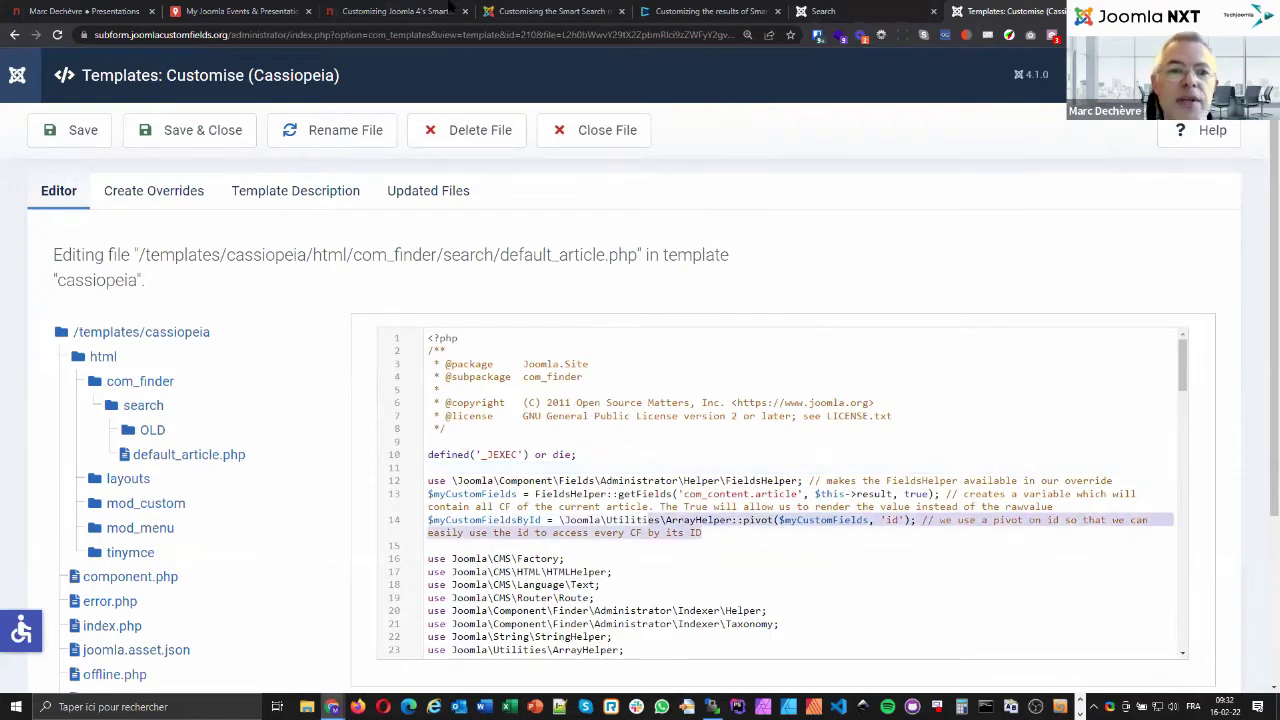
drag(408, 10, 408, 10)
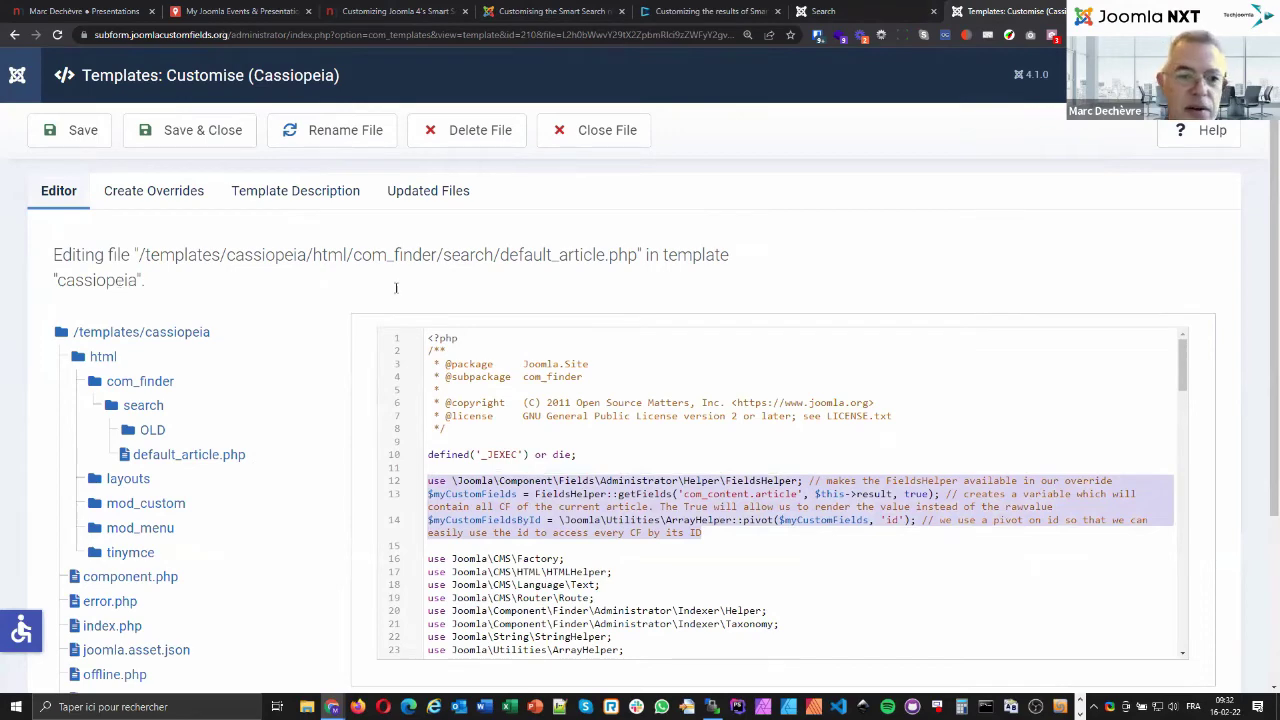
Examine the 7.2.1 code block in the presentation, highlighting parts of the "makes the FieldsHelper available" and "creates a variable" comments.
key(ctrl+3)
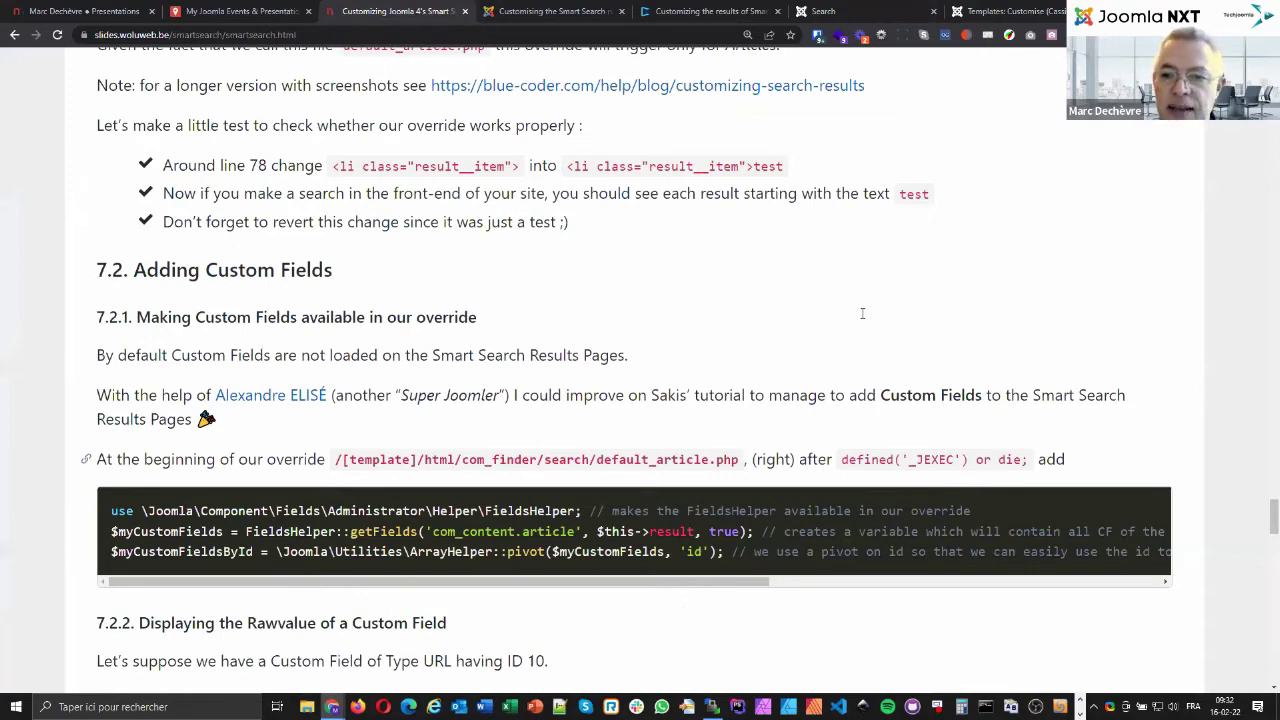
scroll(911, 310, down, 3)
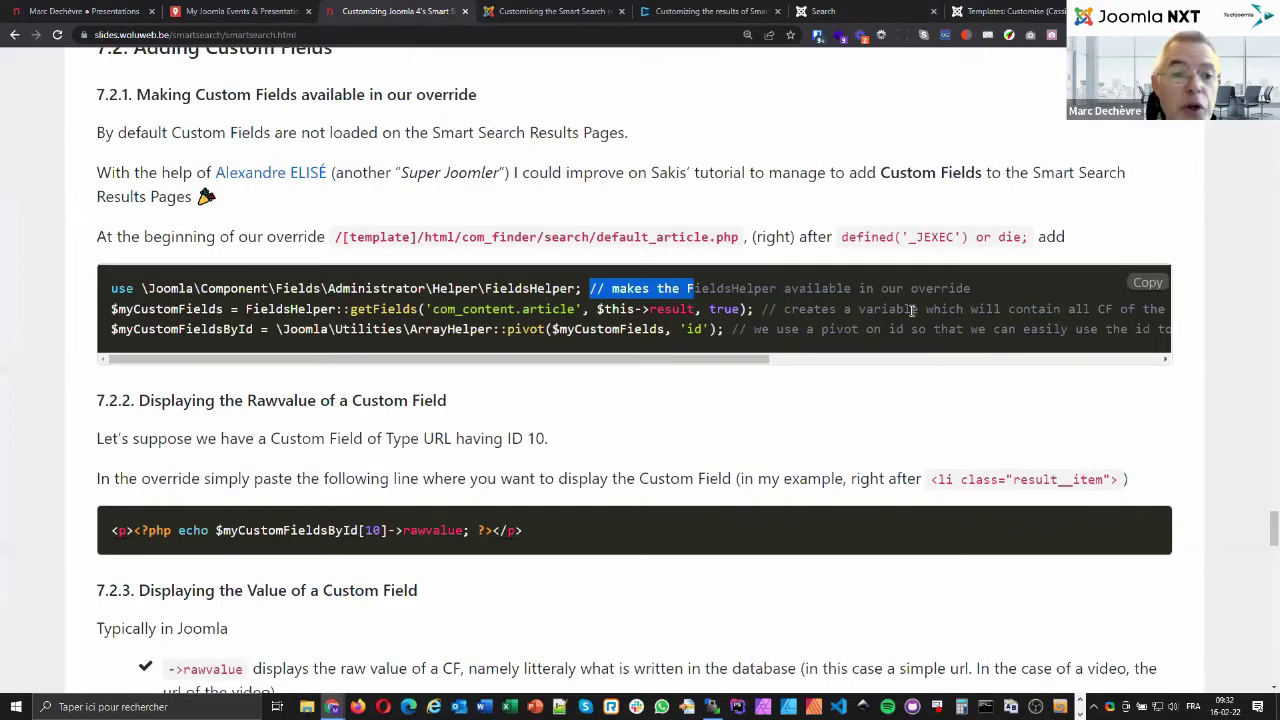
drag(912, 309, 784, 309)
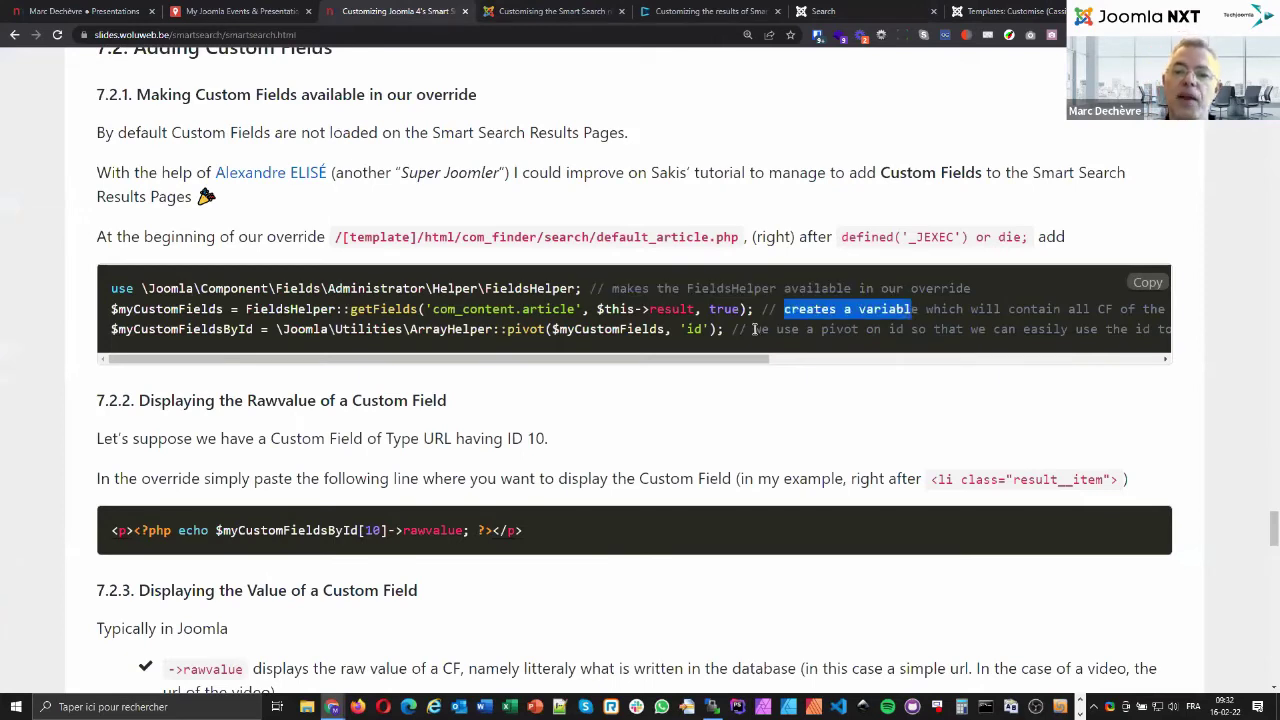
click(755, 329)
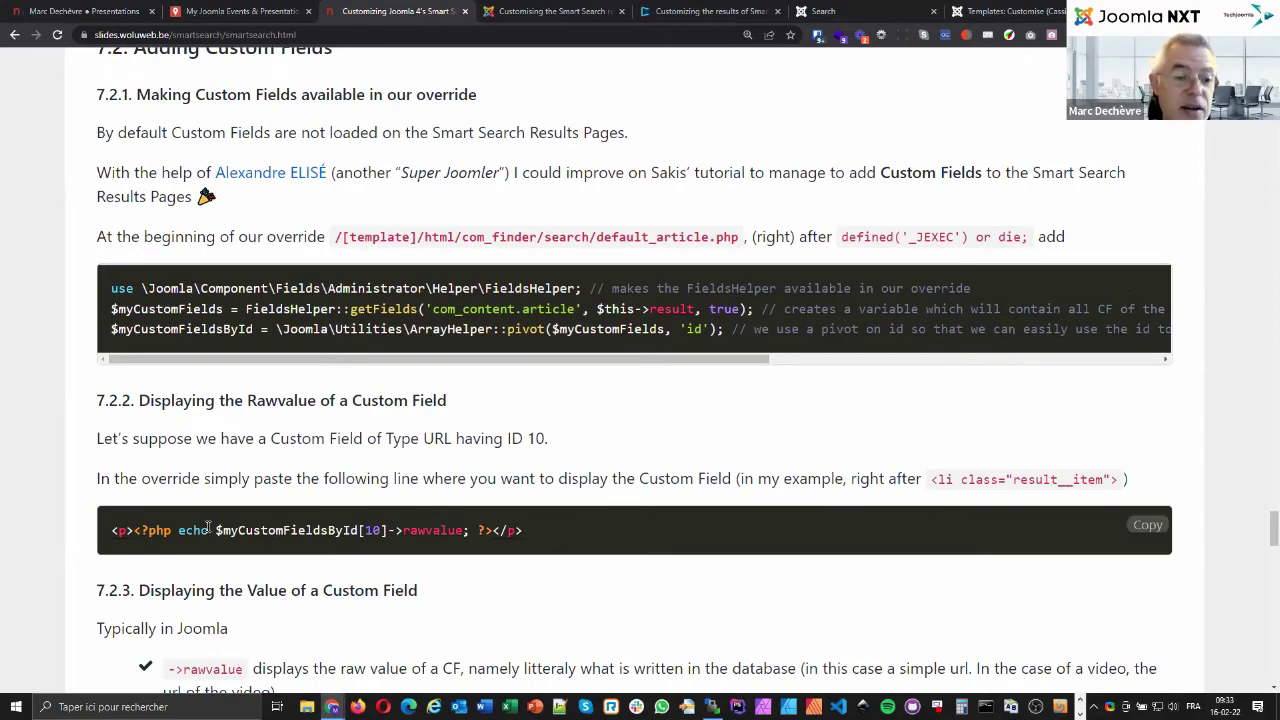
Highlight the section 7.2.2 code line in the presentation, especially the $myCustomFieldsById[10]->rawvalue expression.
drag(553, 531, 381, 531)
drag(193, 531, 122, 531)
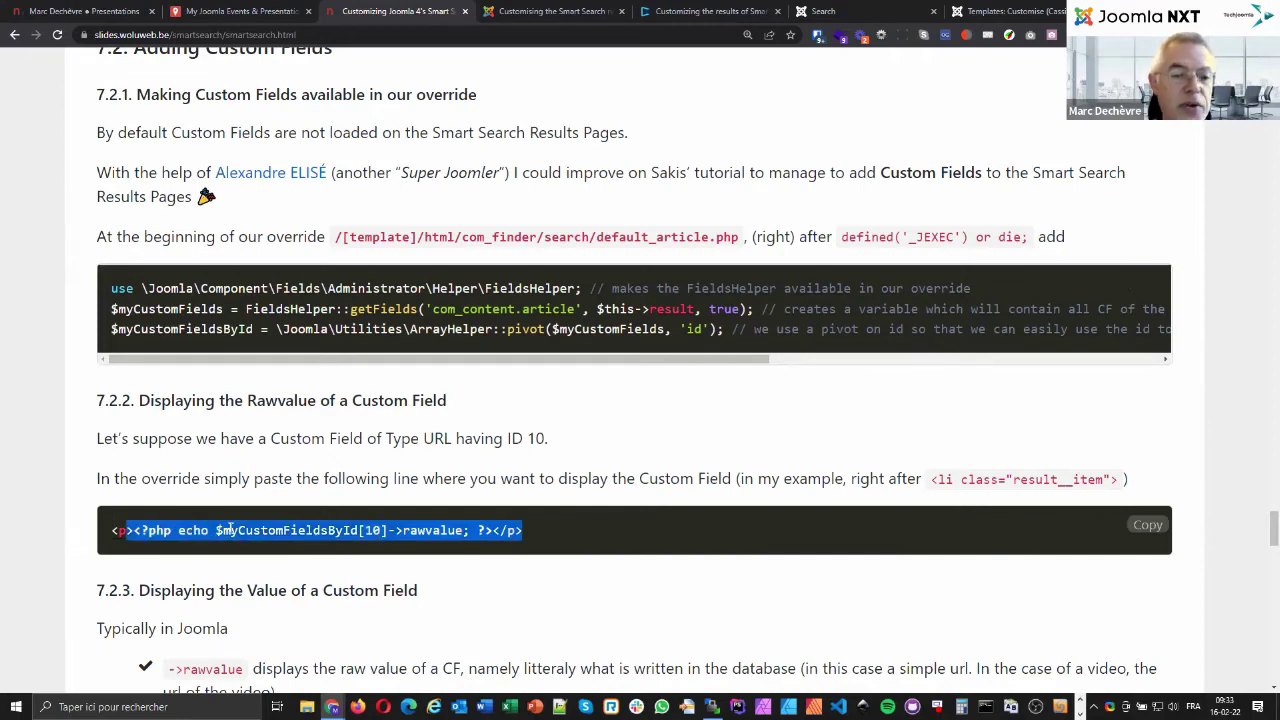
drag(216, 530, 466, 530)
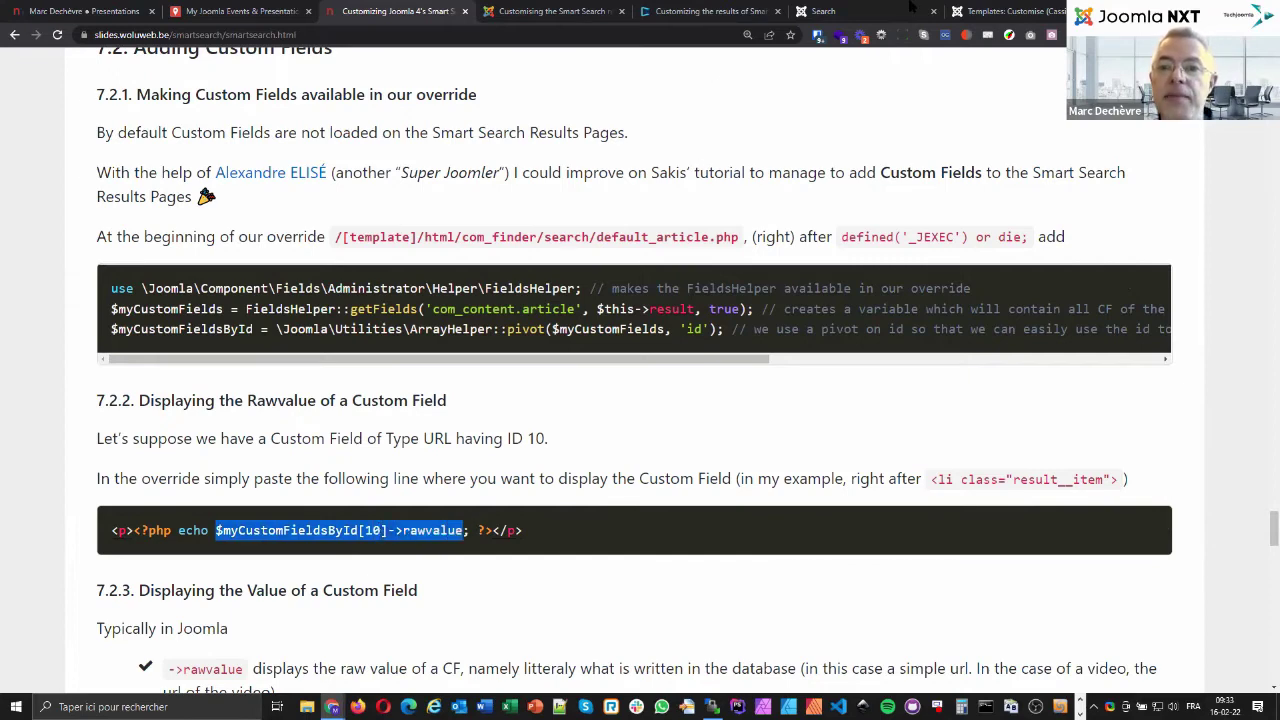
Return to default_article.php in the template editor and highlight the <li class="result__item"> tag on line 82.
click(990, 10)
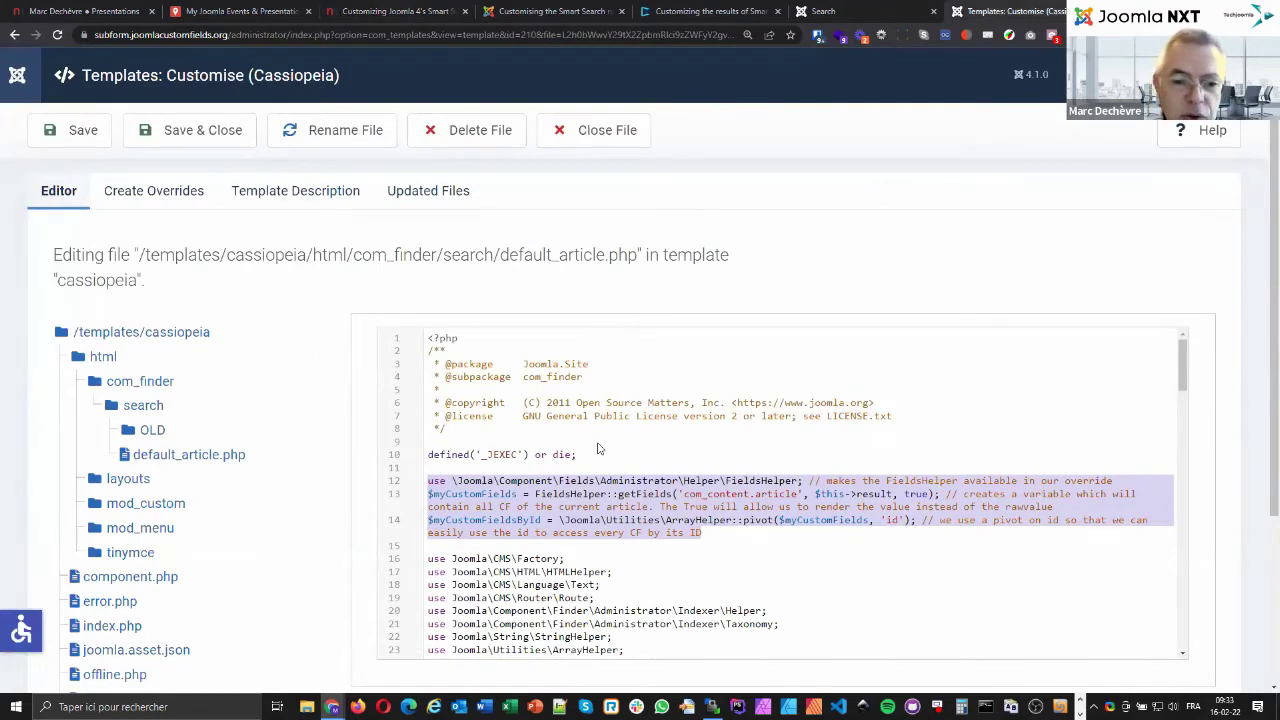
scroll(598, 449, down, 1)
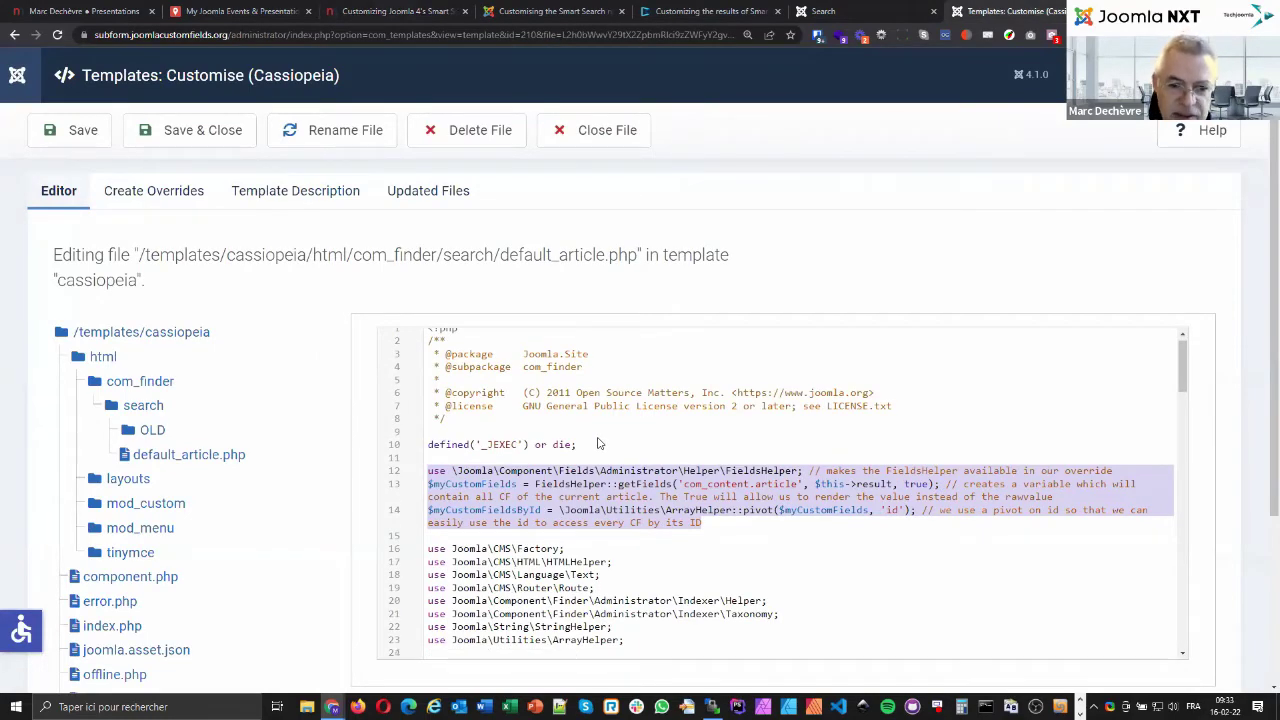
scroll(598, 443, down, 3)
scroll(598, 443, down, 4)
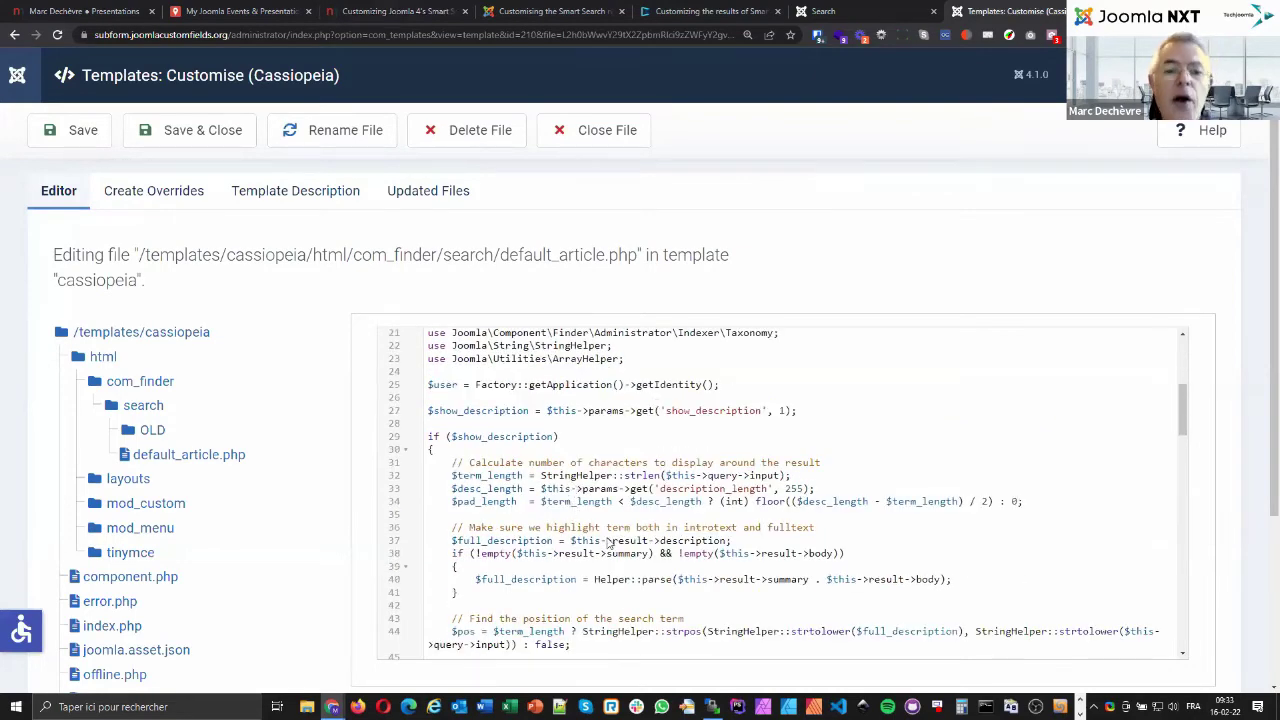
scroll(607, 543, down, 2)
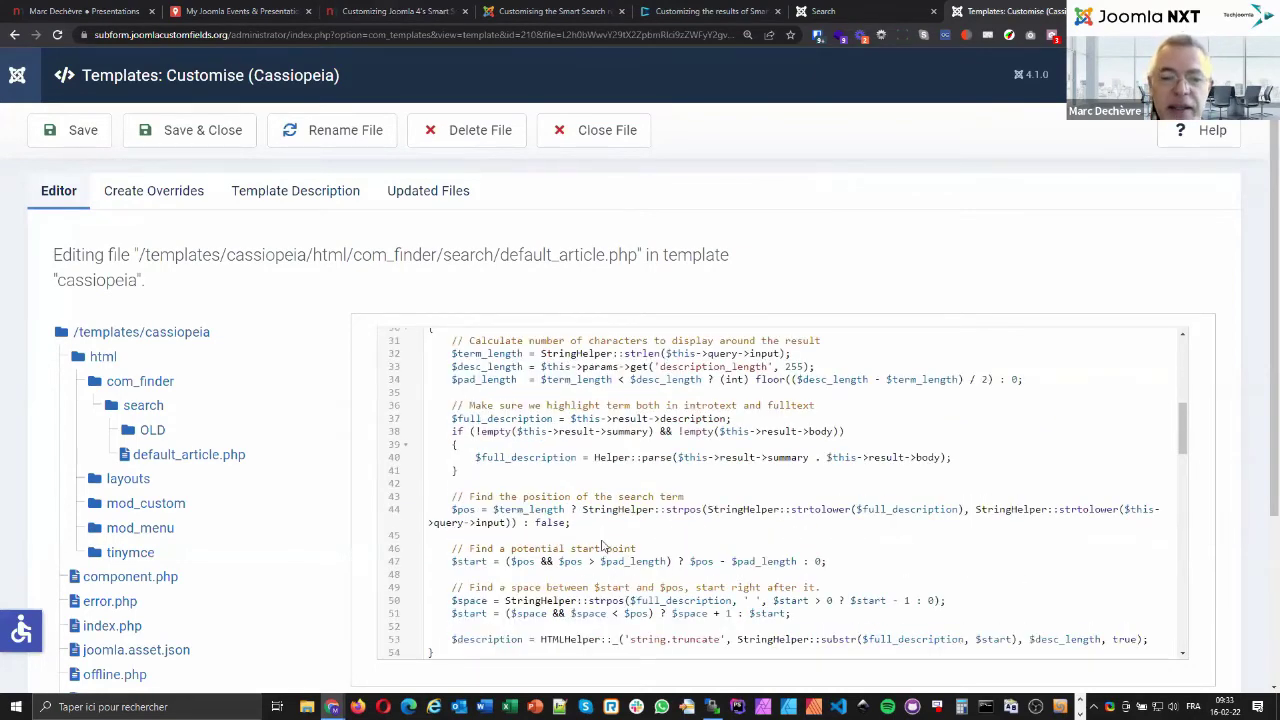
scroll(603, 545, down, 7)
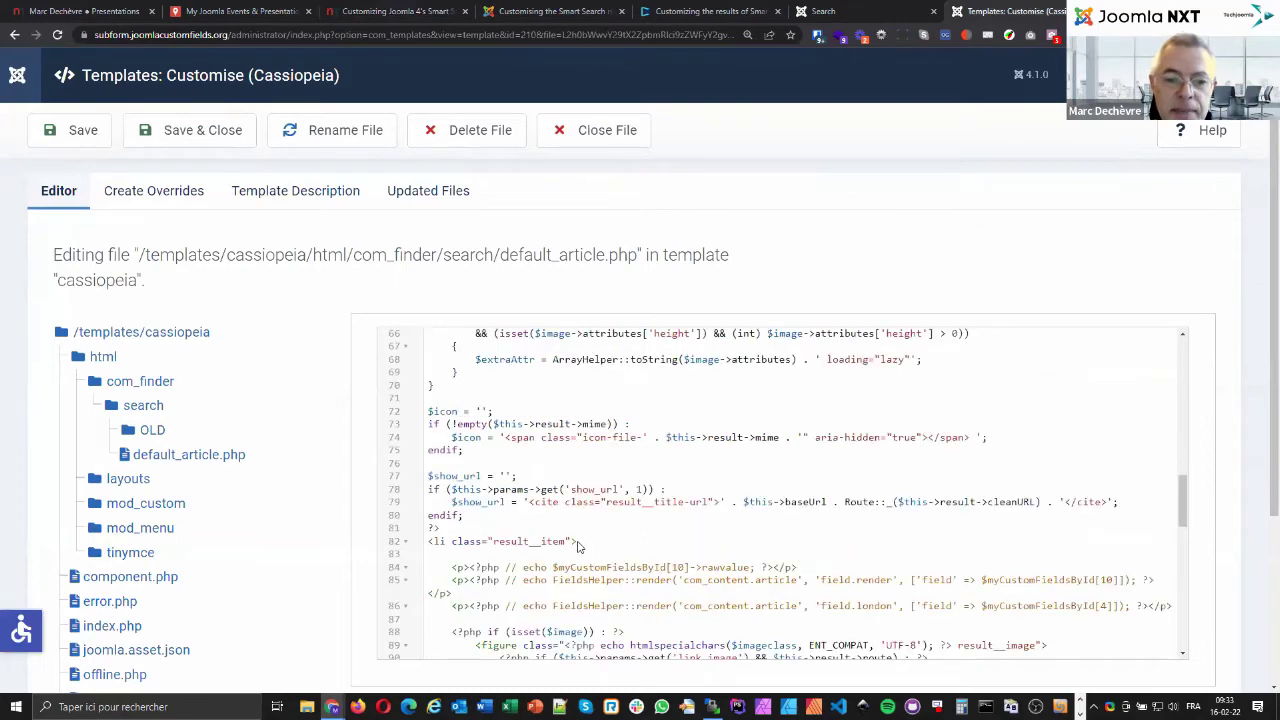
click(462, 541)
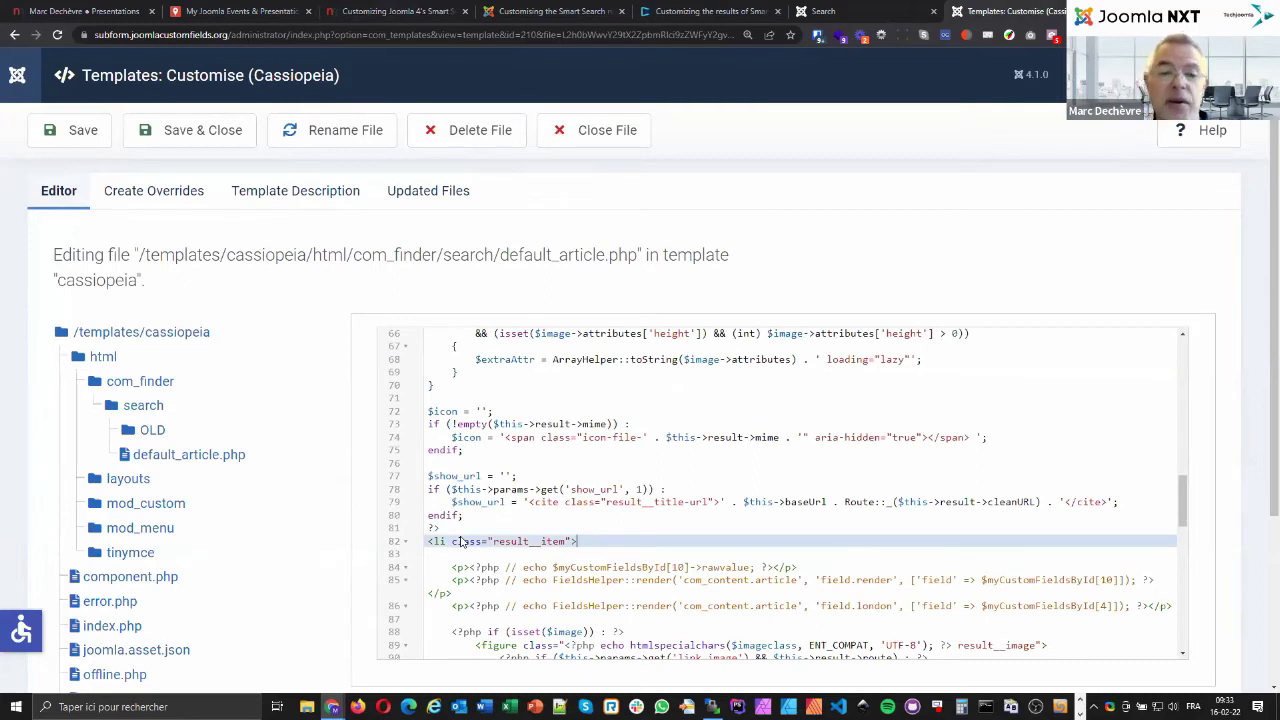
triple_click(462, 541)
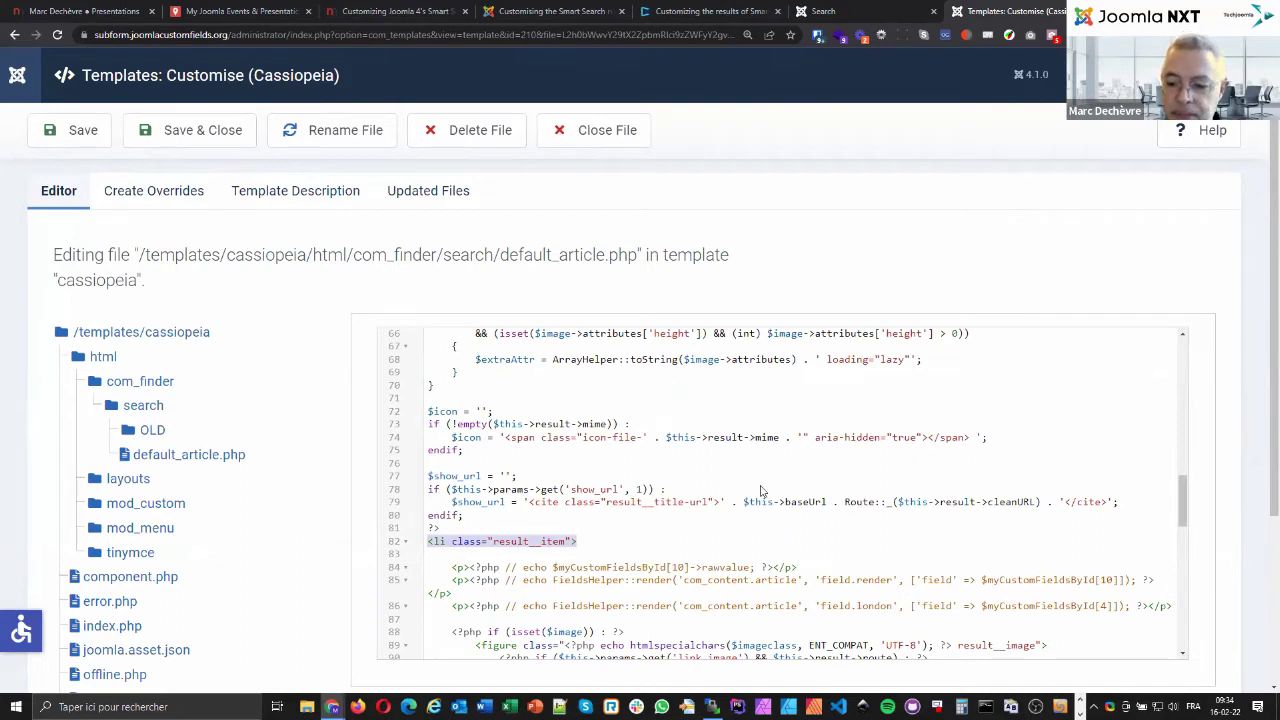
Uncomment the echo of $myCustomFieldsById[10]->rawvalue on line 84 and save the override file.
key(Down)
key(BackSpace)
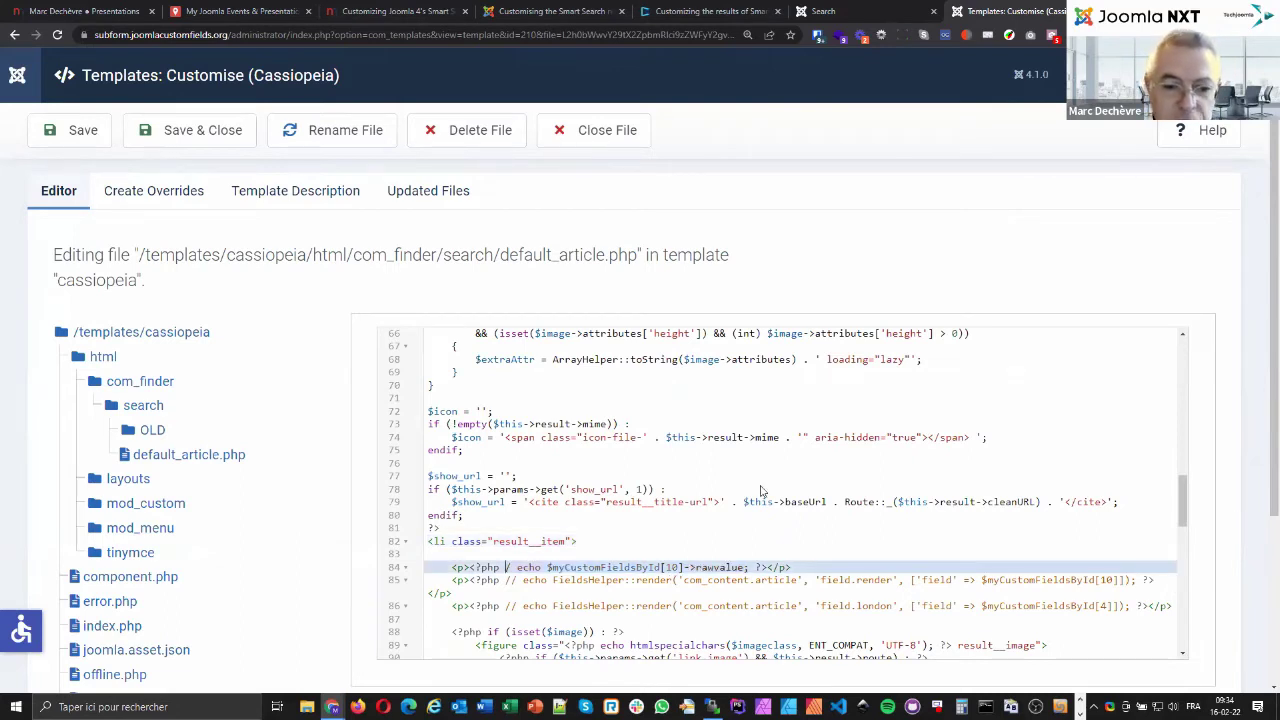
key(BackSpace)
key(Delete)
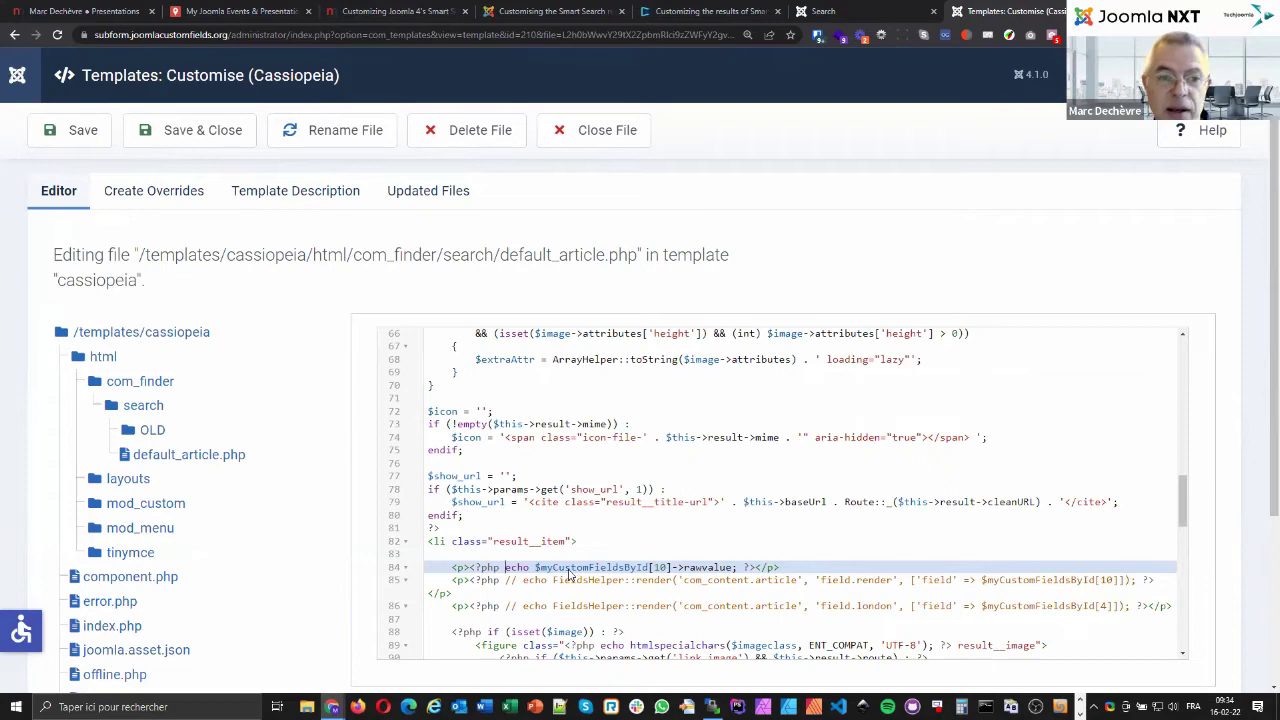
click(76, 145)
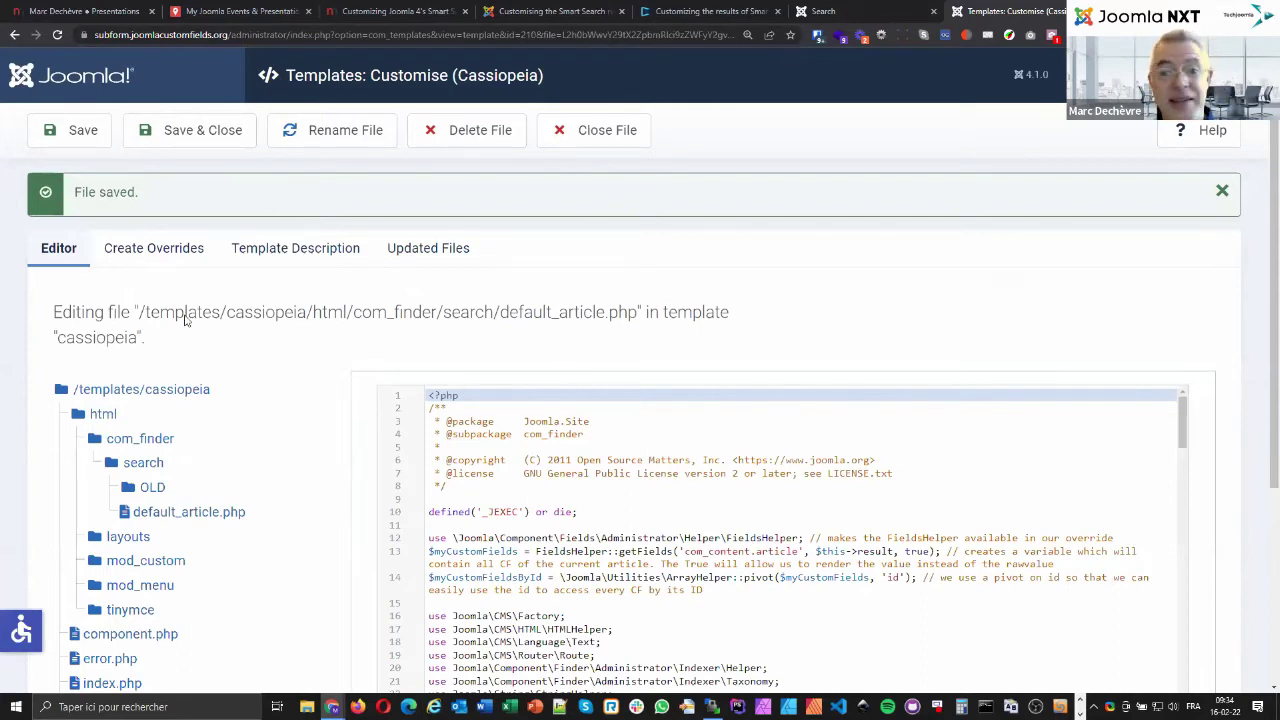
Open the Joomla administration in a new browser tab and open the article field "Custom Field for external URL" with ID 10.
key(ctrl+t)
text(https://subform.joomlacustomfields.org/administrator)
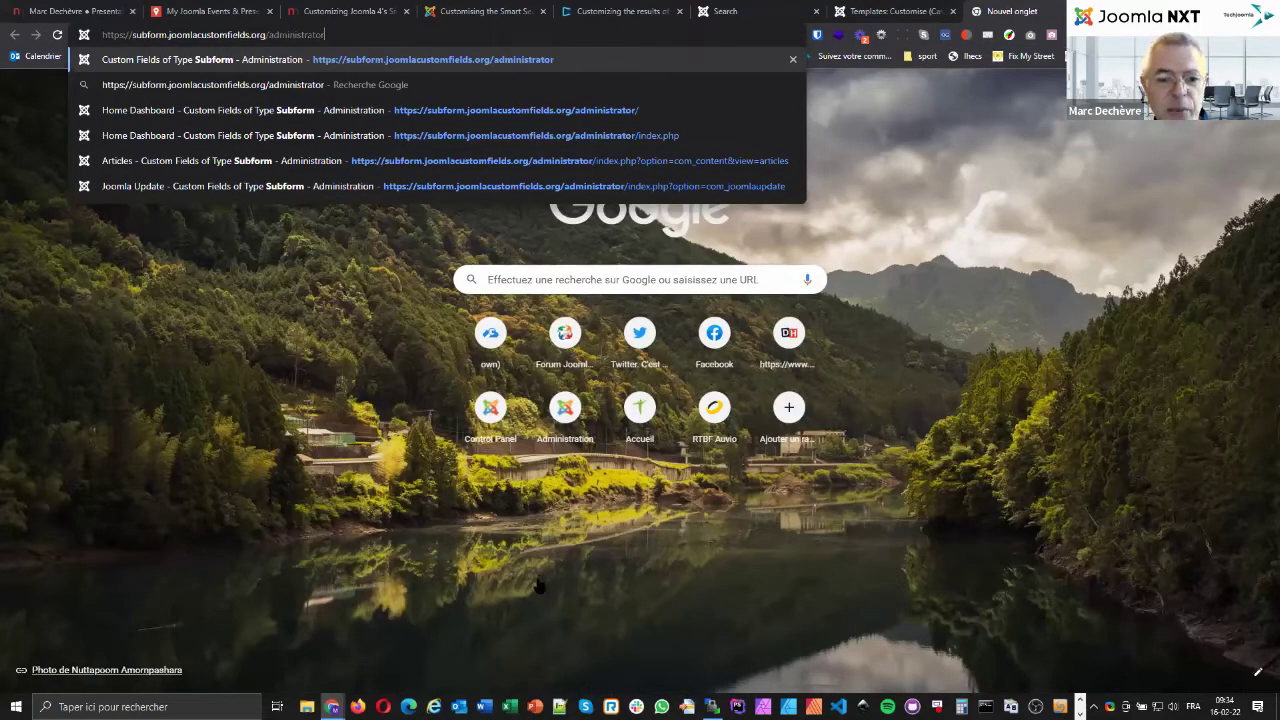
key(Return)
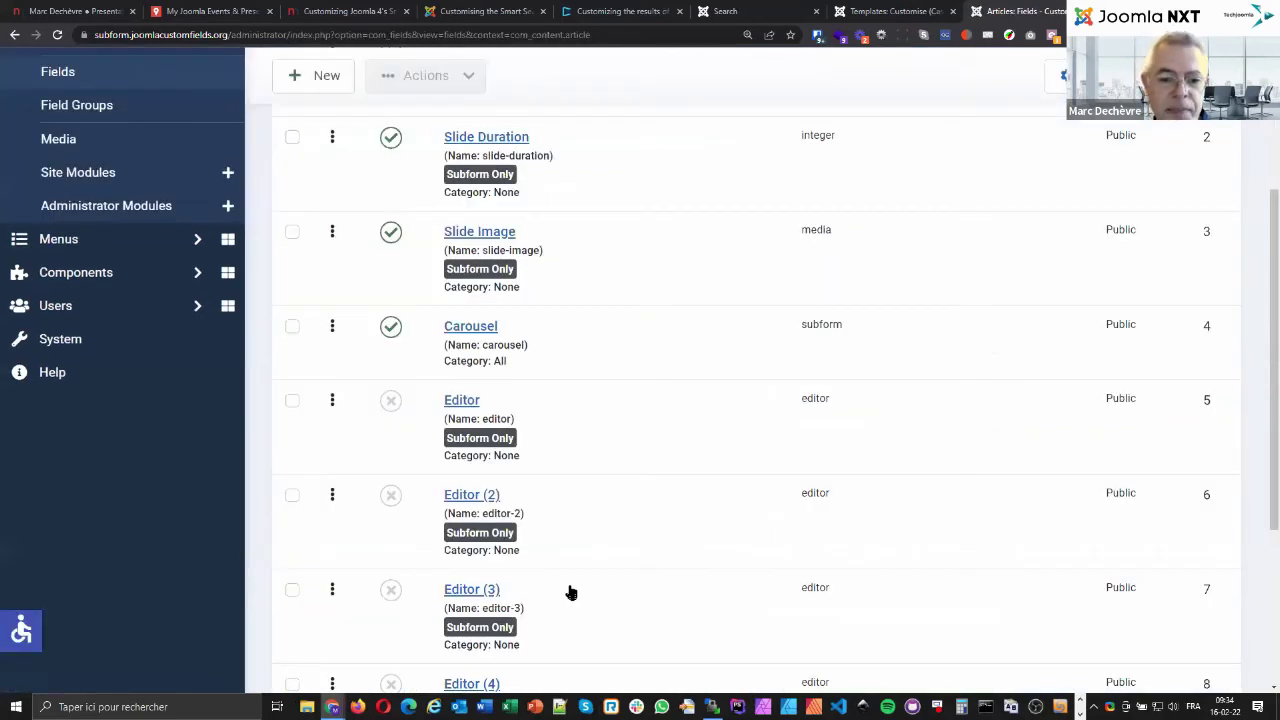
scroll(570, 593, down, 2)
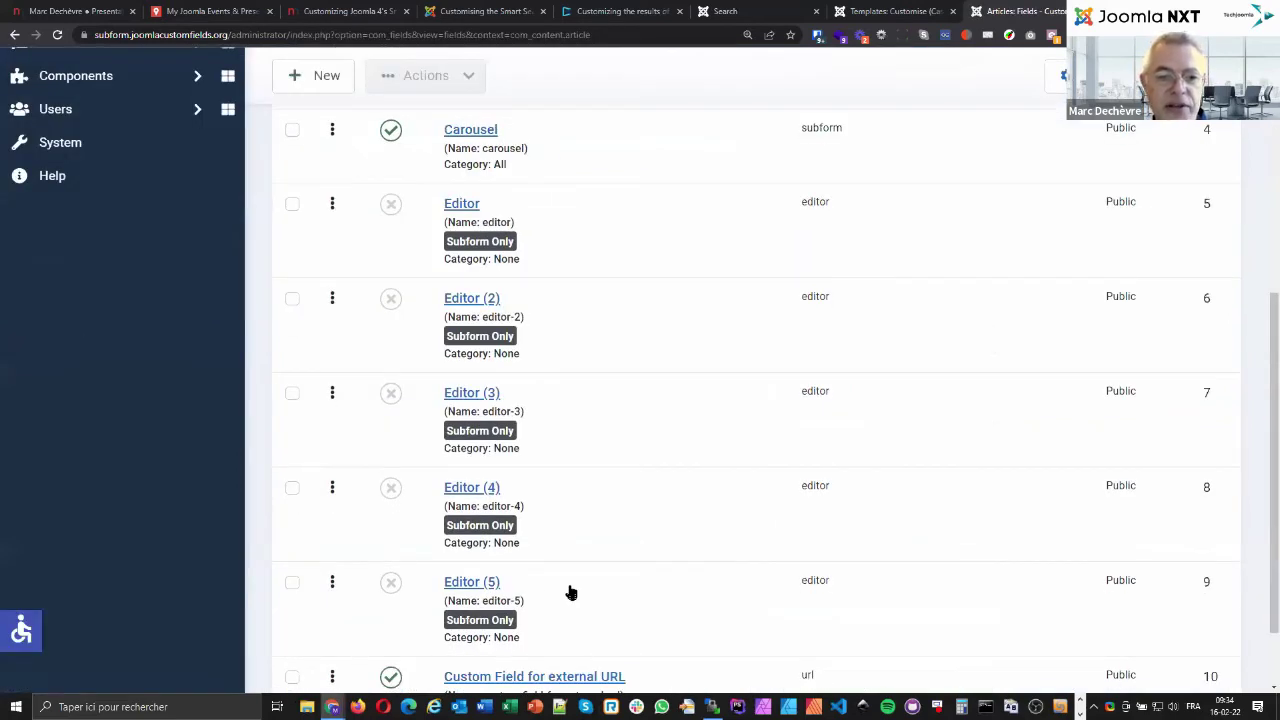
scroll(144, 395, down, 1)
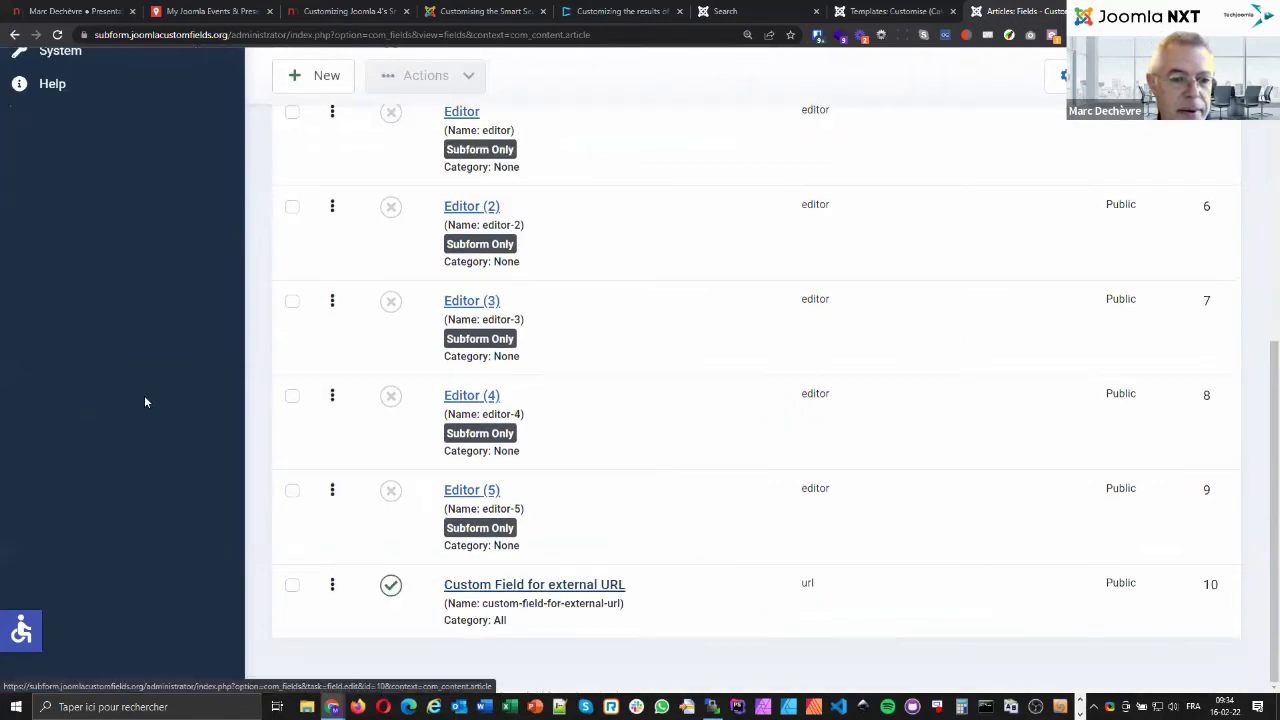
click(478, 207)
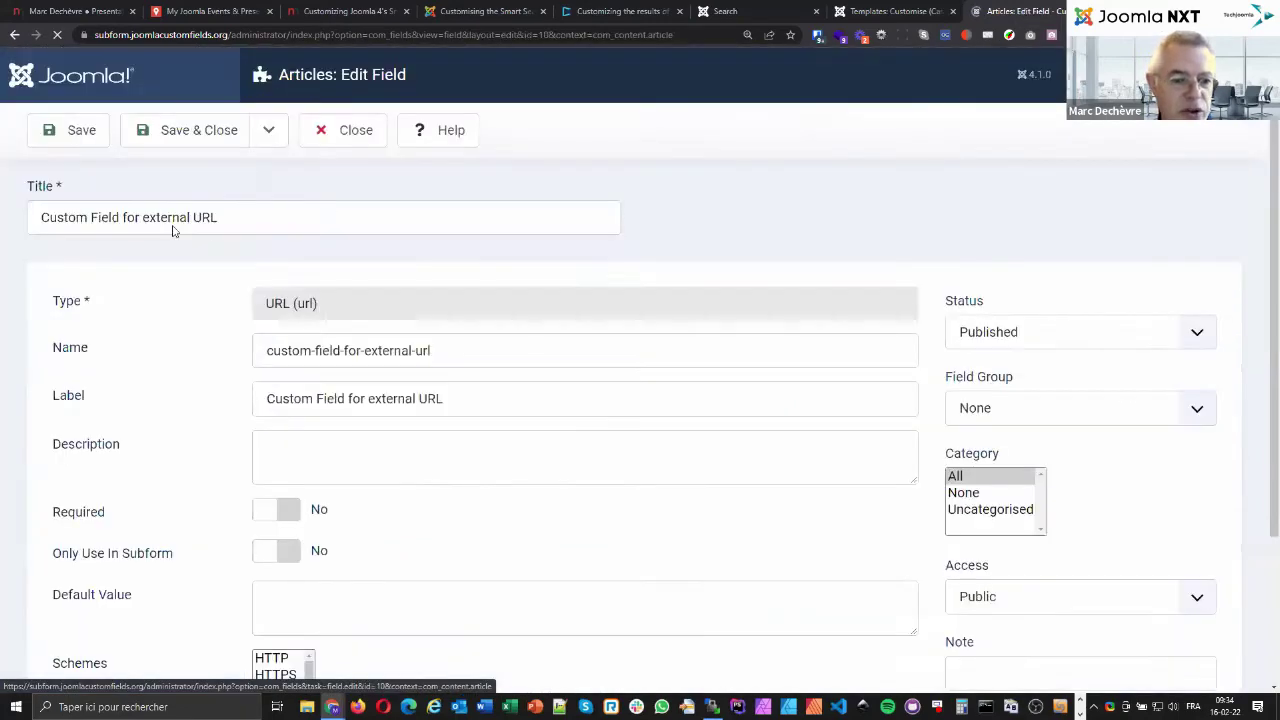
Look over the URL field's general settings and highlight its label text.
scroll(152, 300, down, 3)
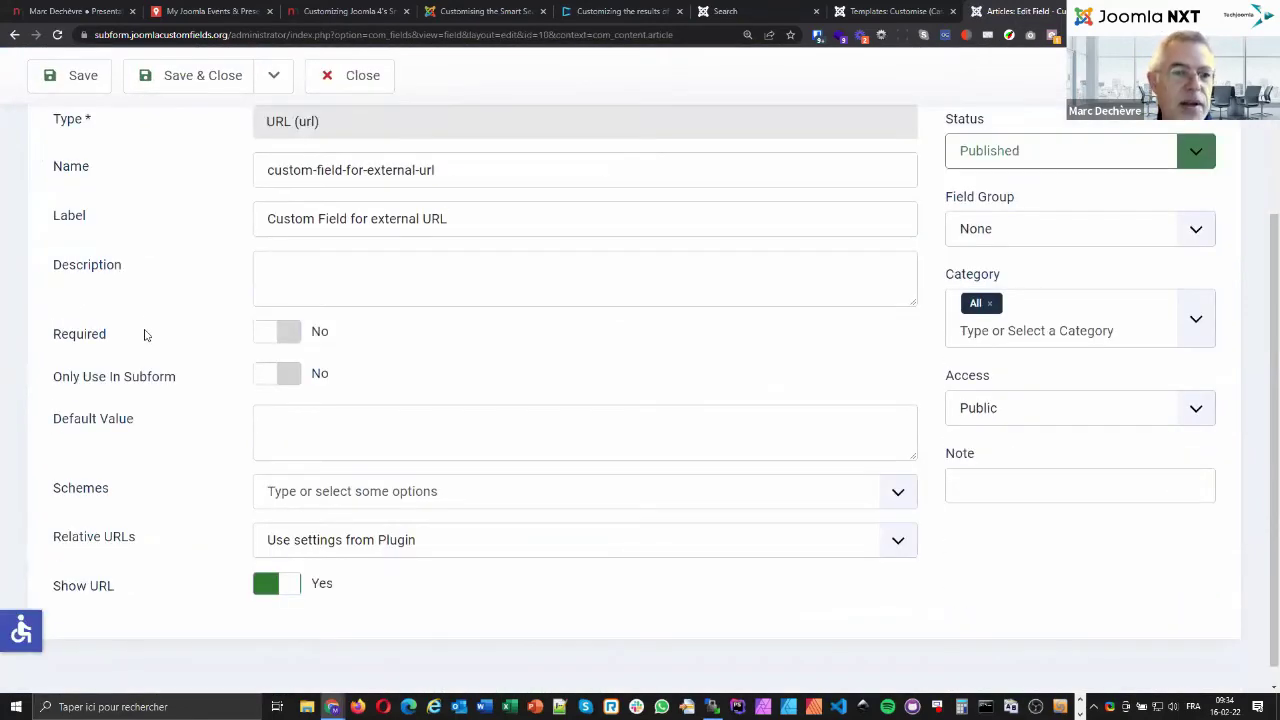
drag(450, 220, 166, 248)
scroll(155, 280, up, 2)
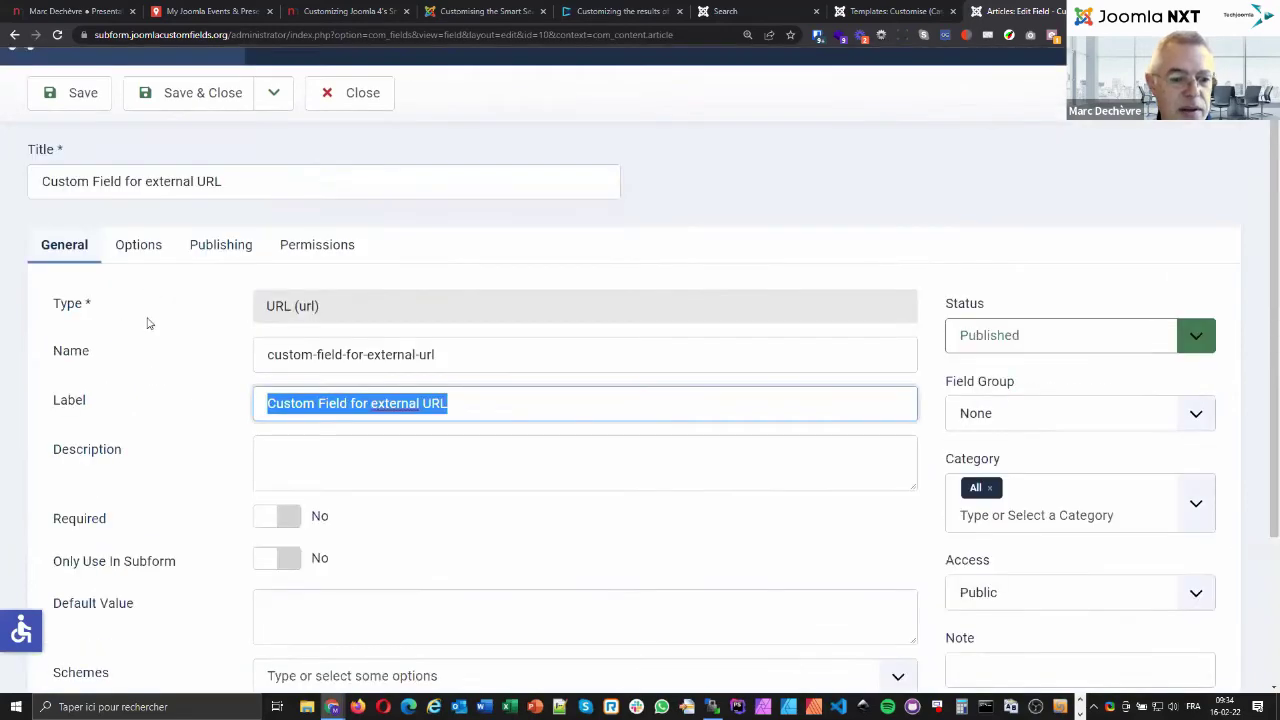
Examine the URL field's form and render options, highlighting the "btn btn-primary" value class, and close the field without changing it.
click(145, 349)
click(138, 282)
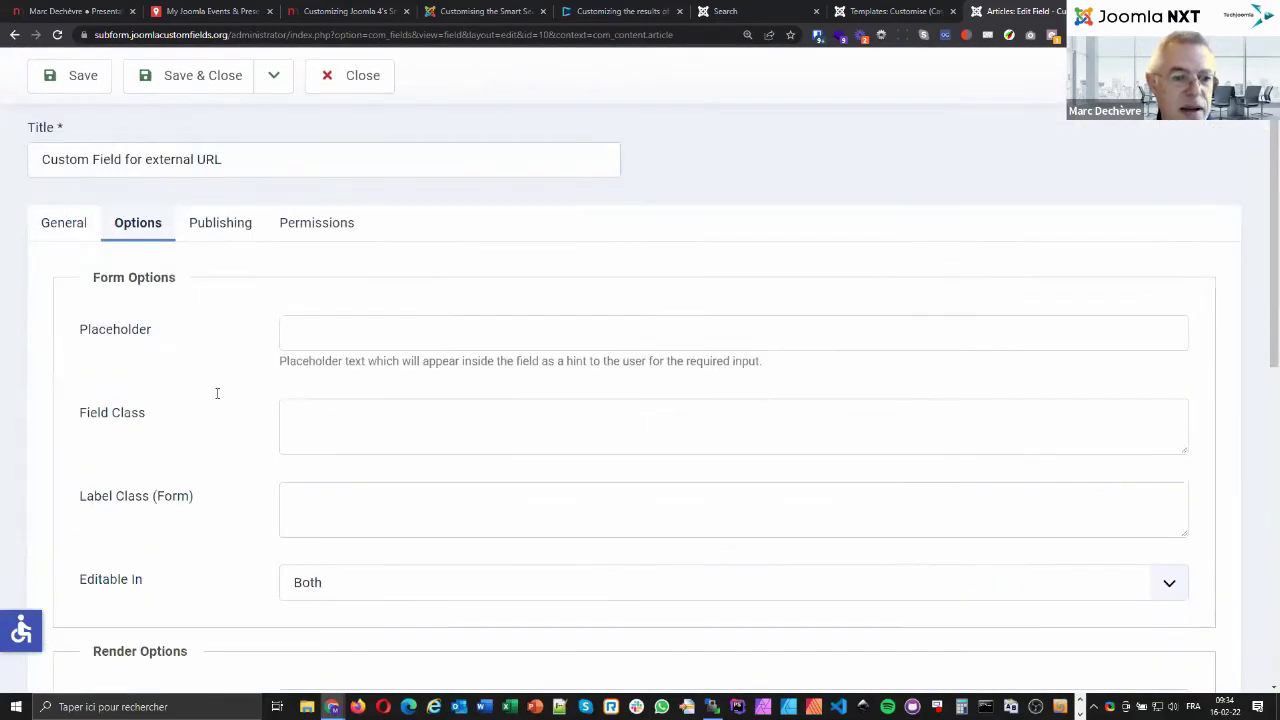
scroll(457, 405, down, 2)
scroll(457, 405, down, 3)
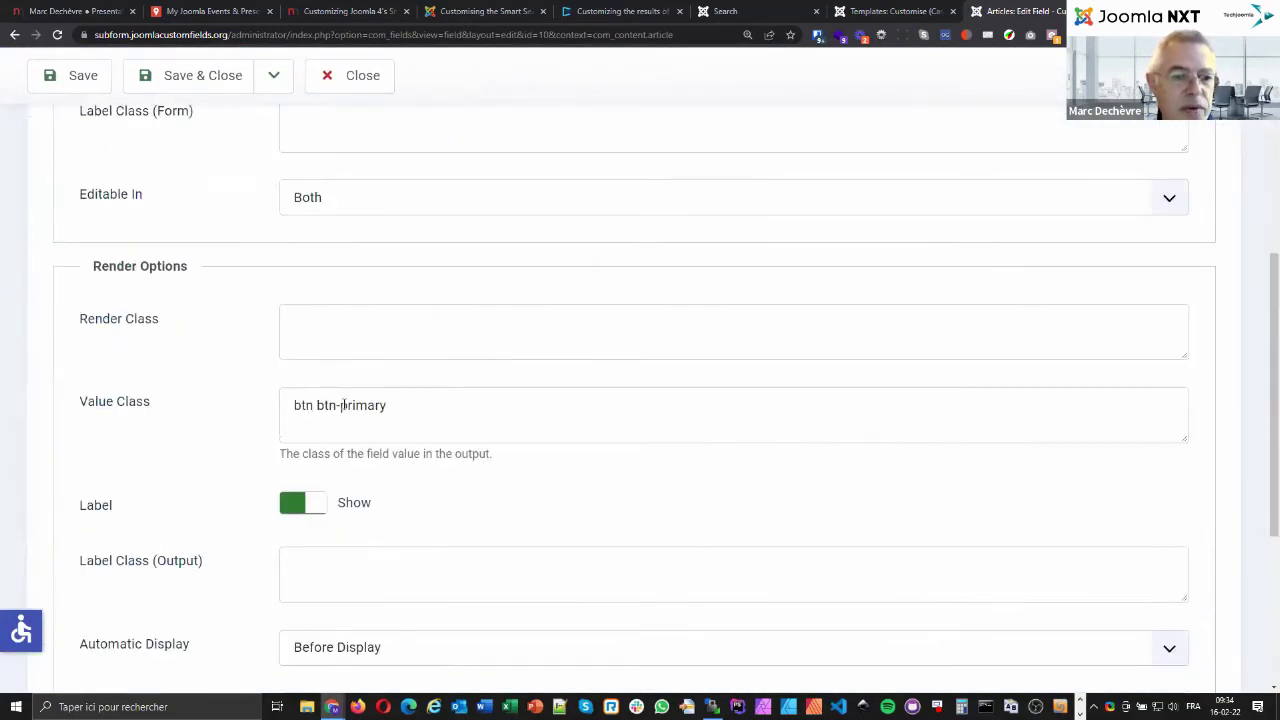
drag(390, 405, 226, 412)
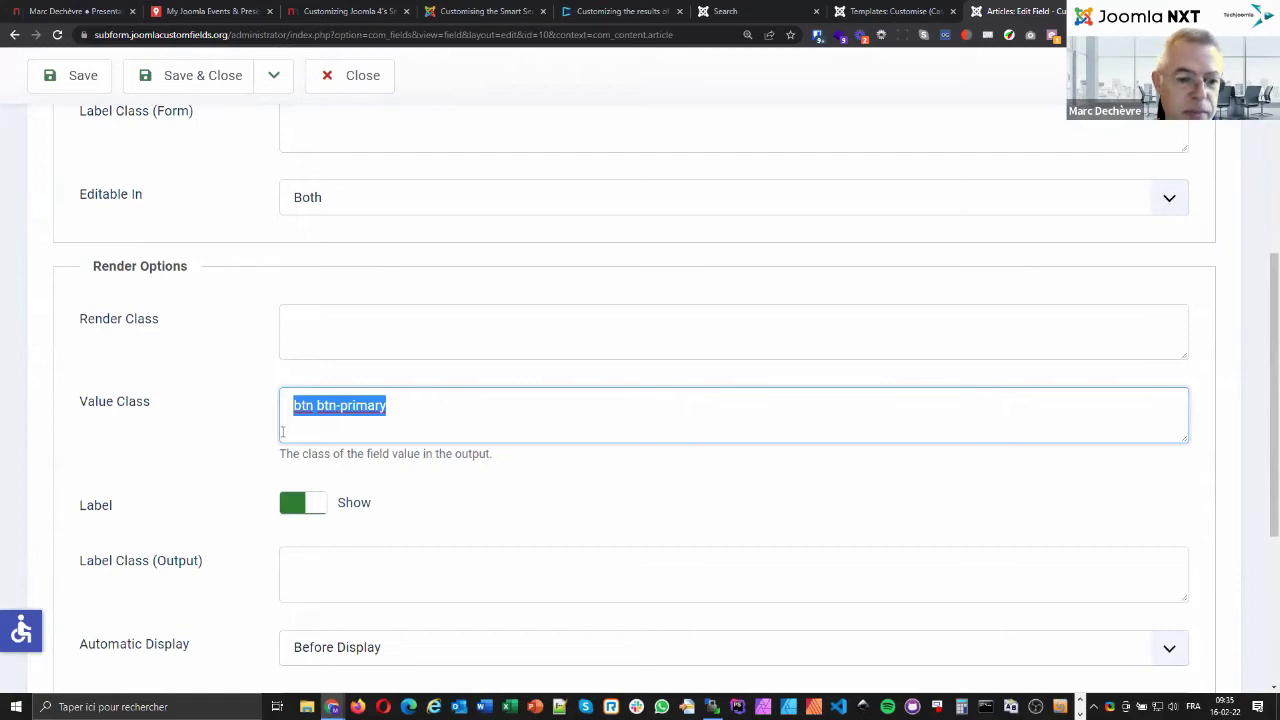
scroll(231, 455, down, 3)
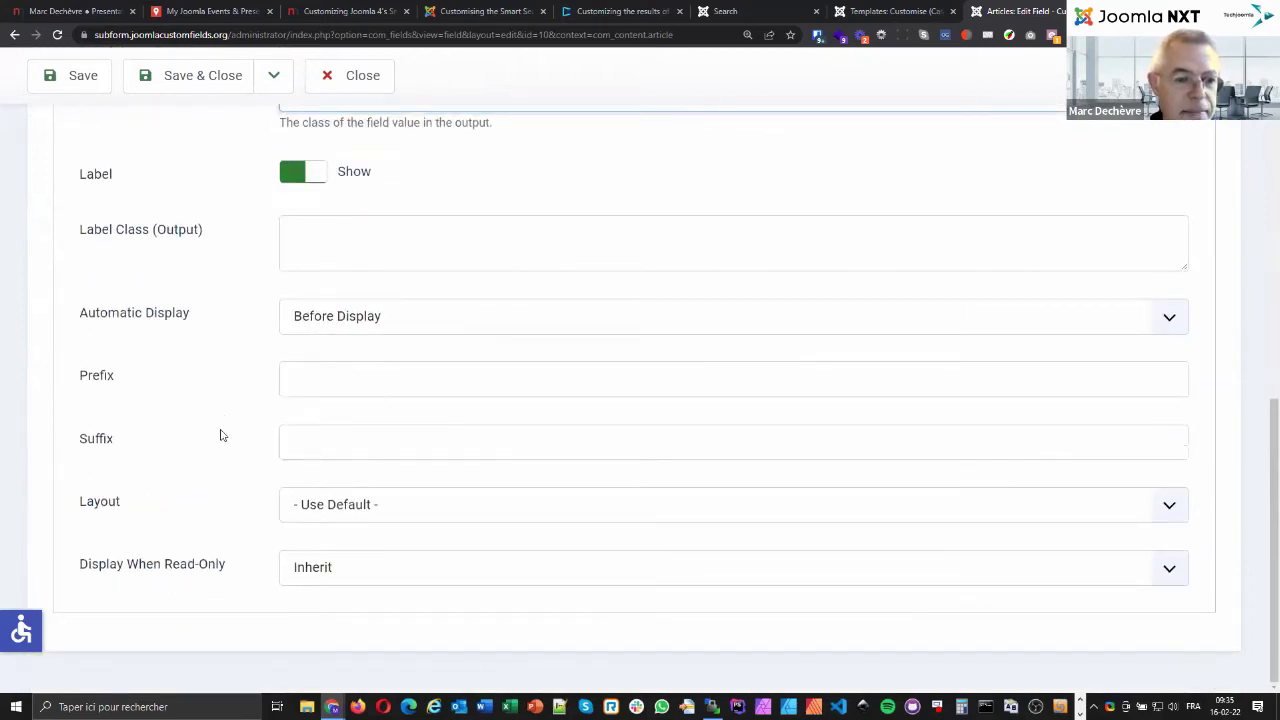
scroll(246, 428, up, 6)
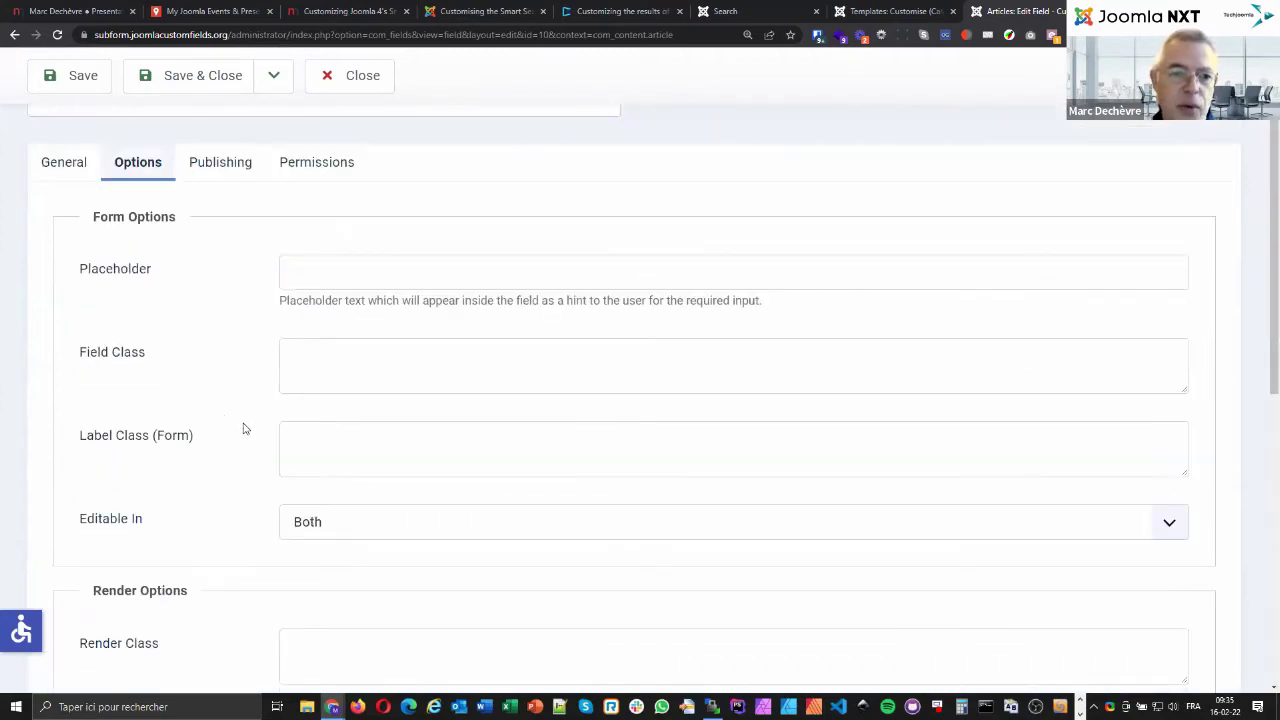
scroll(331, 209, up, 1)
click(365, 130)
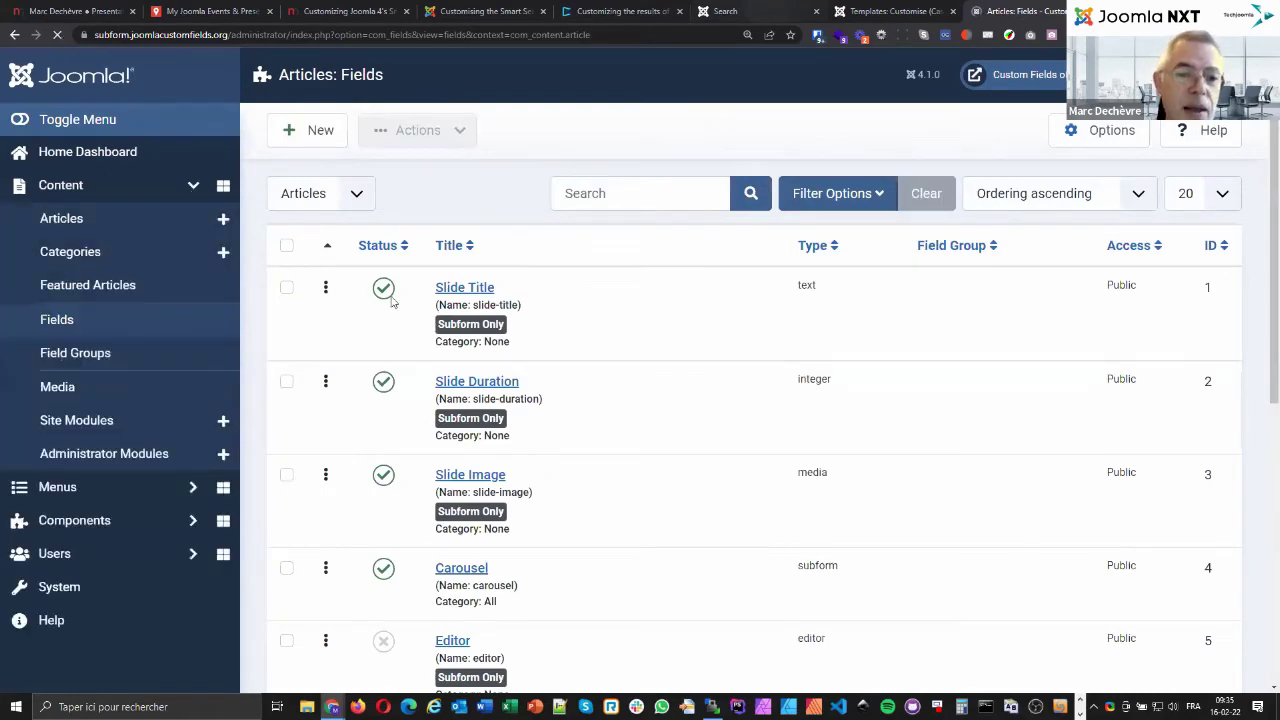
Show the "lorem" search results page and highlight the raw URLs above the images on the article cards.
click(745, 12)
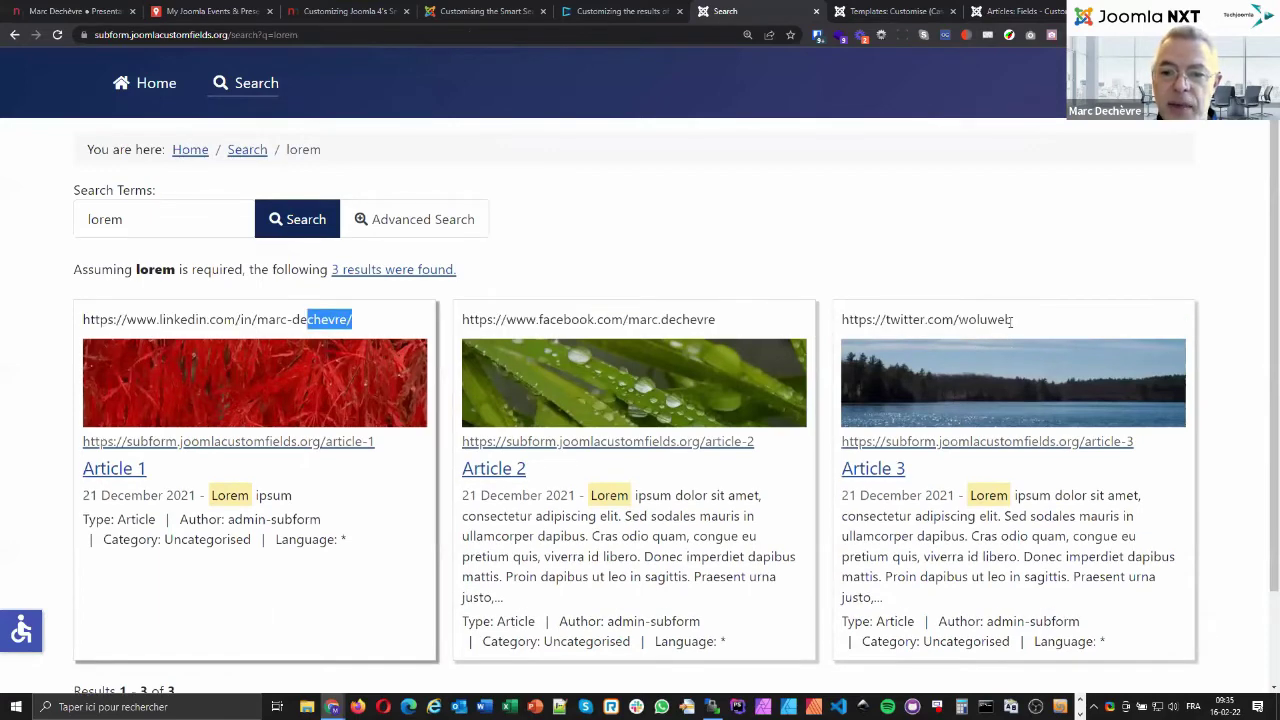
drag(1011, 320, 845, 318)
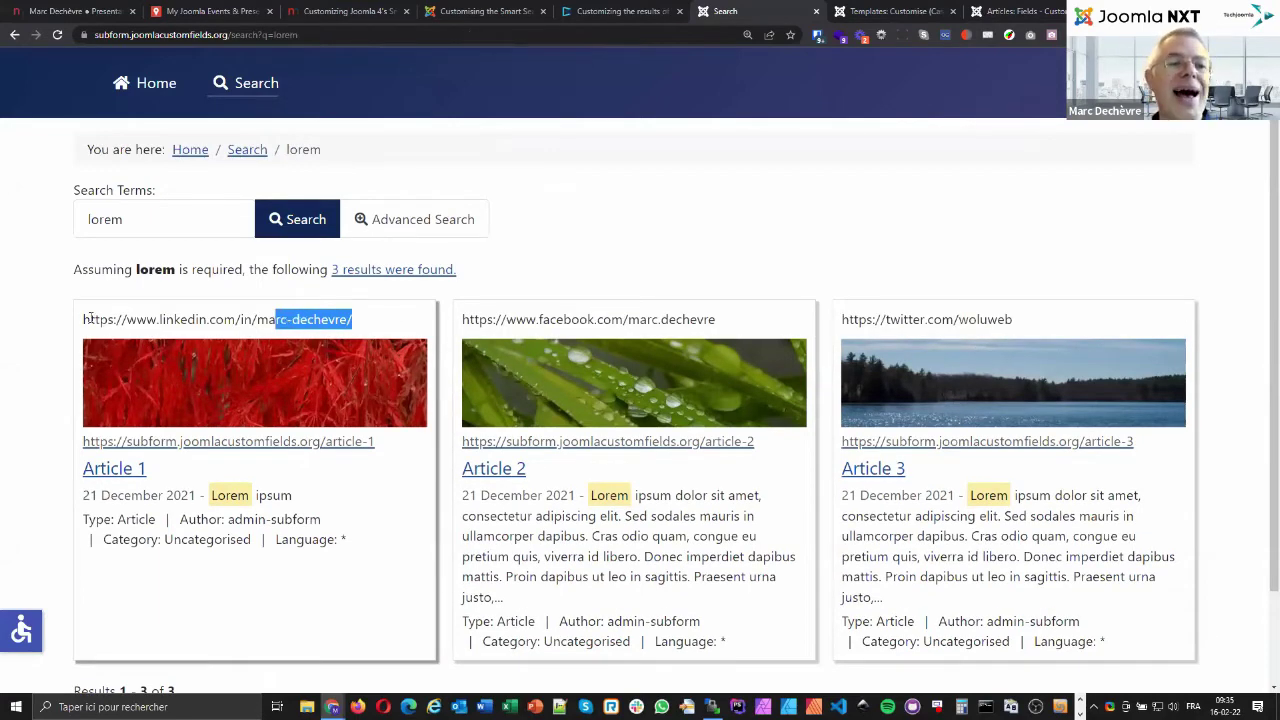
triple_click(588, 319)
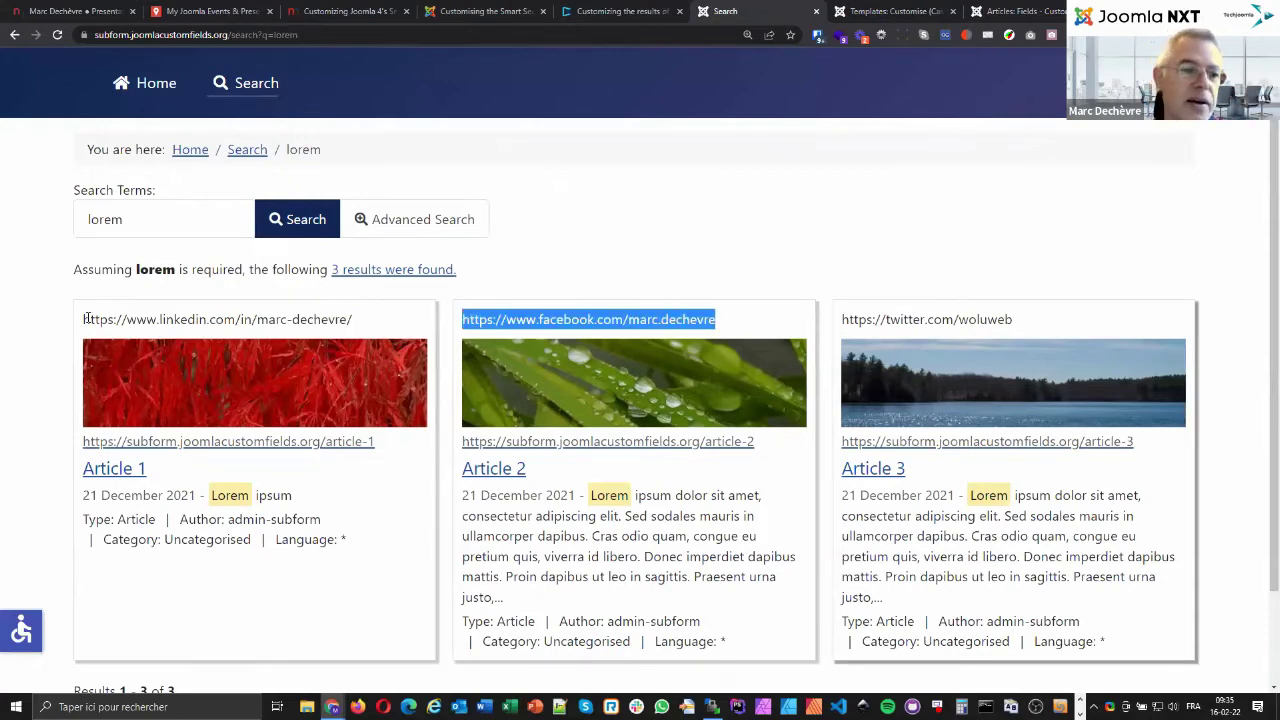
drag(86, 318, 361, 330)
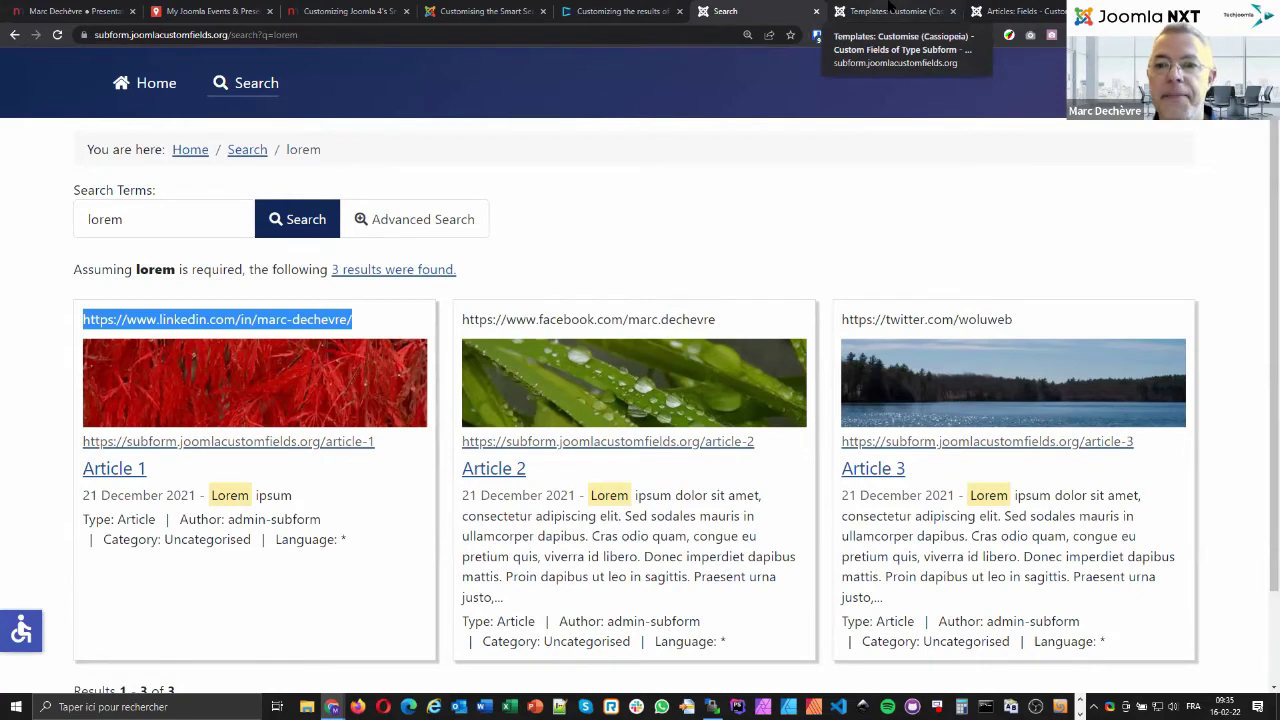
Go back to the presentation and read section 7.2.3 on displaying a custom field's value, highlighting "->value".
click(889, 9)
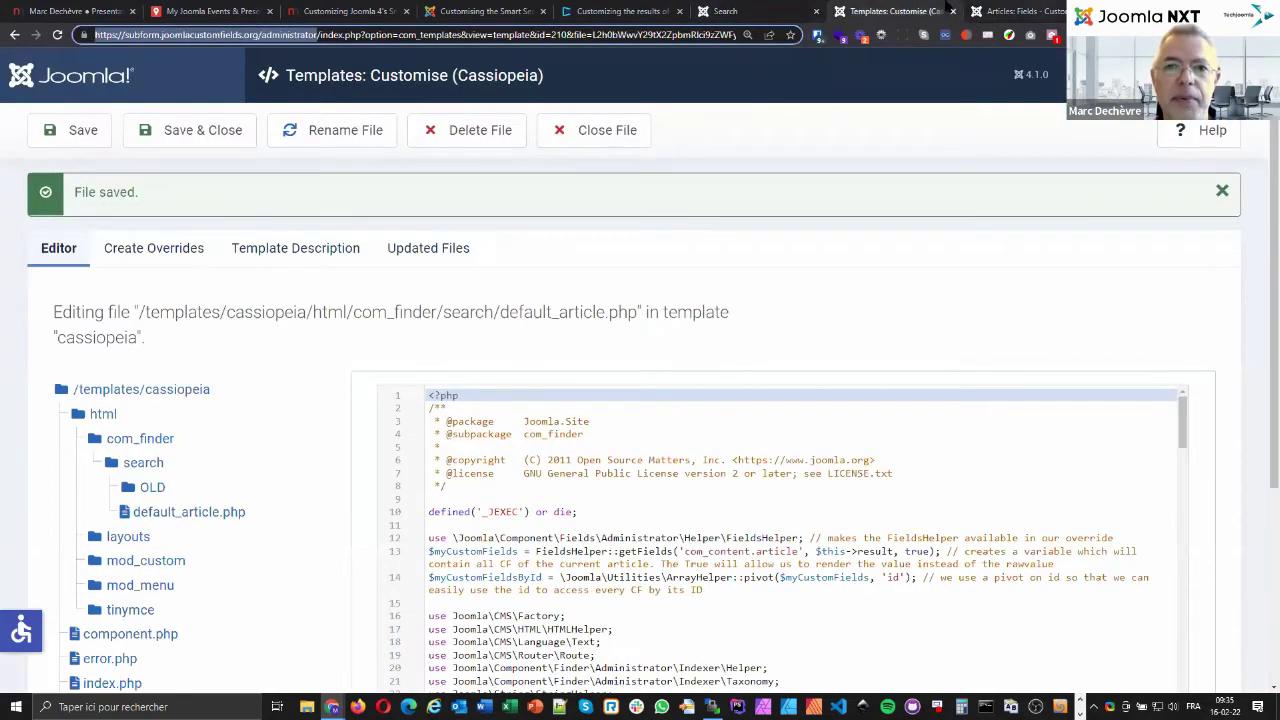
key(ctrl+Tab)
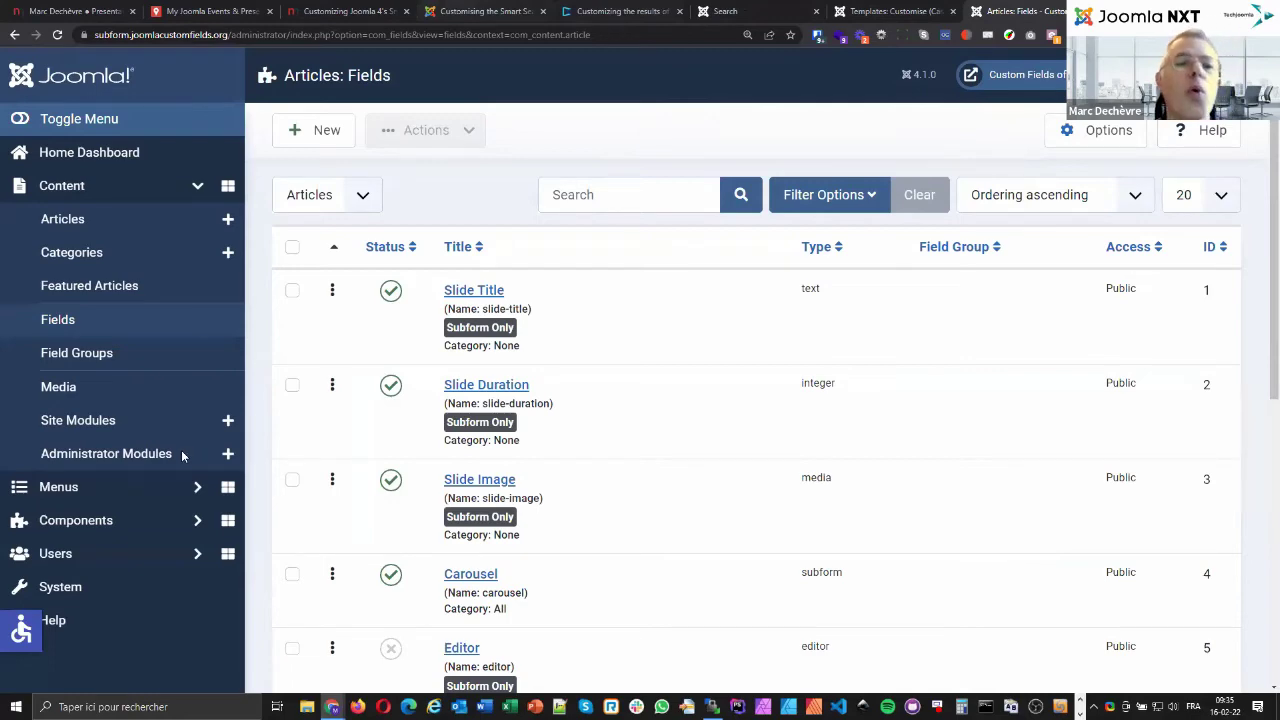
key(ctrl+3)
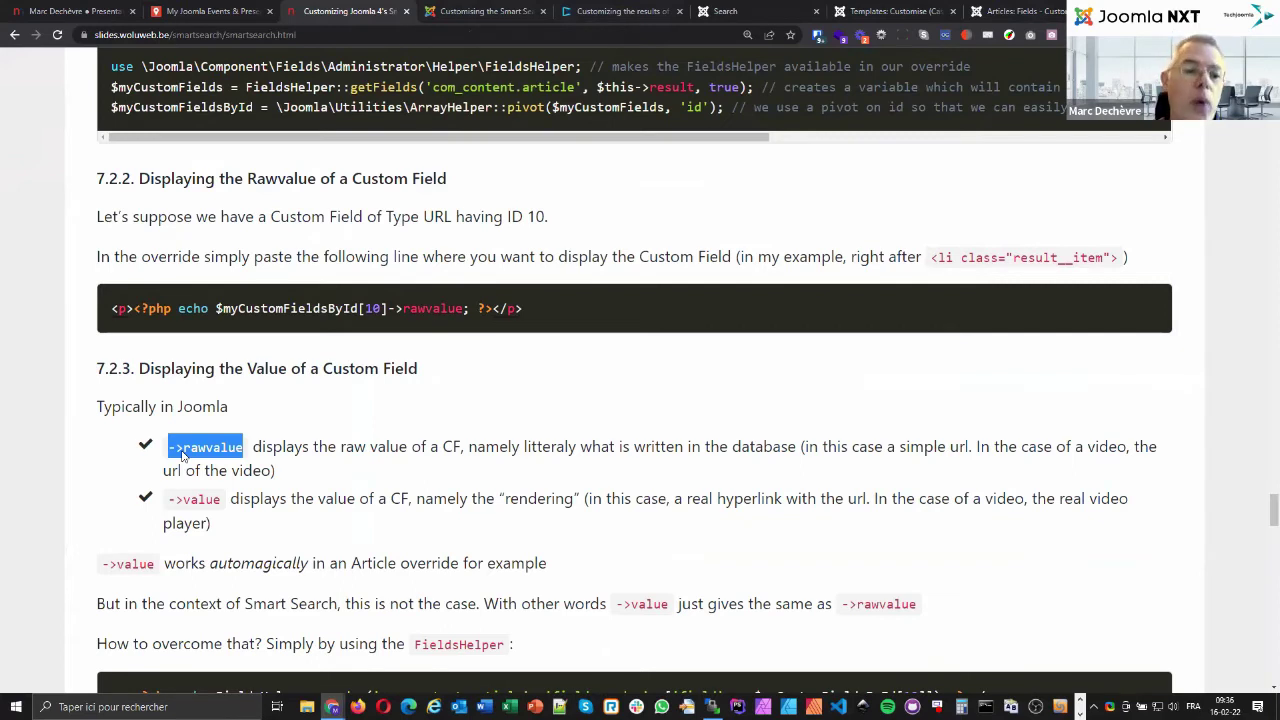
click(217, 497)
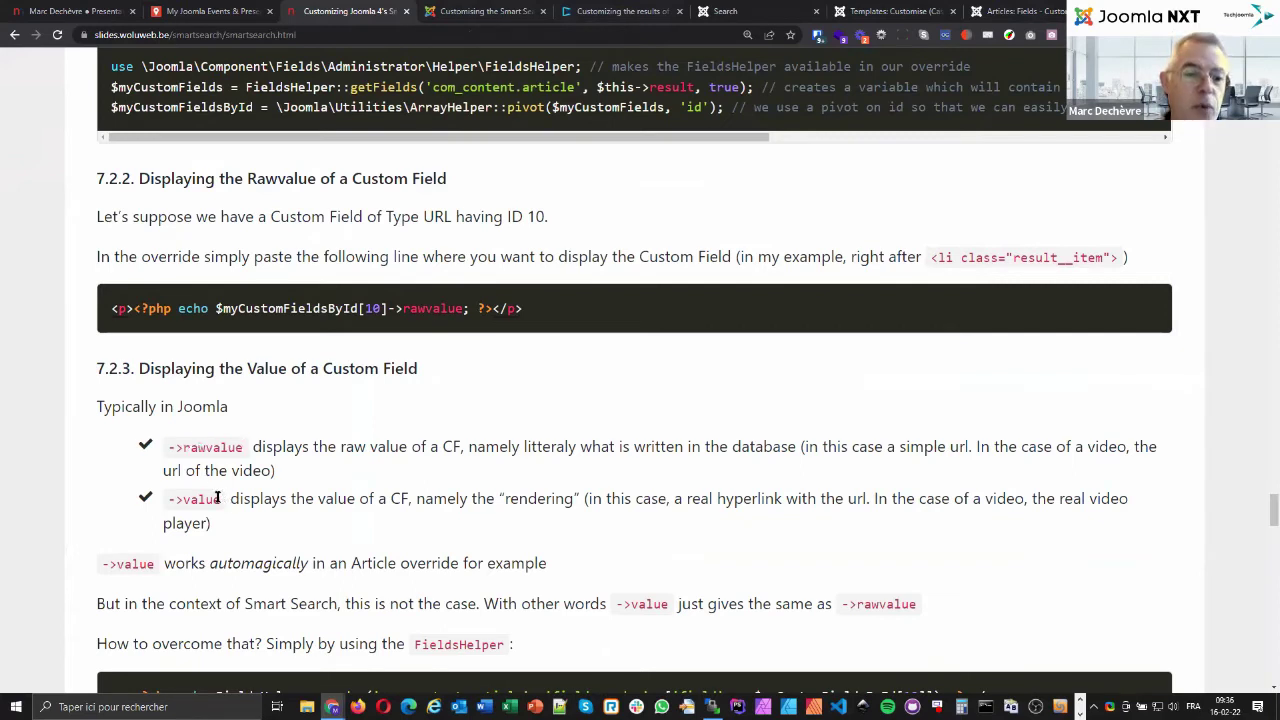
drag(217, 497, 172, 497)
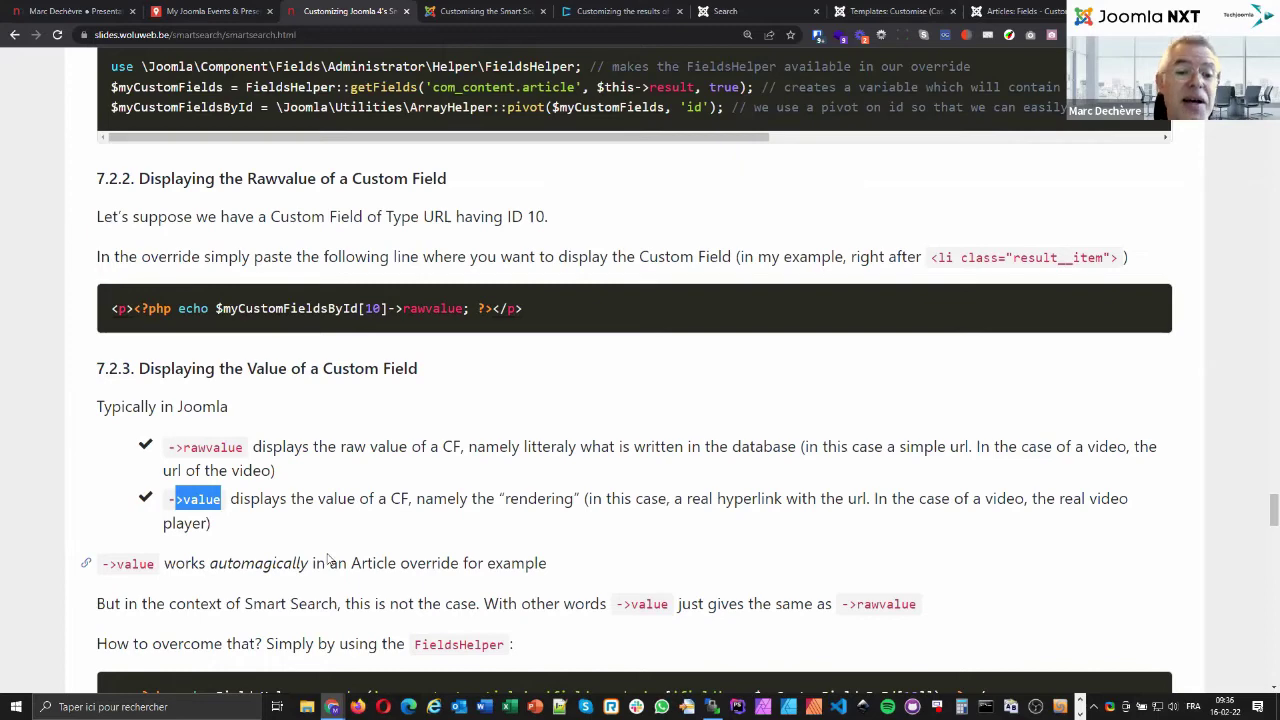
scroll(328, 383, down, 2)
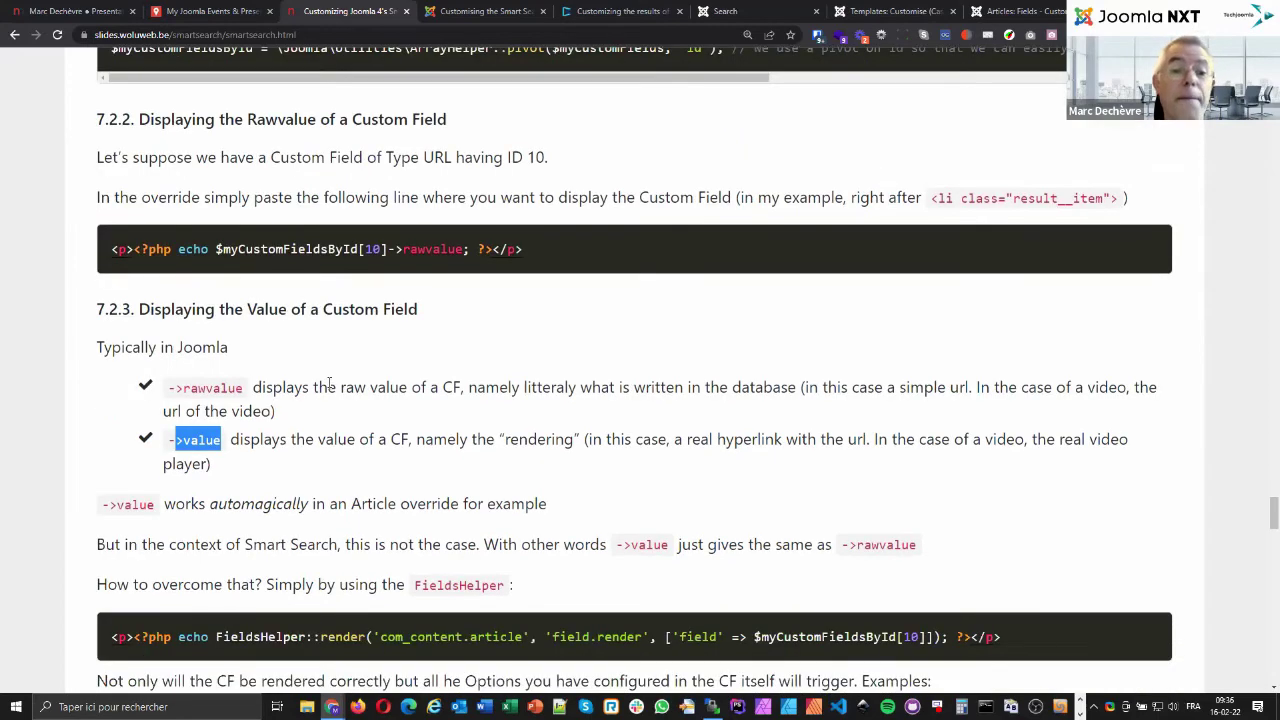
Read section 7.2.3's FieldsHelper::render code line, highlighting "FieldsHelper", "field.render" and the field ID 10.
scroll(325, 381, down, 1)
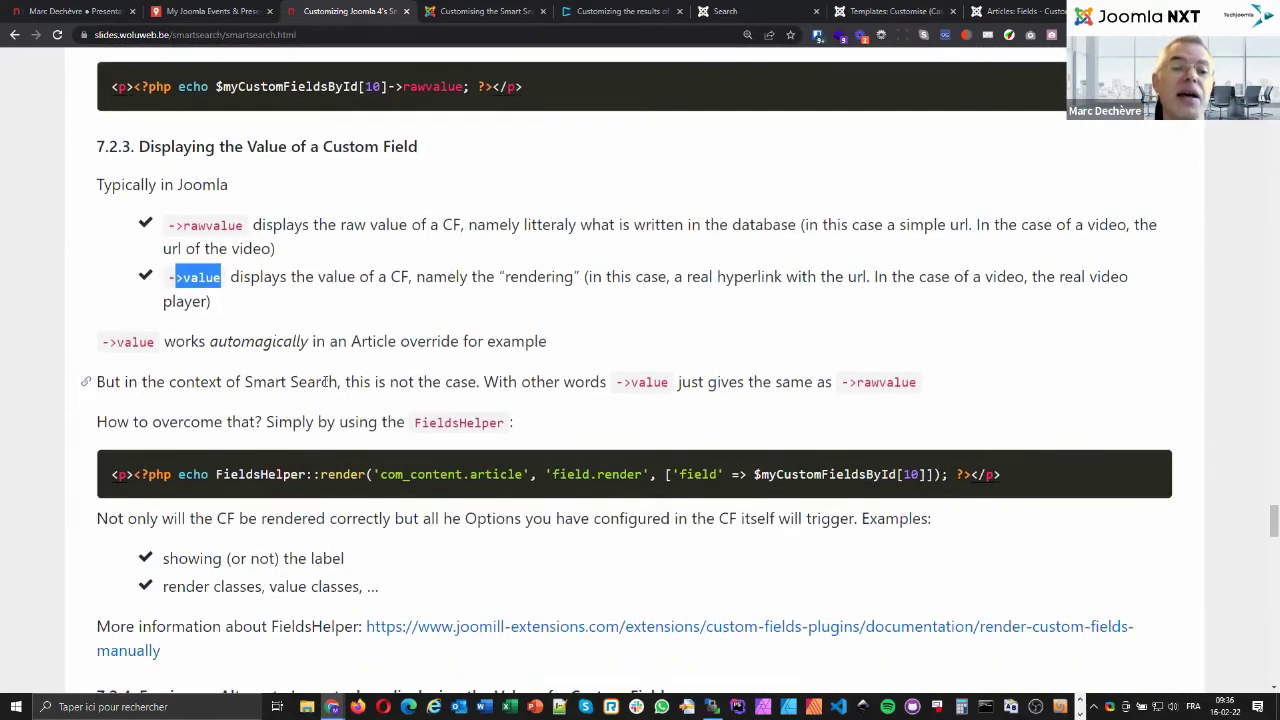
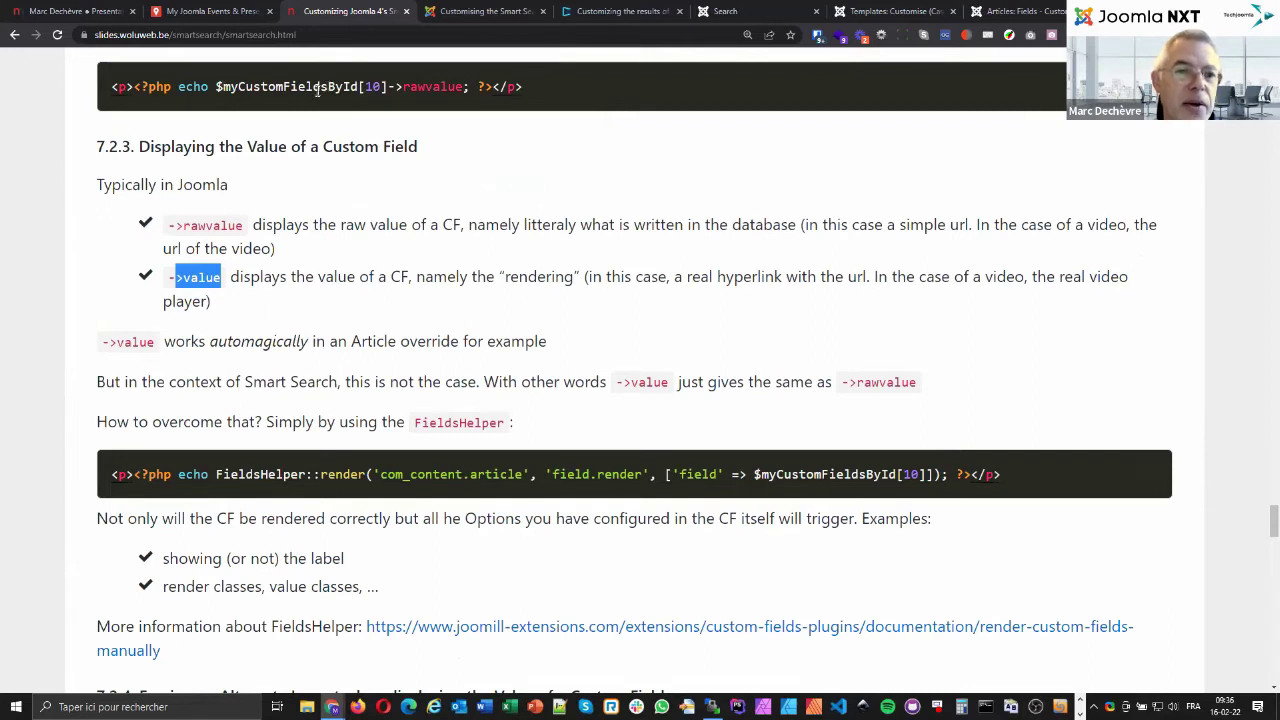
drag(178, 87, 458, 86)
drag(217, 474, 309, 474)
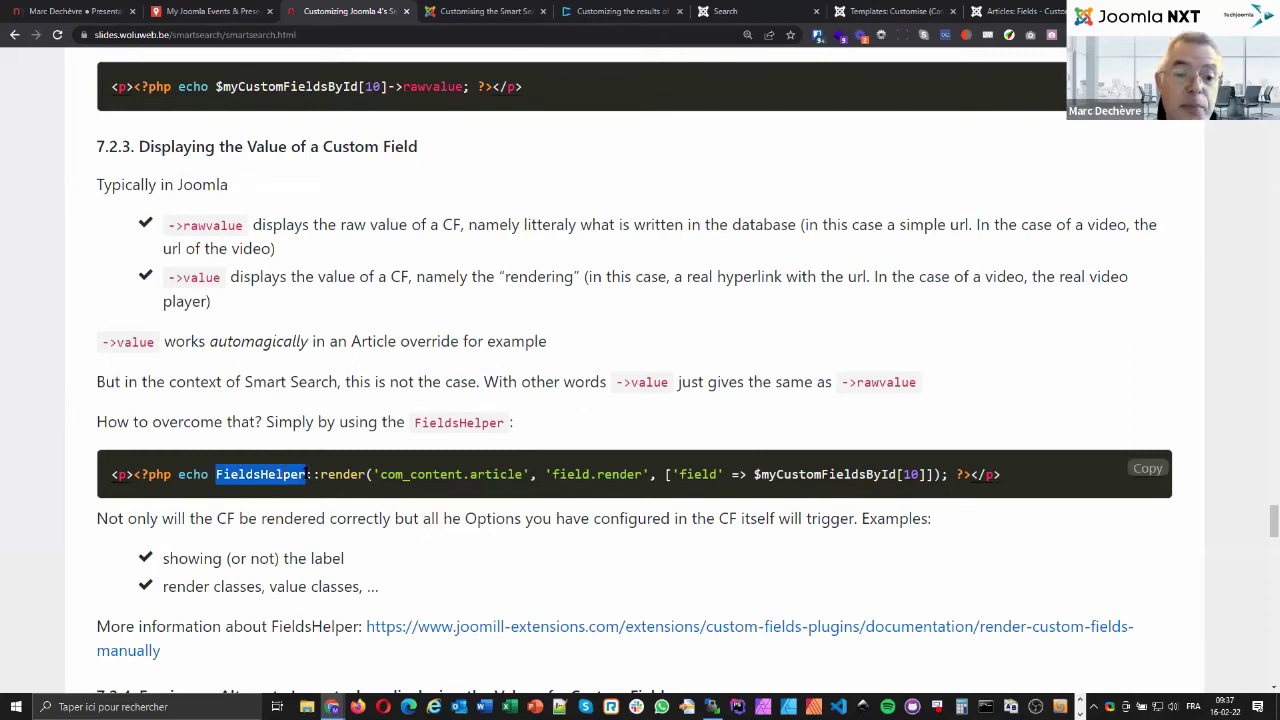
click(305, 474)
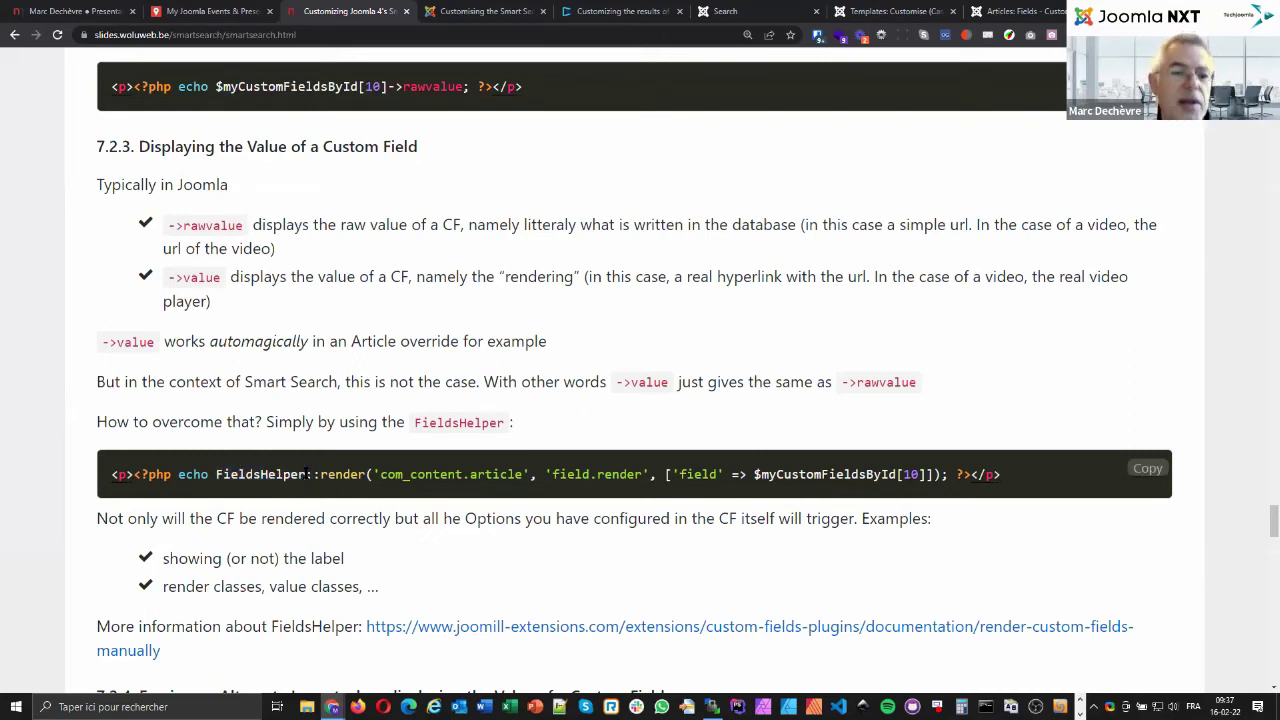
drag(113, 478, 1015, 478)
click(1015, 478)
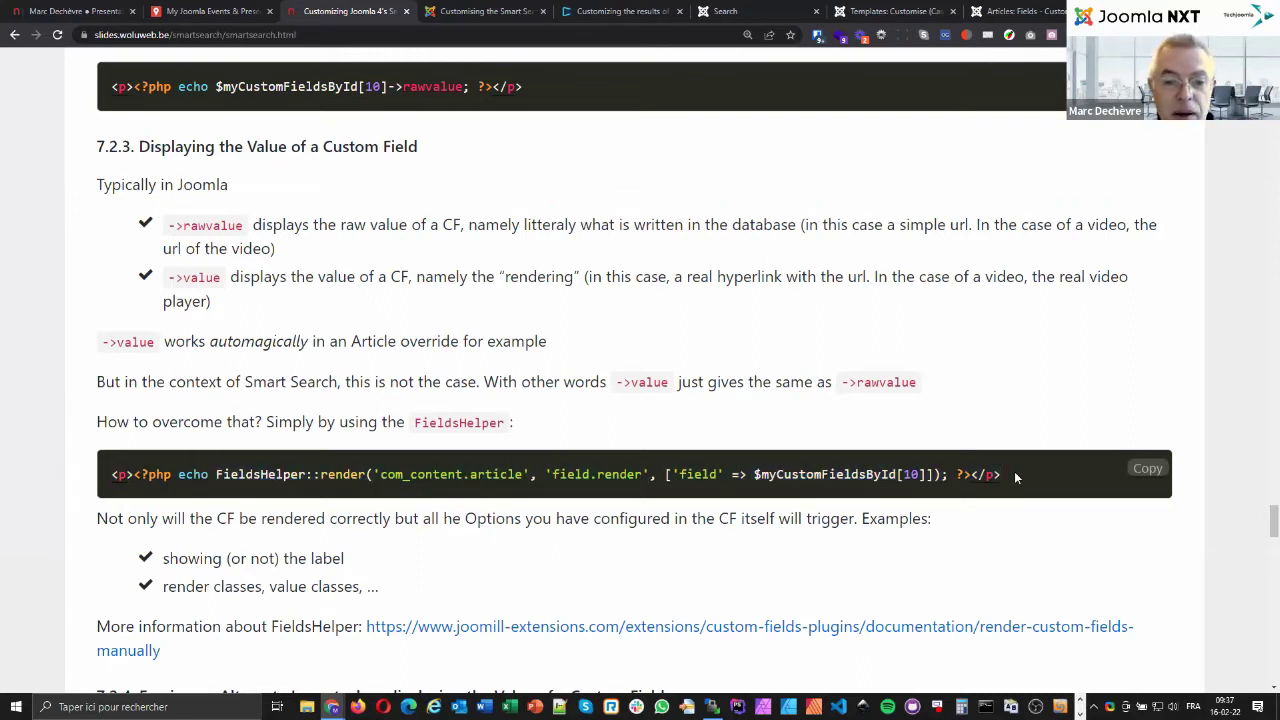
drag(553, 474, 634, 474)
click(595, 474)
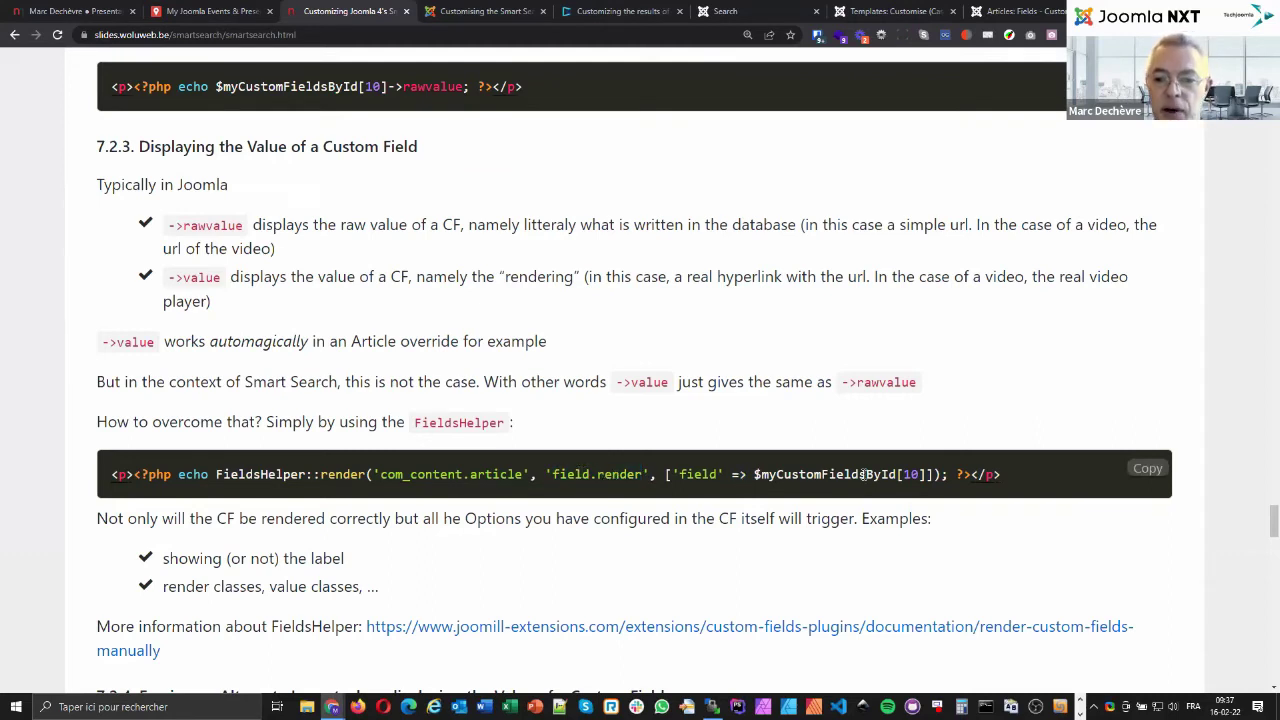
double_click(911, 474)
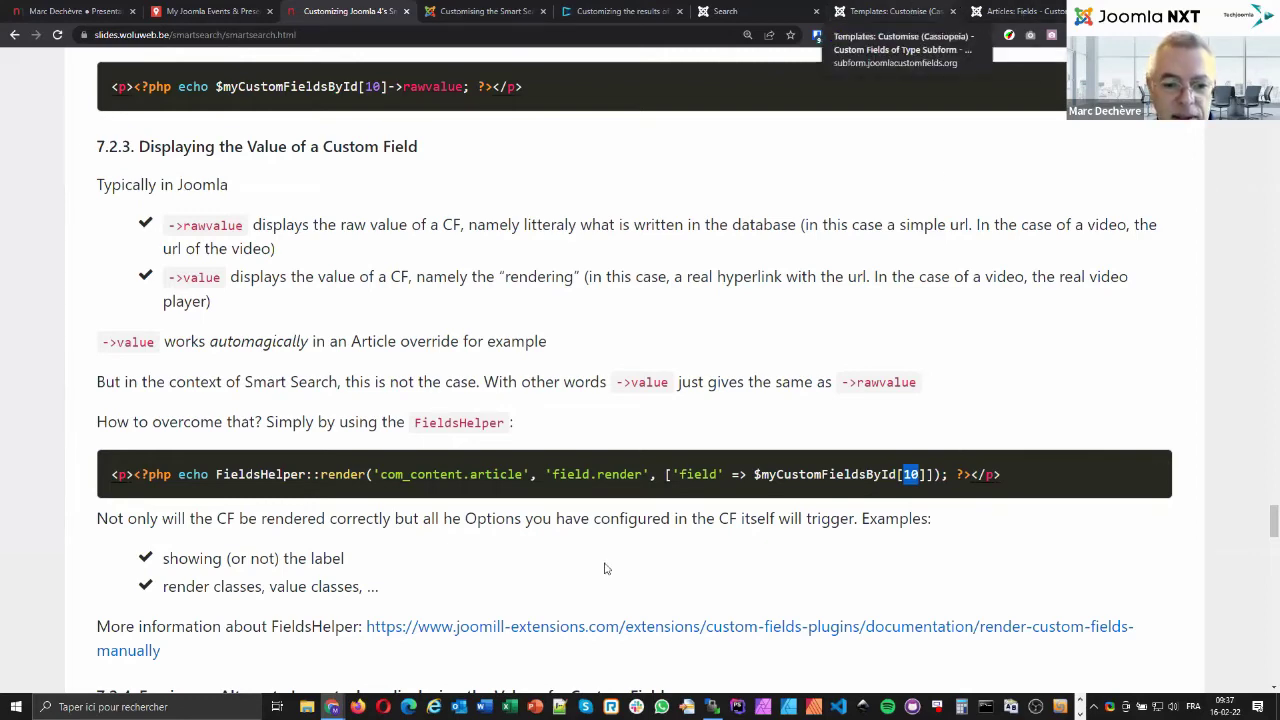
Uncomment the FieldsHelper::render line for custom field 10 in the default_article.php override and save the file.
key(ctrl+7)
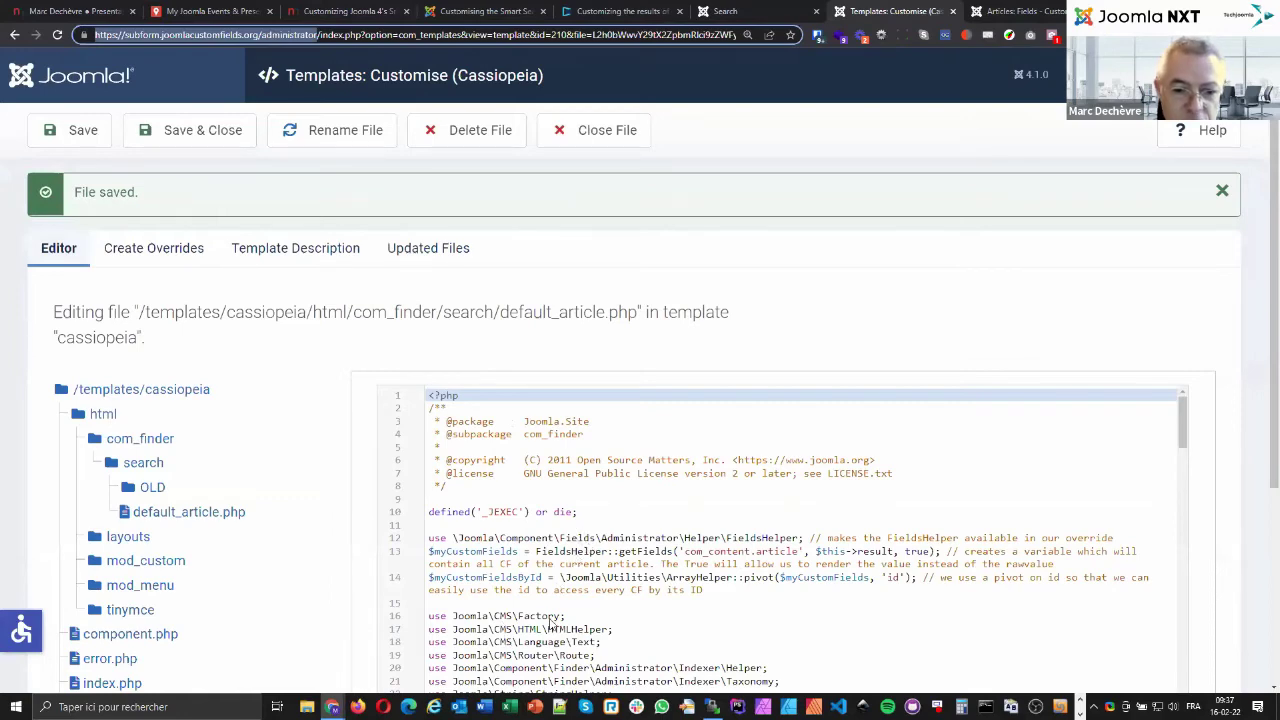
scroll(549, 624, down, 5)
scroll(549, 624, down, 1)
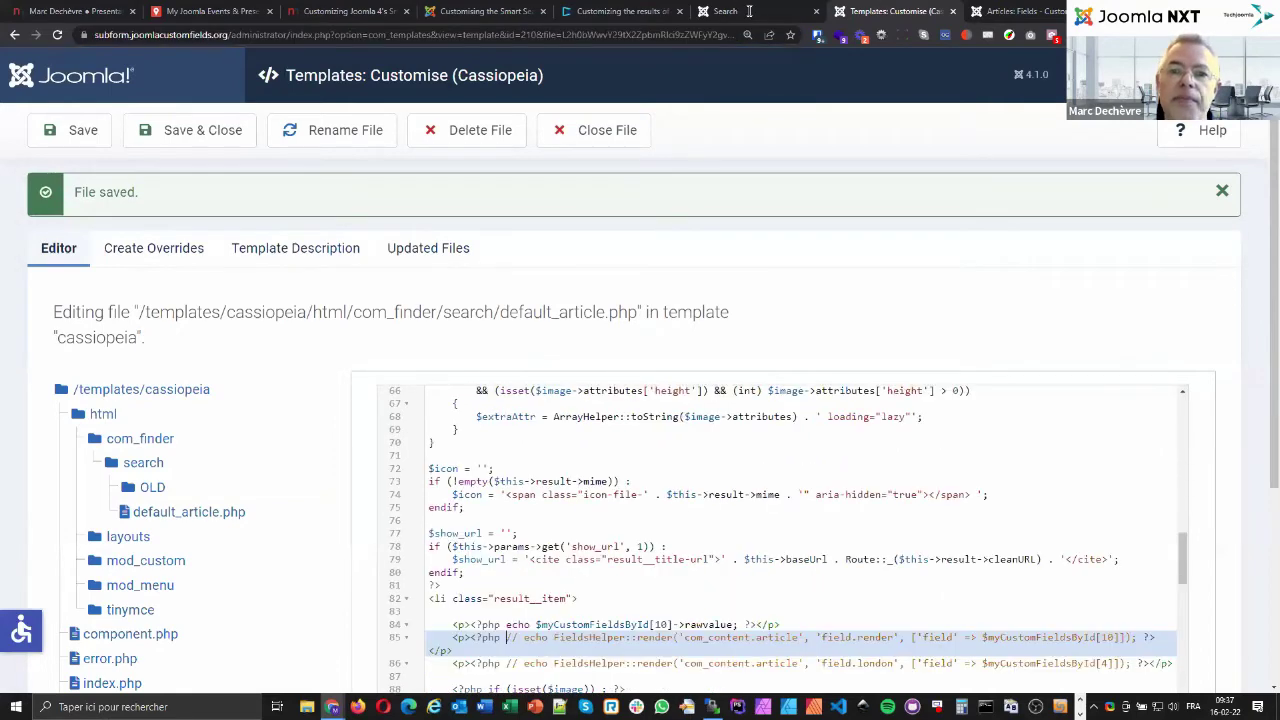
key(Delete)
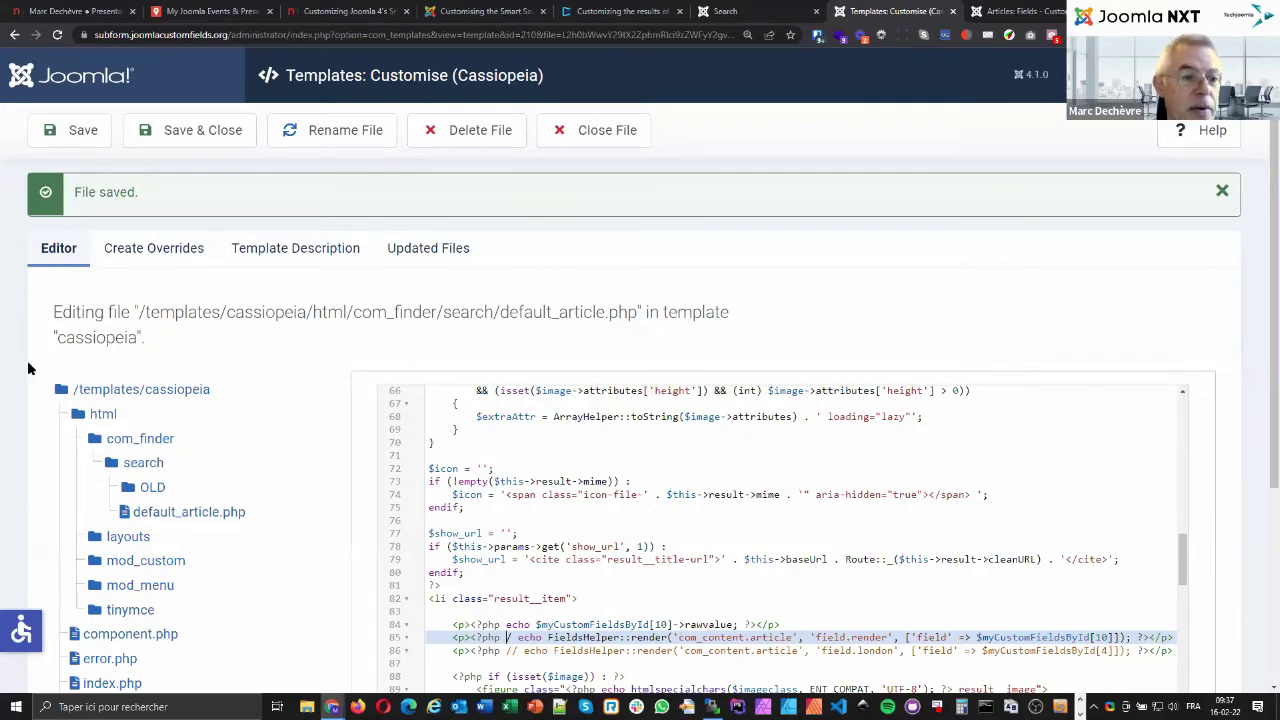
Reload the "lorem" search results and highlight the "Custom Field for external URL:" label on the first article card.
key(ctrl+shift+Tab)
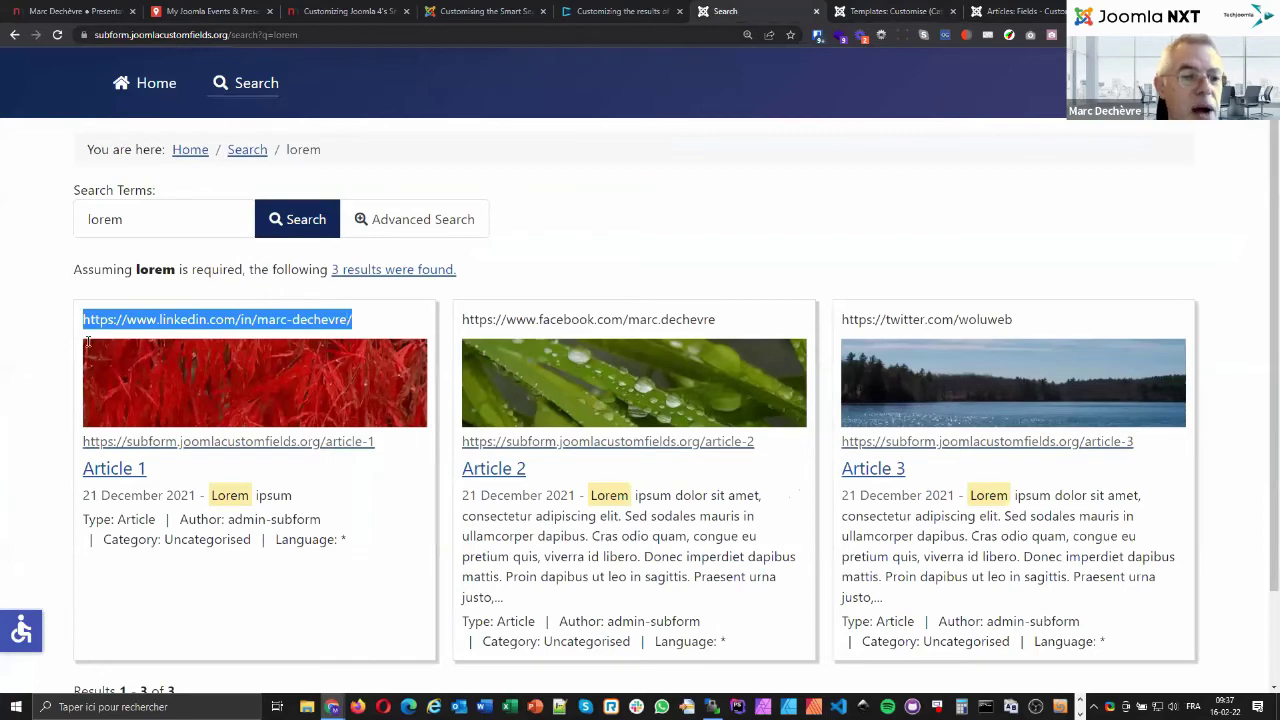
key(F5)
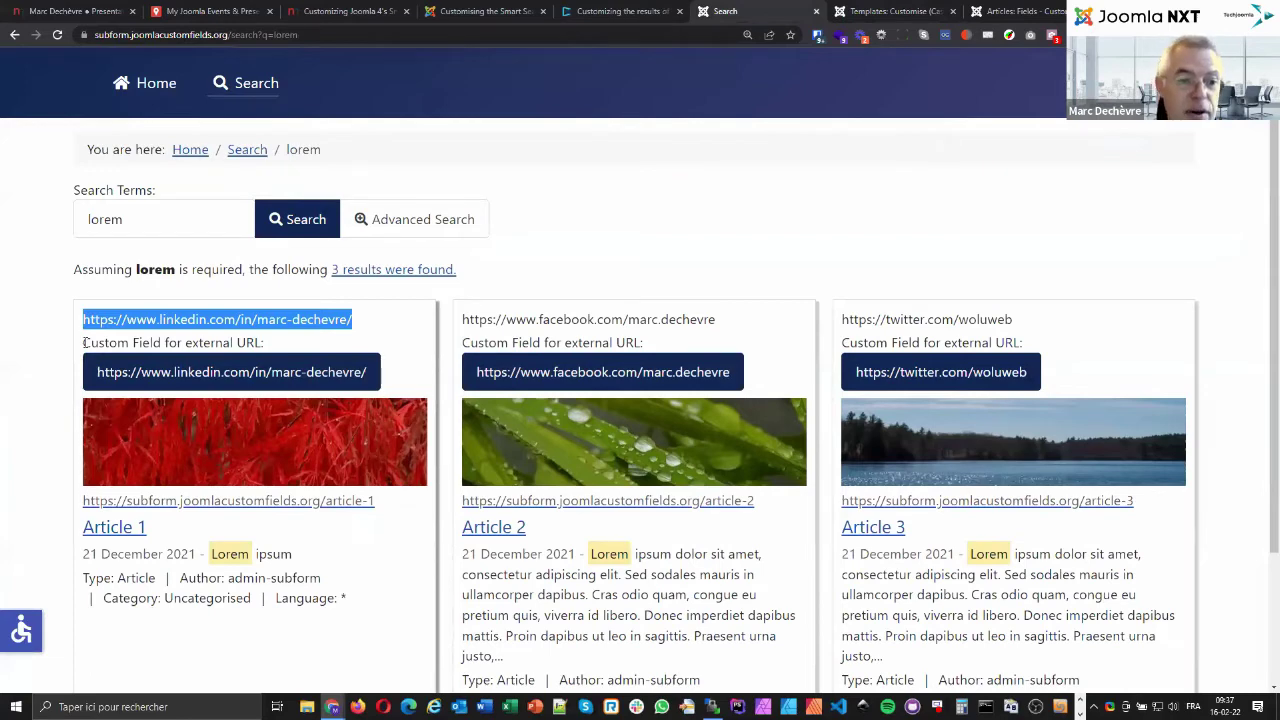
drag(85, 342, 267, 340)
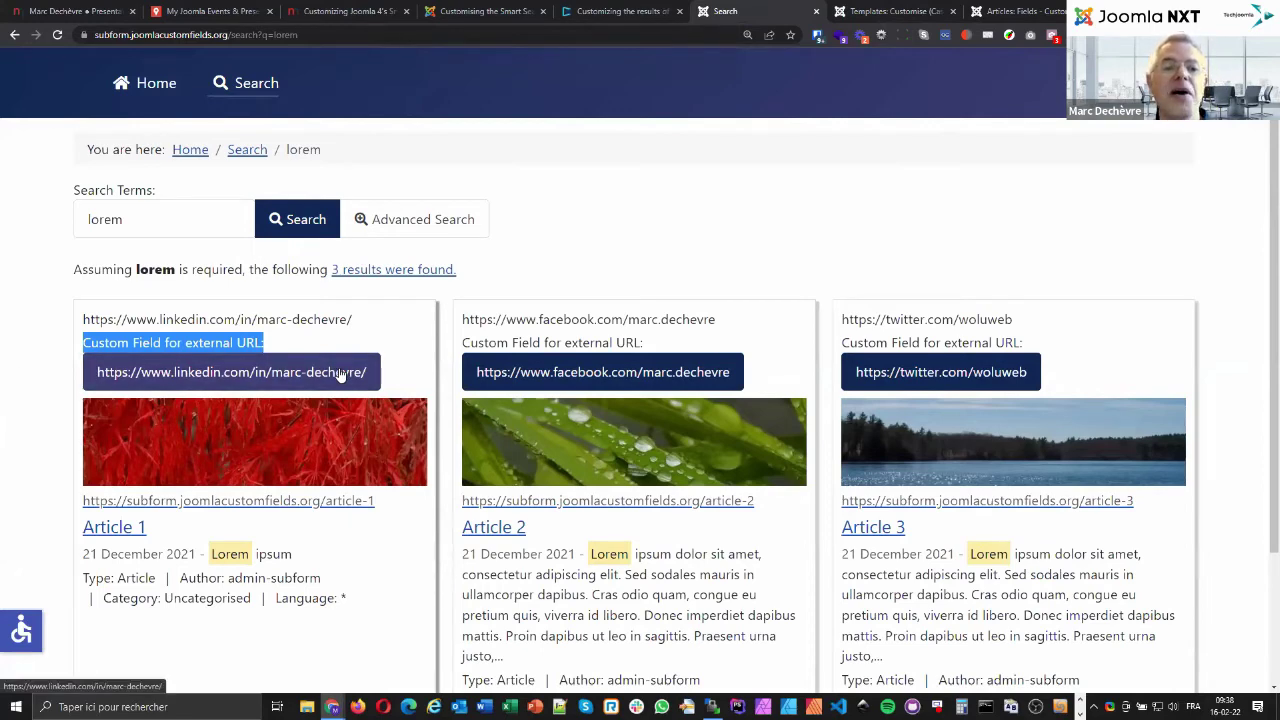
click(205, 356)
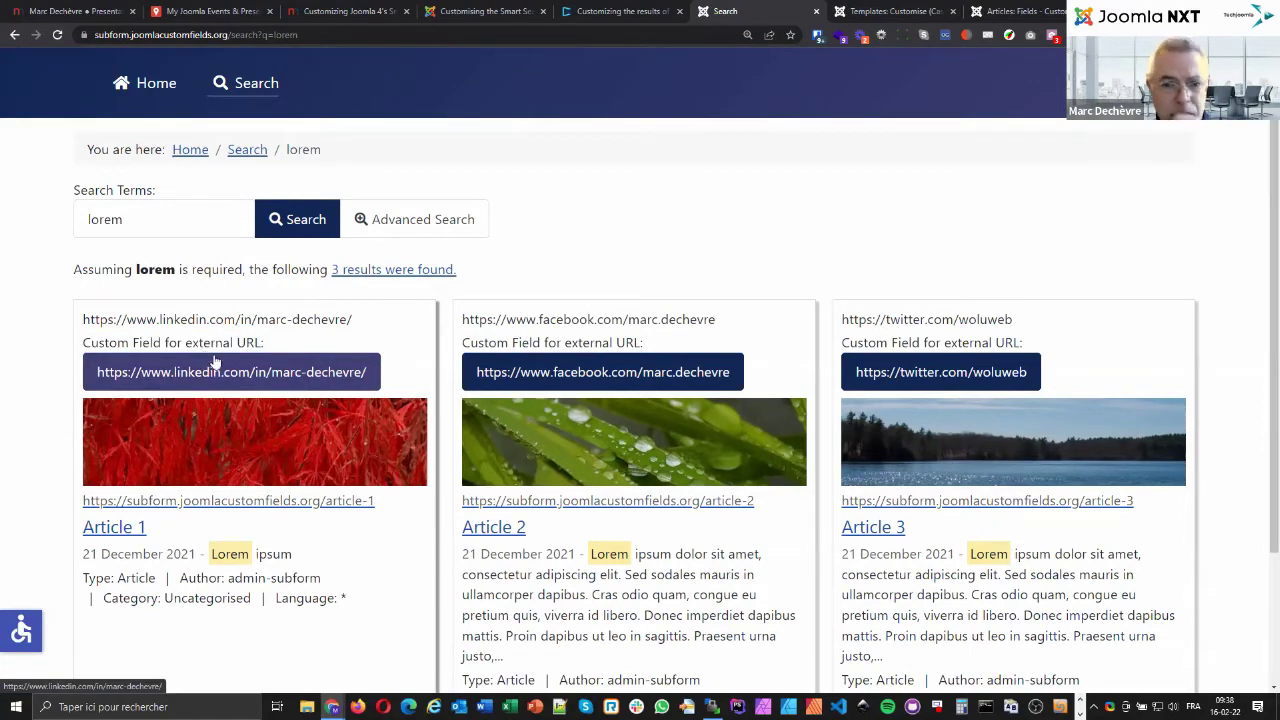
click(885, 11)
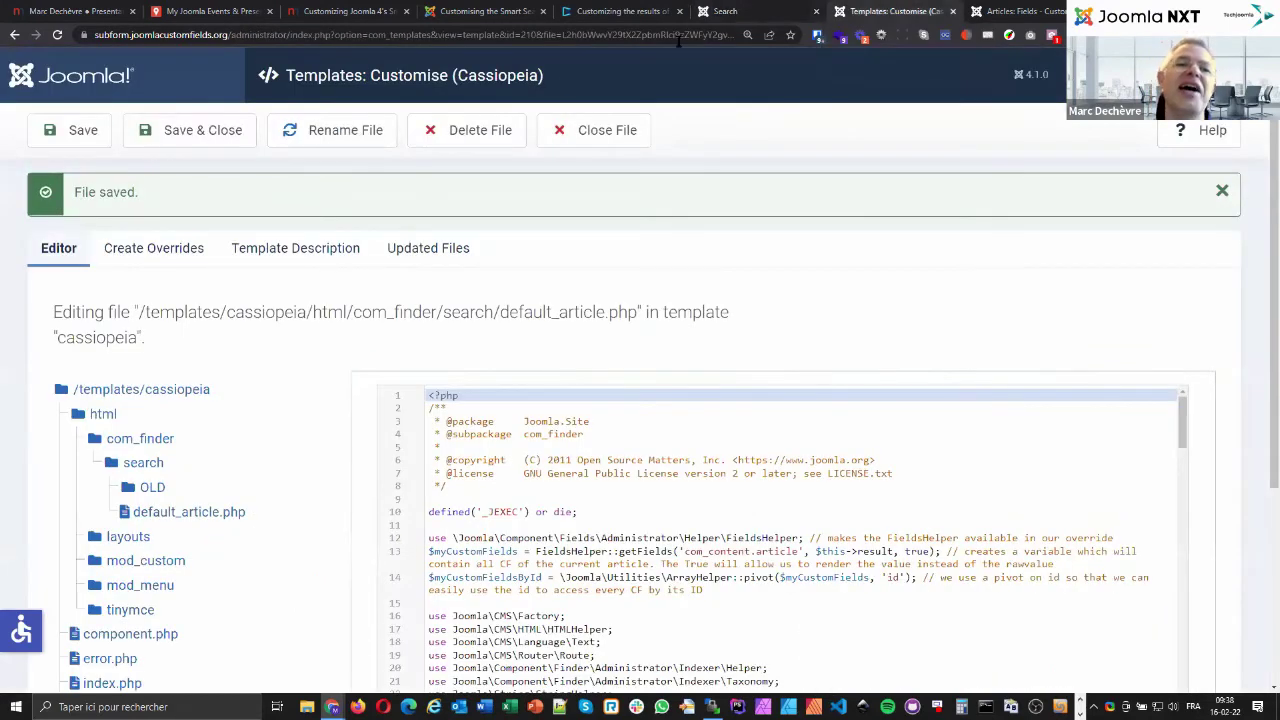
click(765, 11)
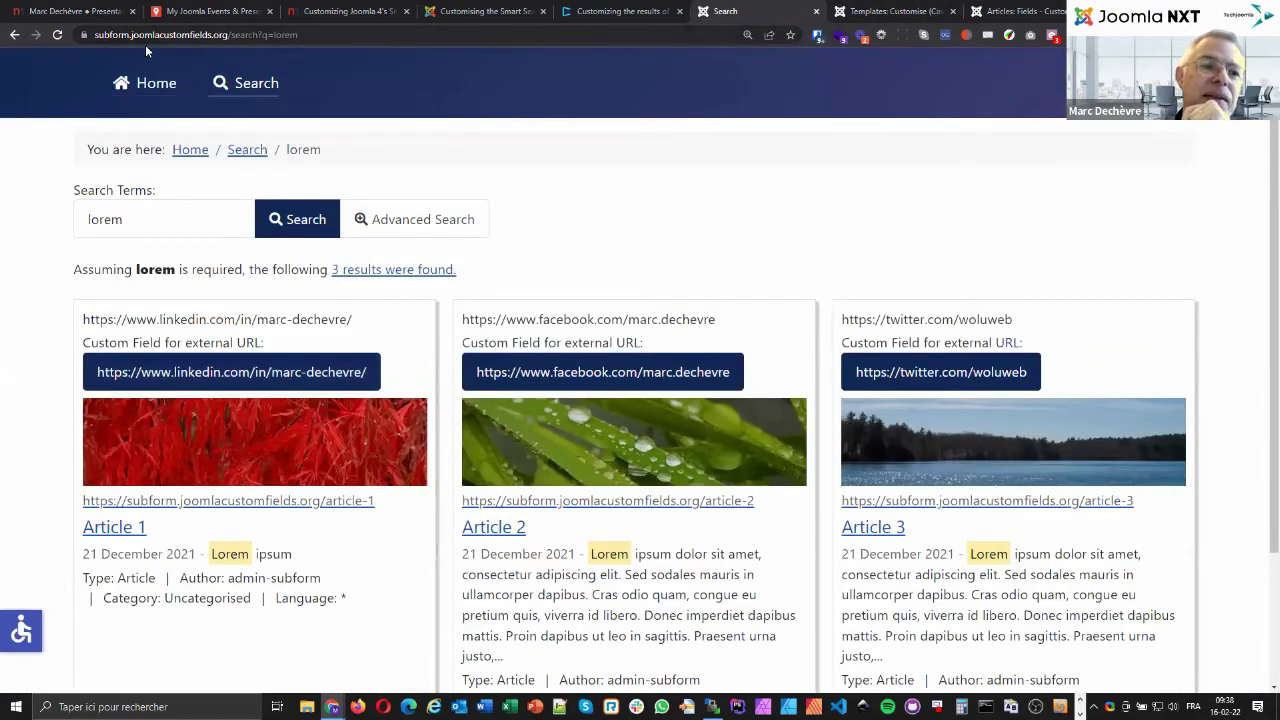
Open Article 2 from the demo site's home page and browse the slides of its carousel.
click(145, 88)
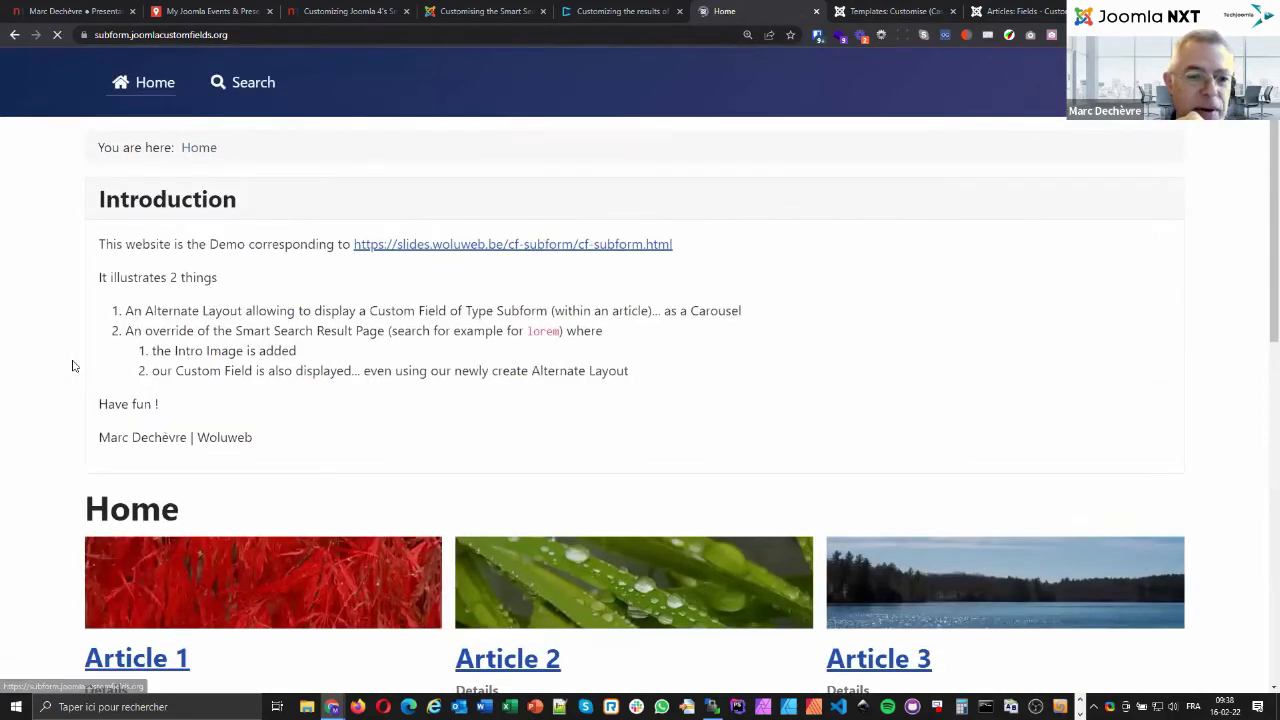
scroll(72, 365, down, 1)
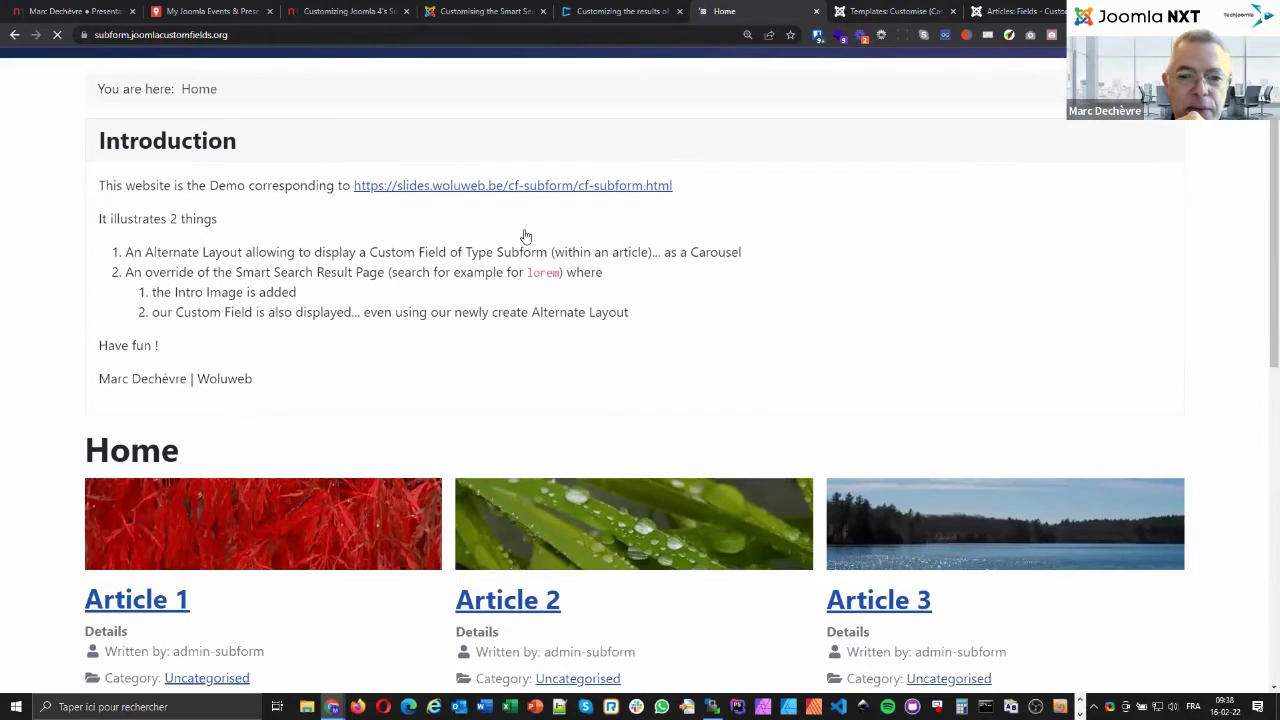
scroll(520, 234, down, 3)
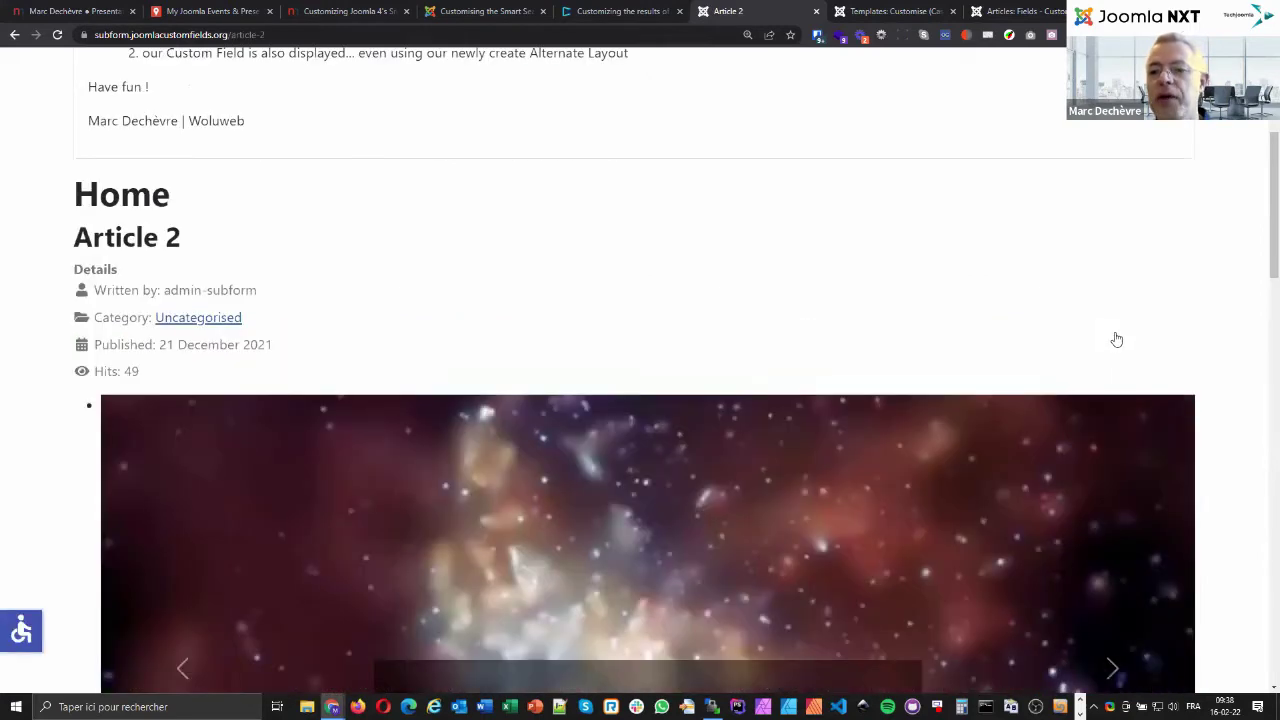
scroll(1117, 340, down, 3)
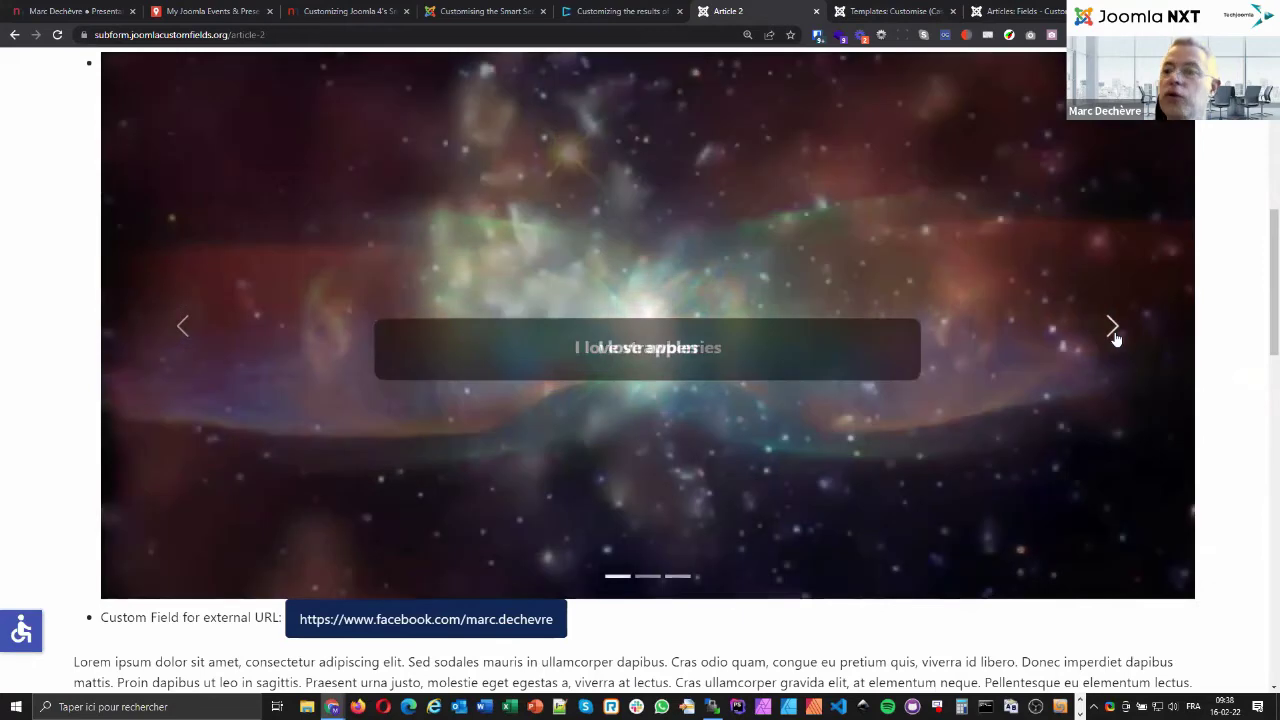
click(1116, 339)
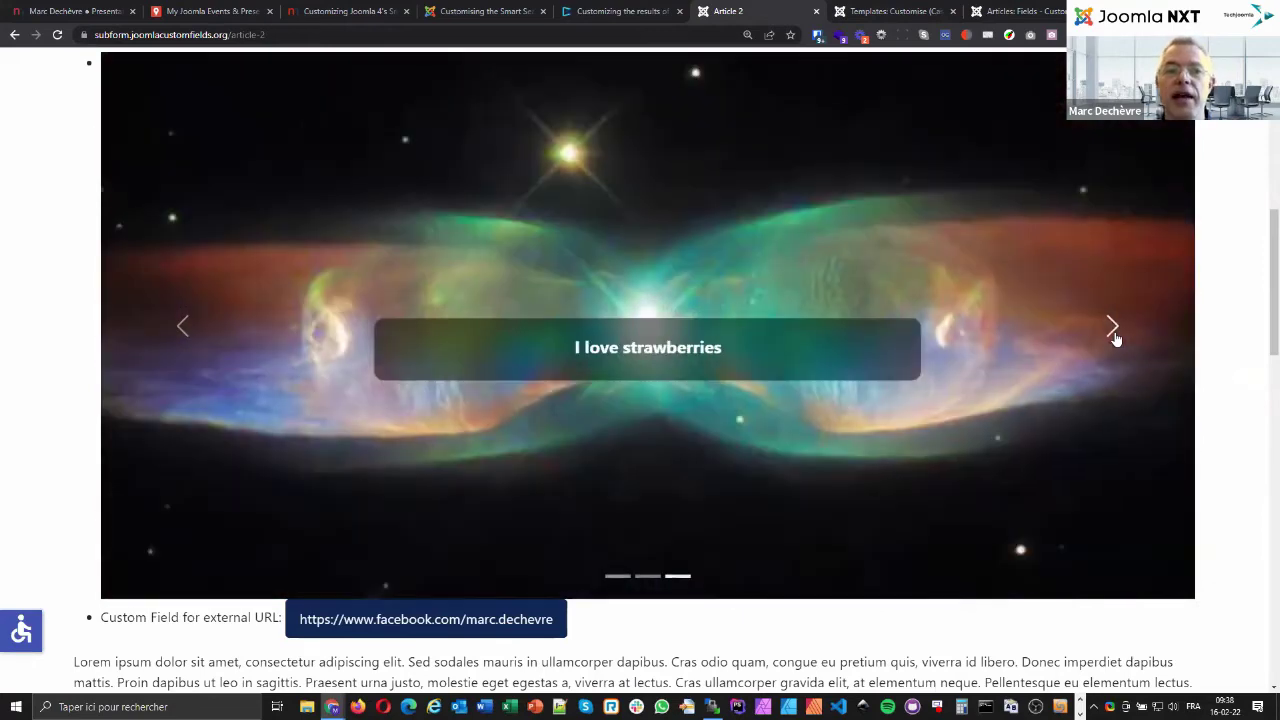
click(1116, 339)
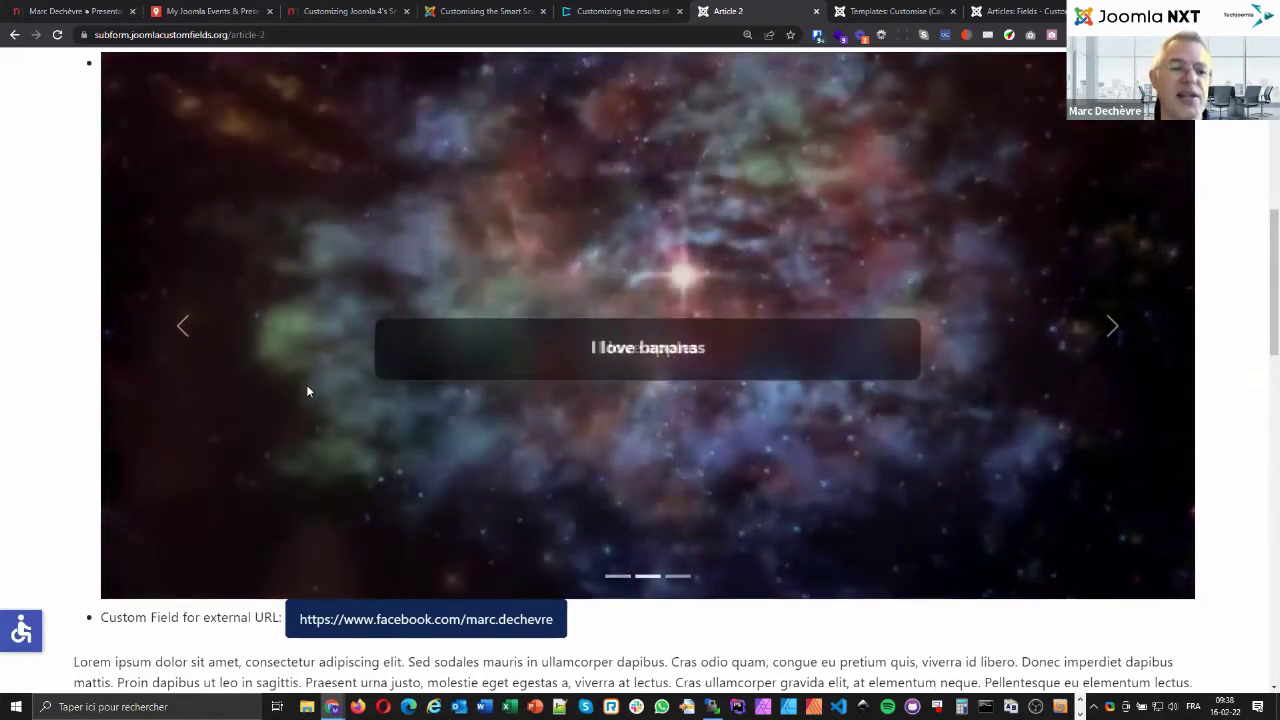
Show the online list of presentations and highlight the "Custom Fields of Type Subform" session entry.
key(ctrl+1)
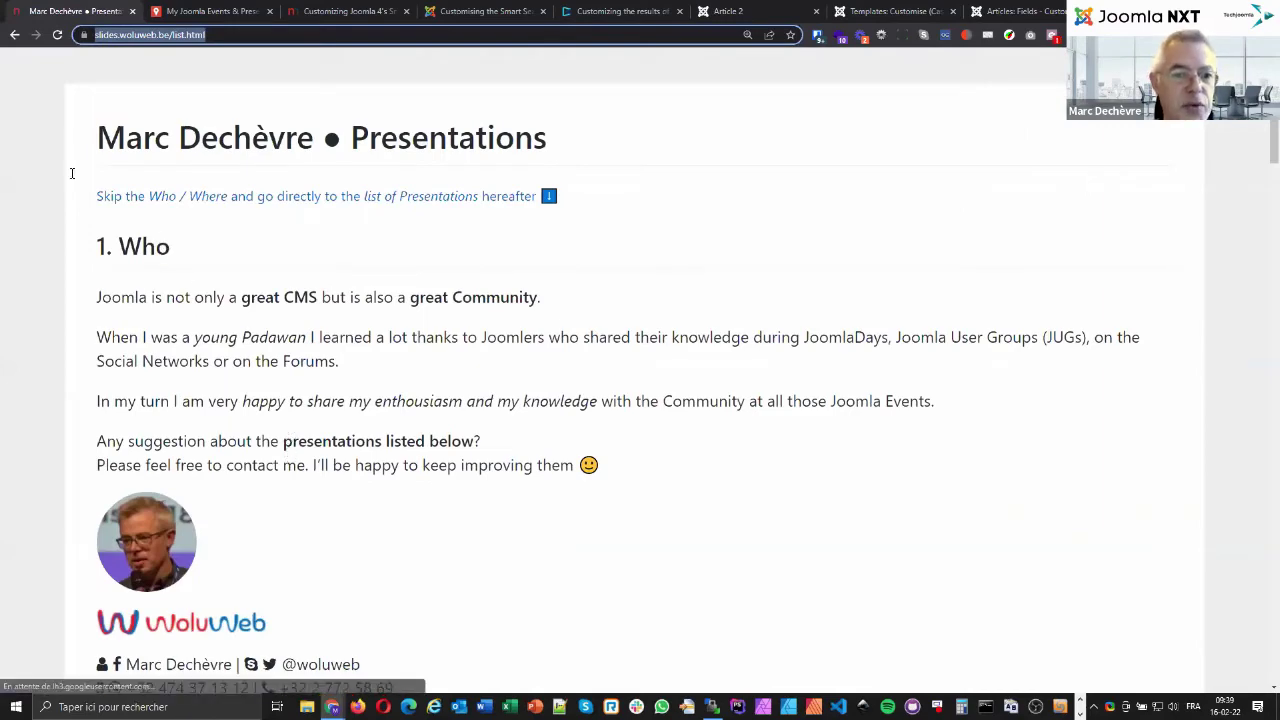
scroll(72, 173, down, 10)
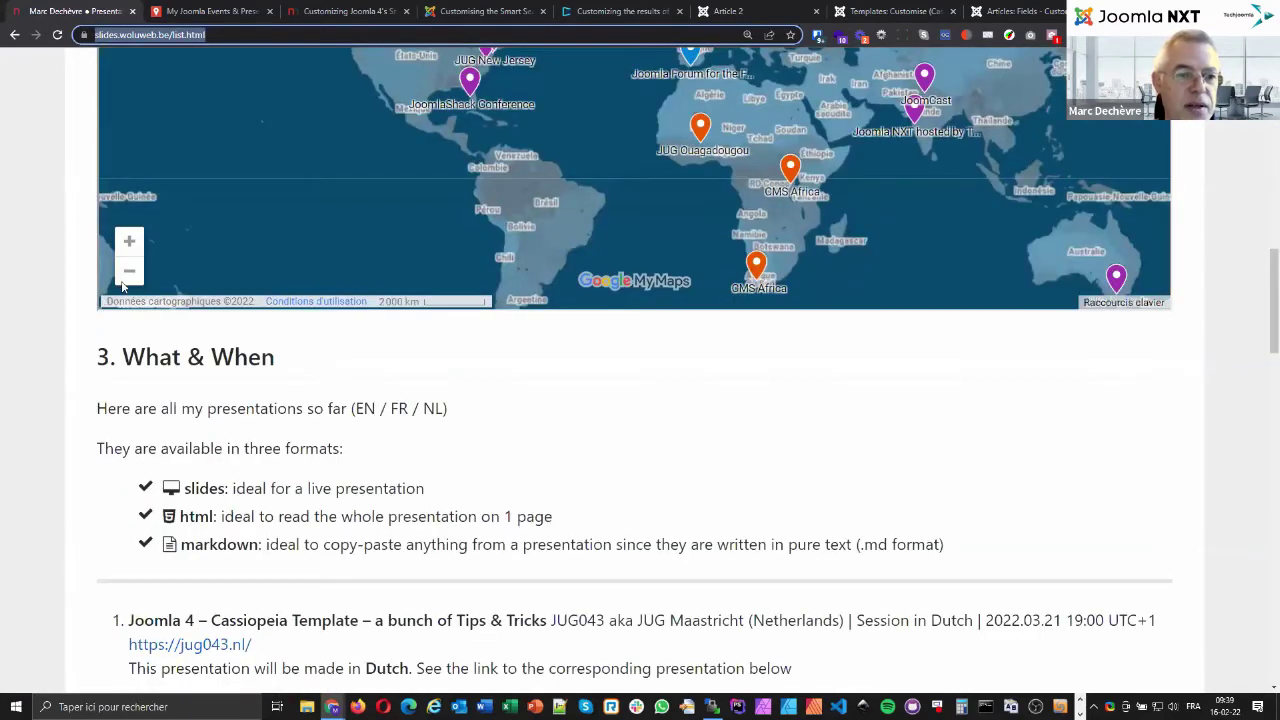
scroll(122, 287, down, 2)
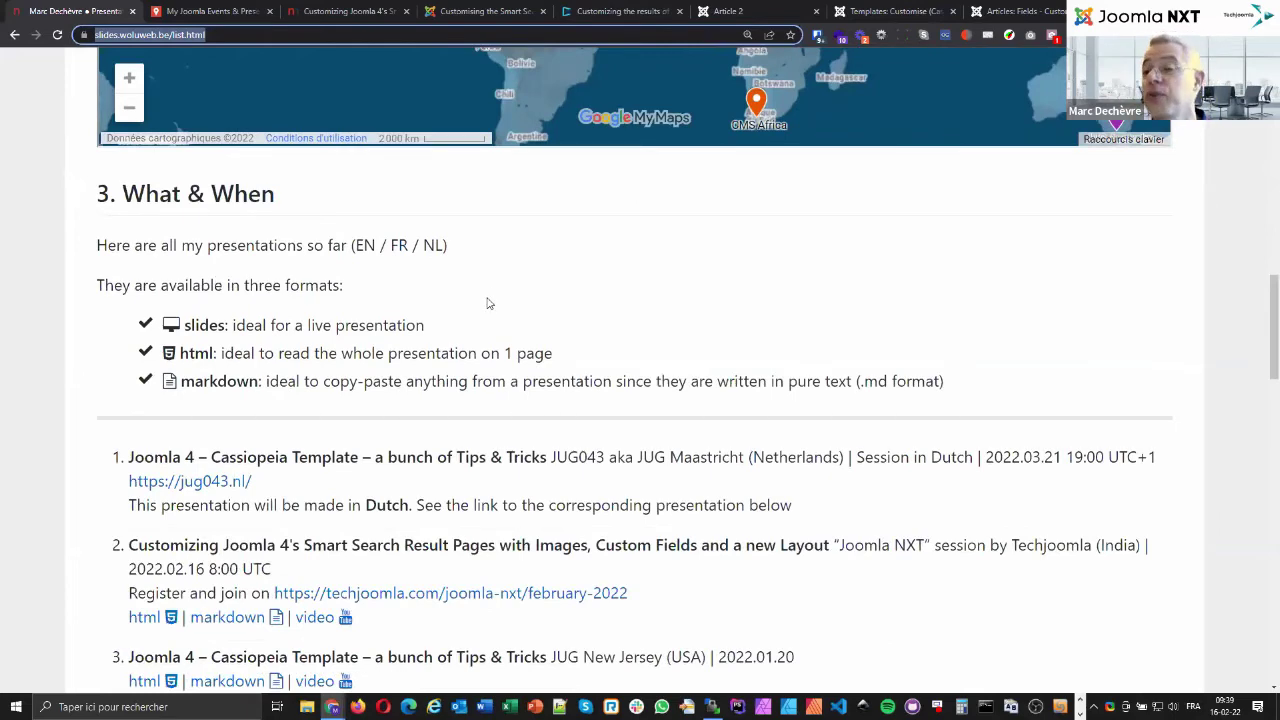
scroll(488, 303, down, 3)
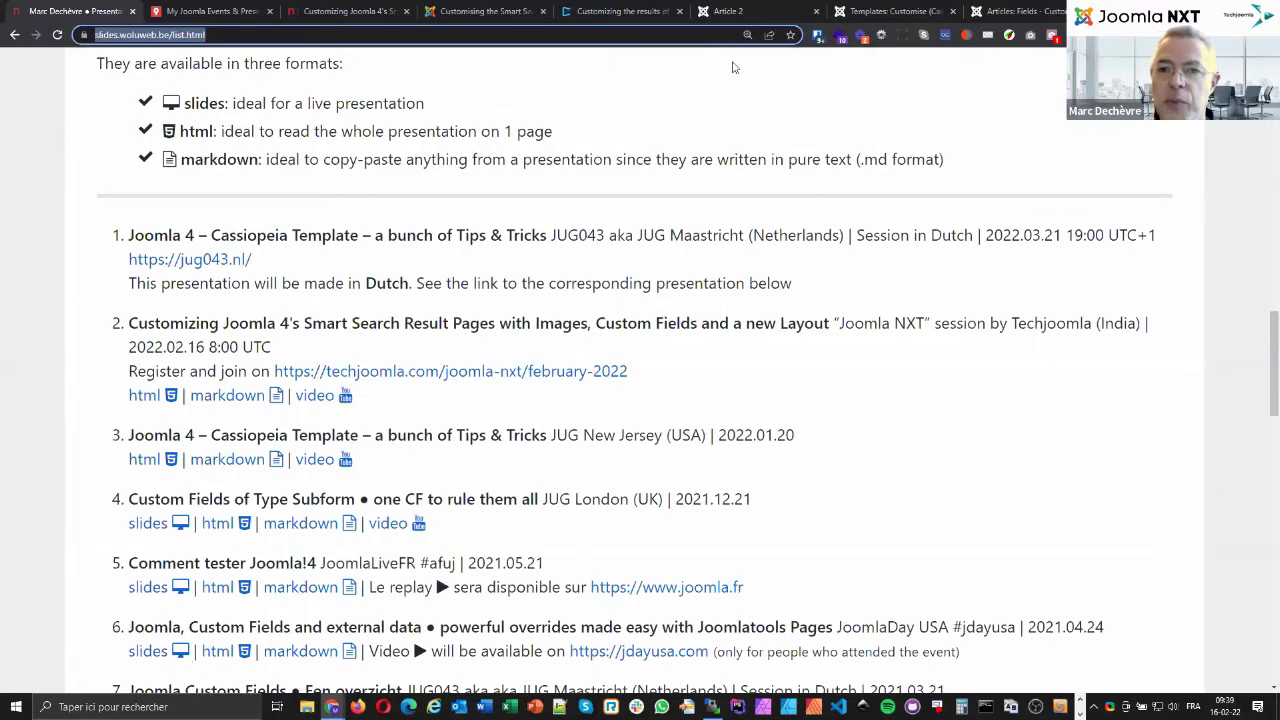
scroll(640, 380, down, 3)
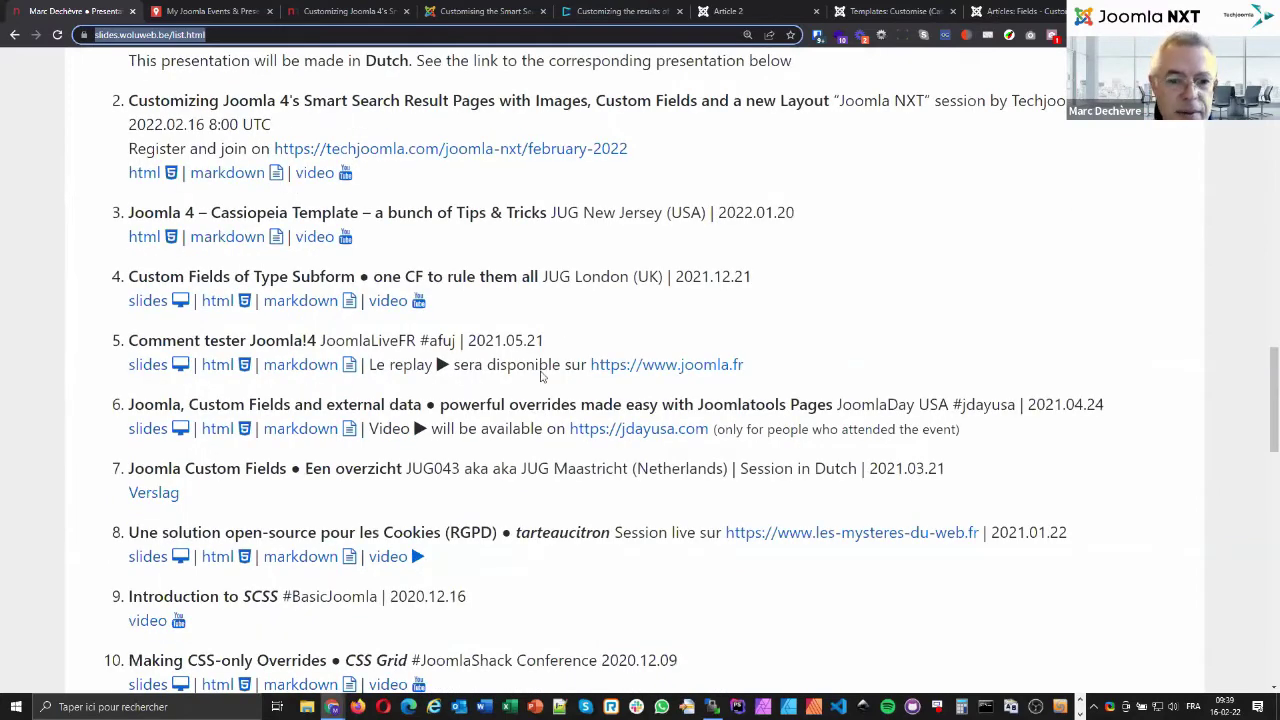
triple_click(468, 352)
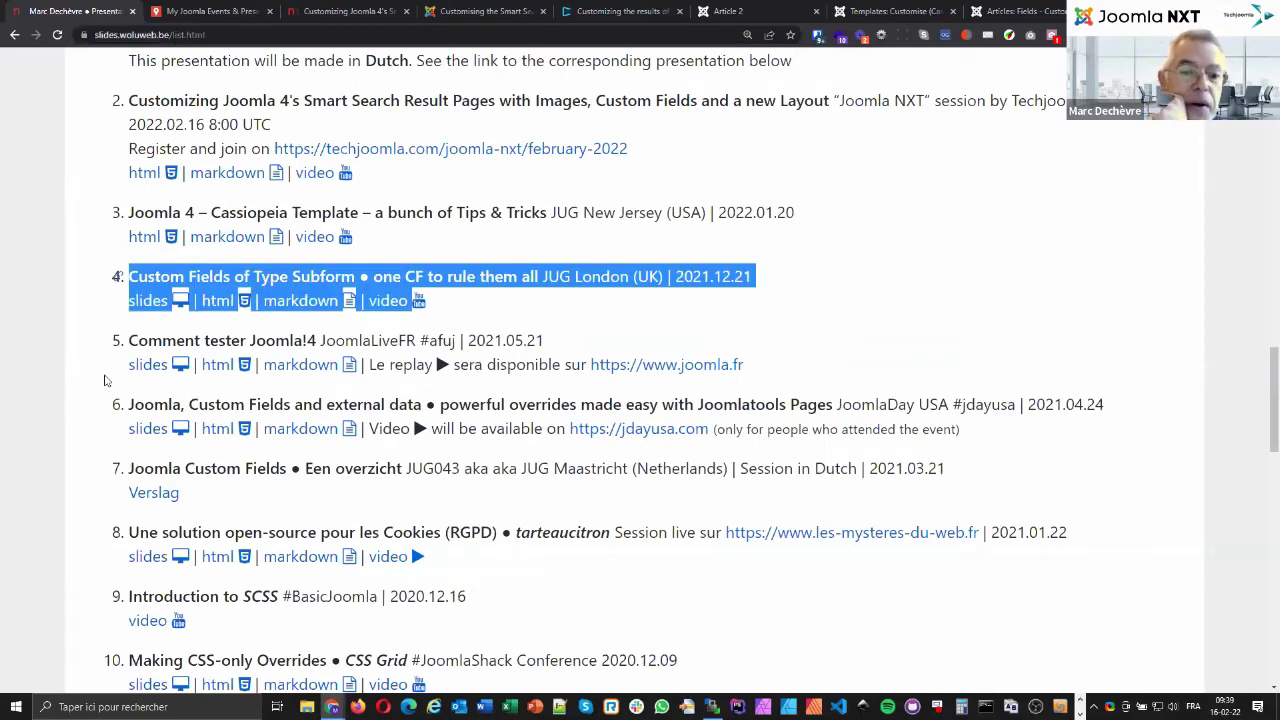
Review the general settings of the Carousel subform field, including its list of slide subfields.
key(ctrl+shift+Tab)
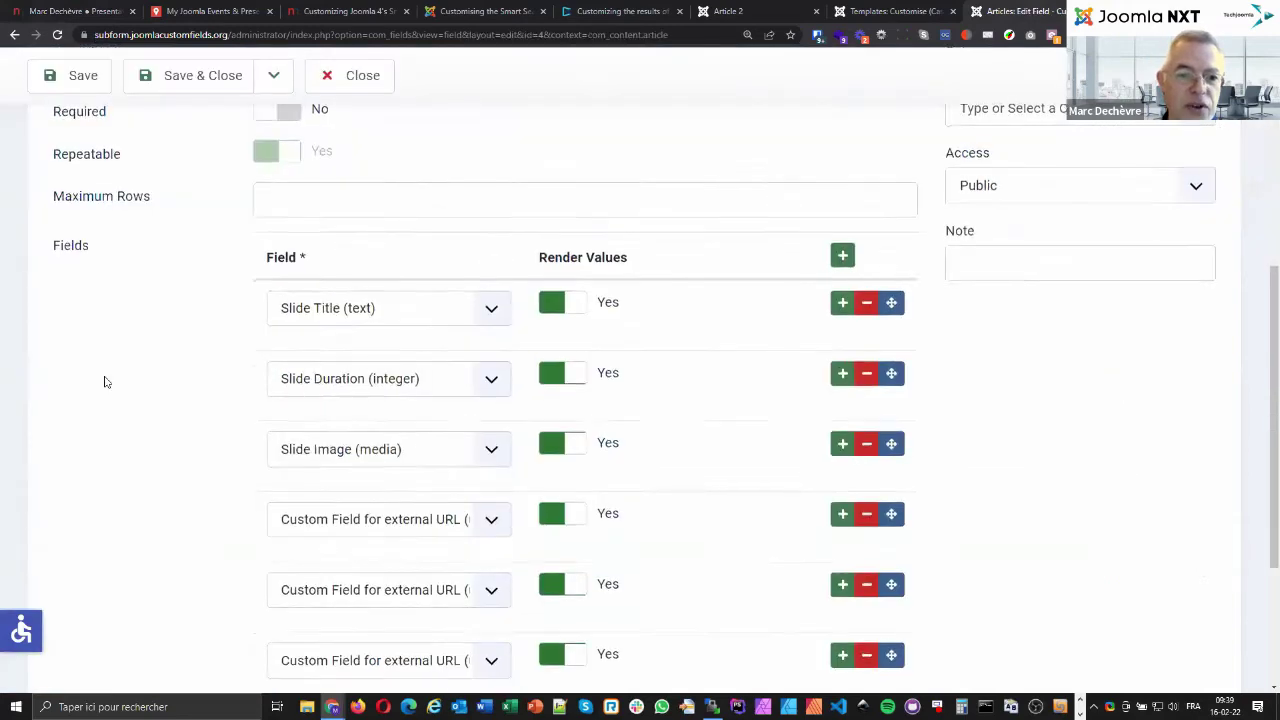
scroll(104, 377, down, 2)
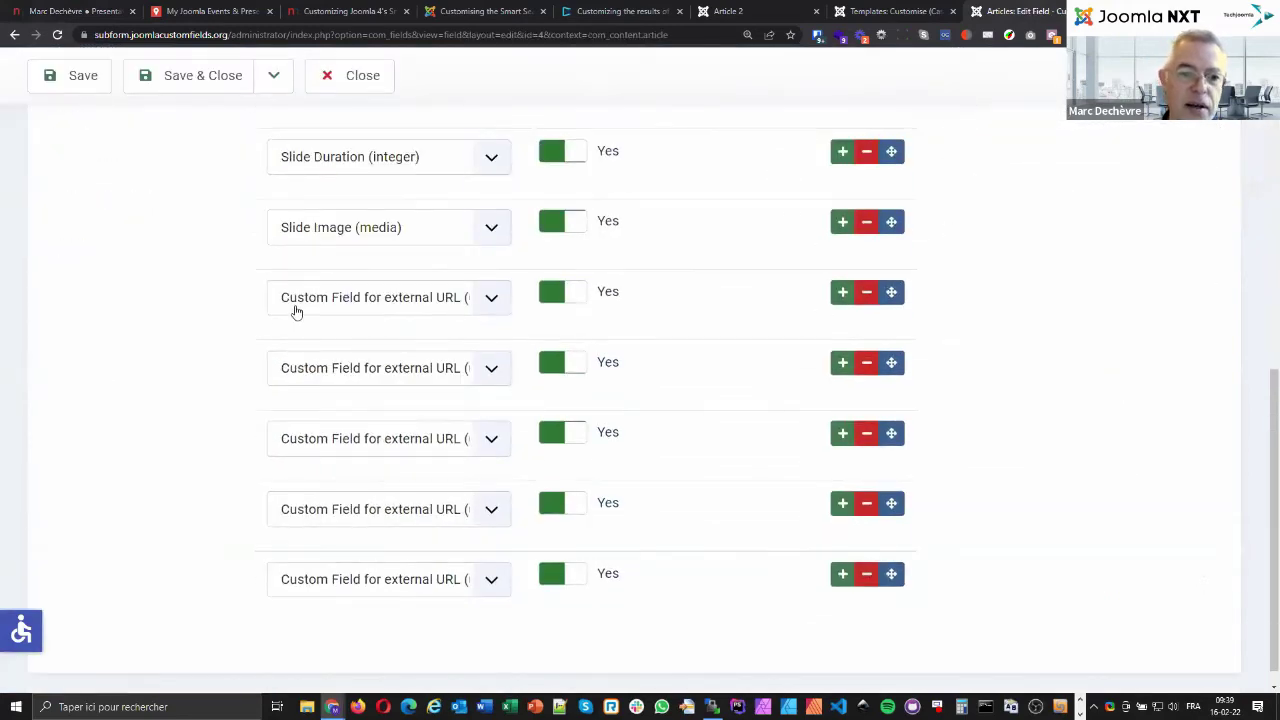
scroll(316, 313, up, 1)
scroll(354, 330, up, 3)
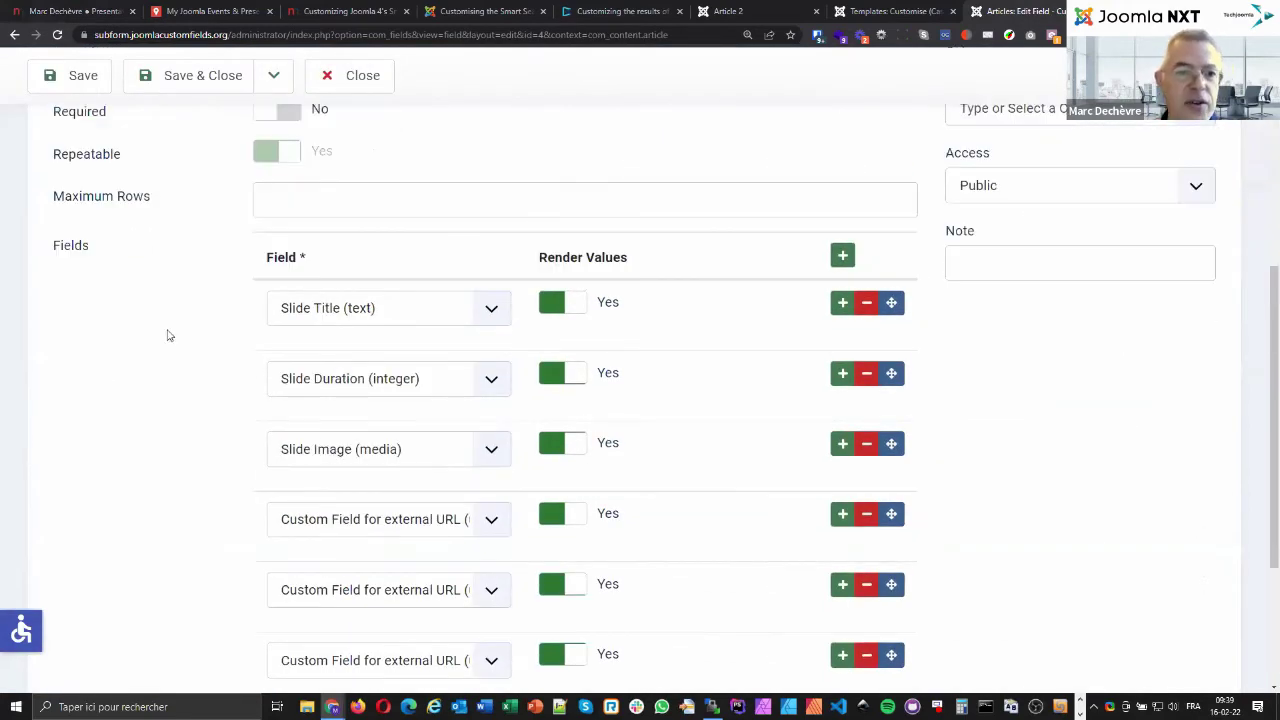
scroll(157, 306, up, 1)
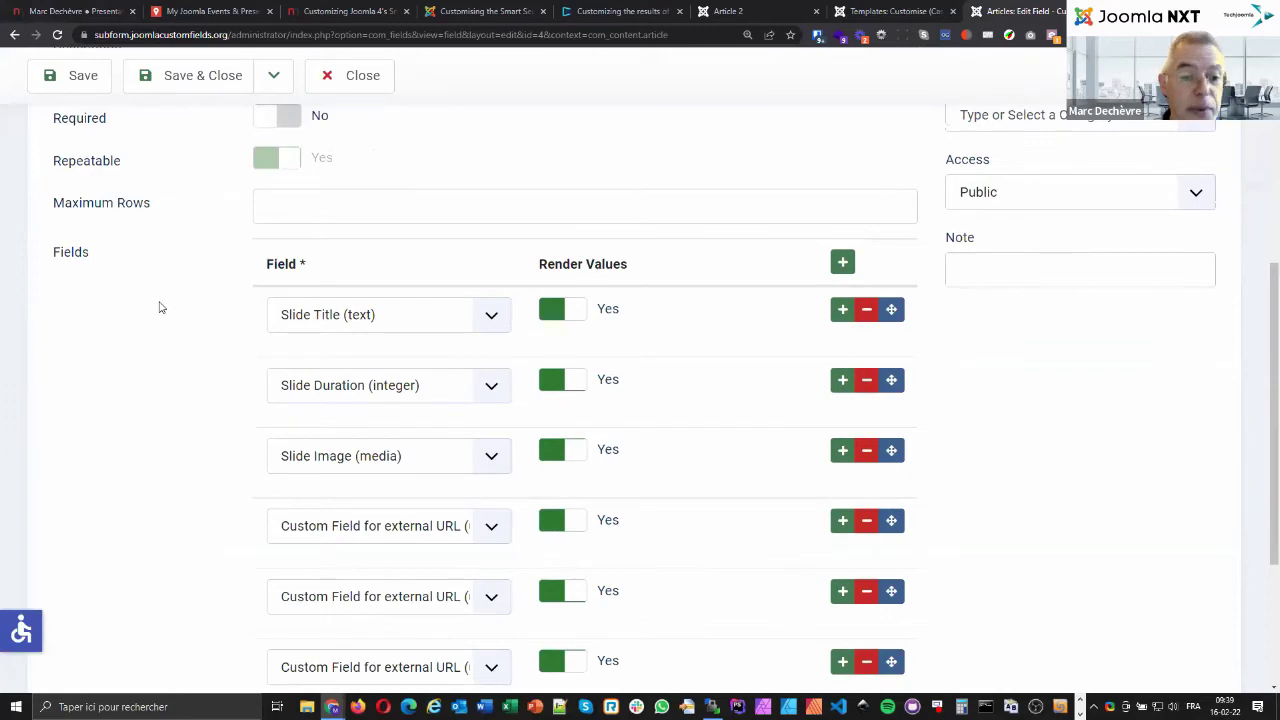
scroll(158, 307, up, 8)
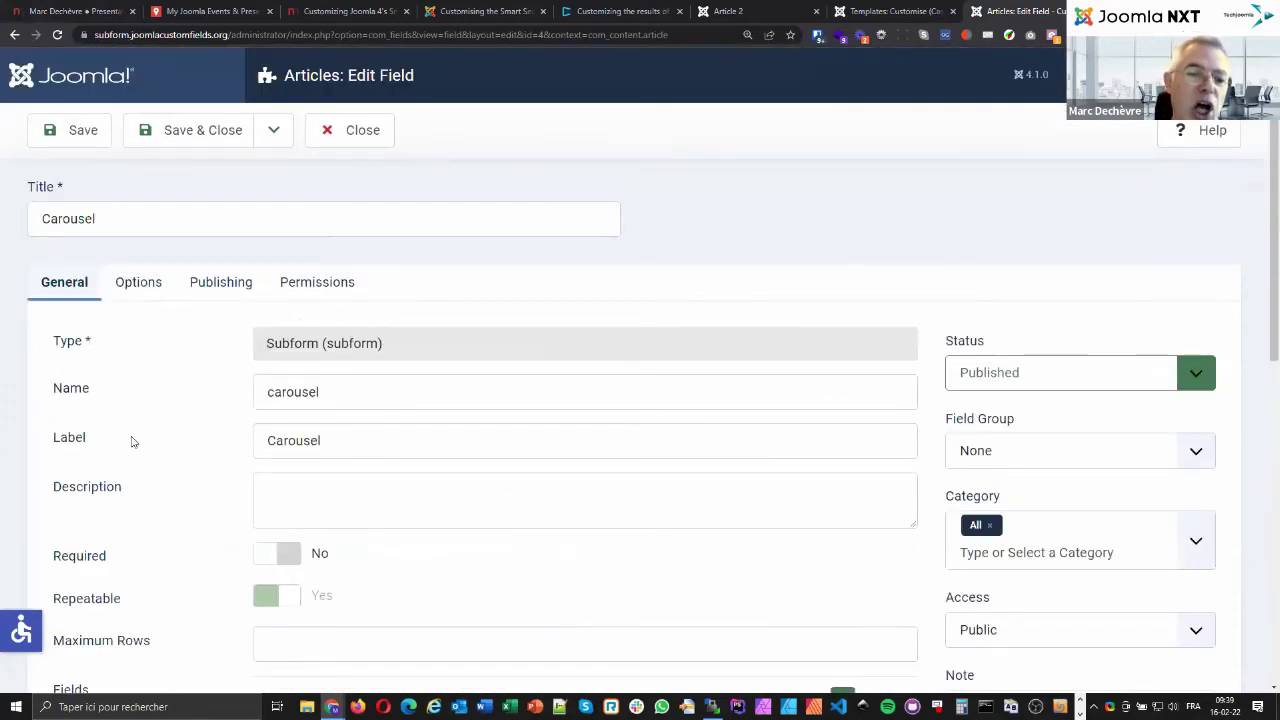
Inspect the Carousel field's render options and its available layouts without changing the selected layout.
click(138, 282)
scroll(338, 517, down, 8)
click(340, 517)
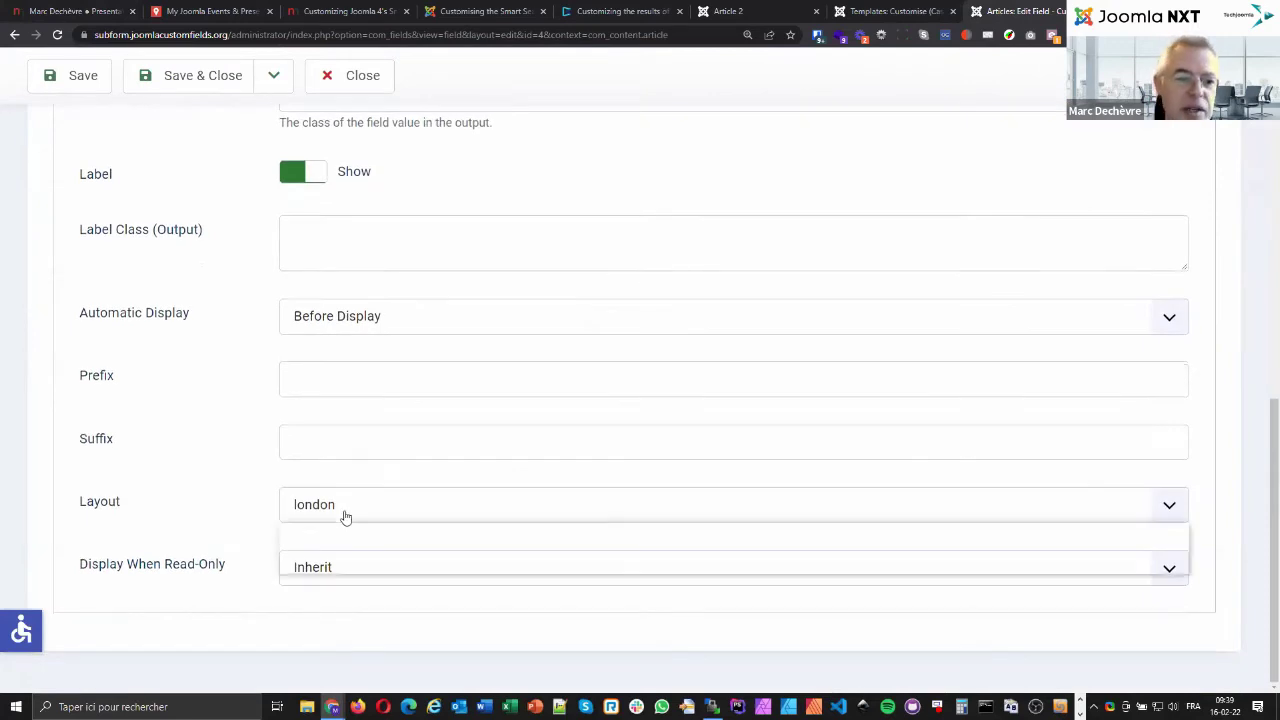
click(197, 499)
scroll(197, 499, up, 5)
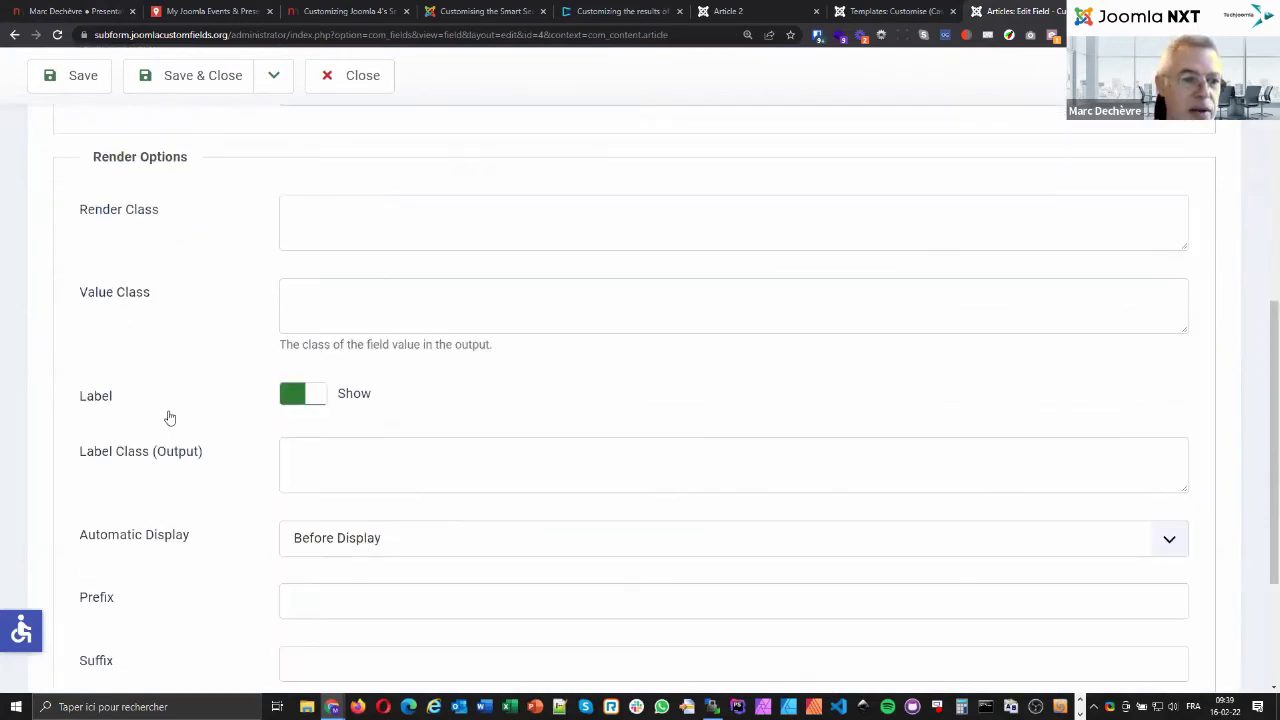
Examine the Carousel field's layout choices from the cassiopeia template, including london, and the carousel displayed in Article 2.
drag(93, 381, 185, 383)
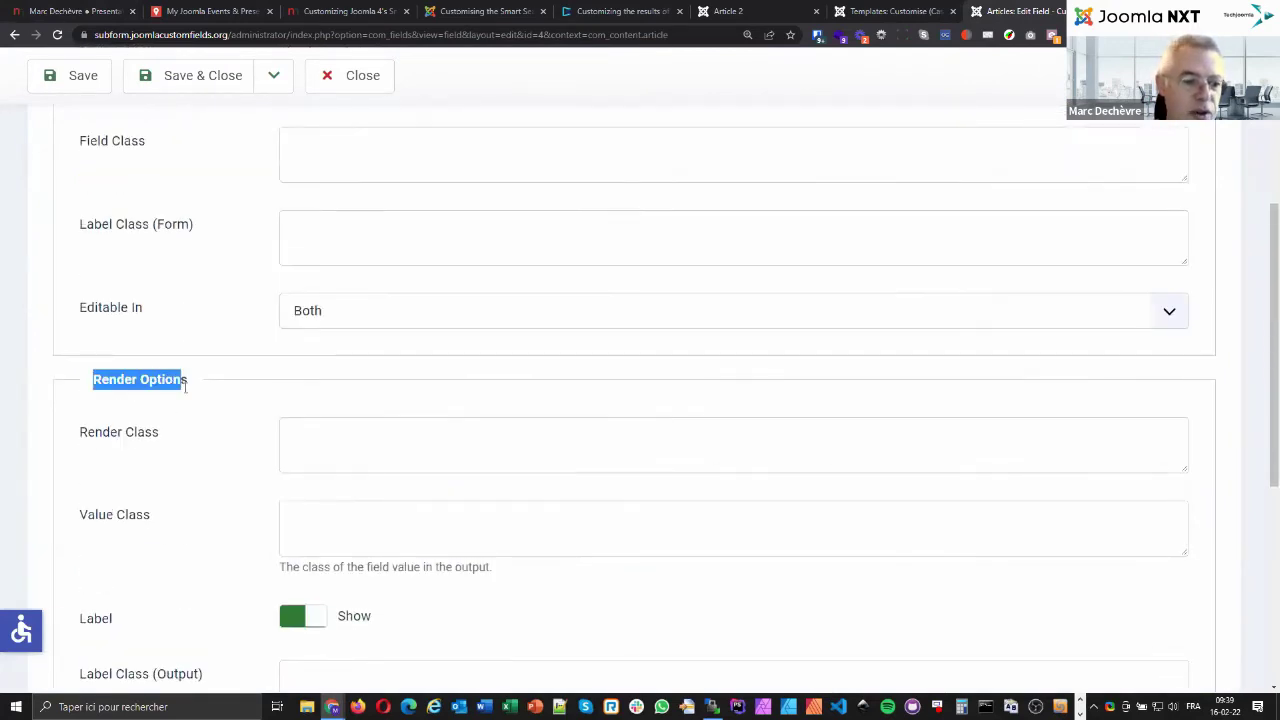
scroll(183, 413, down, 4)
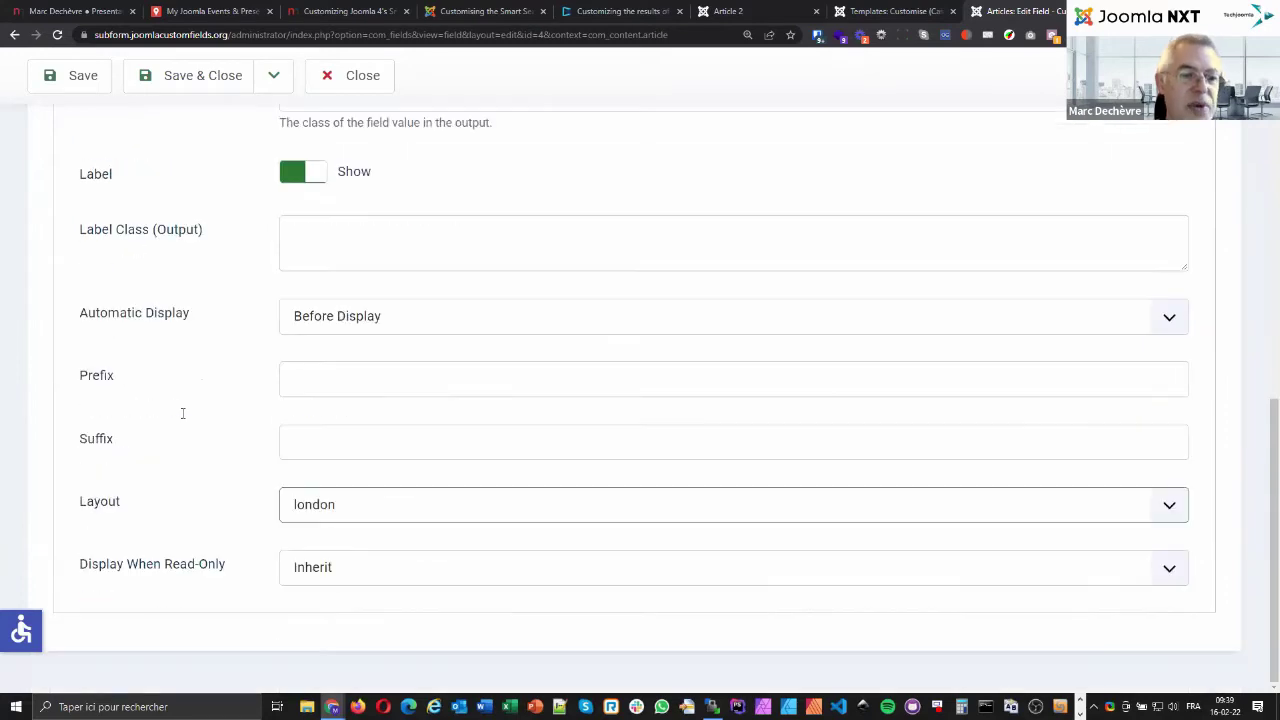
click(363, 506)
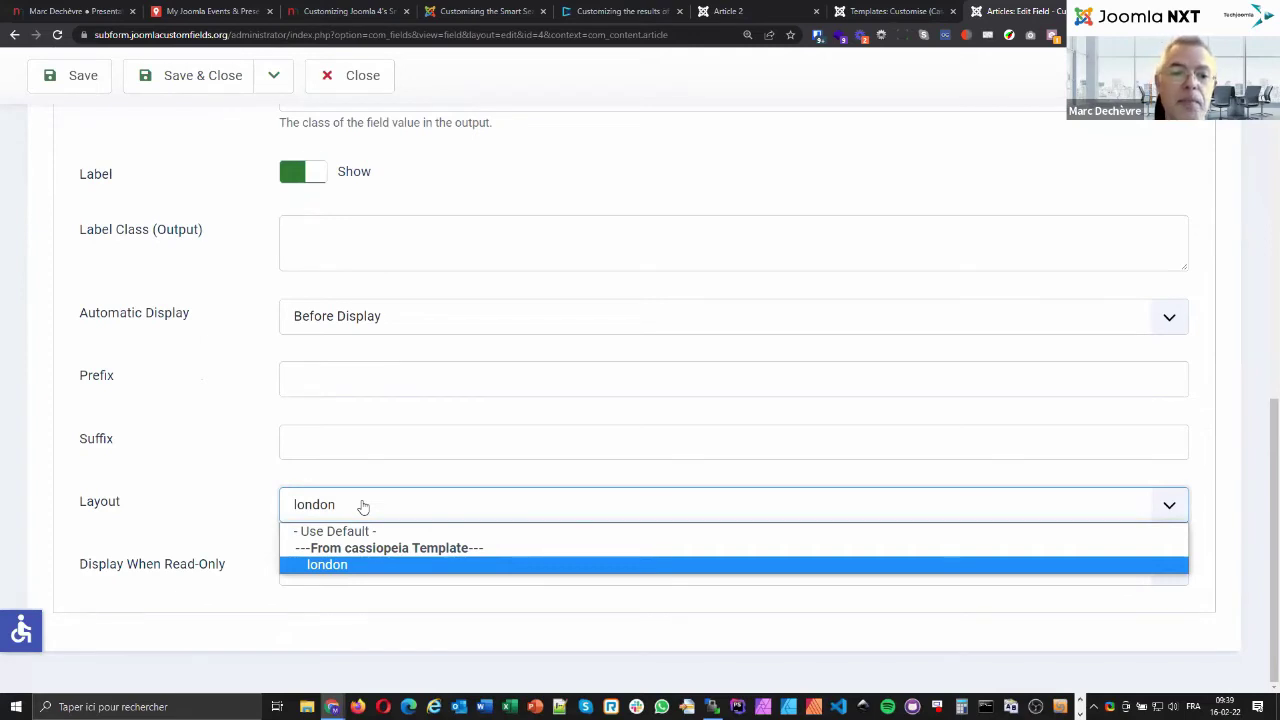
click(195, 507)
click(305, 506)
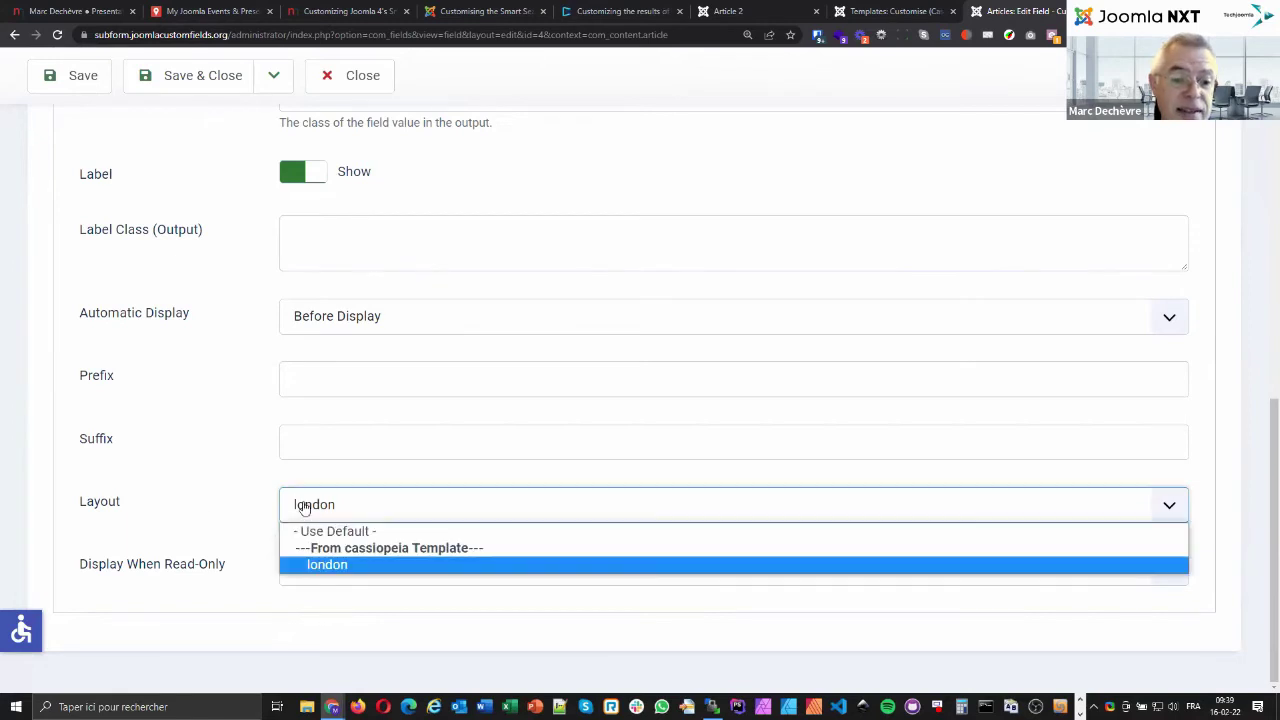
click(305, 507)
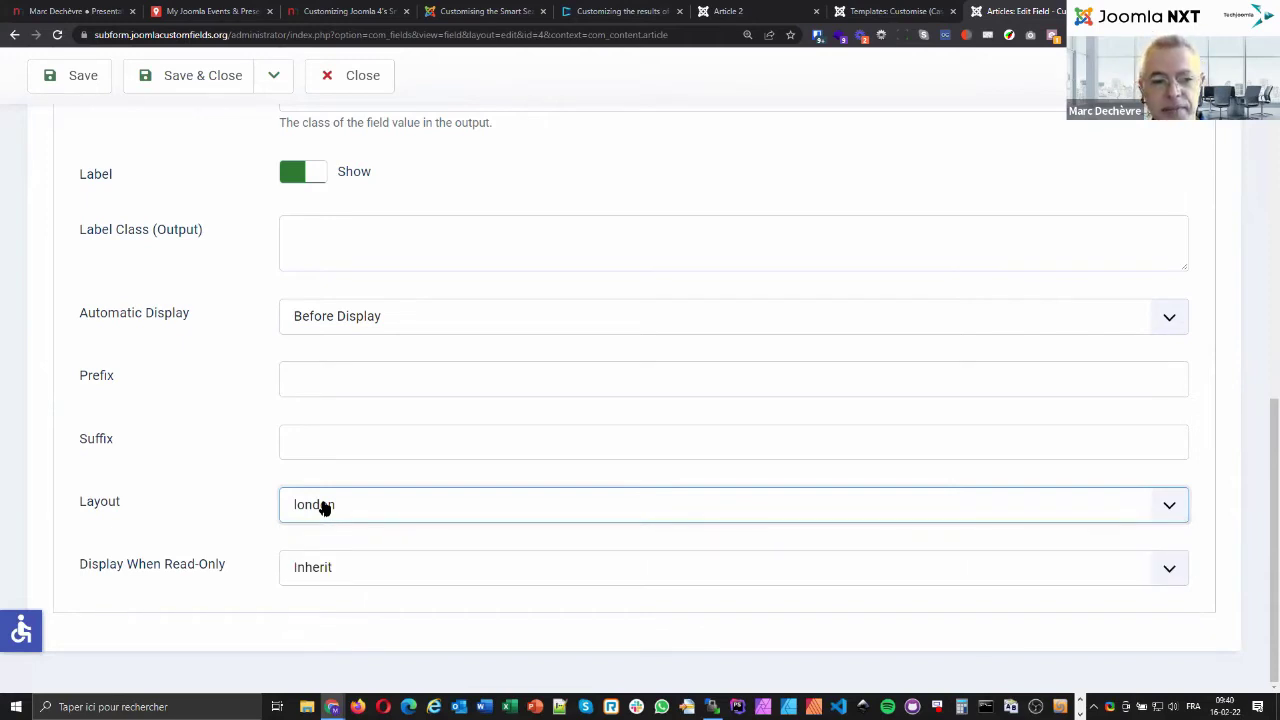
click(895, 11)
click(1020, 11)
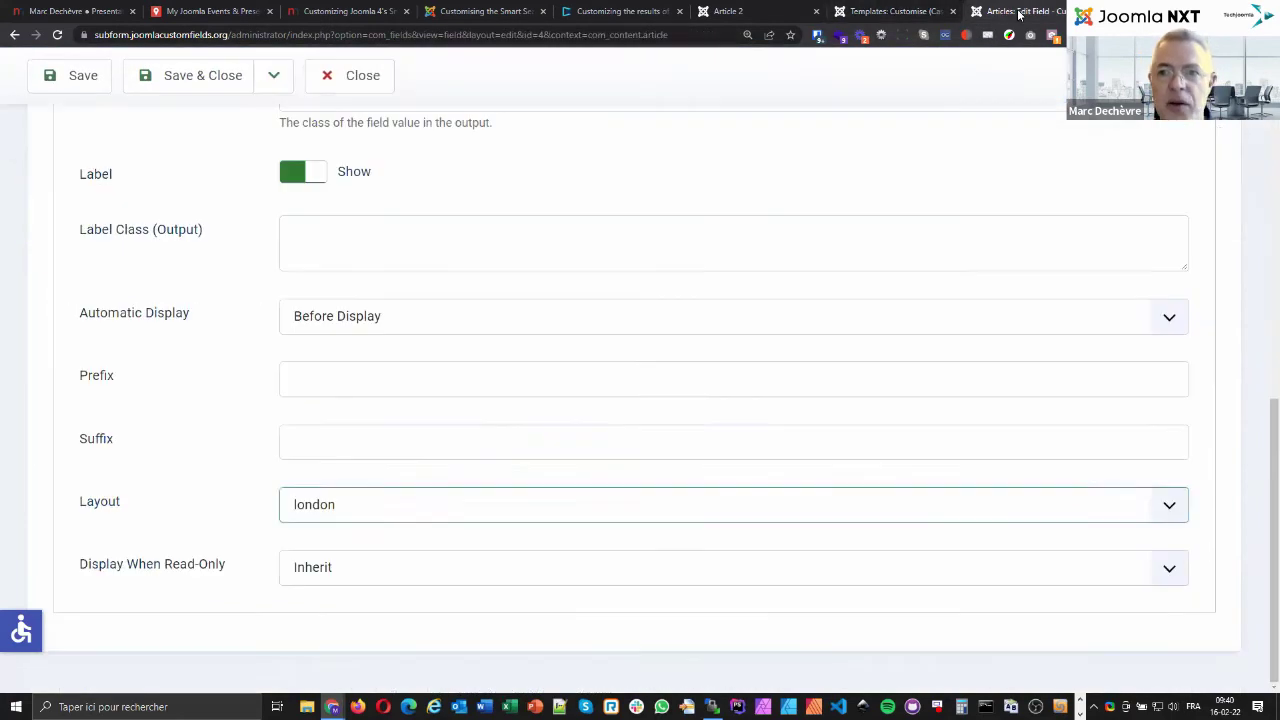
click(767, 11)
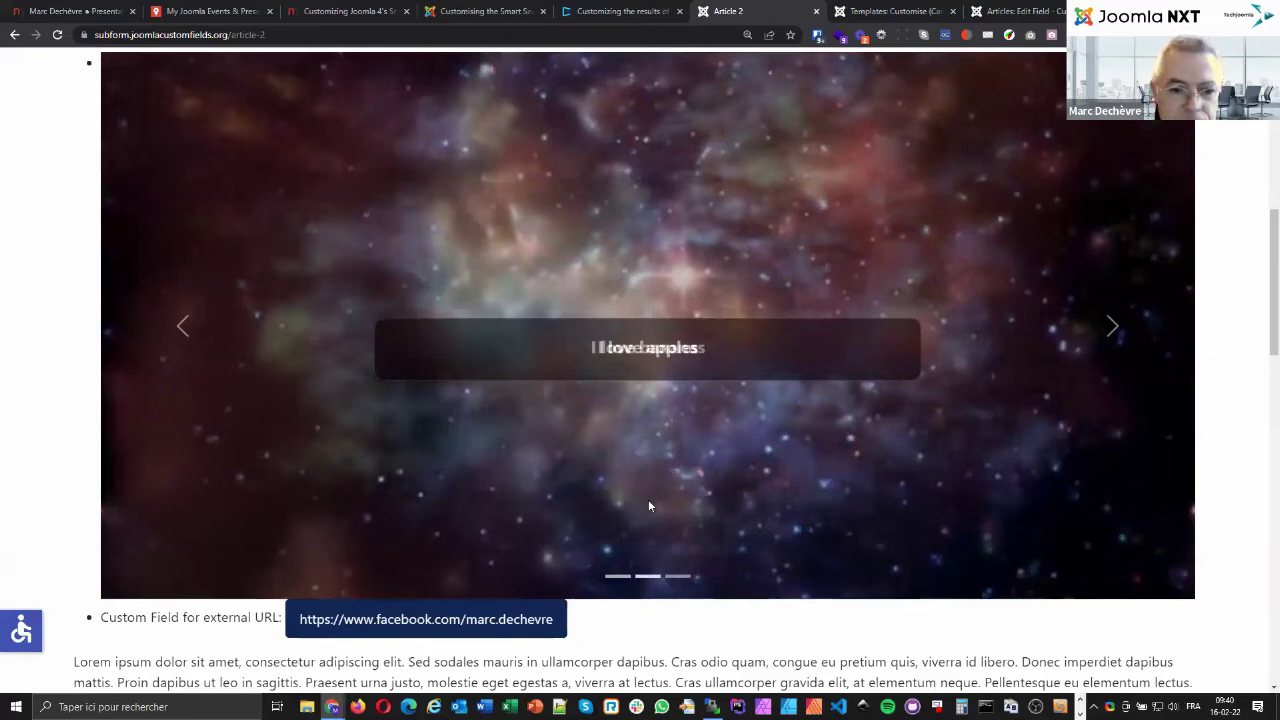
Set the custom field ID in the field.render line of default_article.php to 4 and save the override.
key(ctrl+Tab)
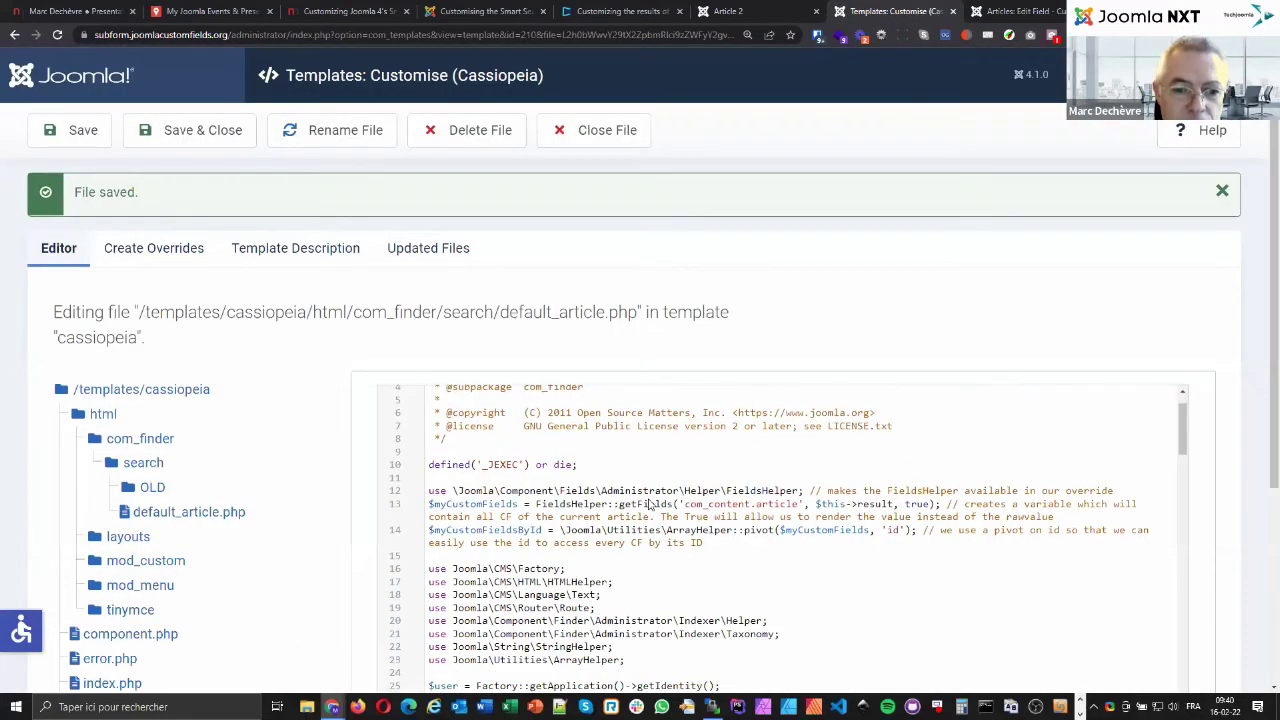
scroll(648, 505, down, 3)
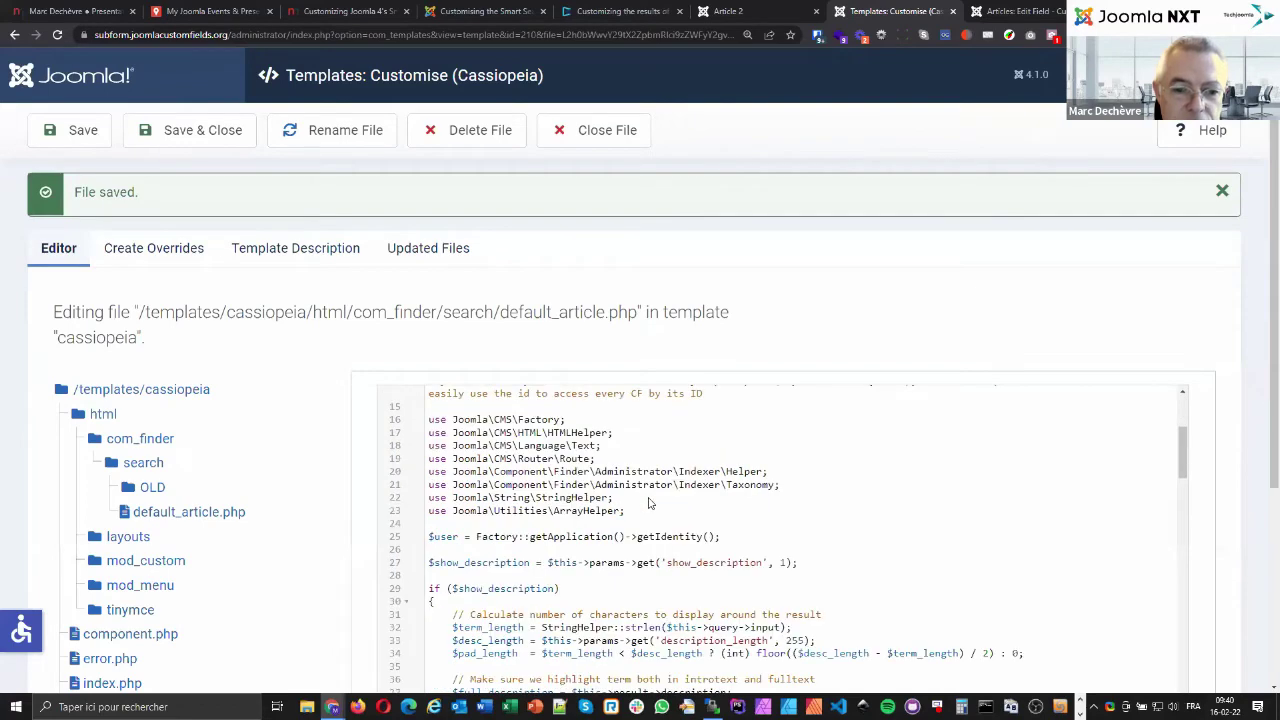
scroll(648, 503, down, 15)
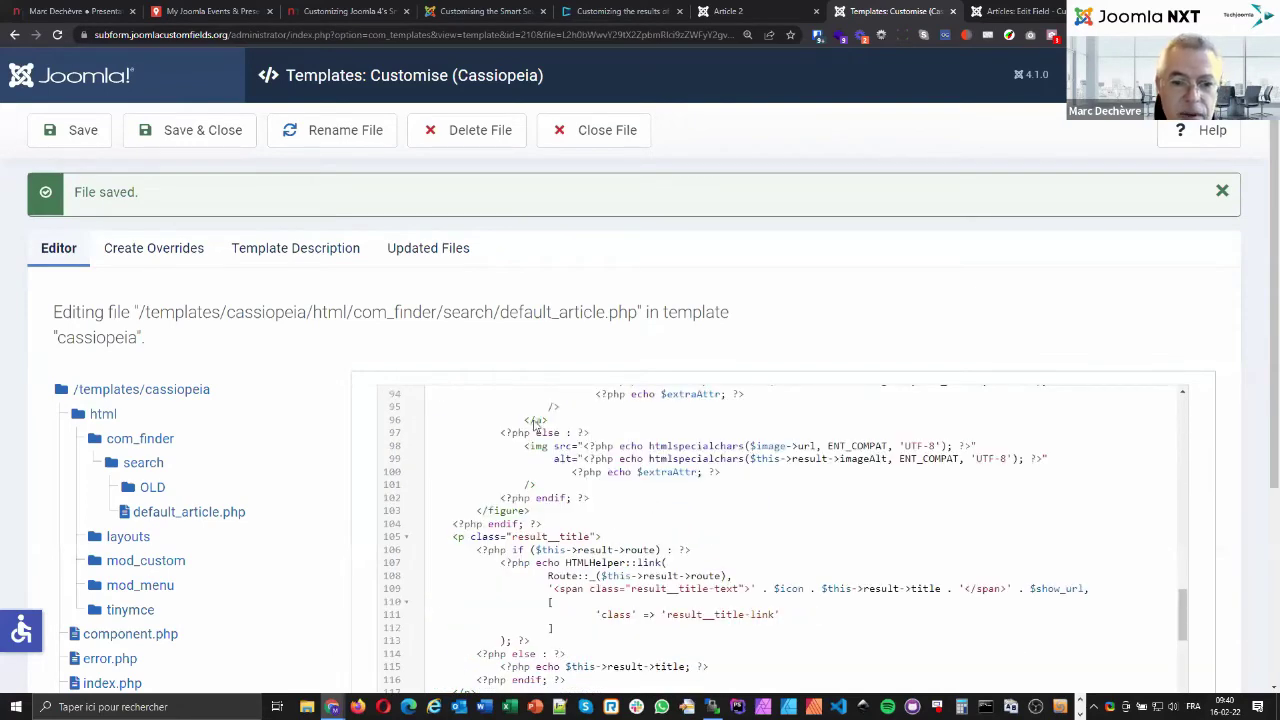
scroll(537, 427, up, 3)
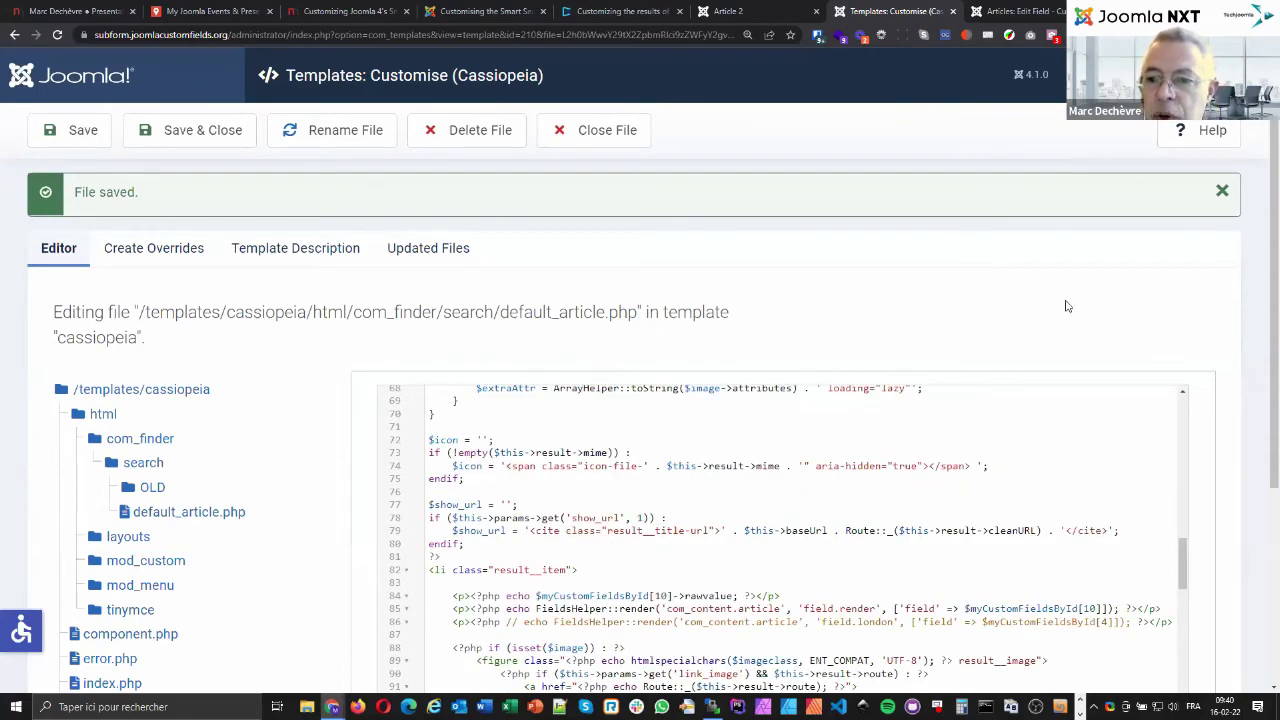
scroll(1146, 299, down, 5)
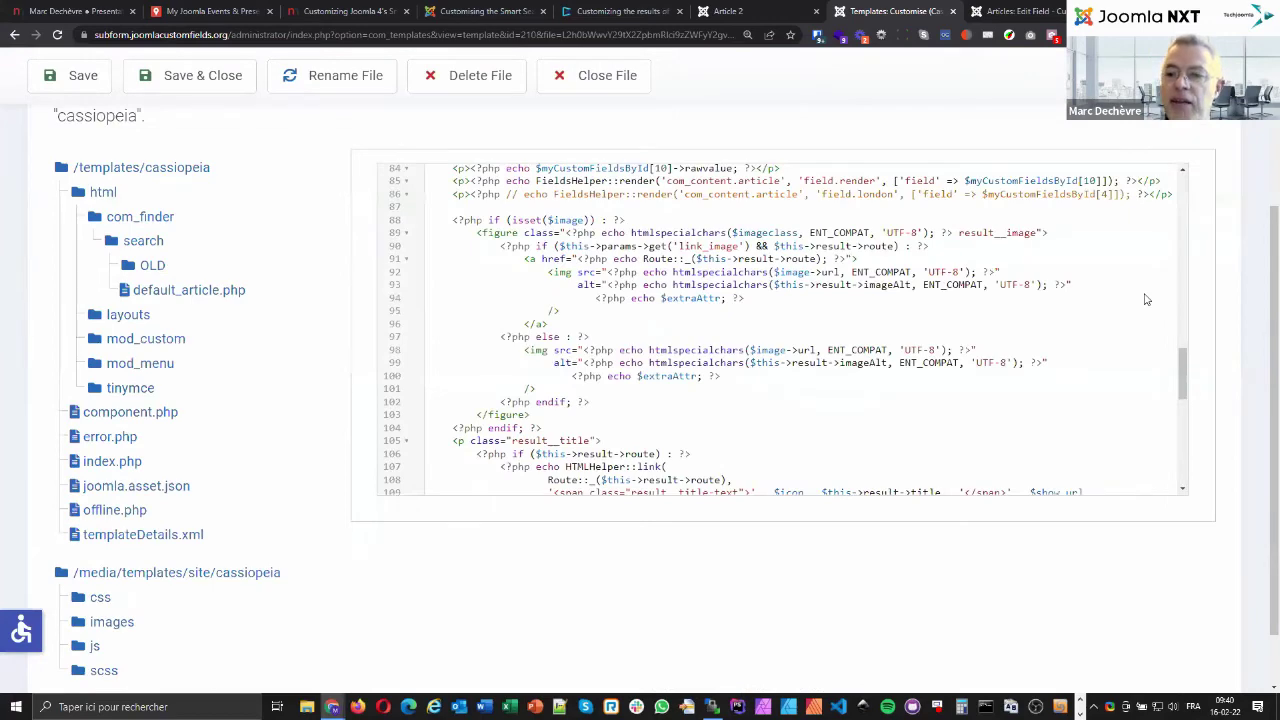
scroll(1146, 299, up, 3)
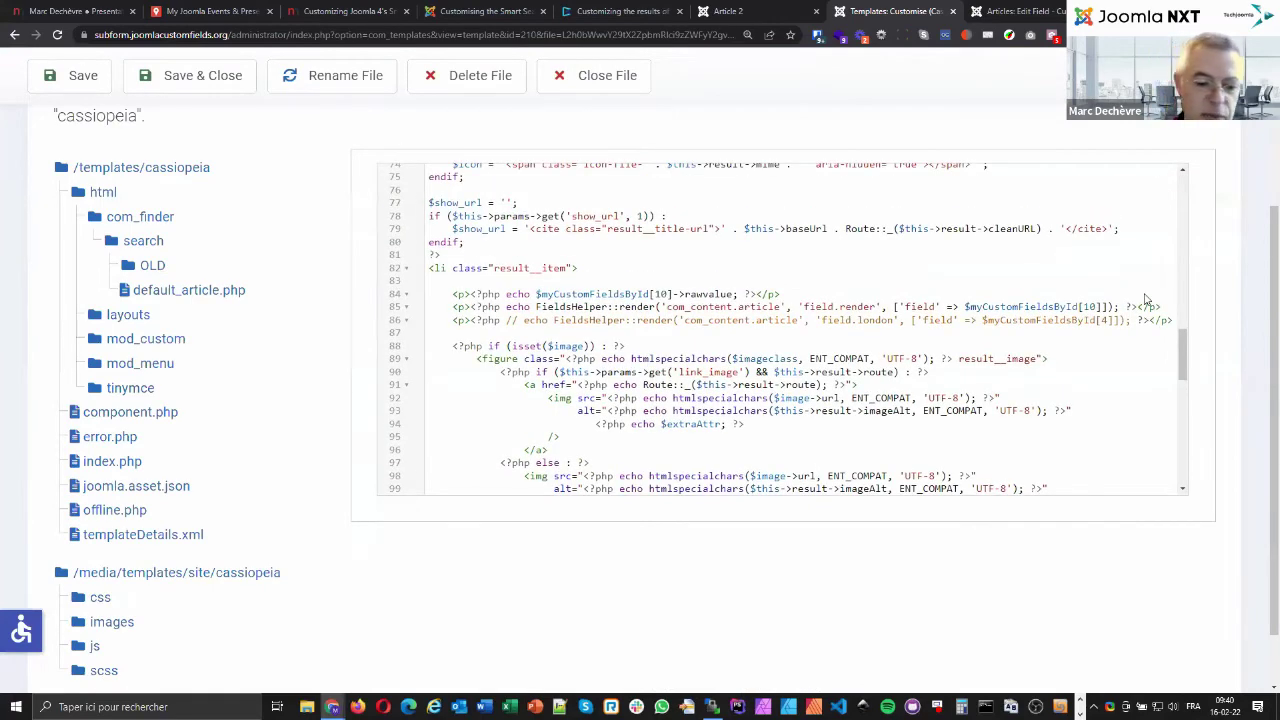
key(ctrl+z)
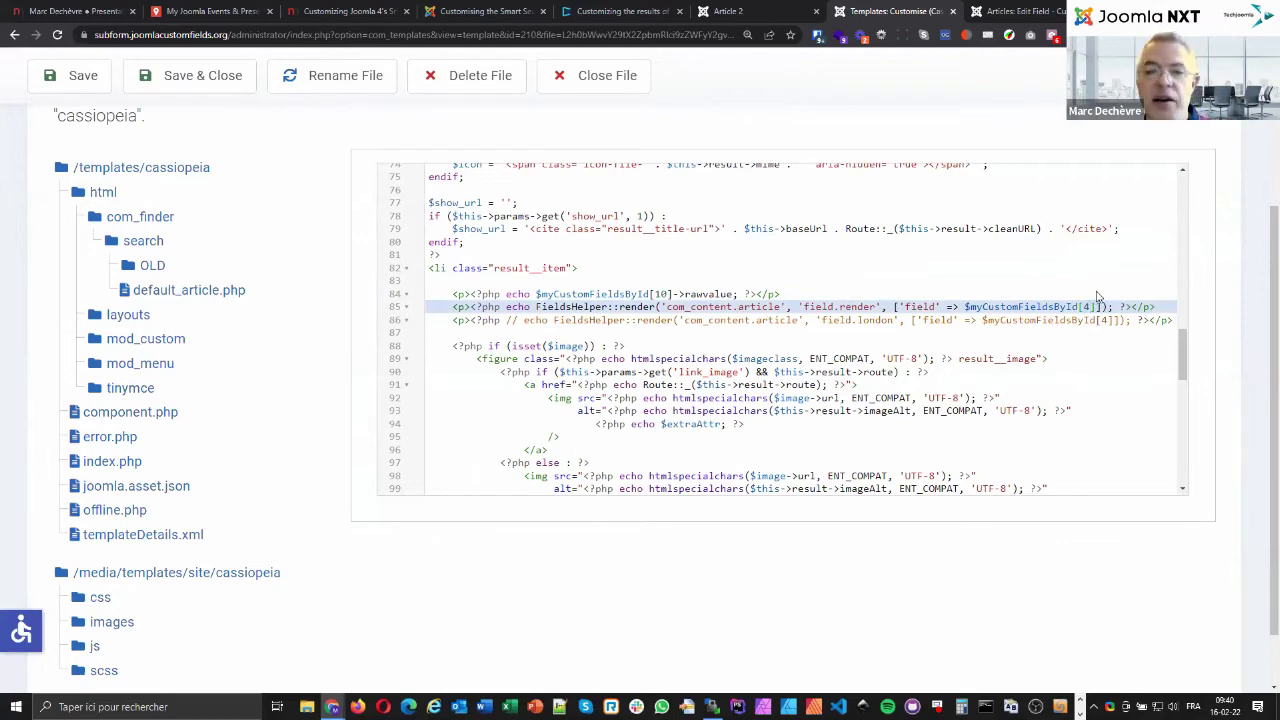
click(66, 76)
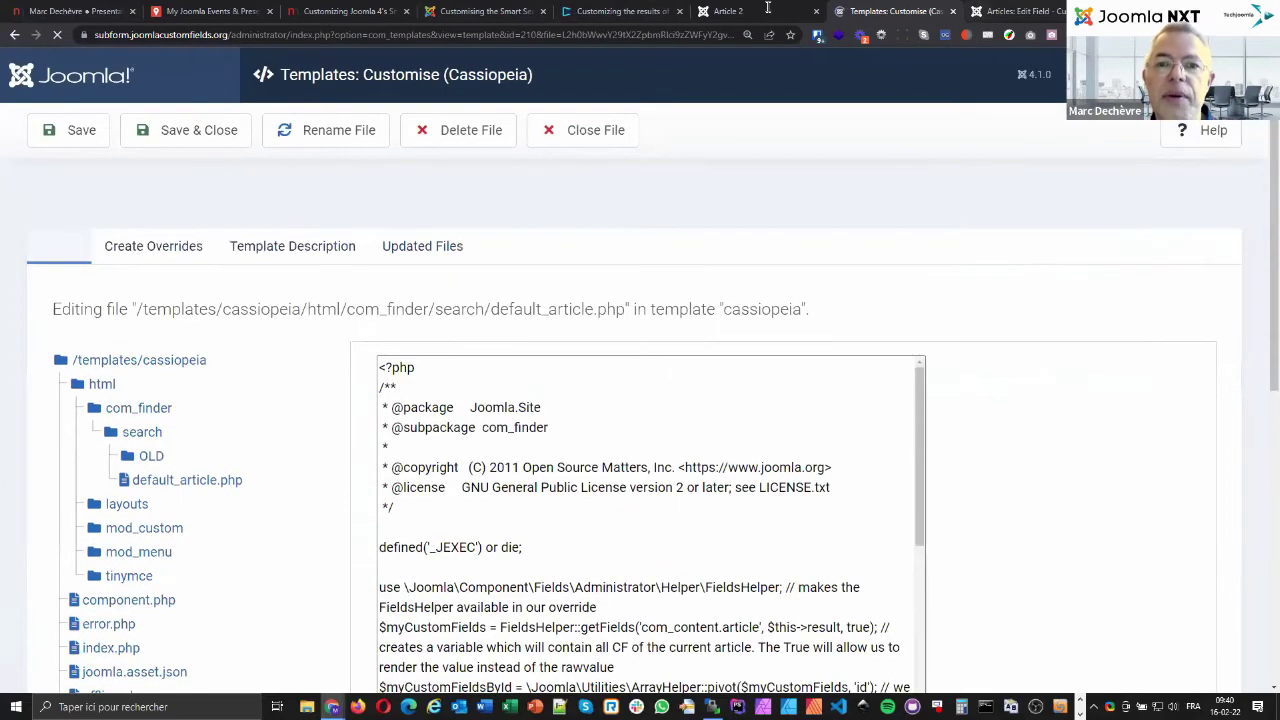
Search the demo site for "lorem" and highlight the Carousel slide list in the first result card.
click(1012, 11)
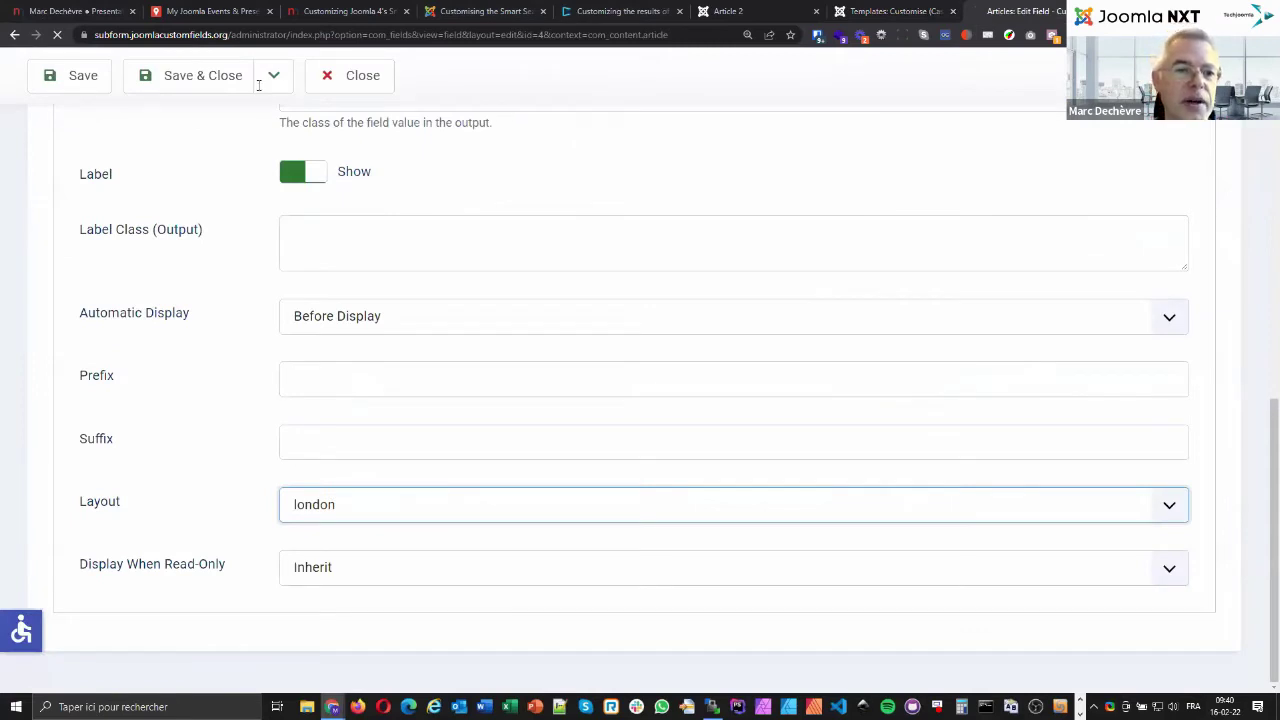
key(ctrl+shift+Tab)
key(ctrl+shift+Tab)
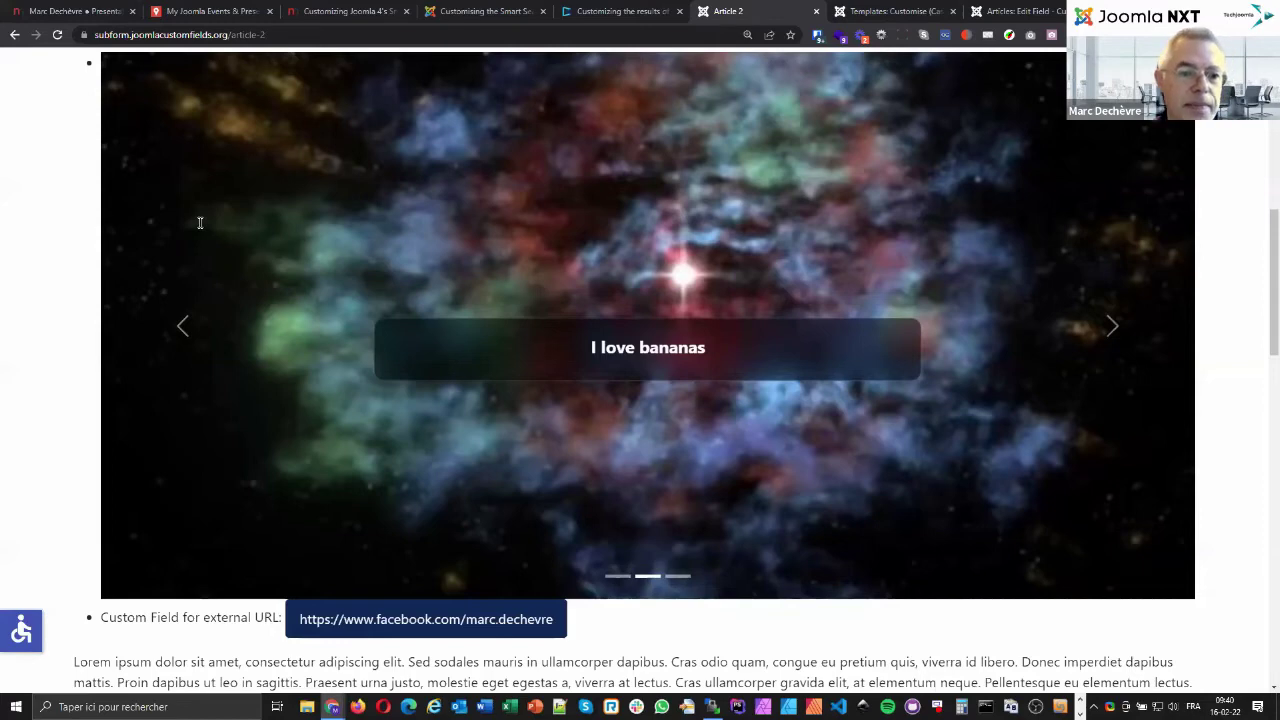
key(alt+Left)
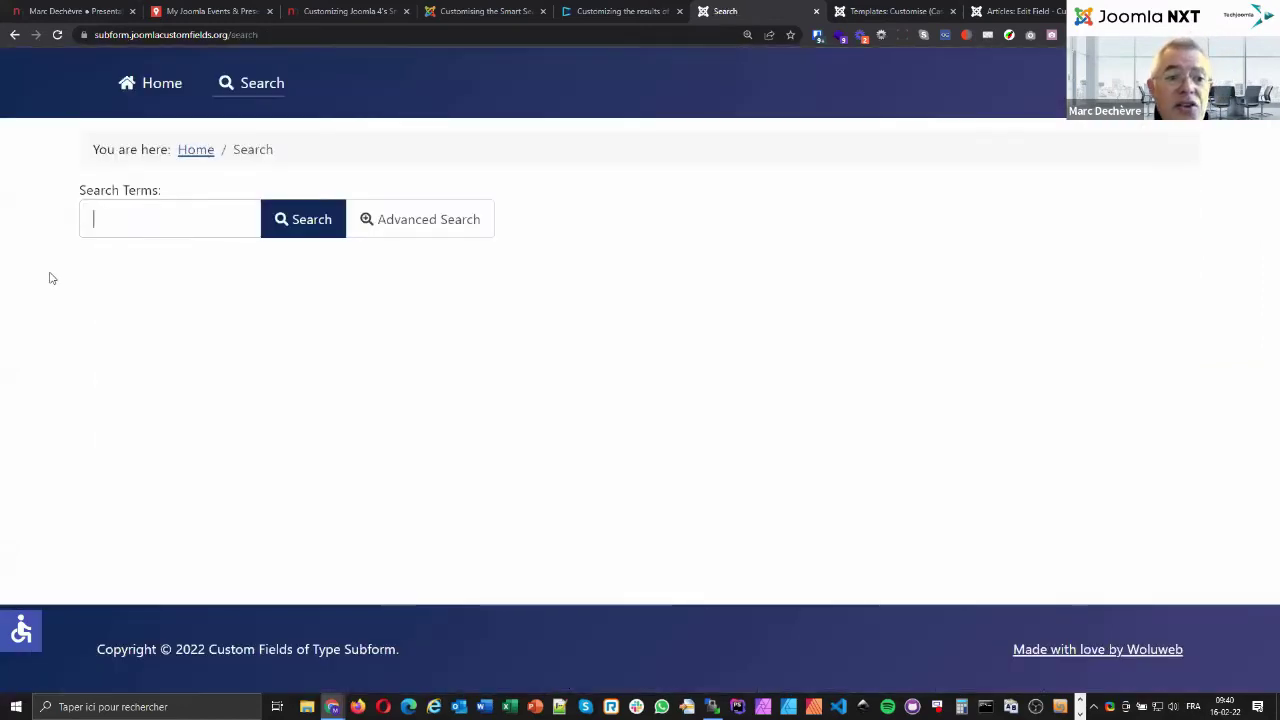
text(lorem)
key(Return)
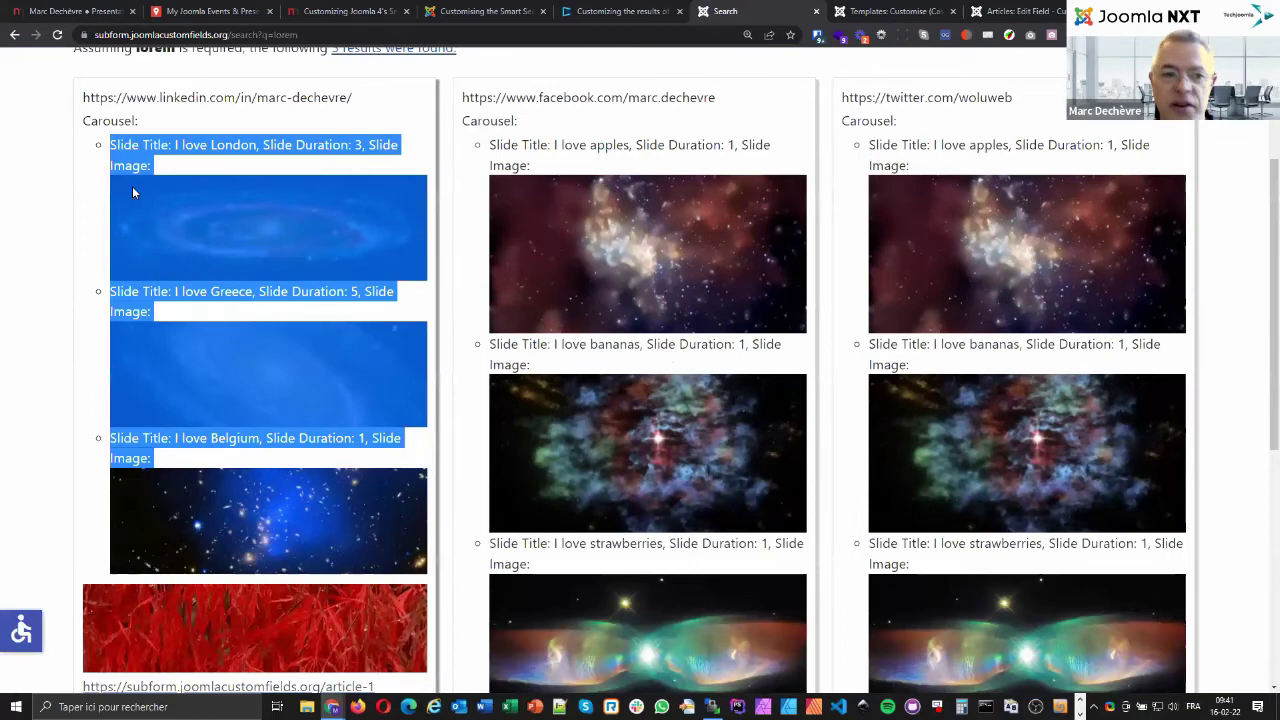
click(133, 188)
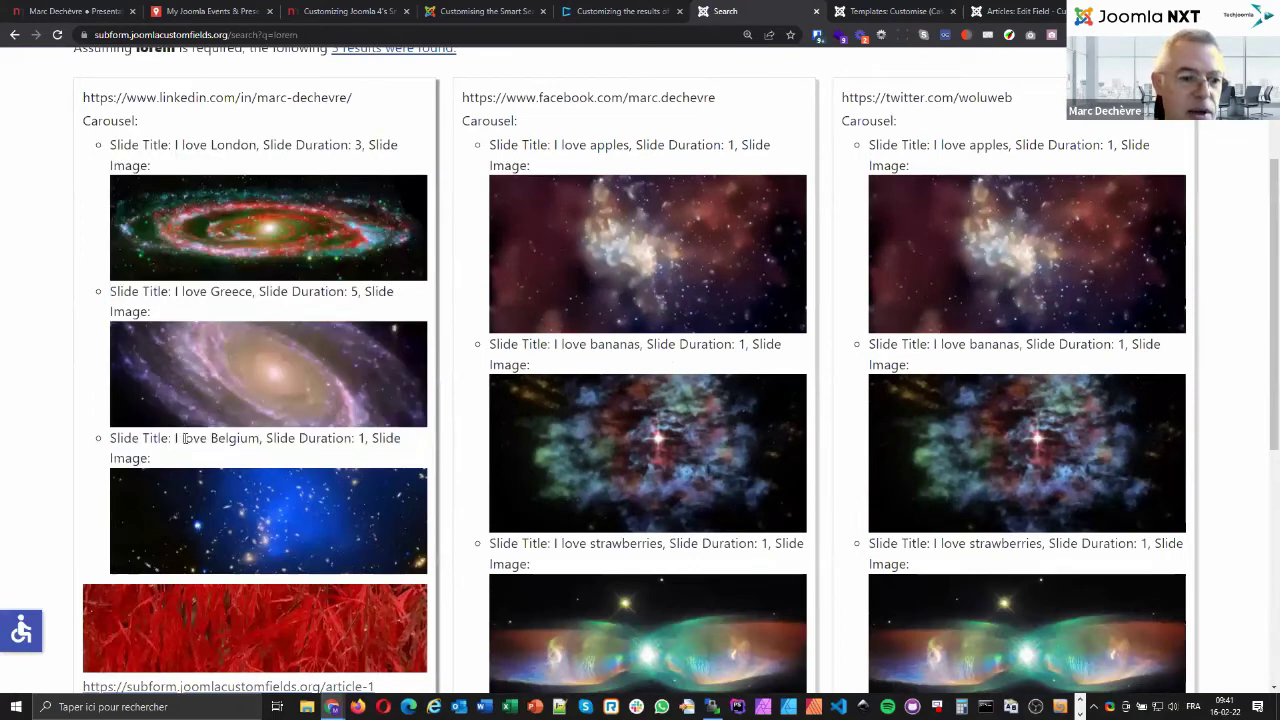
drag(110, 145, 180, 500)
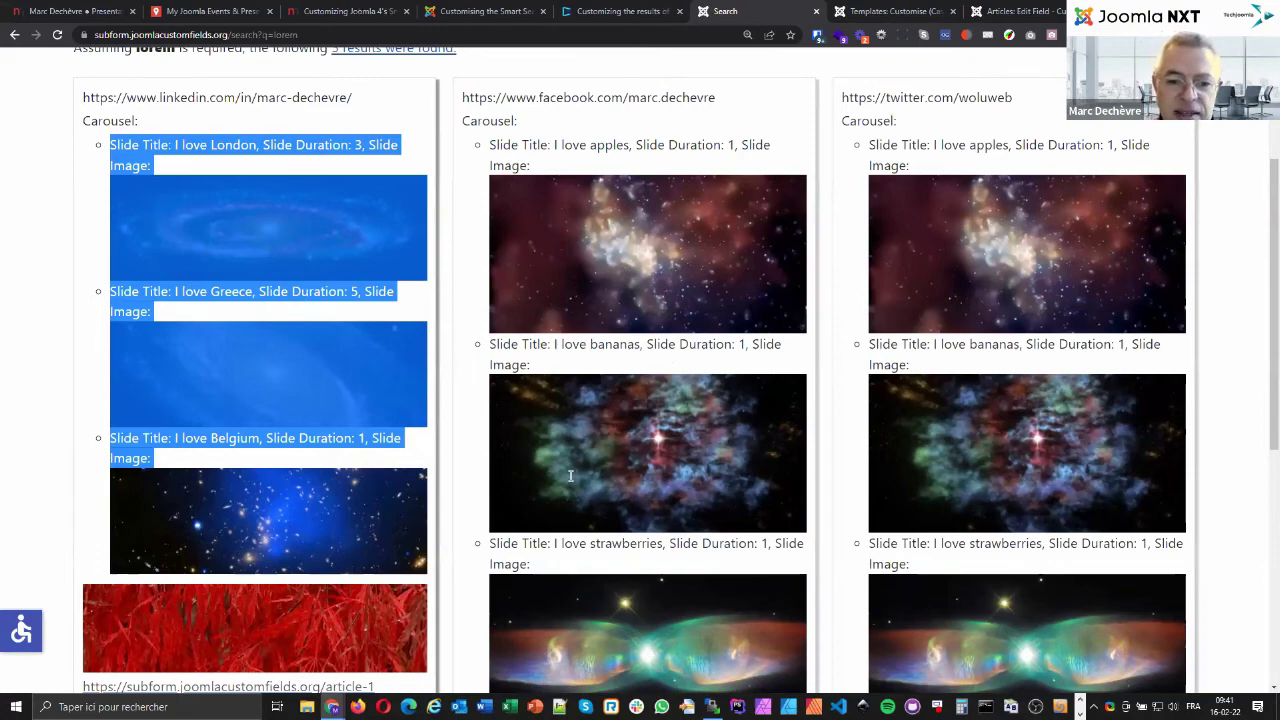
Review the slides on rendering custom fields and forcing an alternate layout, highlighting field.render, london.php and field.london.
key(ctrl+Tab)
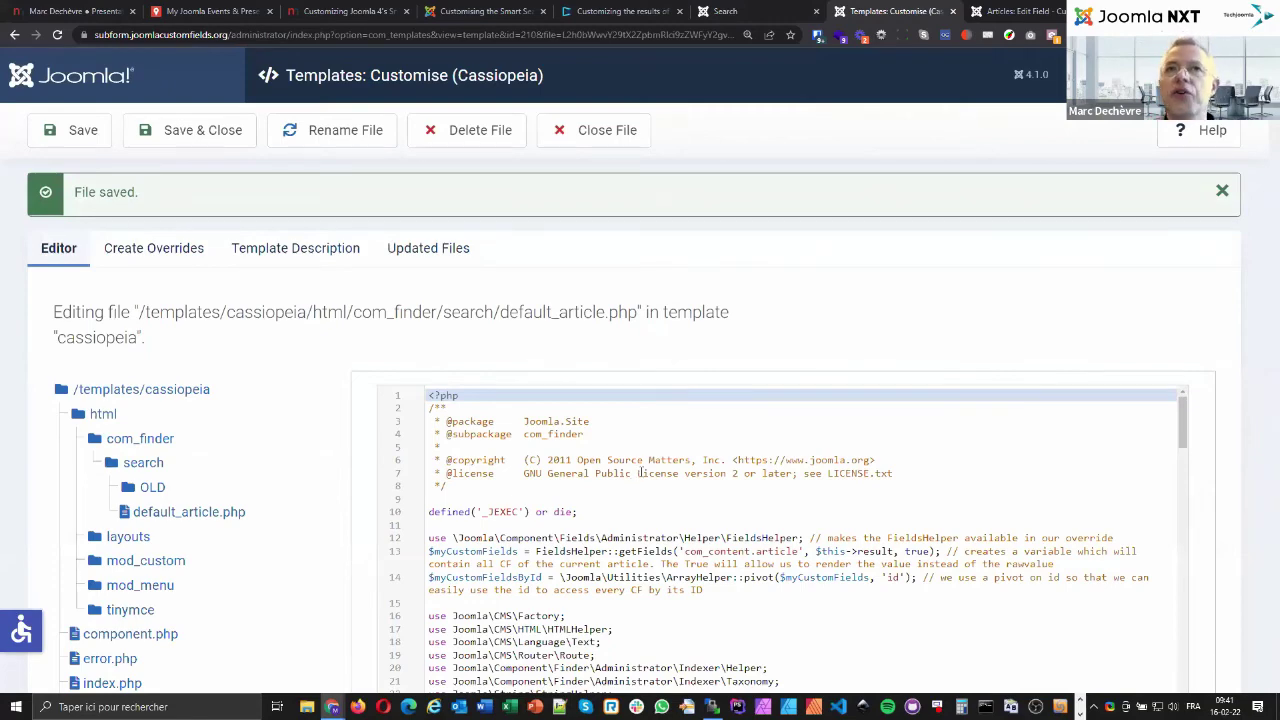
key(ctrl+3)
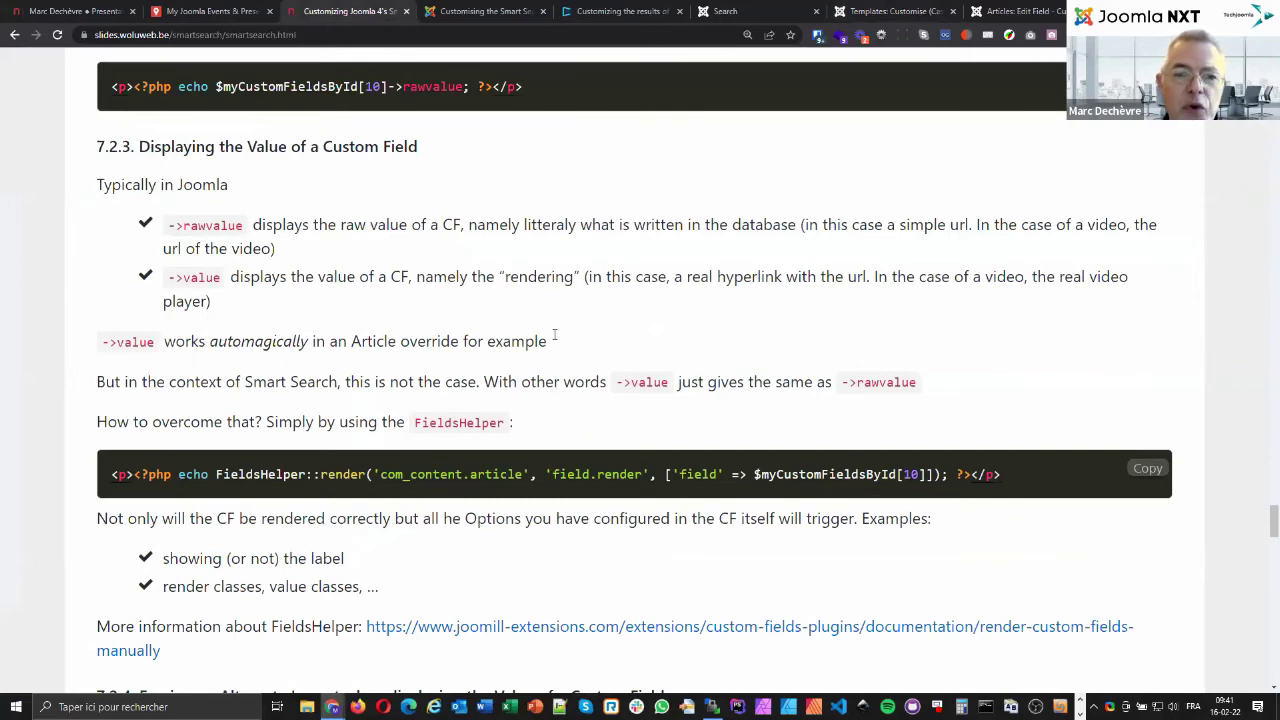
scroll(555, 335, down, 2)
double_click(596, 244)
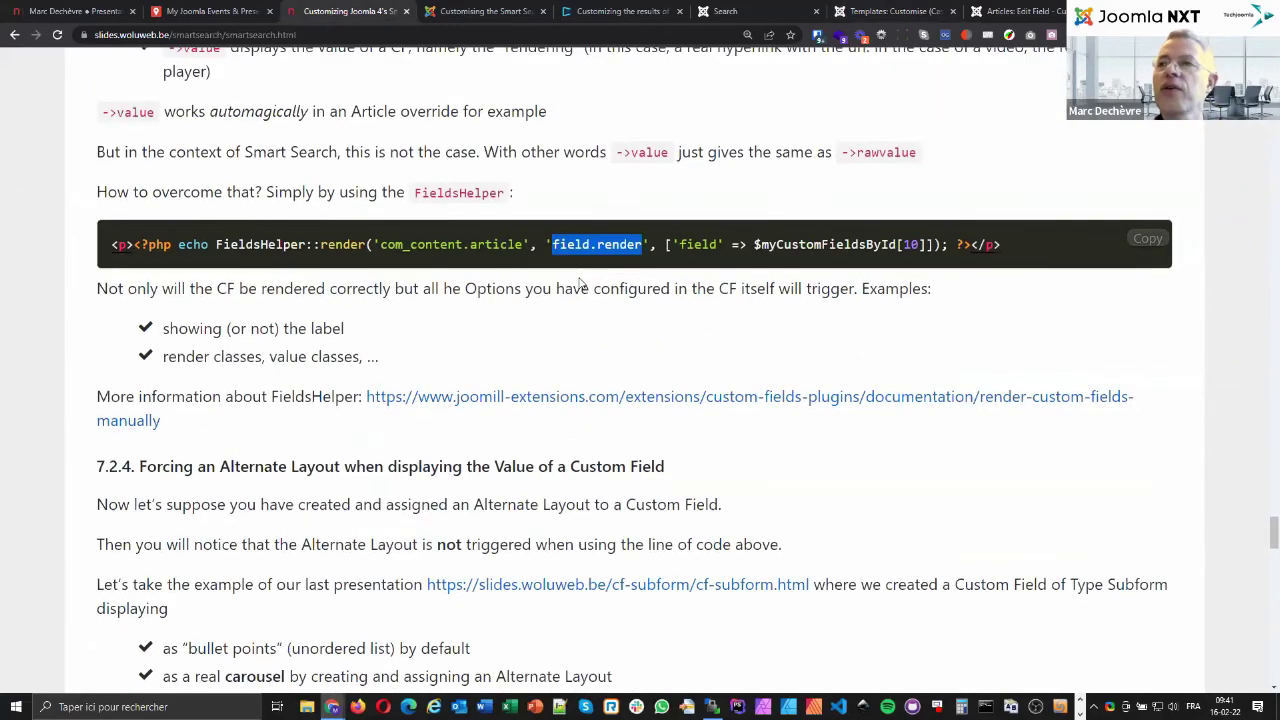
scroll(580, 284, down, 1)
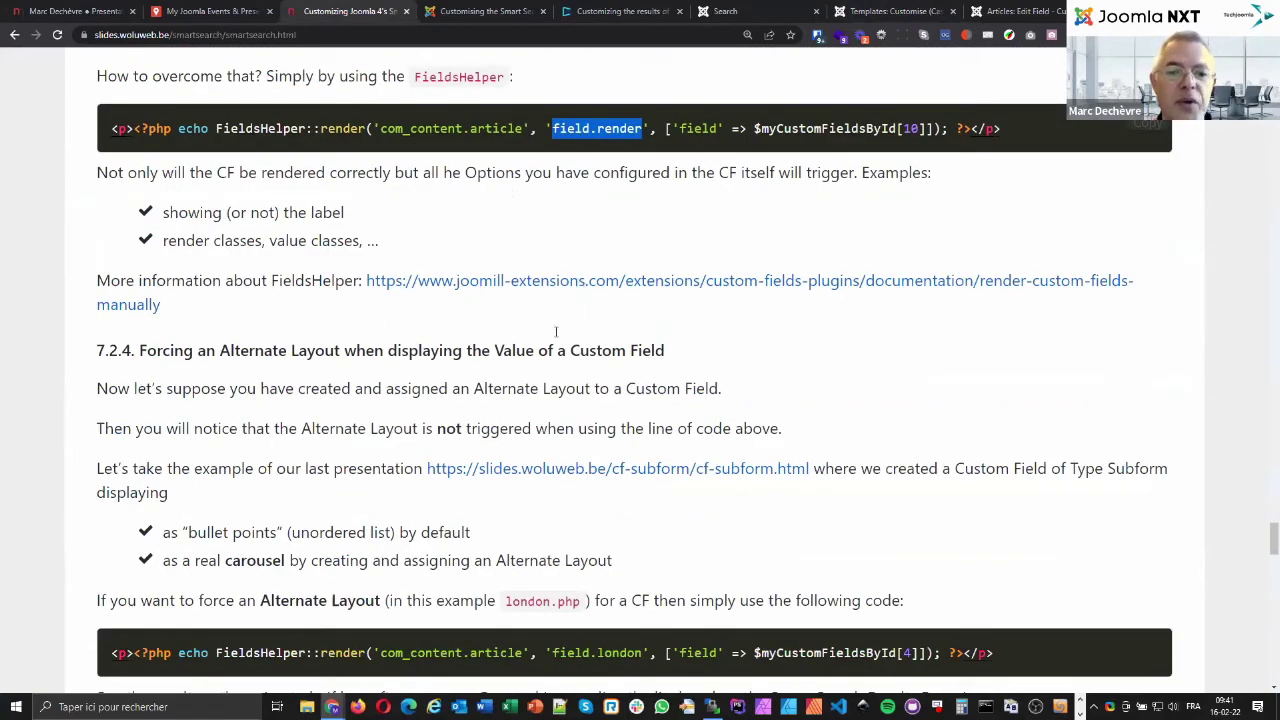
scroll(553, 333, down, 3)
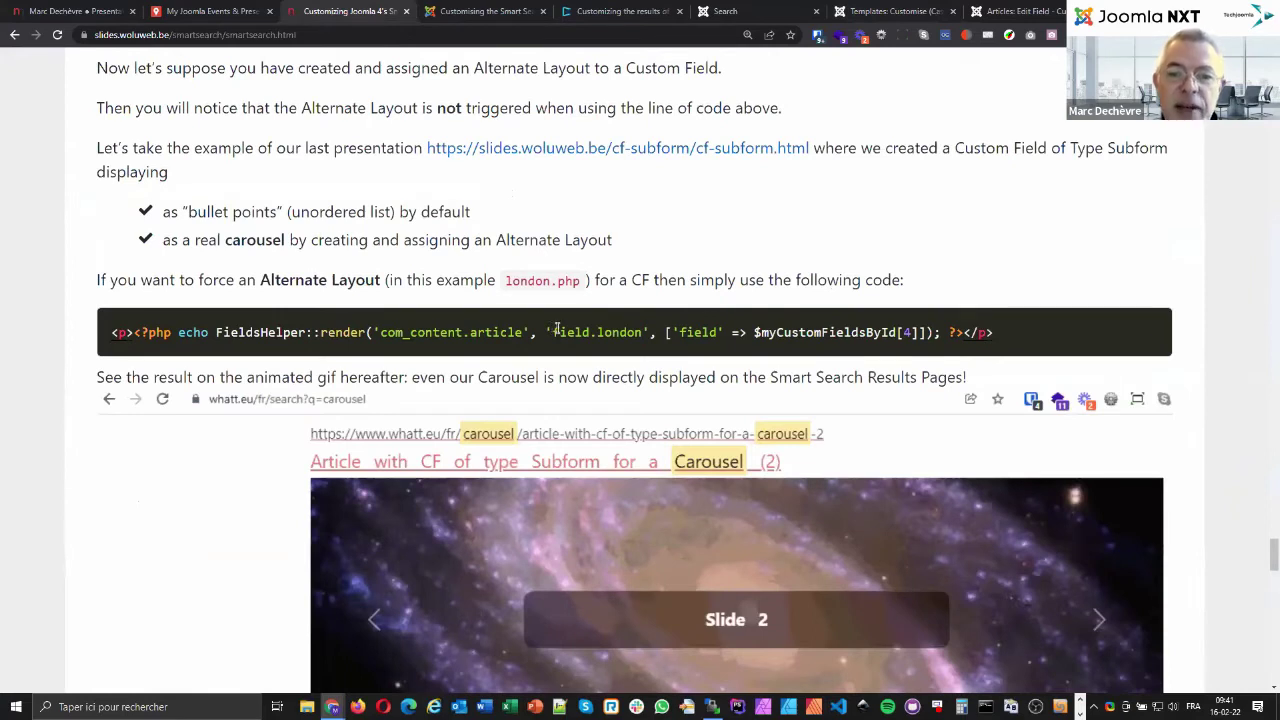
double_click(553, 282)
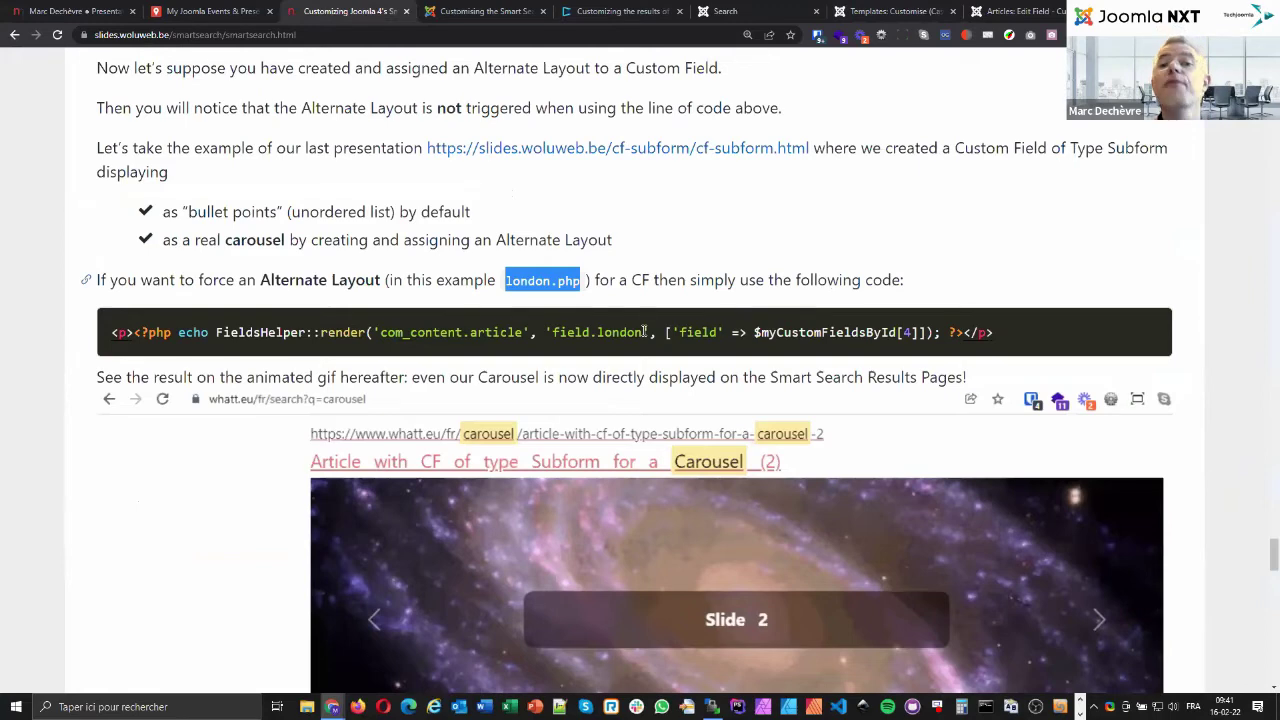
click(644, 332)
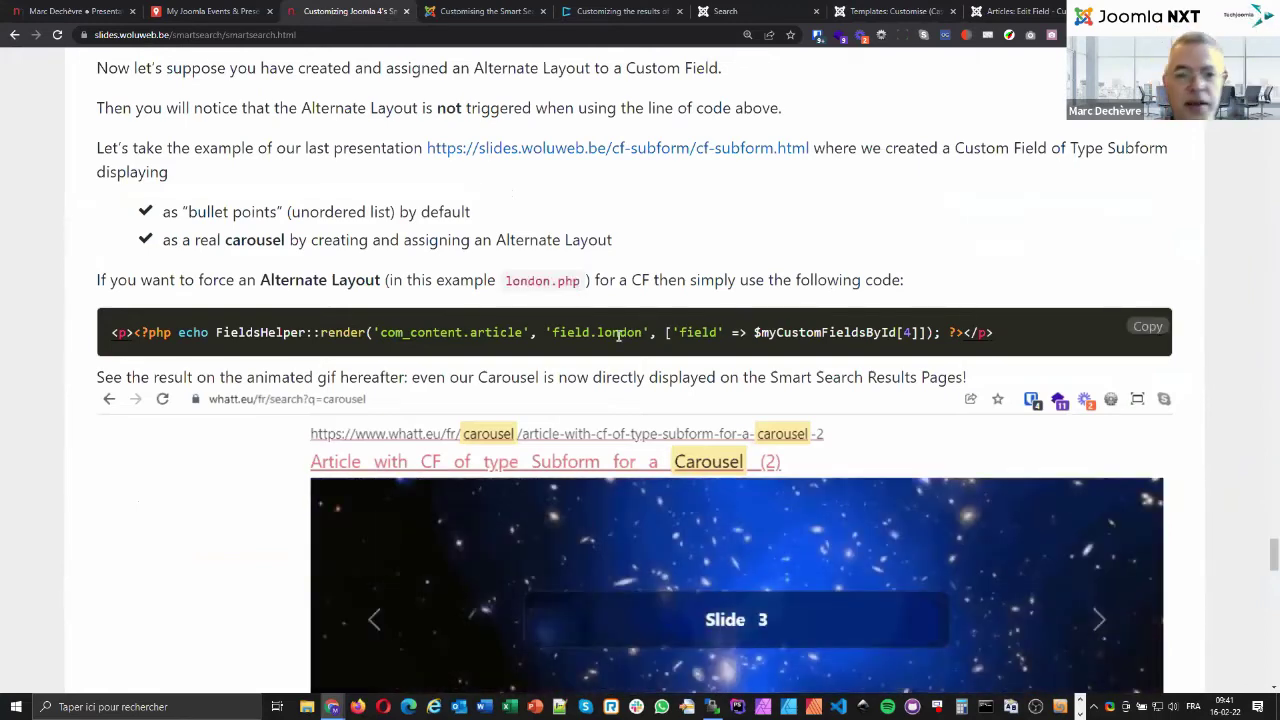
double_click(620, 335)
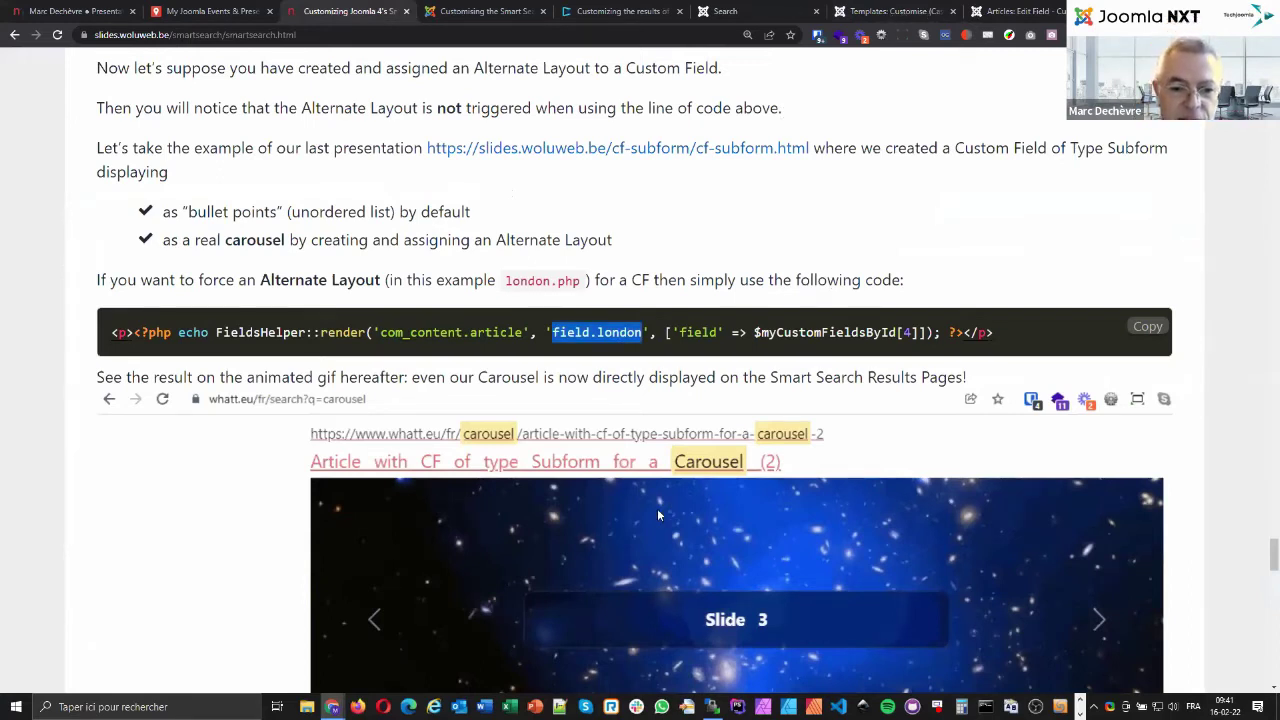
In default_article.php, comment out the field.render line and uncomment the field.london line for custom field 4.
key(ctrl+7)
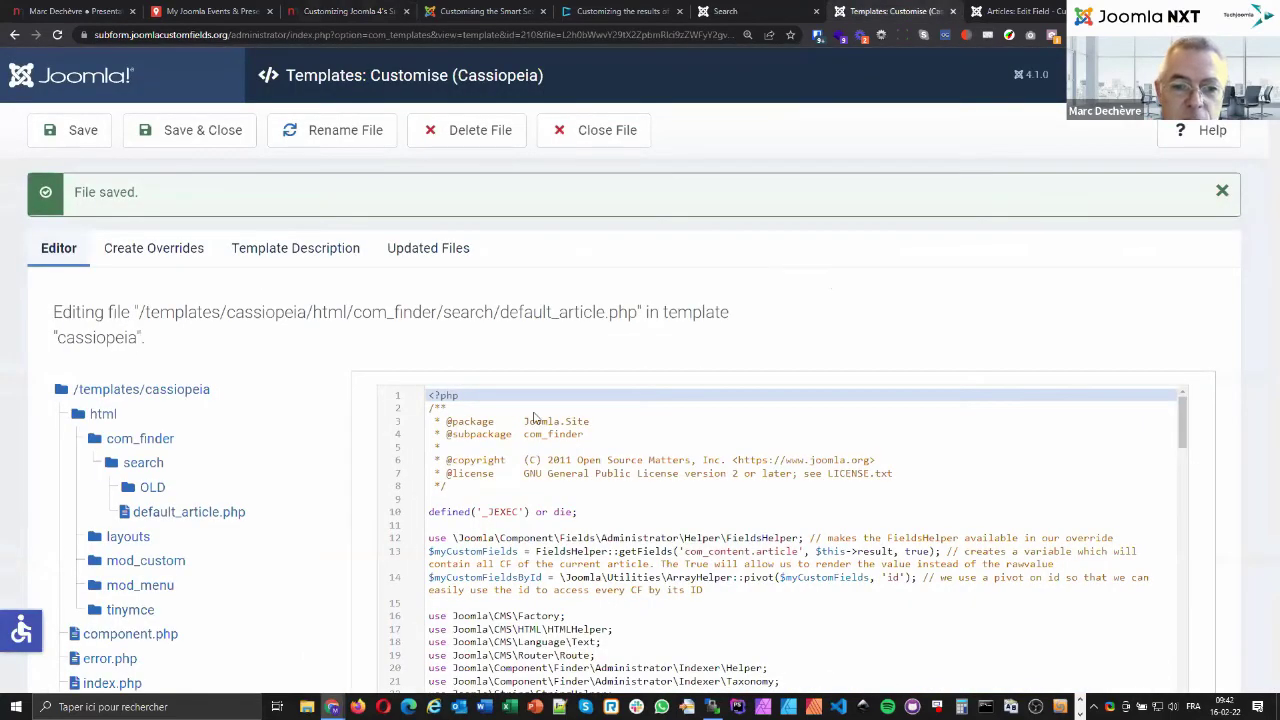
scroll(732, 392, down, 2)
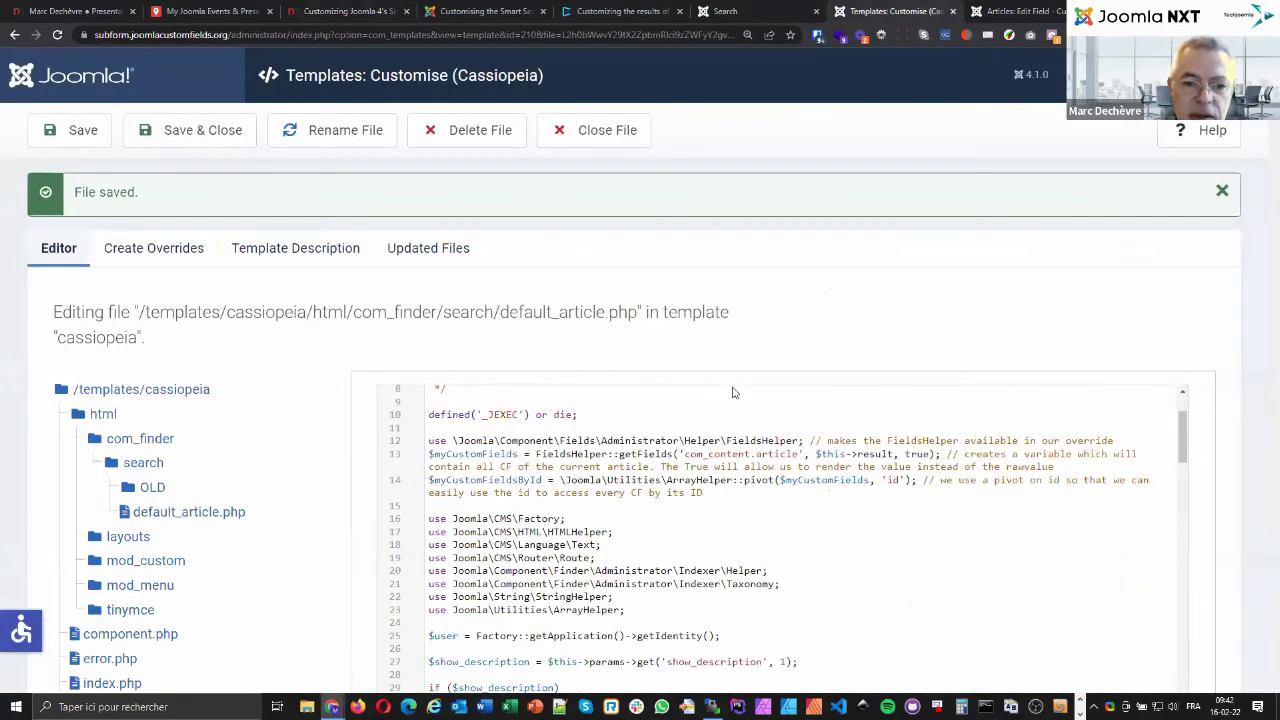
scroll(780, 375, down, 2)
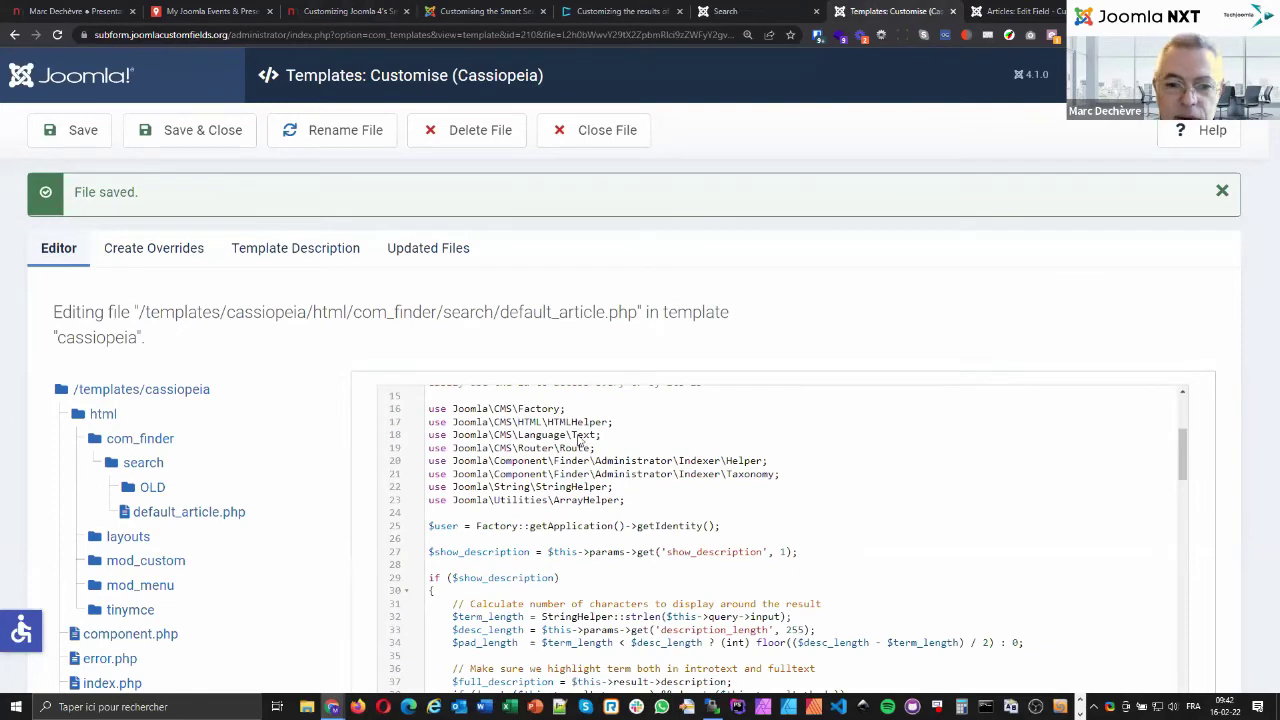
scroll(527, 440, down, 20)
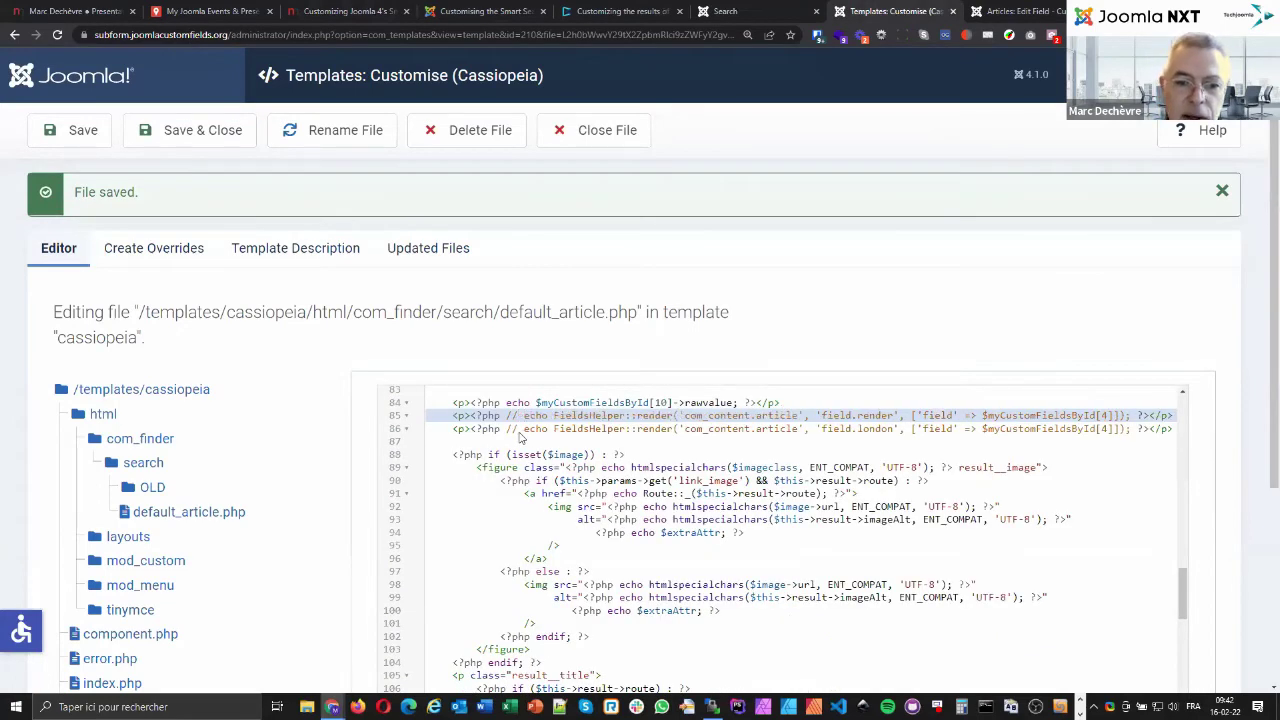
click(520, 432)
key(BackSpace)
key(BackSpace)
key(BackSpace)
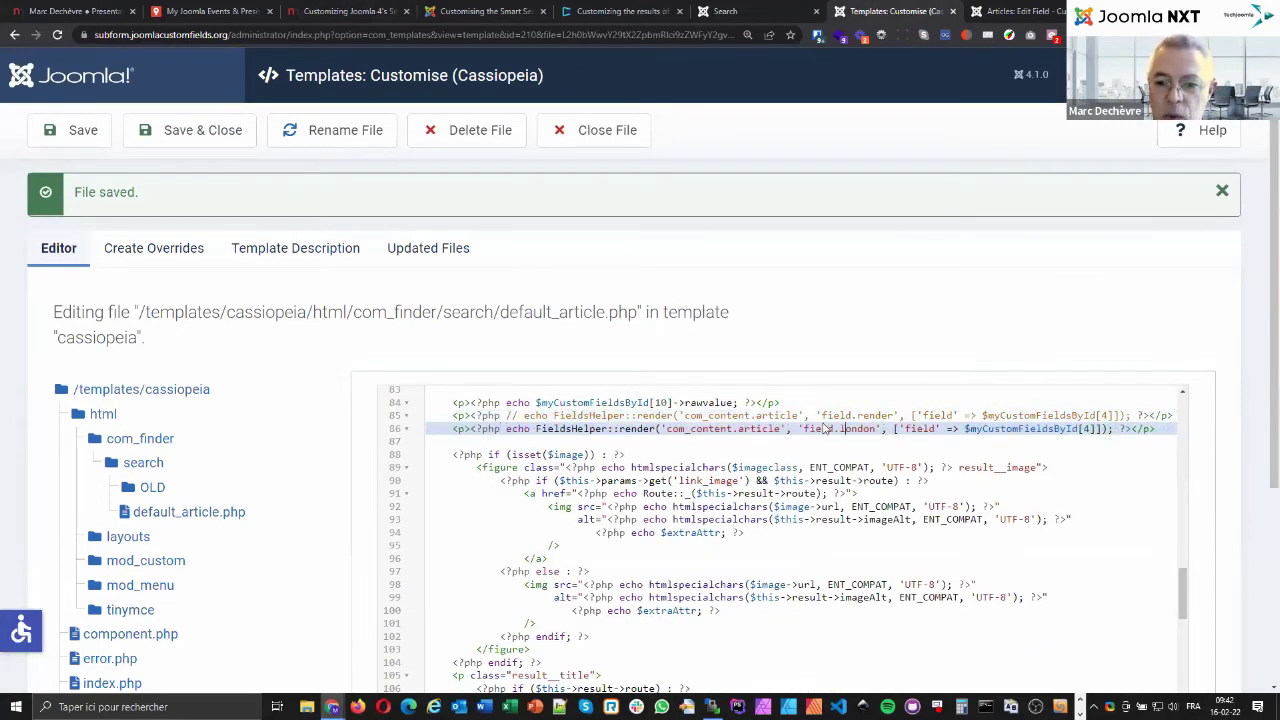
double_click(860, 428)
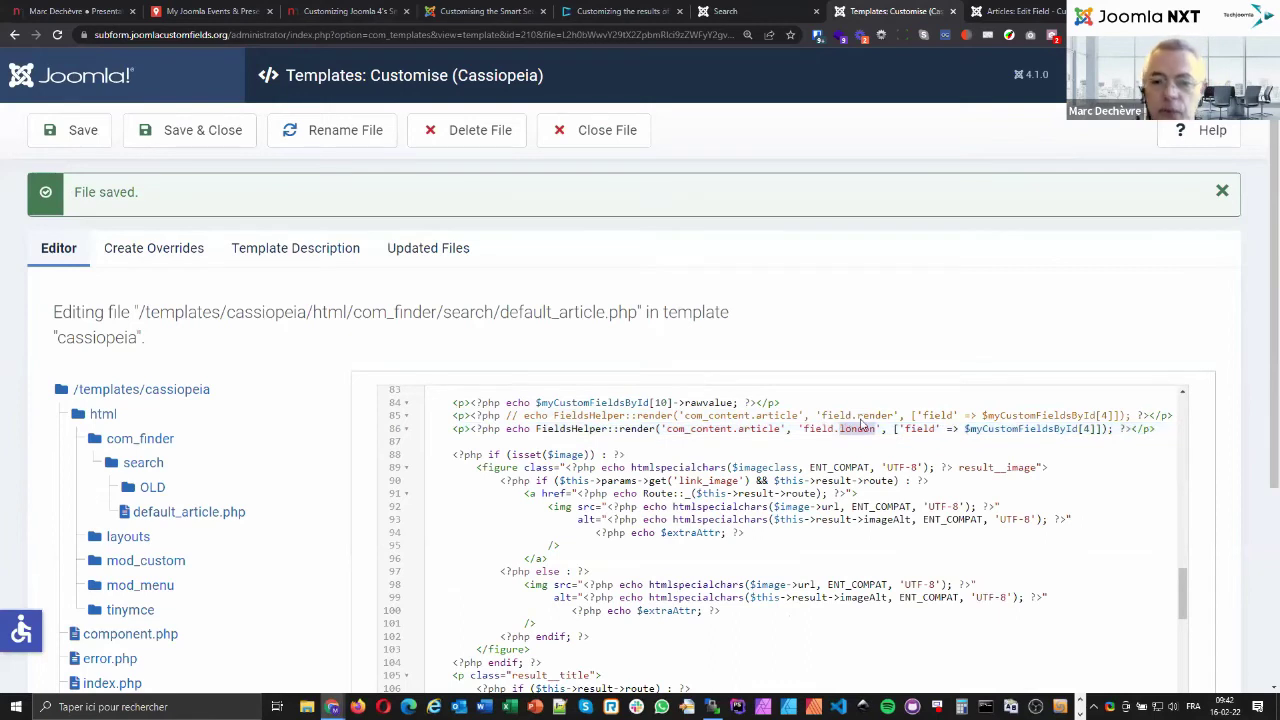
Save the default_article.php override and check how the carousels render in the result cards for "lorem".
click(70, 130)
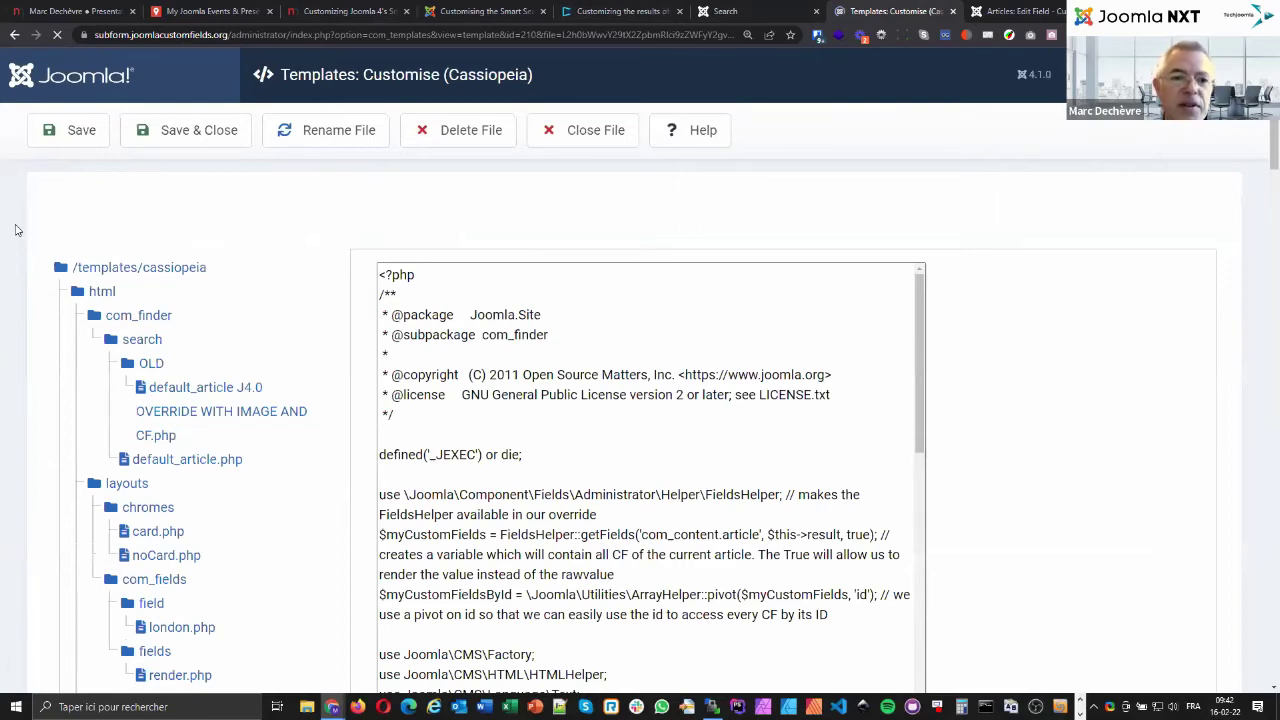
key(ctrl+shift+Tab)
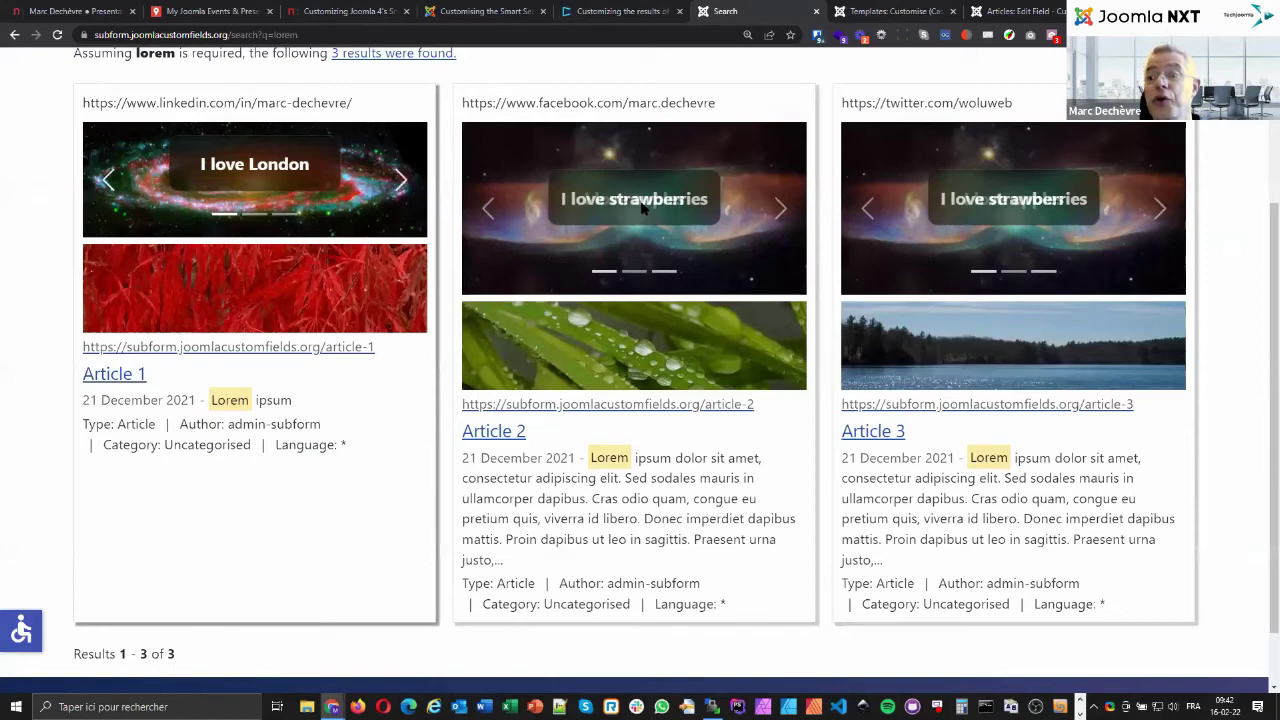
scroll(641, 205, up, 2)
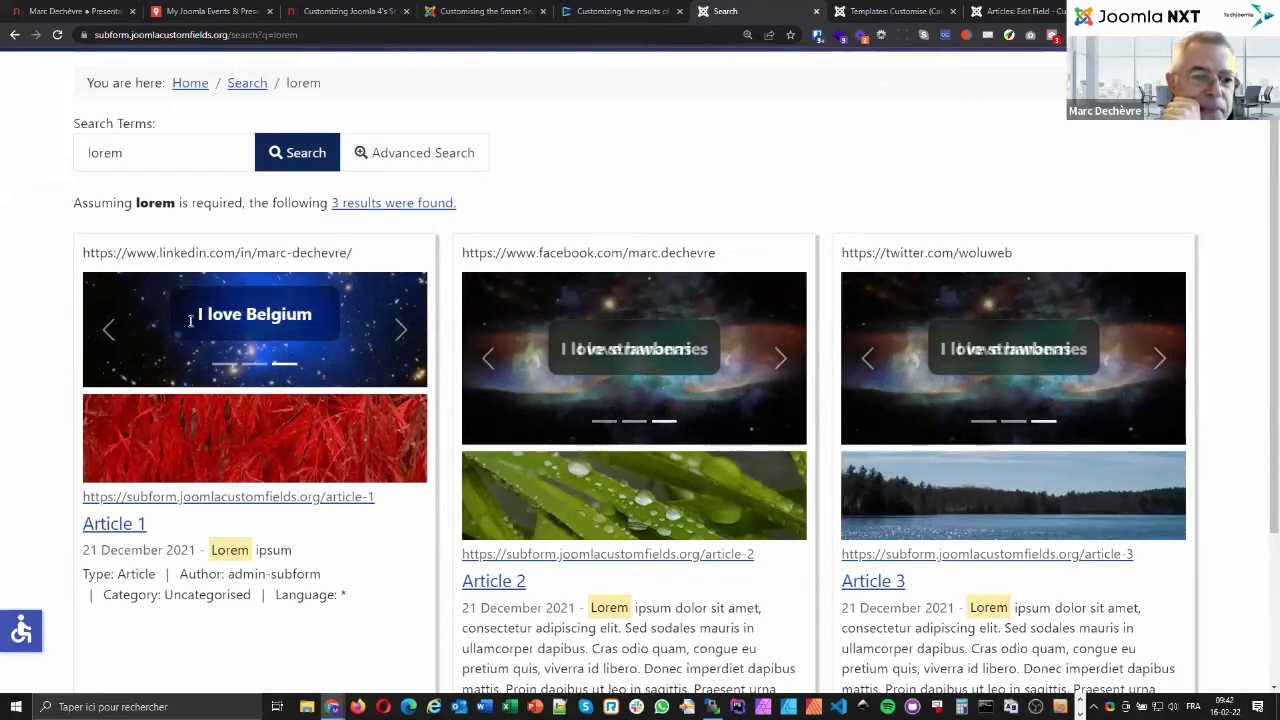
Review the slides on forcing an alternate layout, the special case for several carousels, and the start of the filtering section.
key(ctrl+3)
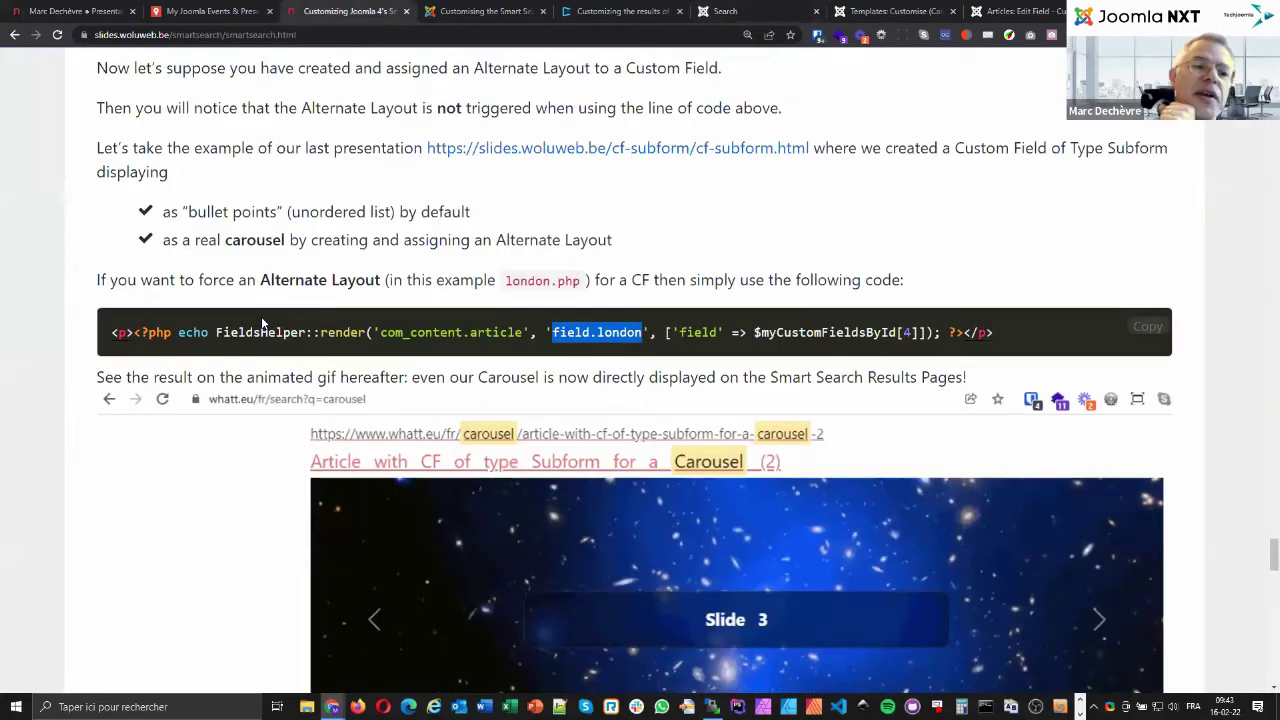
scroll(260, 289, down, 1)
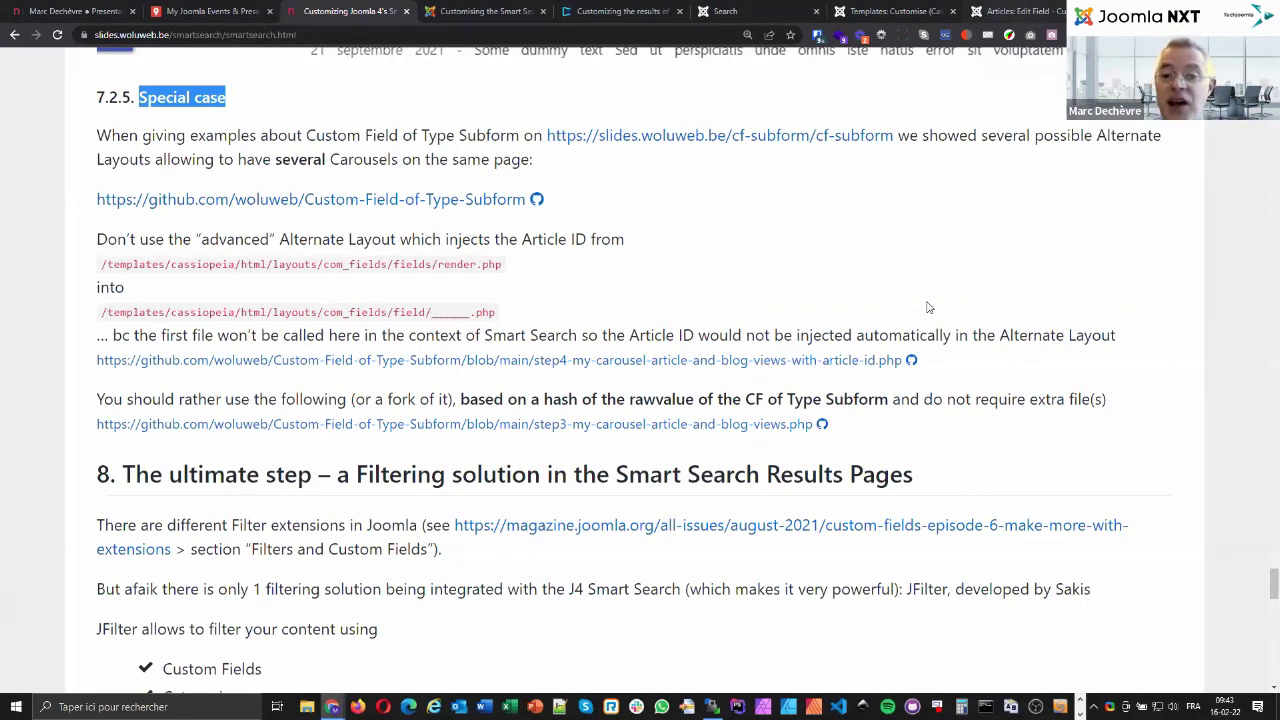
key(ctrl+Tab)
key(ctrl+Tab)
key(ctrl+Tab)
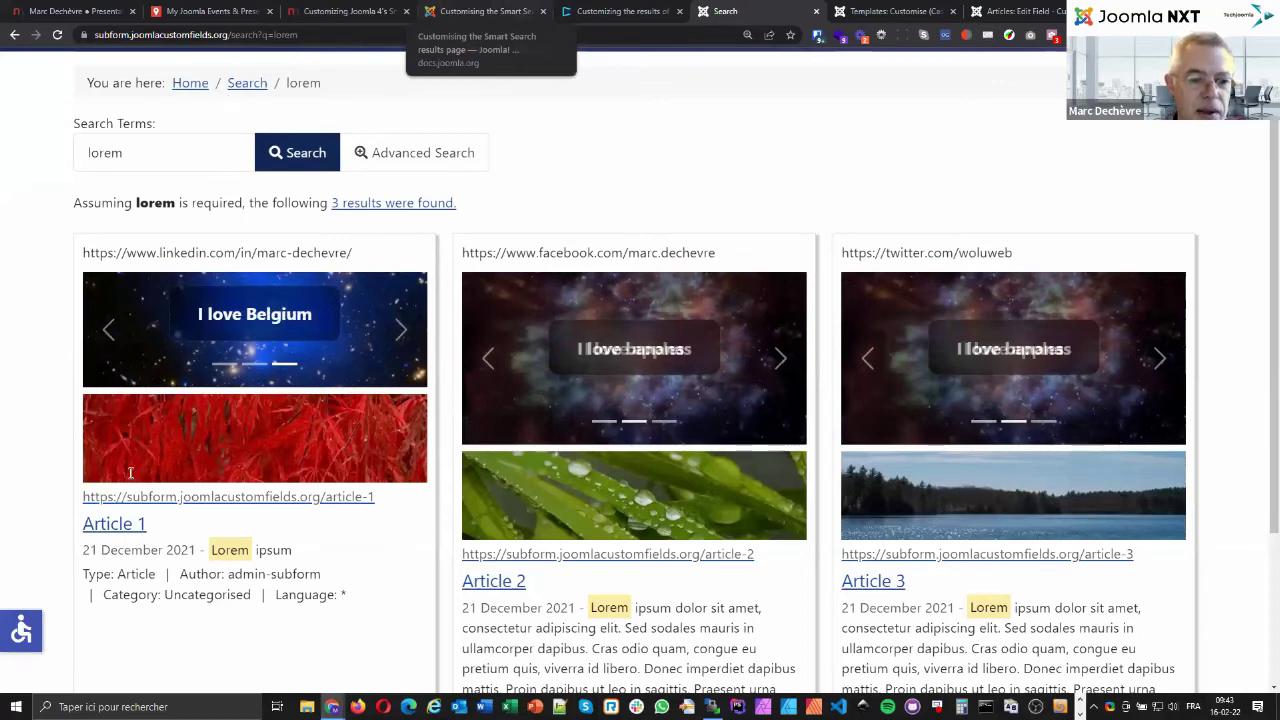
key(ctrl+3)
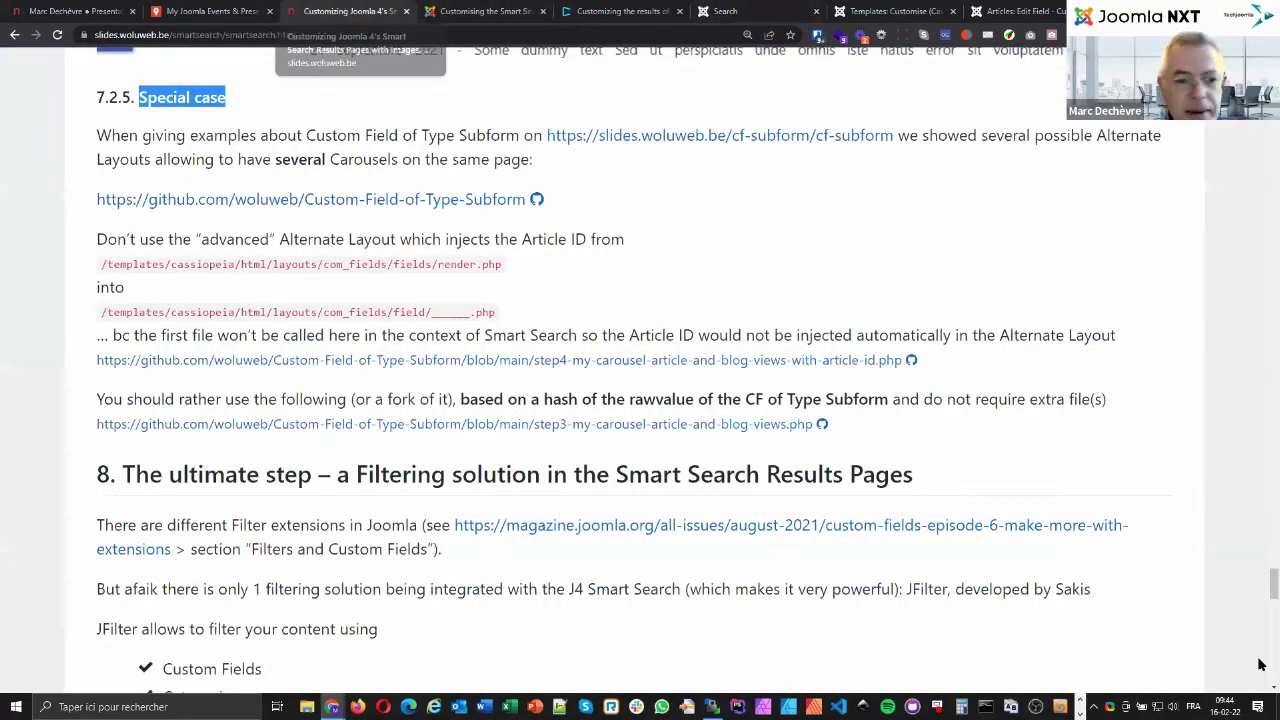
scroll(1260, 665, down, 1)
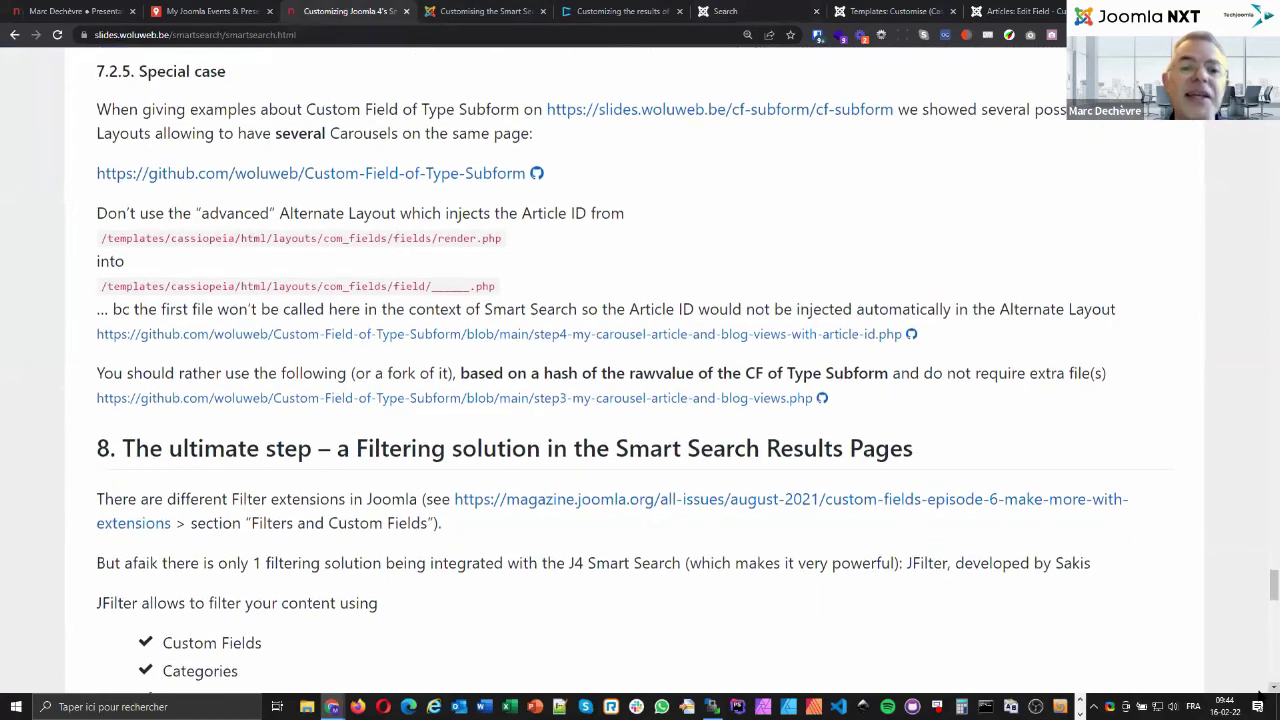
scroll(917, 391, down, 5)
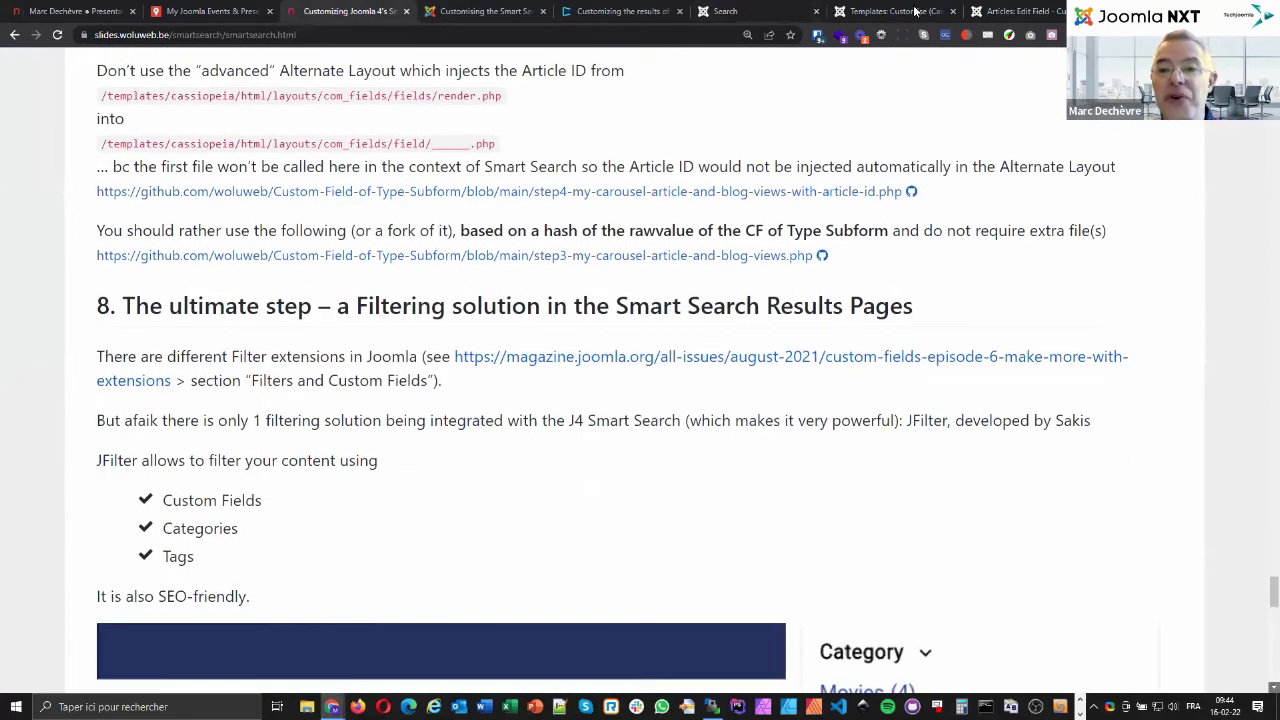
scroll(672, 150, down, 1)
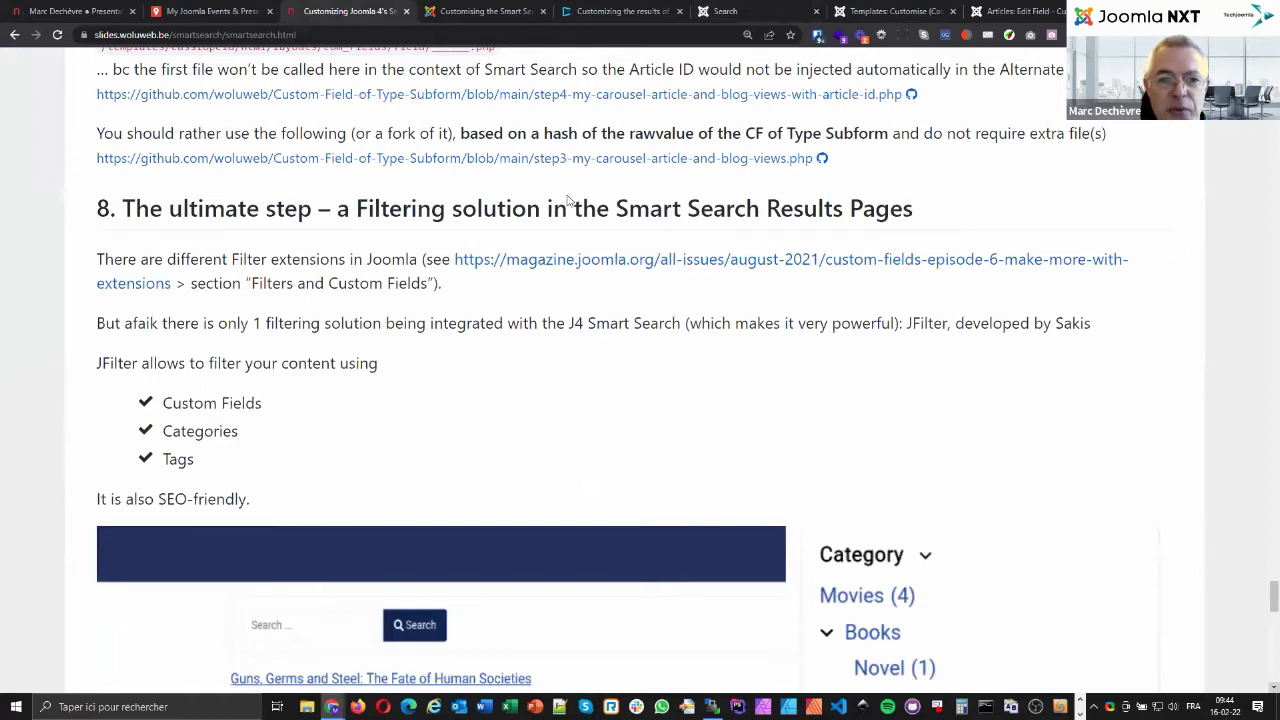
Revisit the saved override and the "lorem" search results, highlighting the excerpt text in the Article 2 card.
key(ctrl+7)
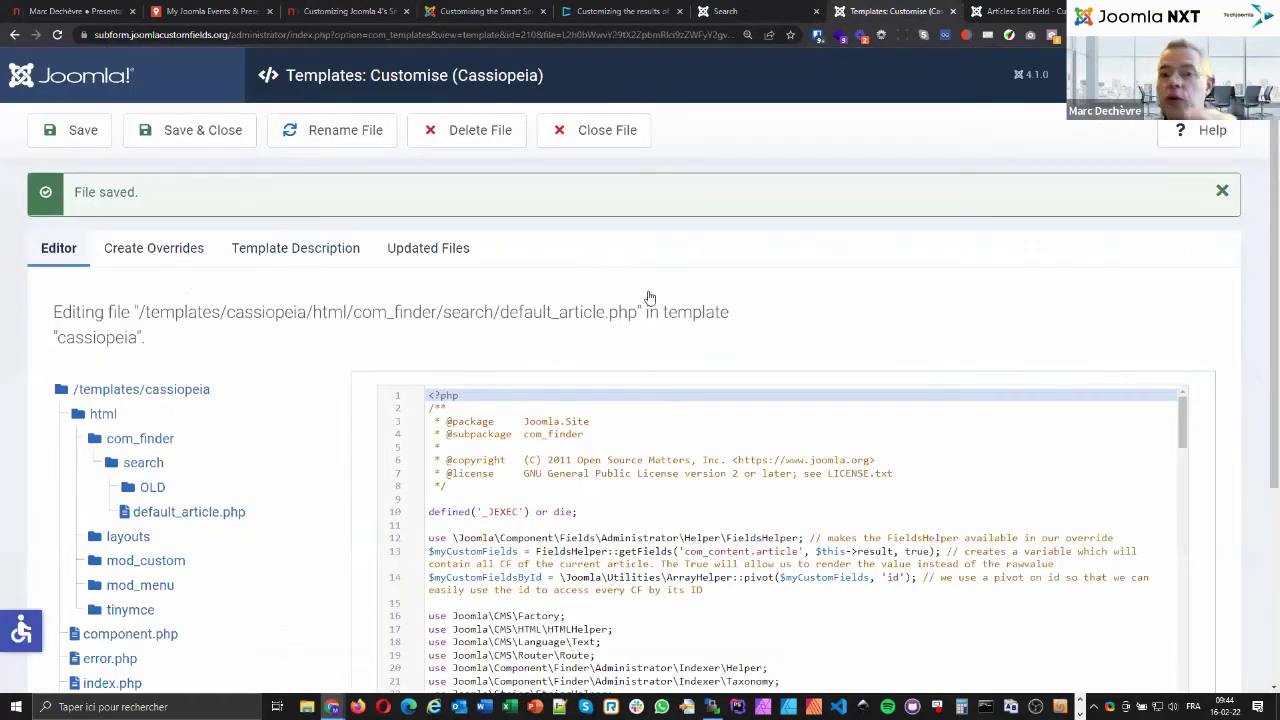
key(ctrl+6)
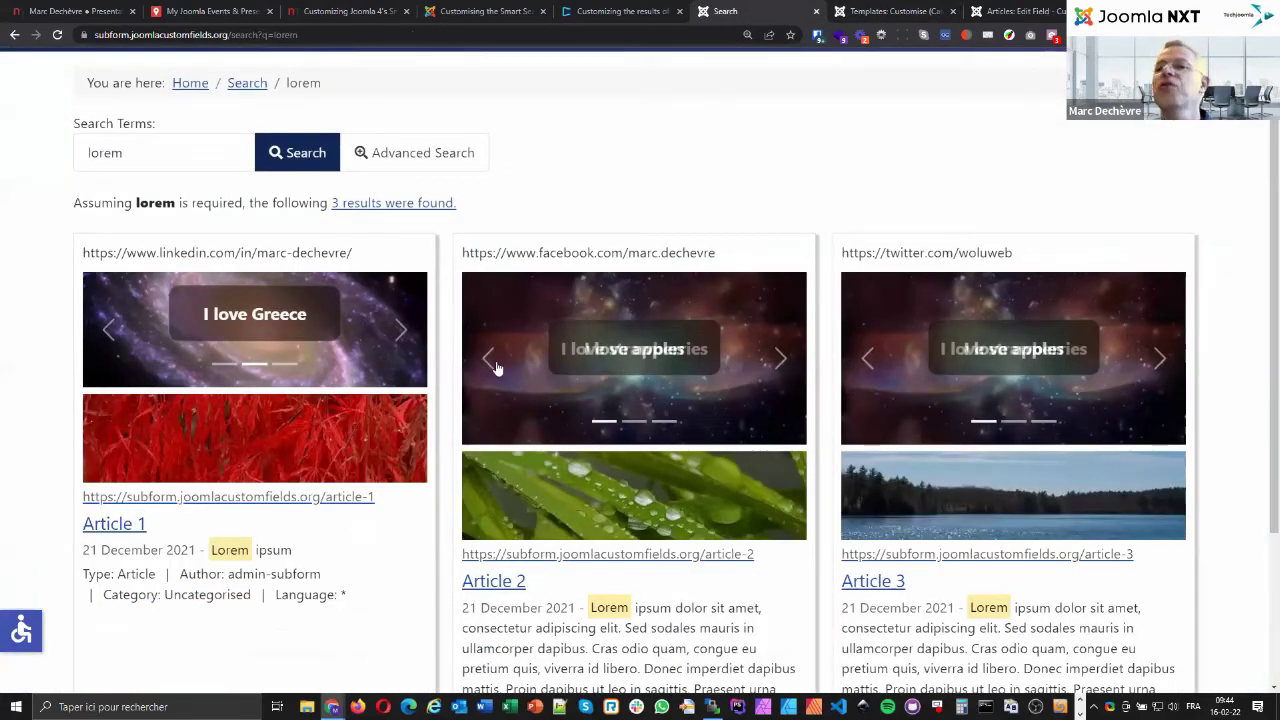
scroll(495, 368, down, 3)
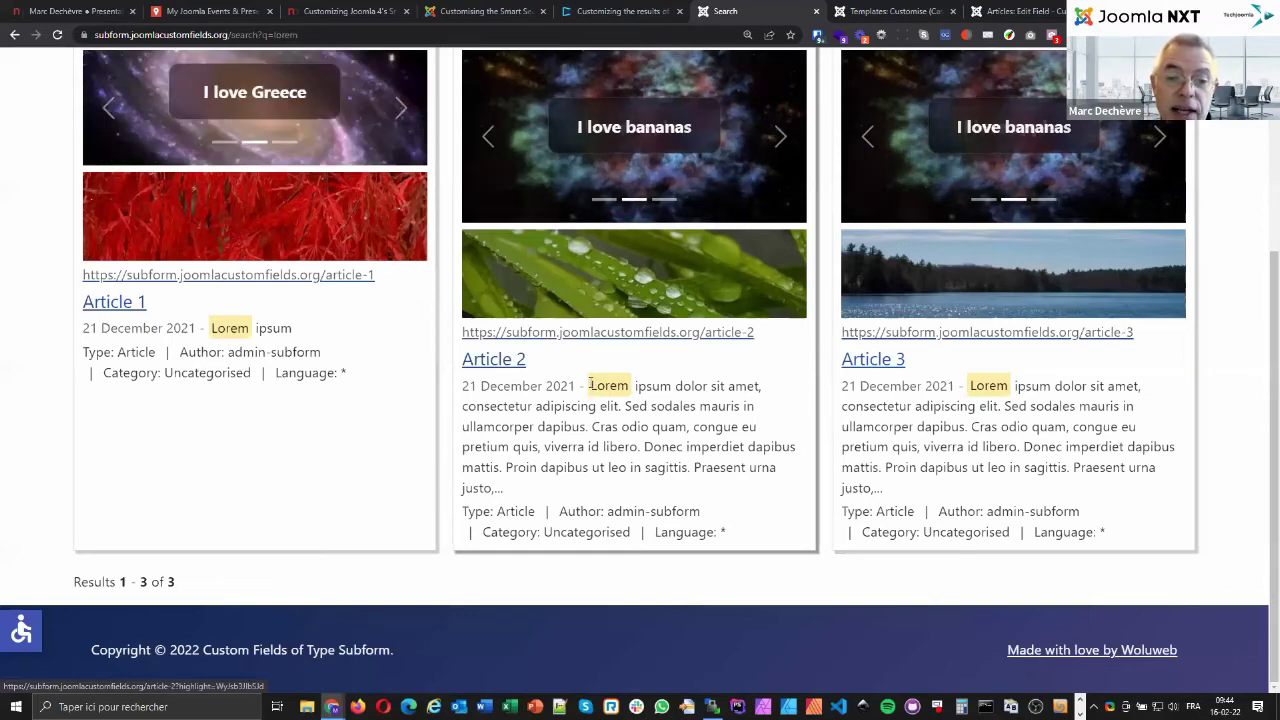
drag(589, 467, 591, 386)
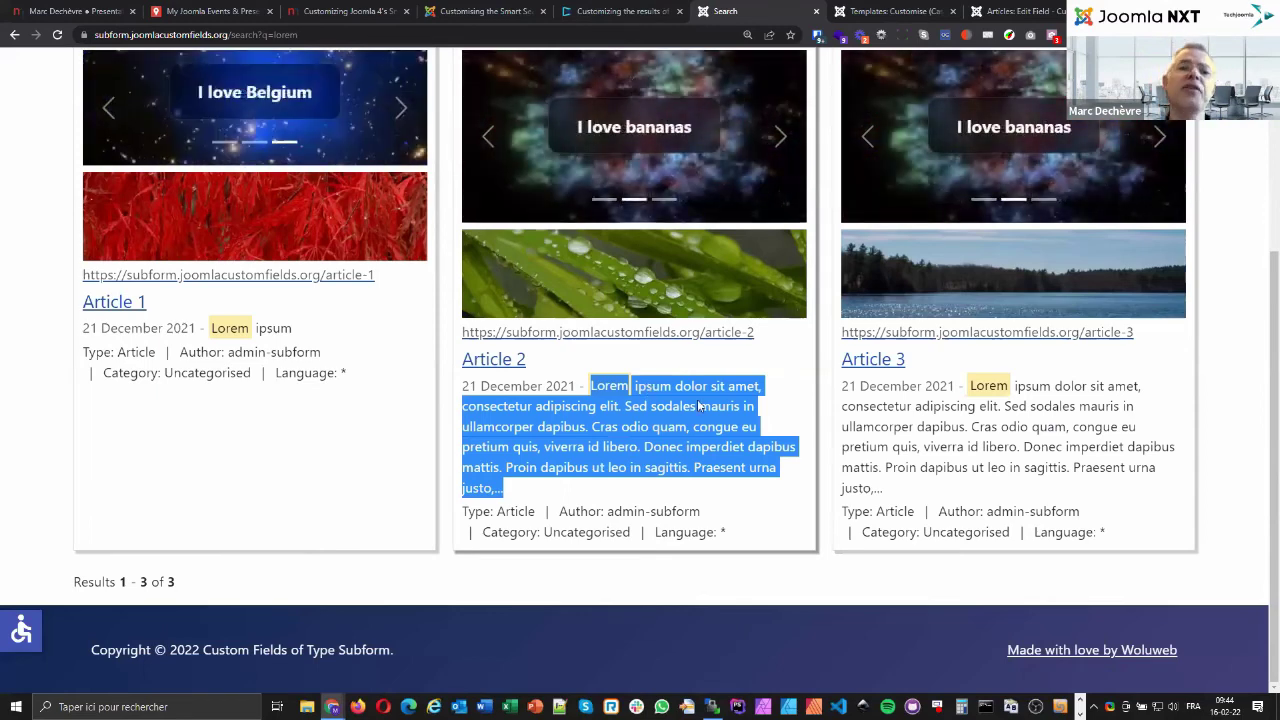
scroll(669, 226, up, 1)
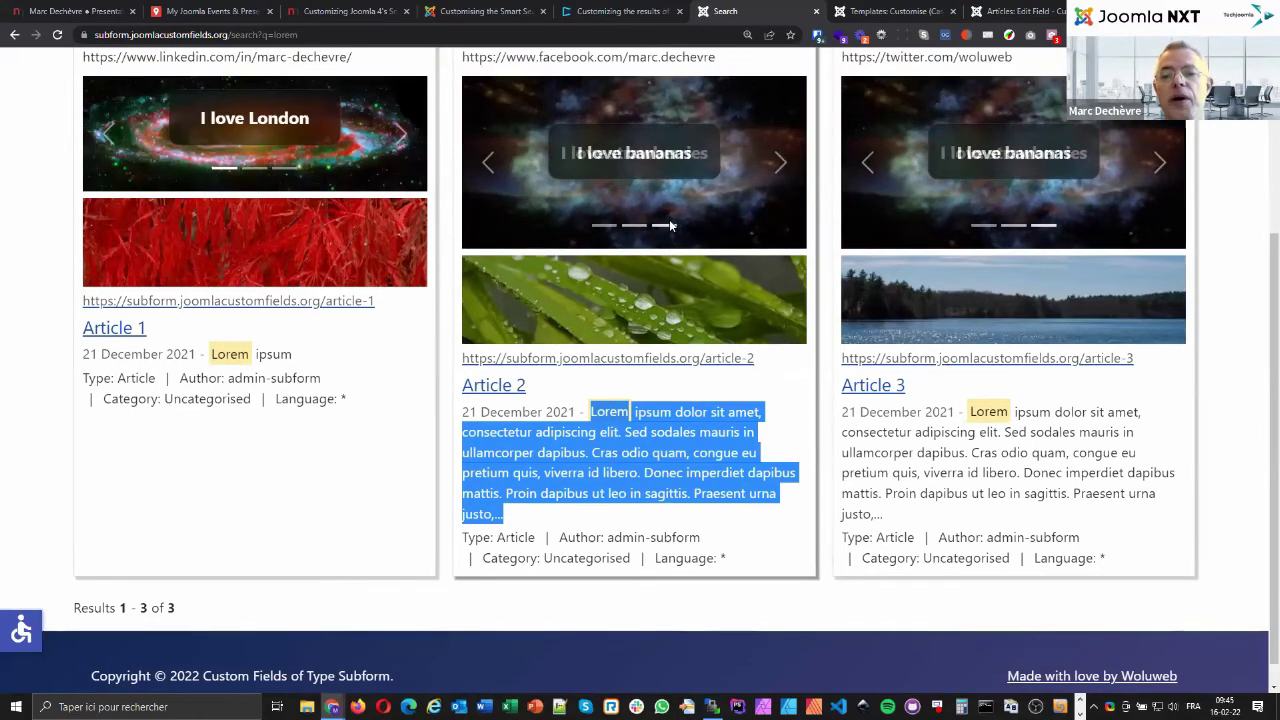
scroll(669, 219, up, 2)
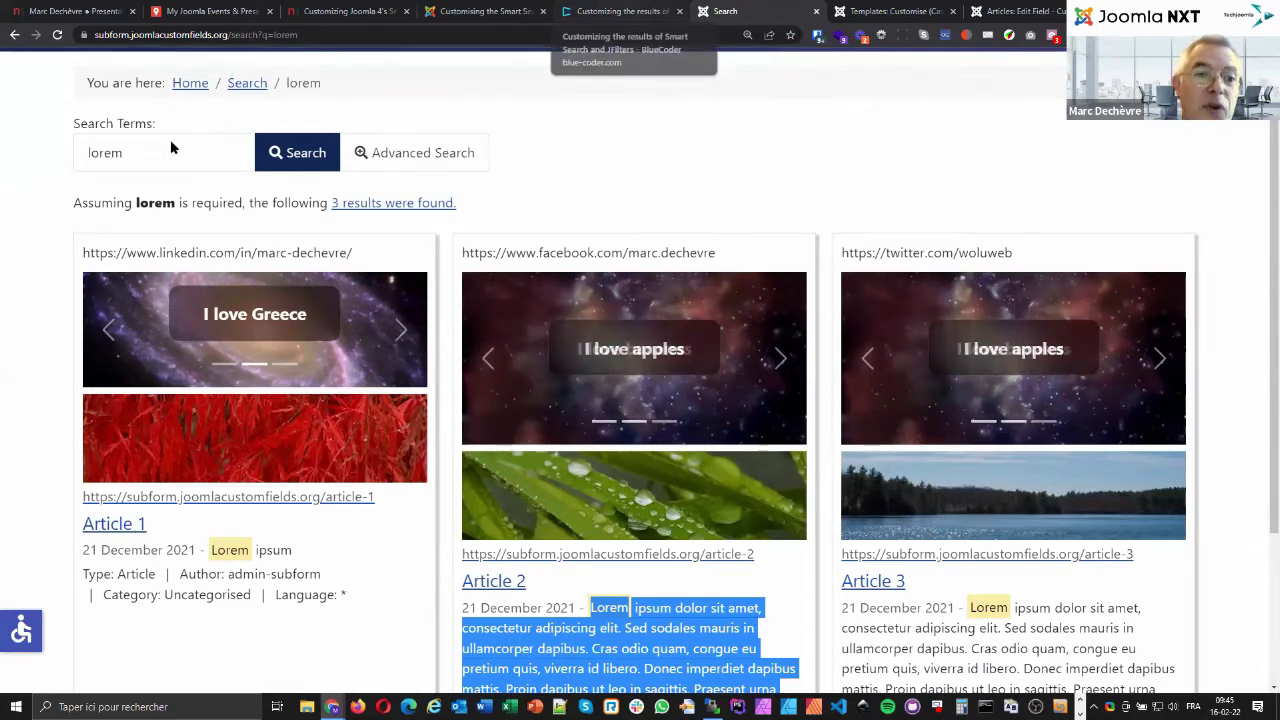
Review slide section 8 on filtering, highlighting "Smart Search Results Pages" and "JFilter", and examine the example filter page.
key(ctrl+3)
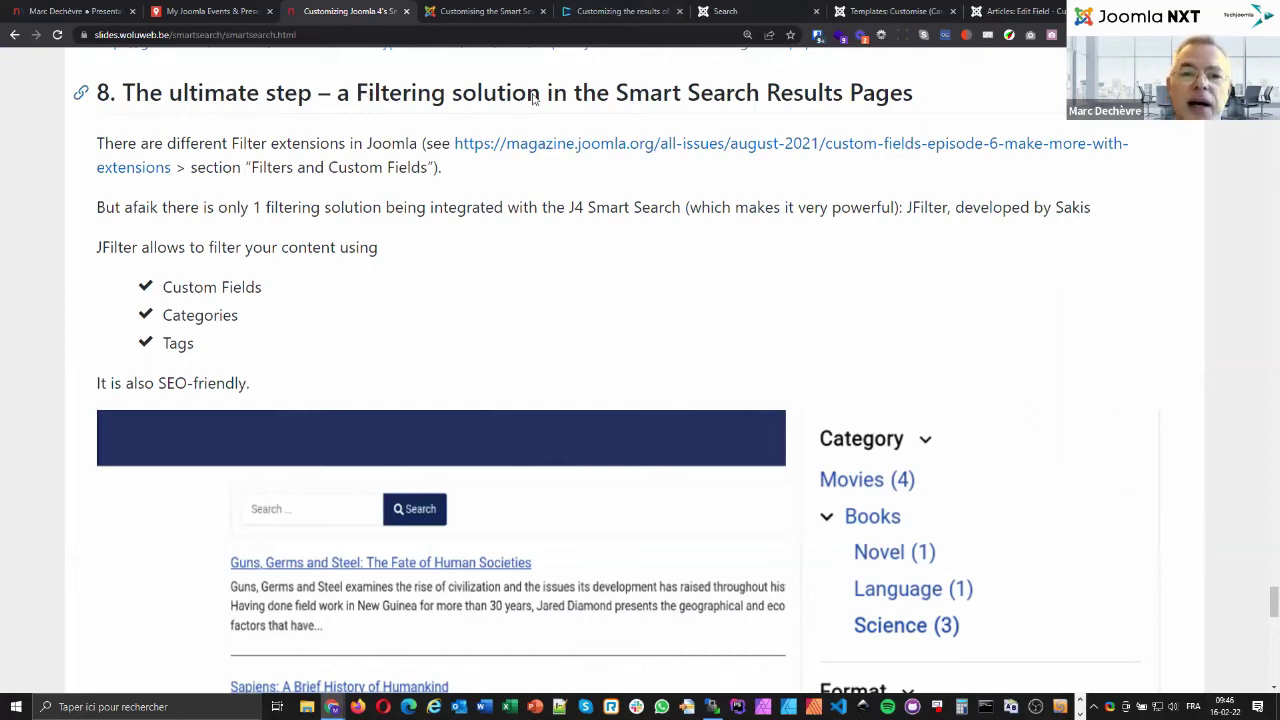
drag(611, 92, 918, 99)
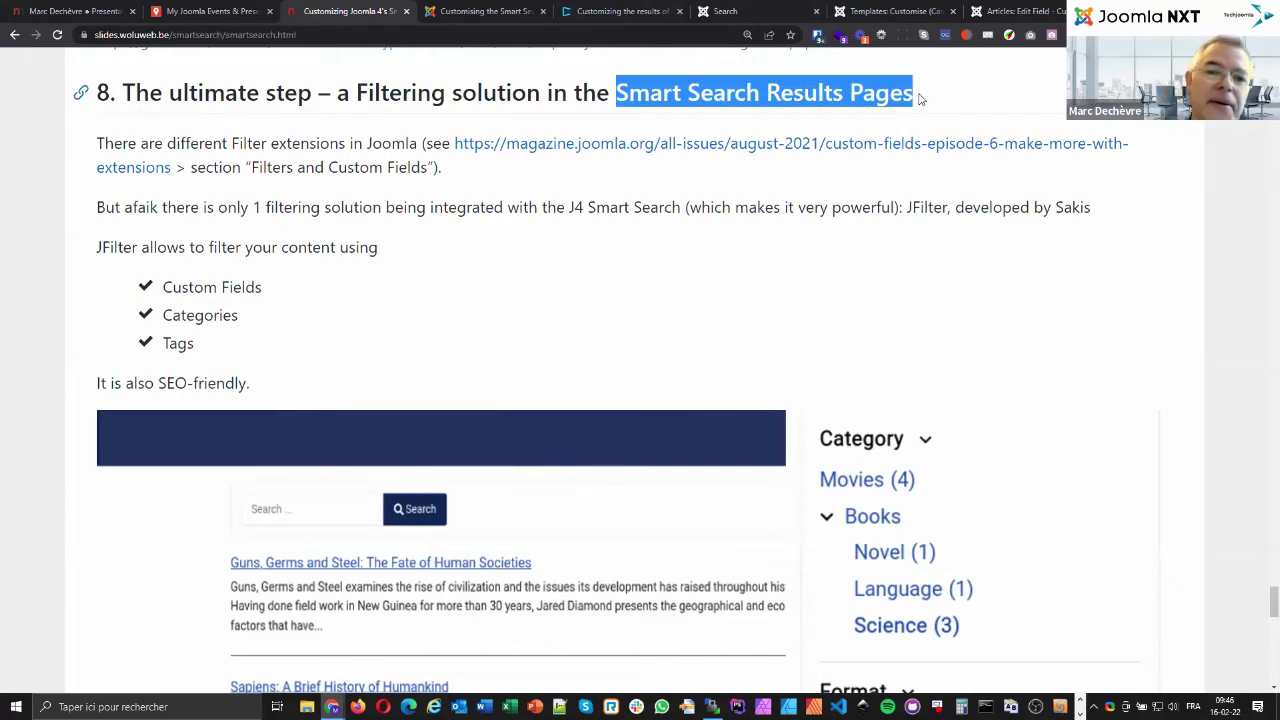
click(610, 93)
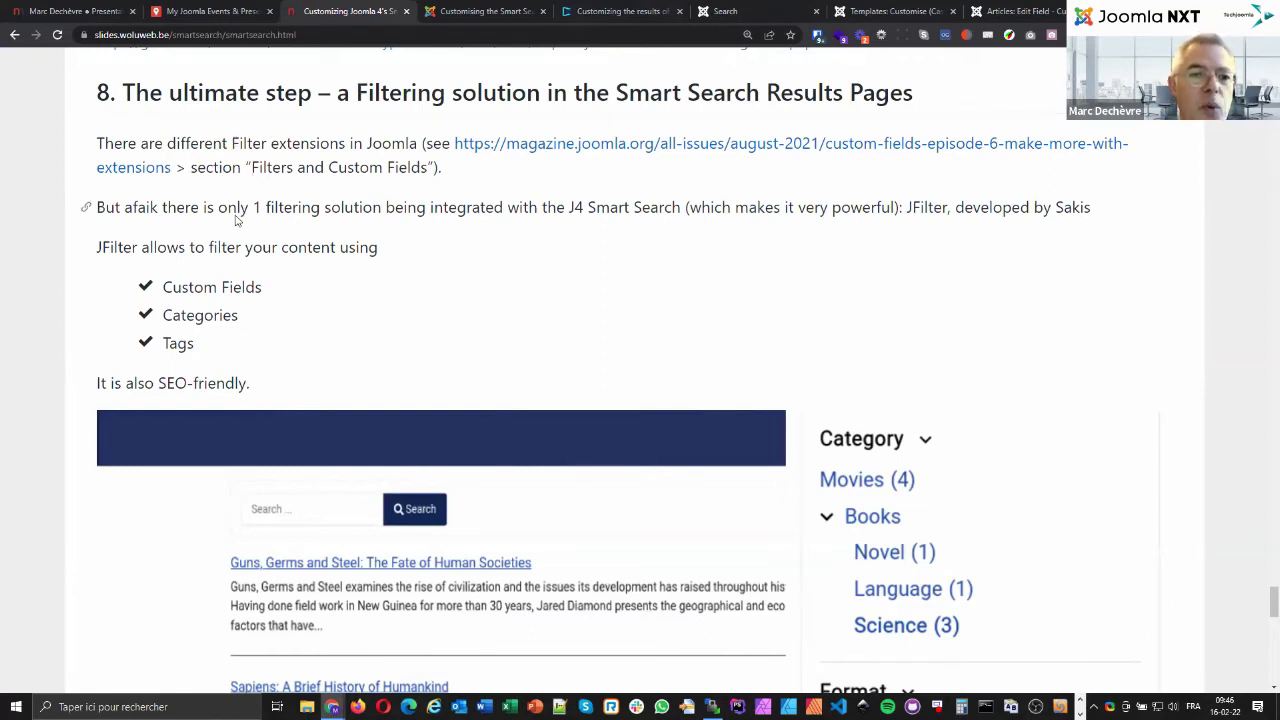
double_click(113, 247)
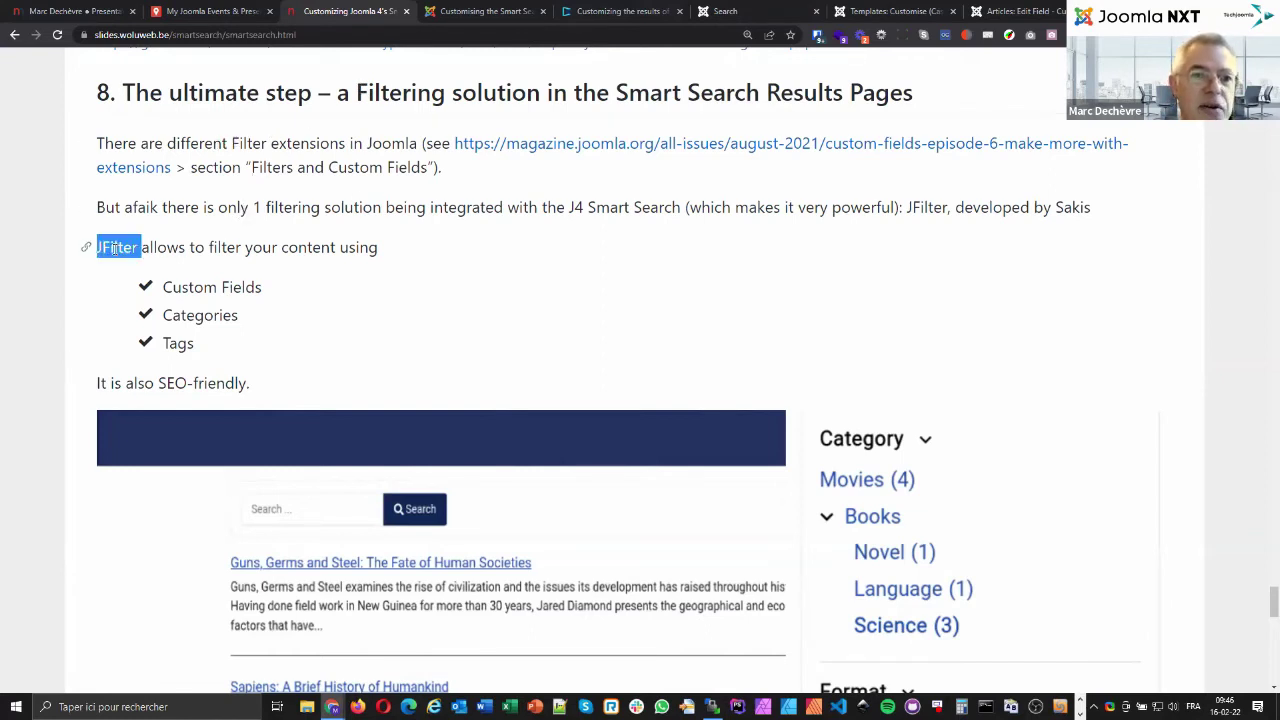
drag(618, 92, 760, 92)
scroll(319, 267, down, 2)
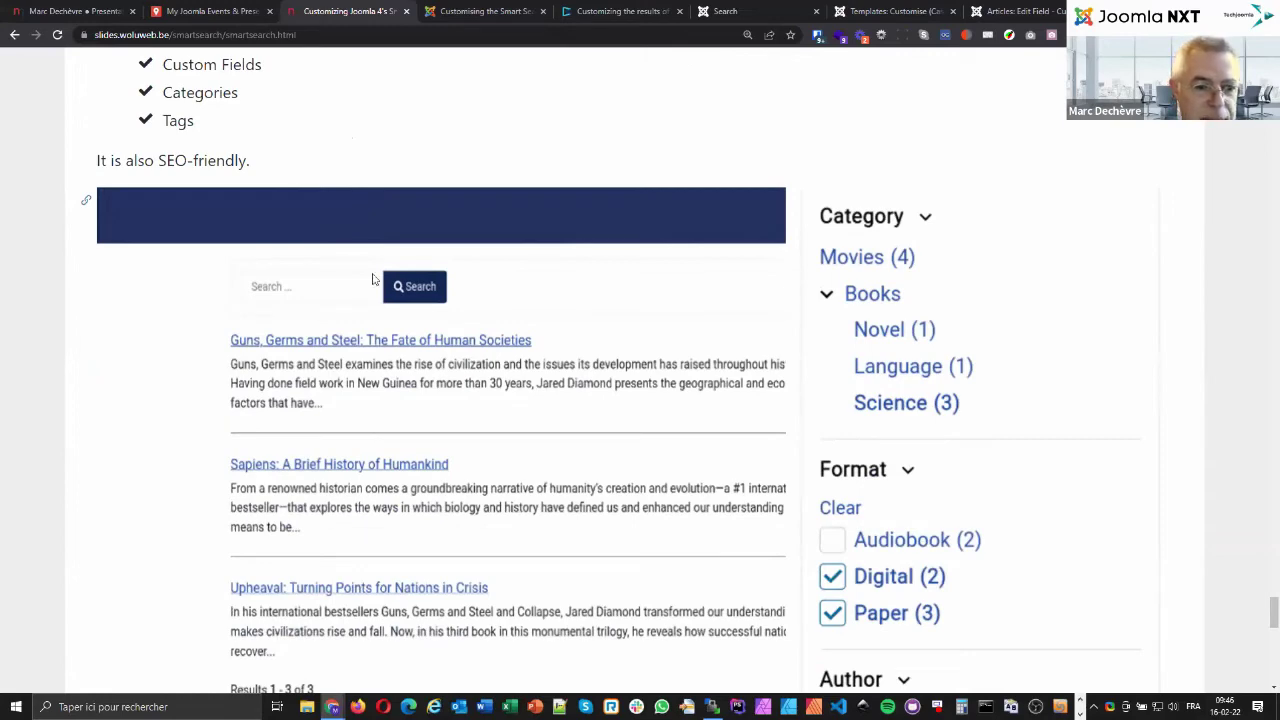
scroll(372, 279, up, 1)
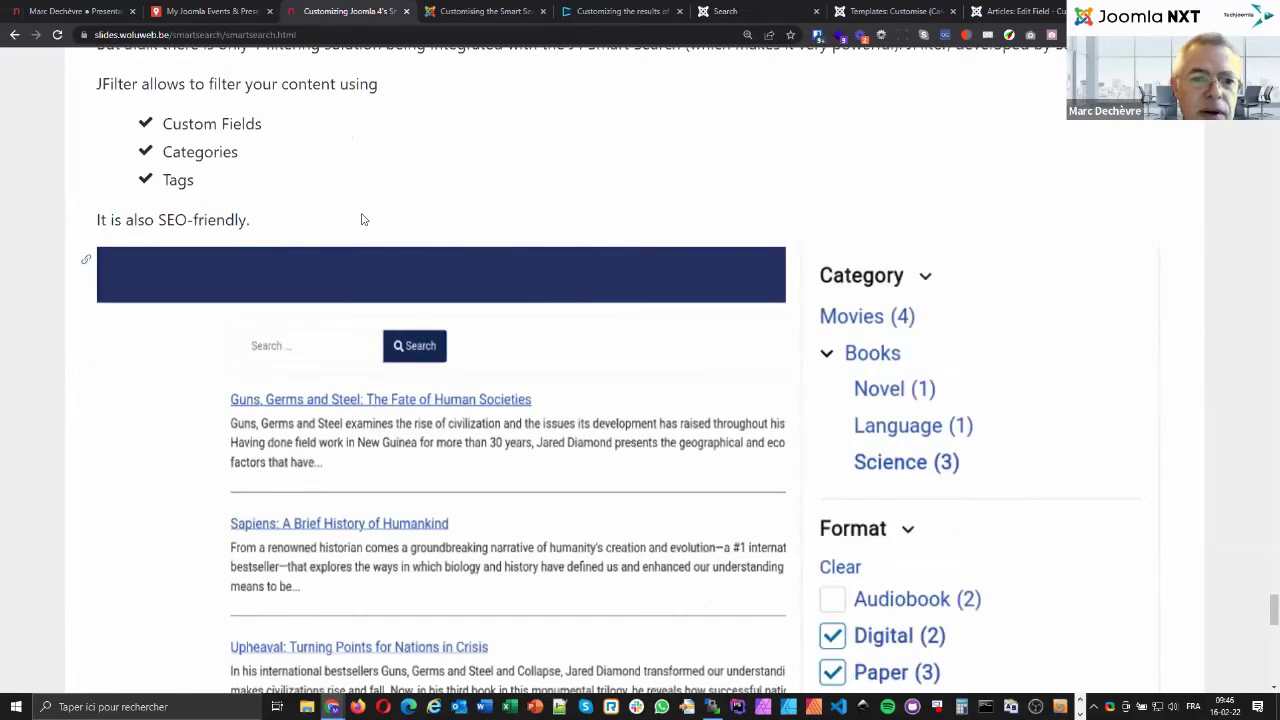
scroll(426, 232, down, 1)
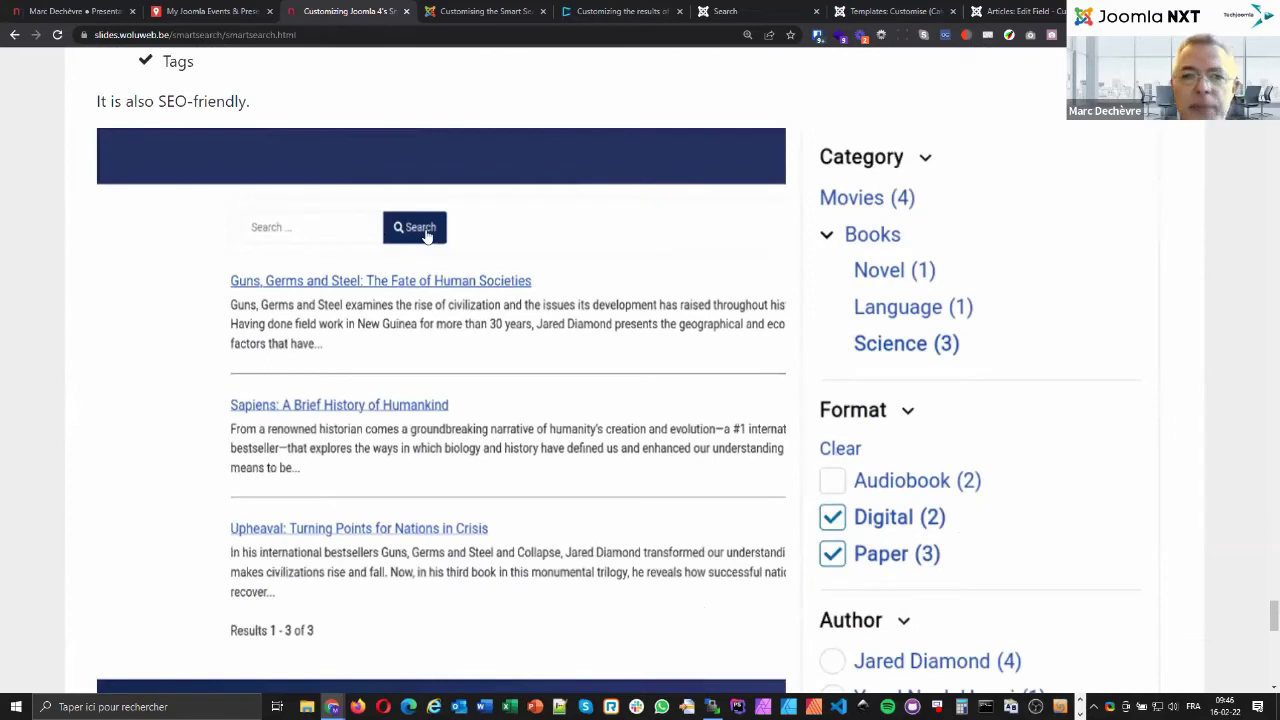
Open the official JFilters website and the demo site's movies page from the slides' further information links.
scroll(426, 232, down, 3)
scroll(763, 183, down, 1)
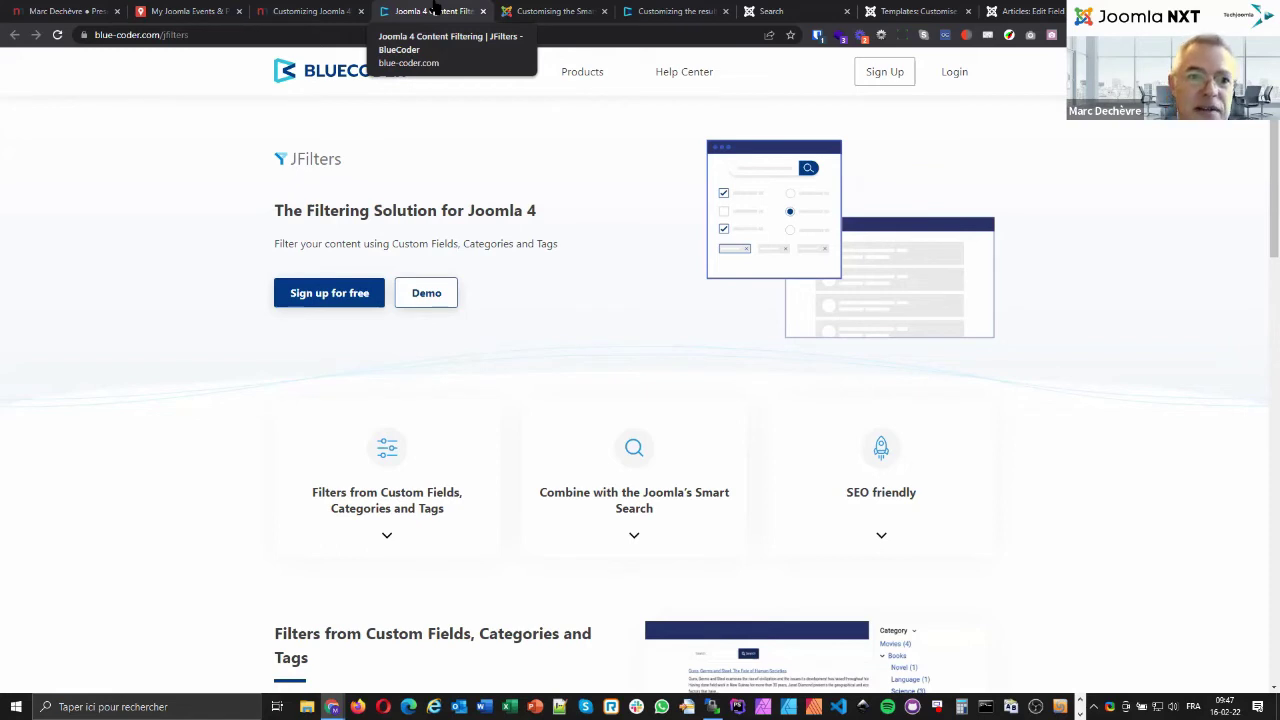
click(327, 19)
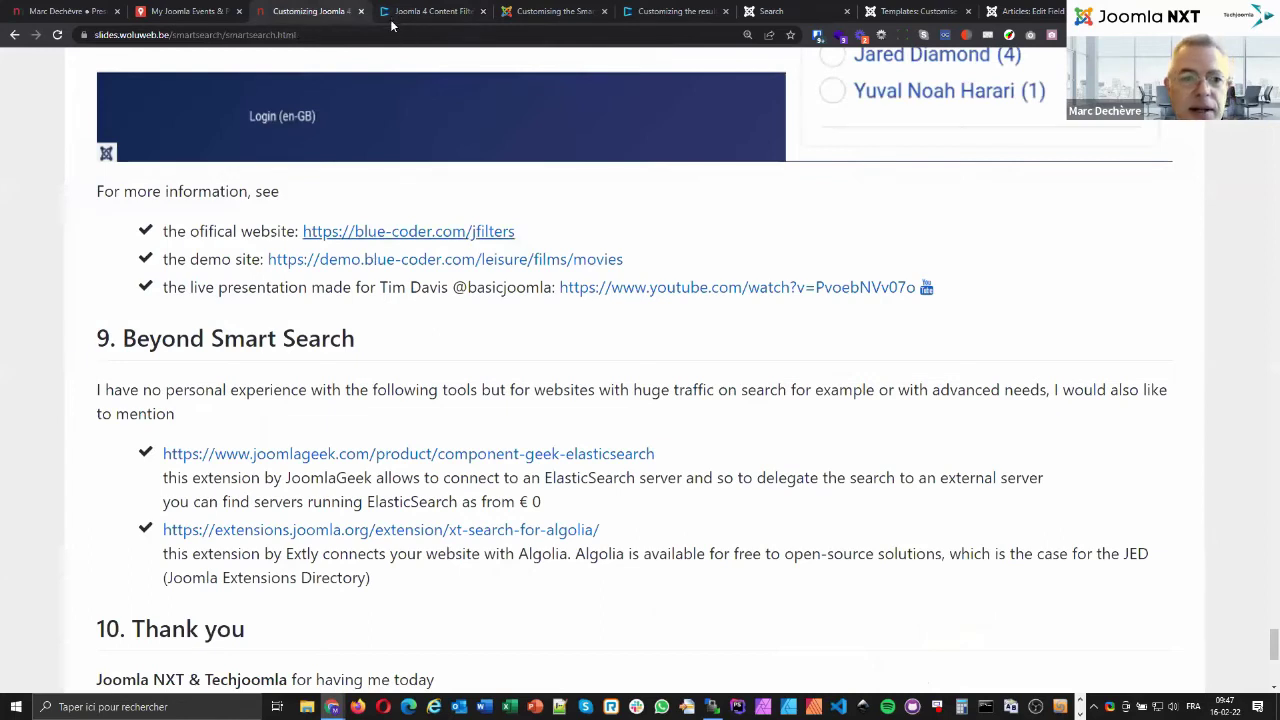
click(419, 232)
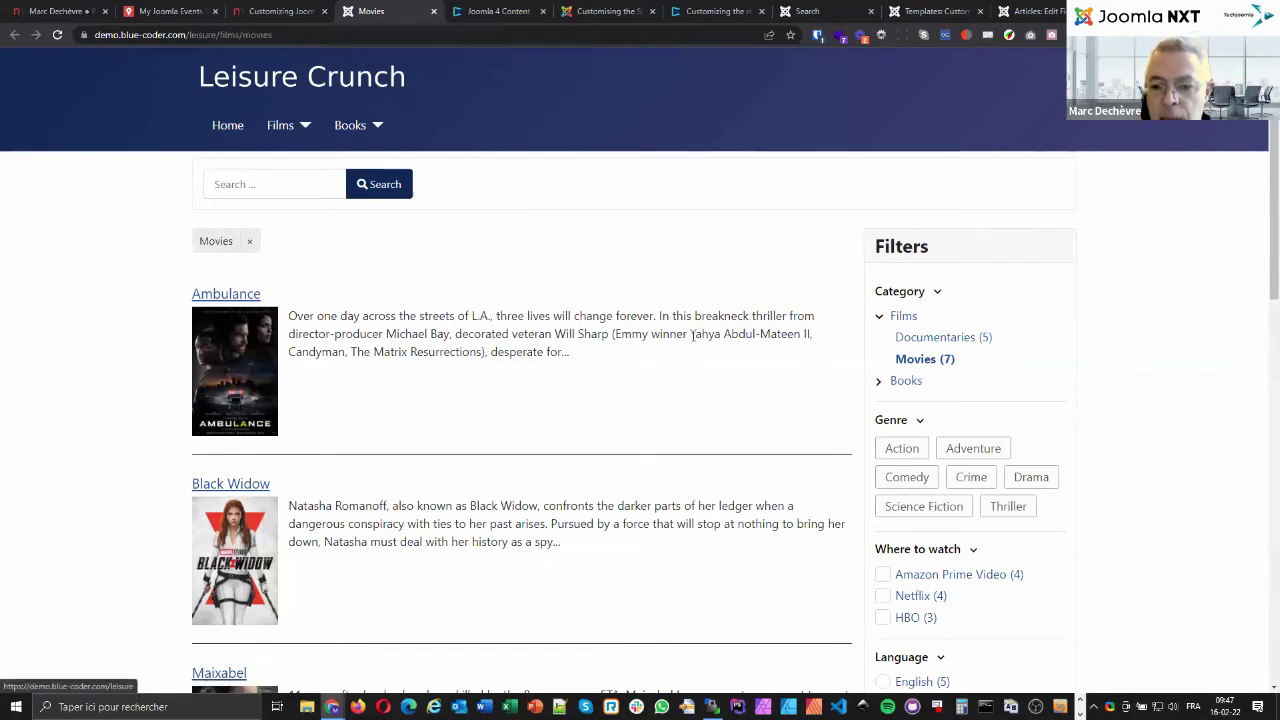
Filter the demo movies by the Comedy genre, clear the filters, and try the Films category before removing it.
click(910, 479)
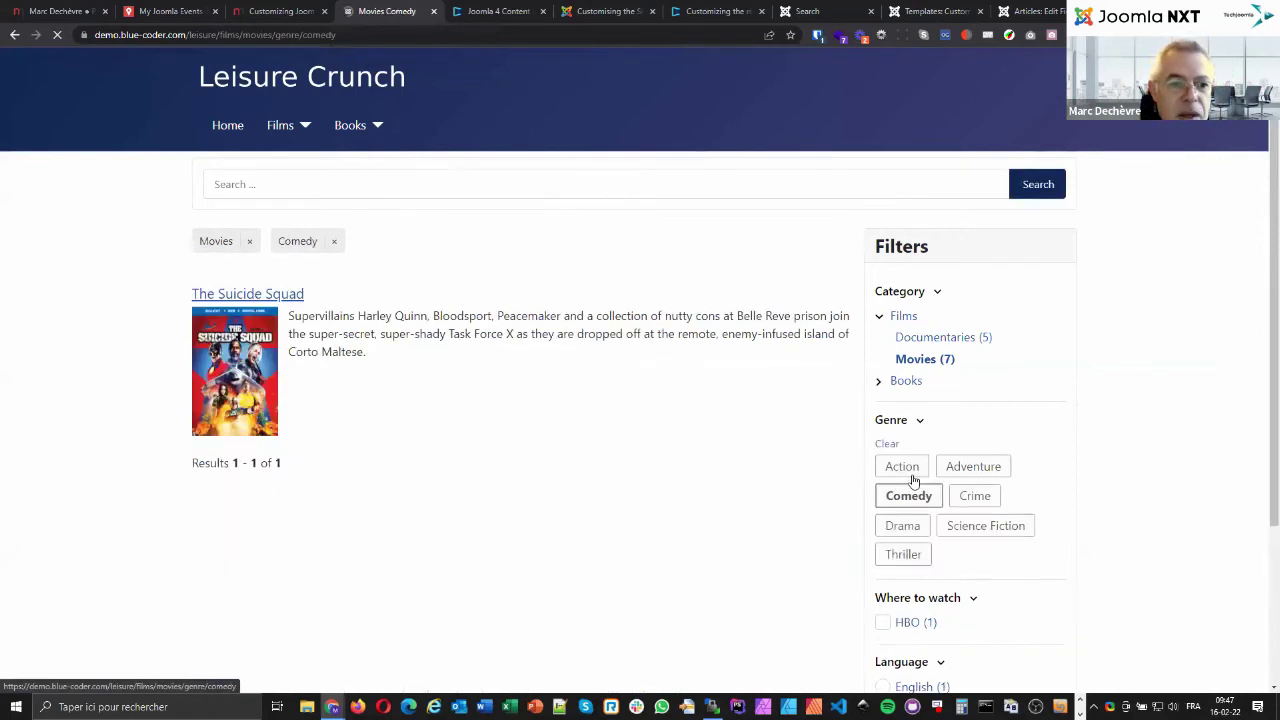
click(250, 242)
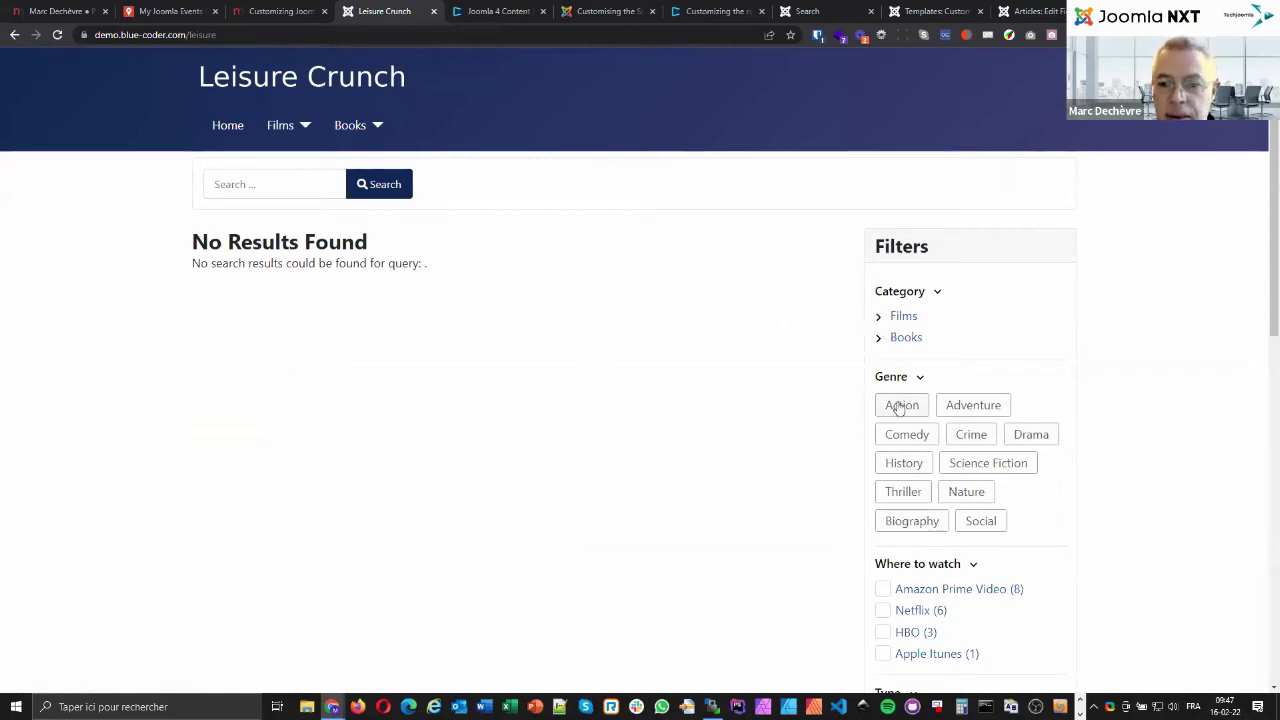
click(900, 316)
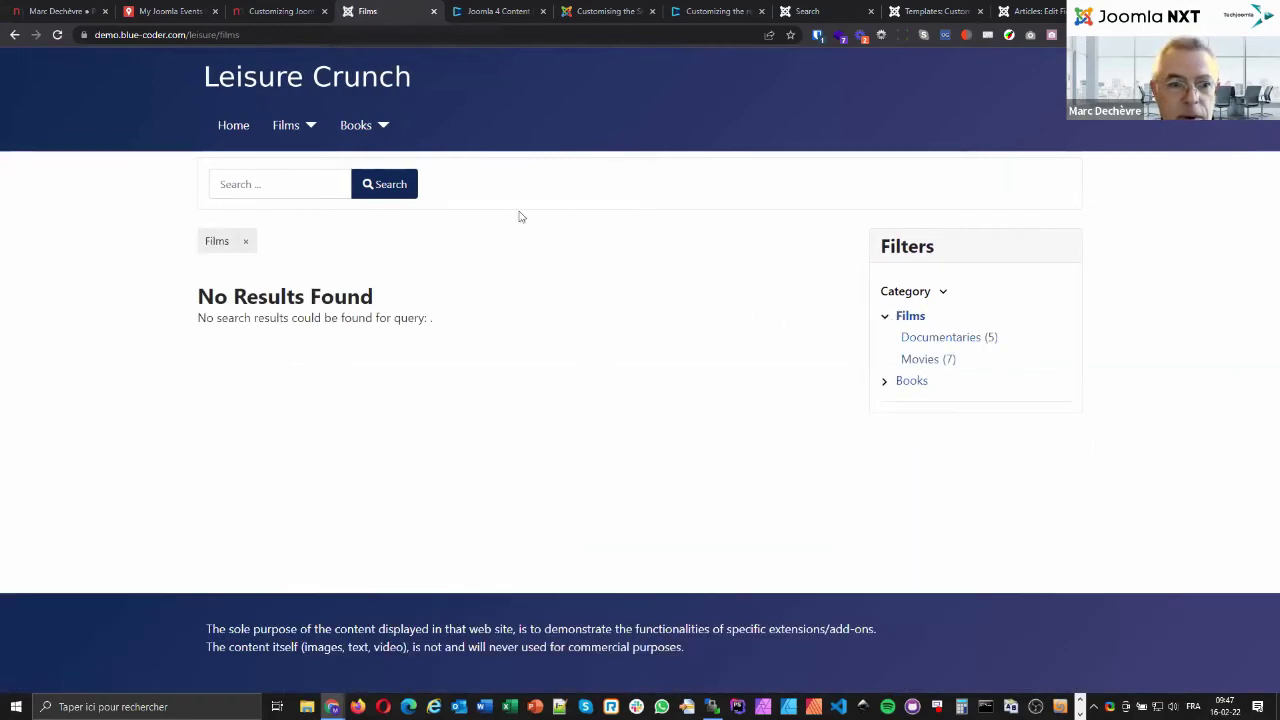
click(251, 241)
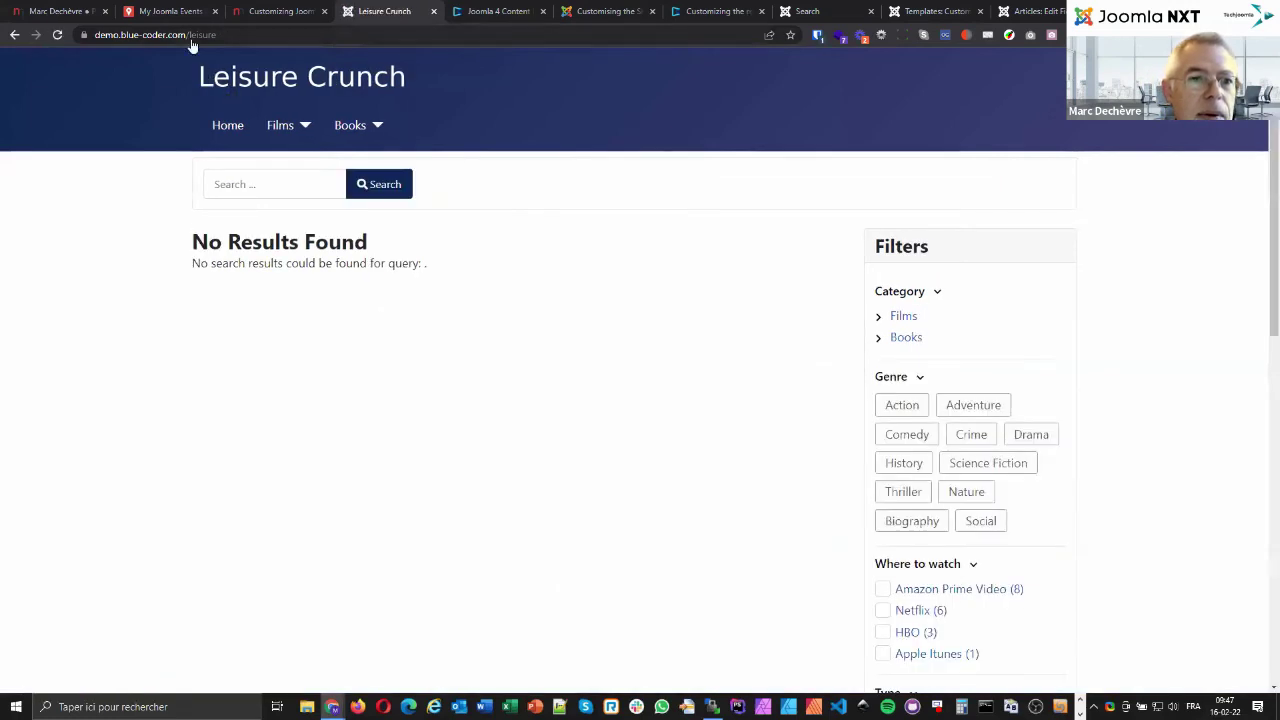
Load the demo site's home page at demo.blue-coder.com and look through its listed articles.
drag(192, 40, 343, 40)
key(BackSpace)
key(Return)
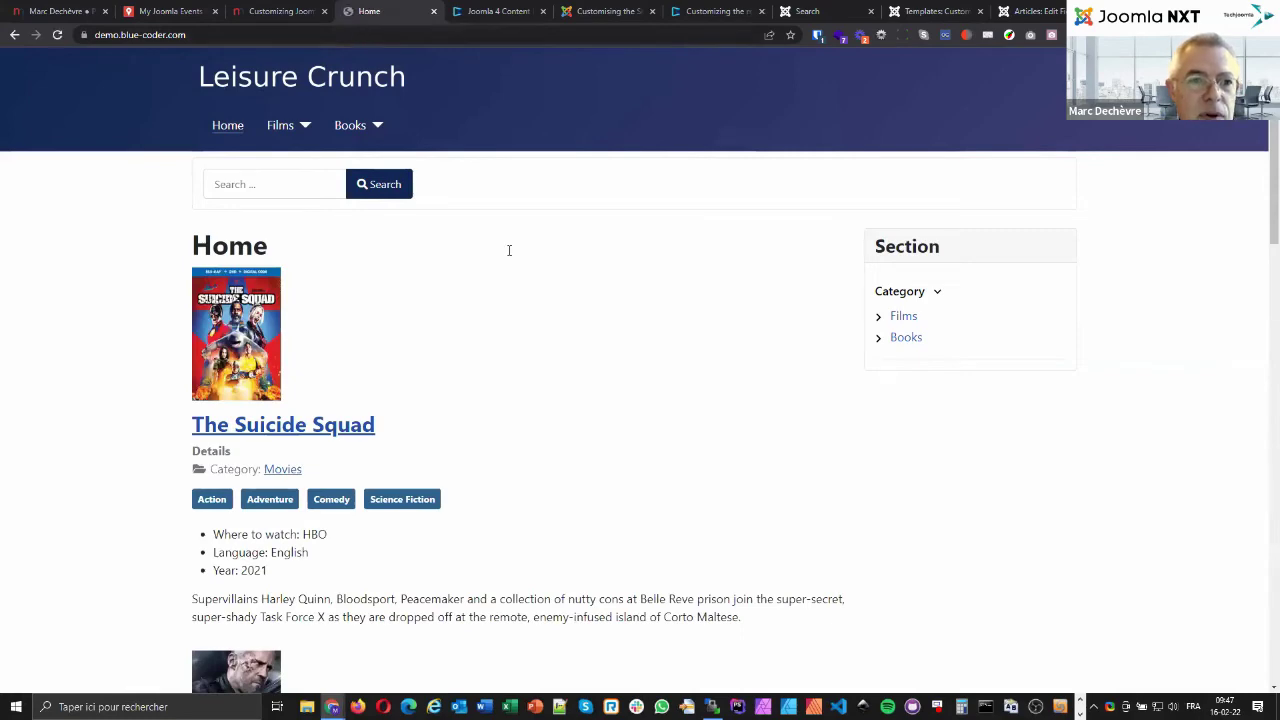
scroll(831, 254, down, 3)
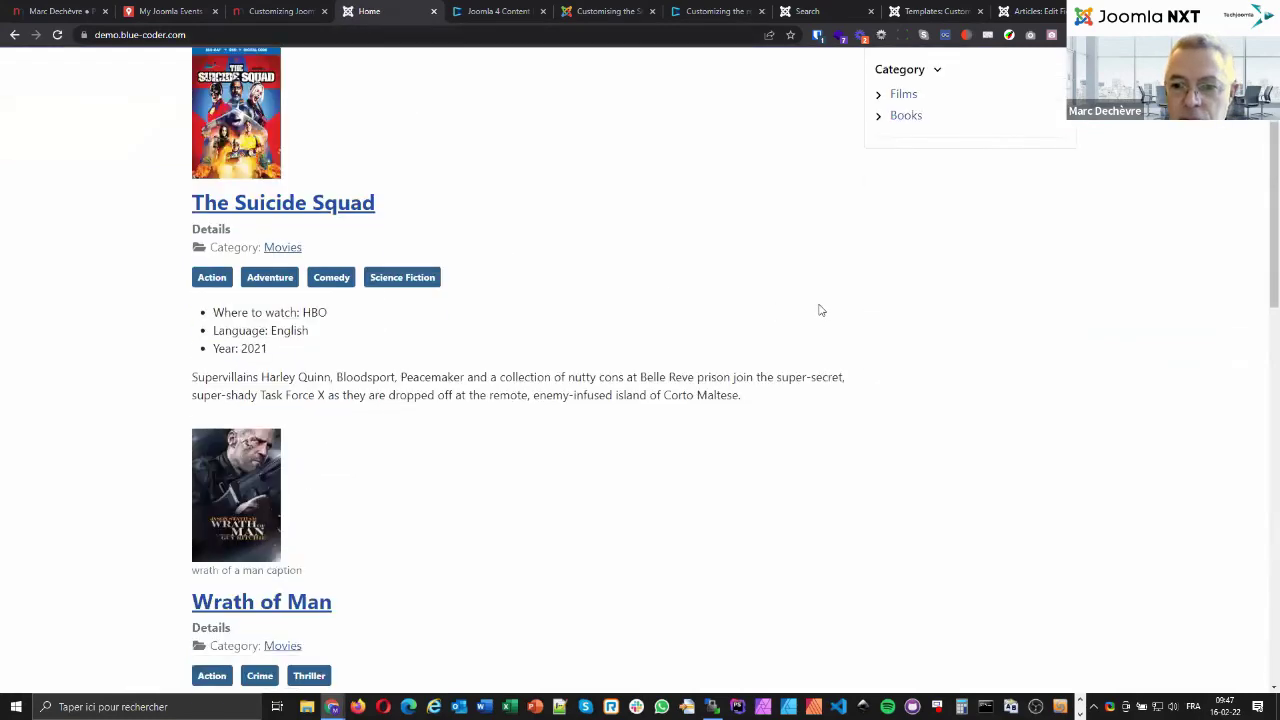
scroll(820, 302, up, 3)
Narrow the demo content to the Movies subcategory of Films and examine the available filters.
click(900, 317)
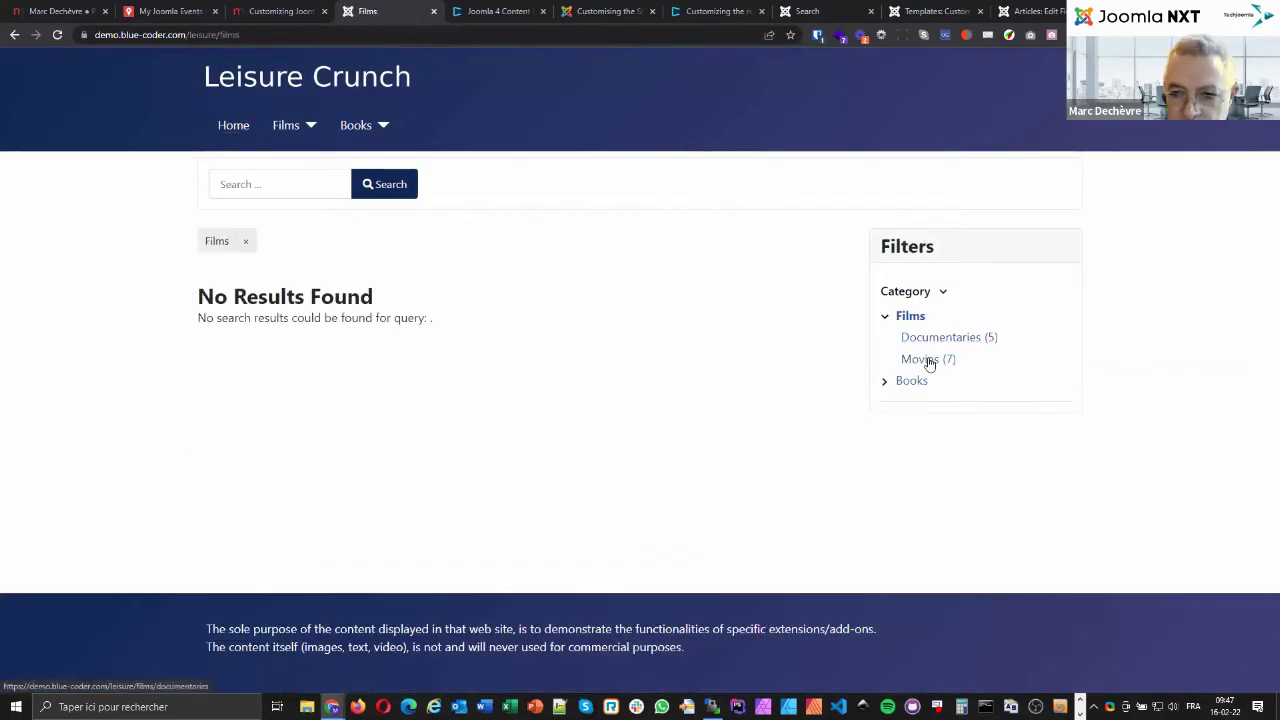
click(922, 360)
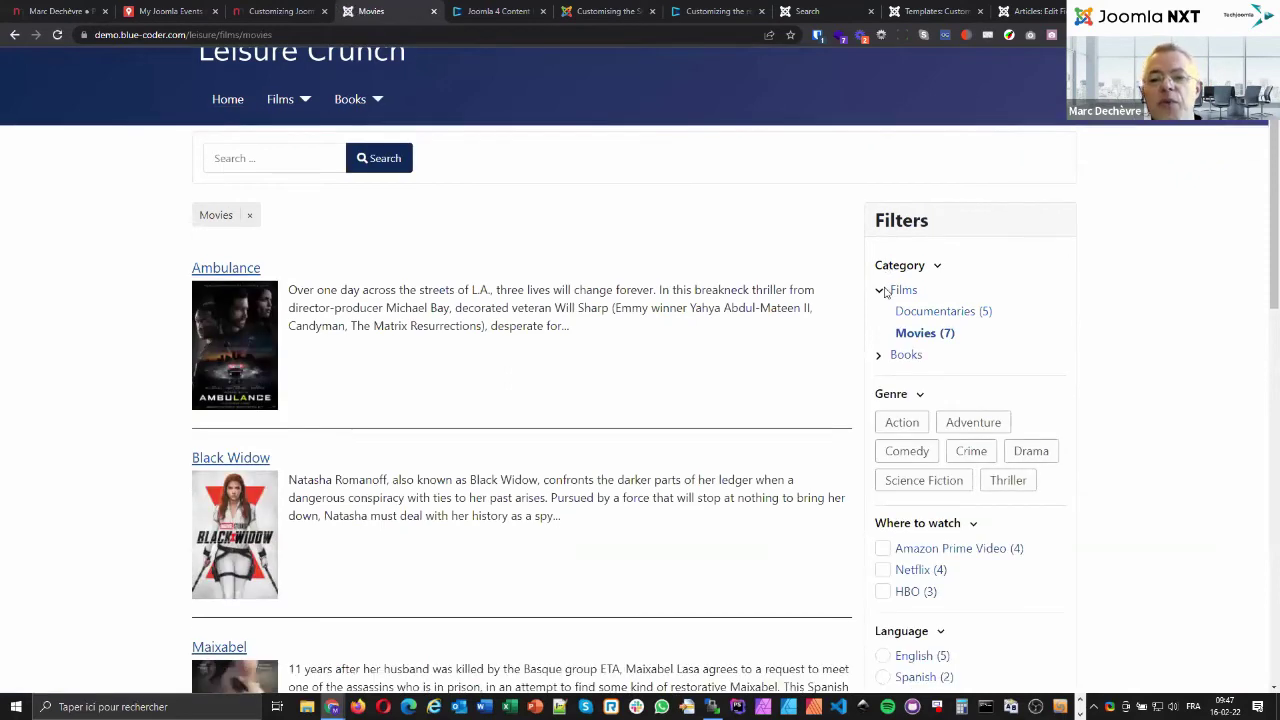
scroll(886, 292, up, 1)
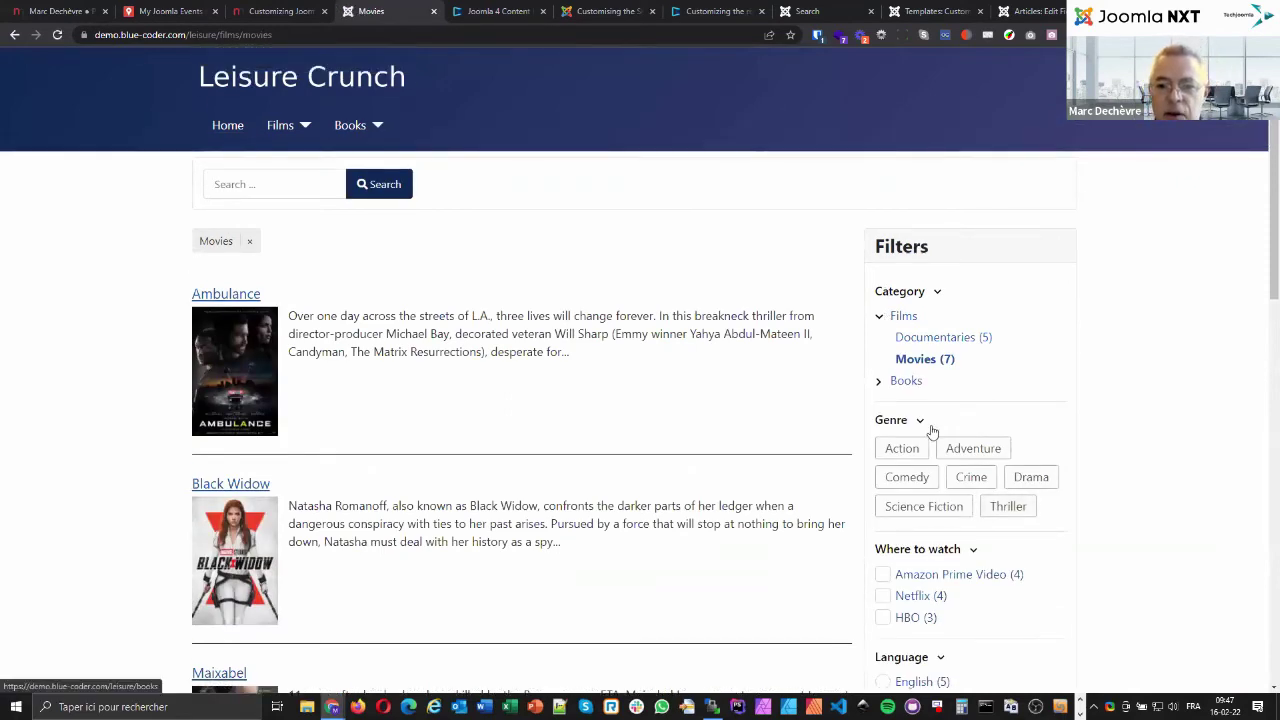
Filter the demo movies by the Action and Adventure genres and look over the remaining options in the Filters module.
click(903, 448)
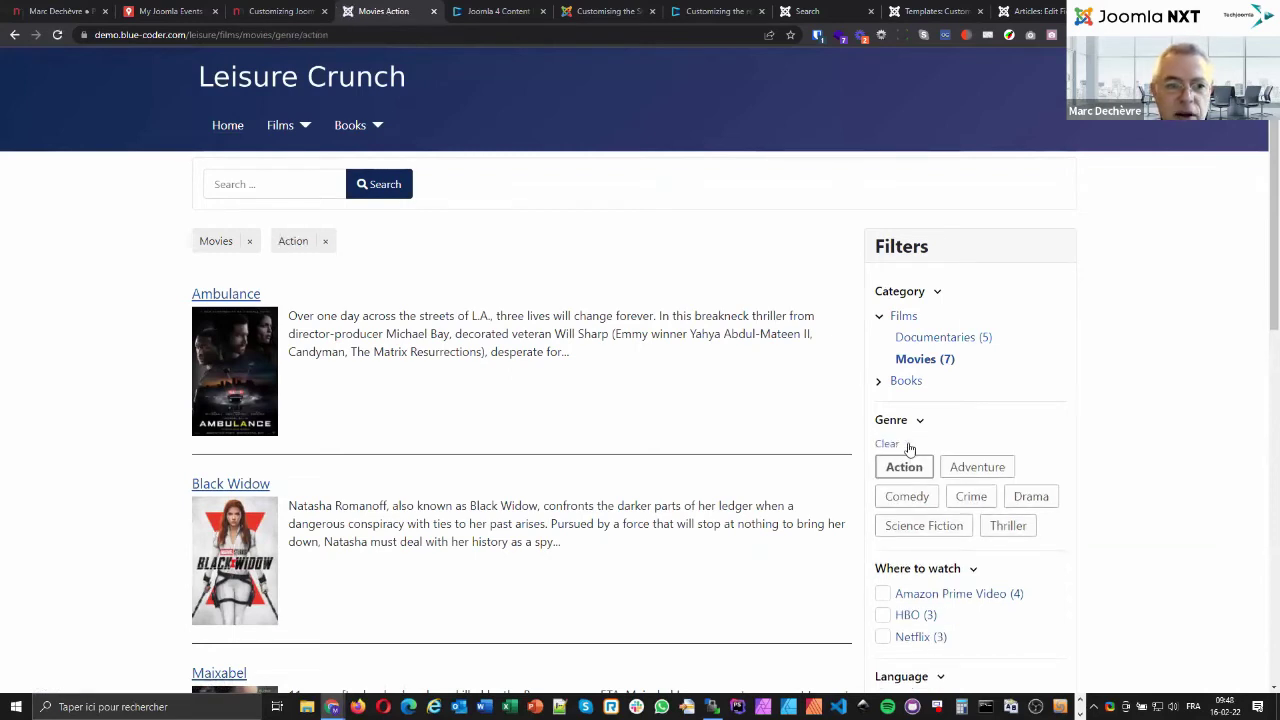
click(978, 467)
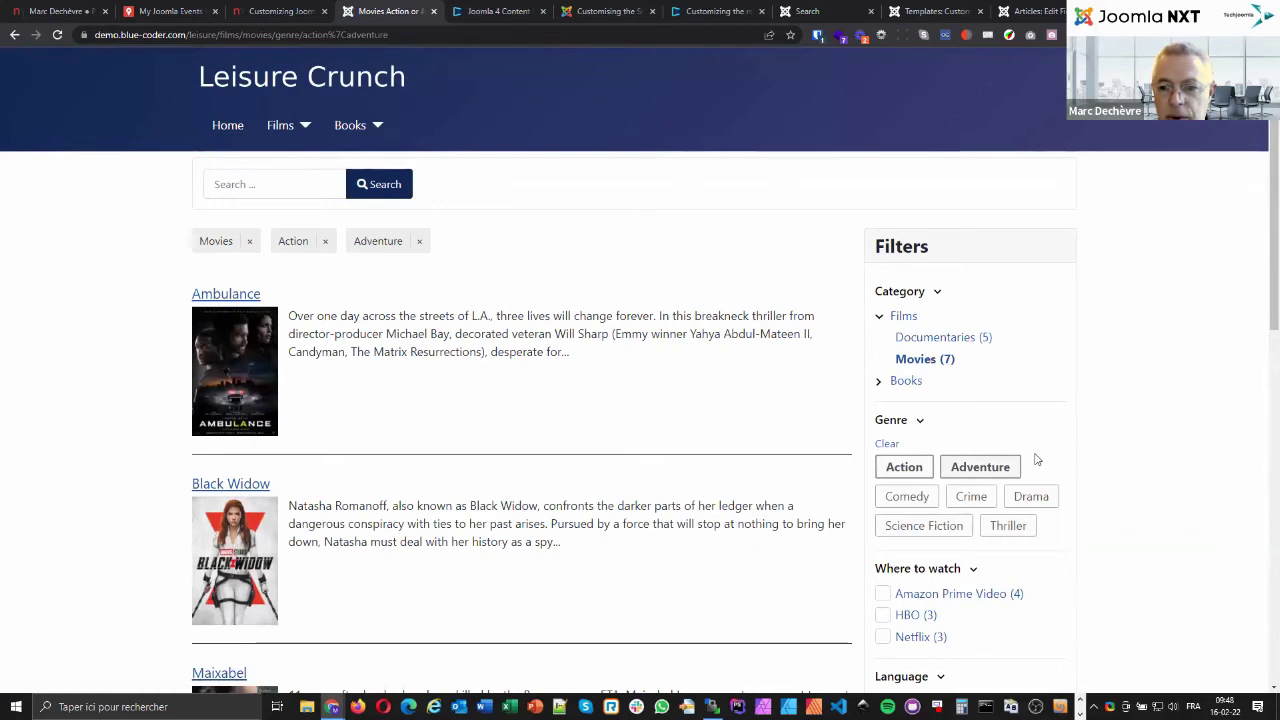
scroll(1119, 442, down, 2)
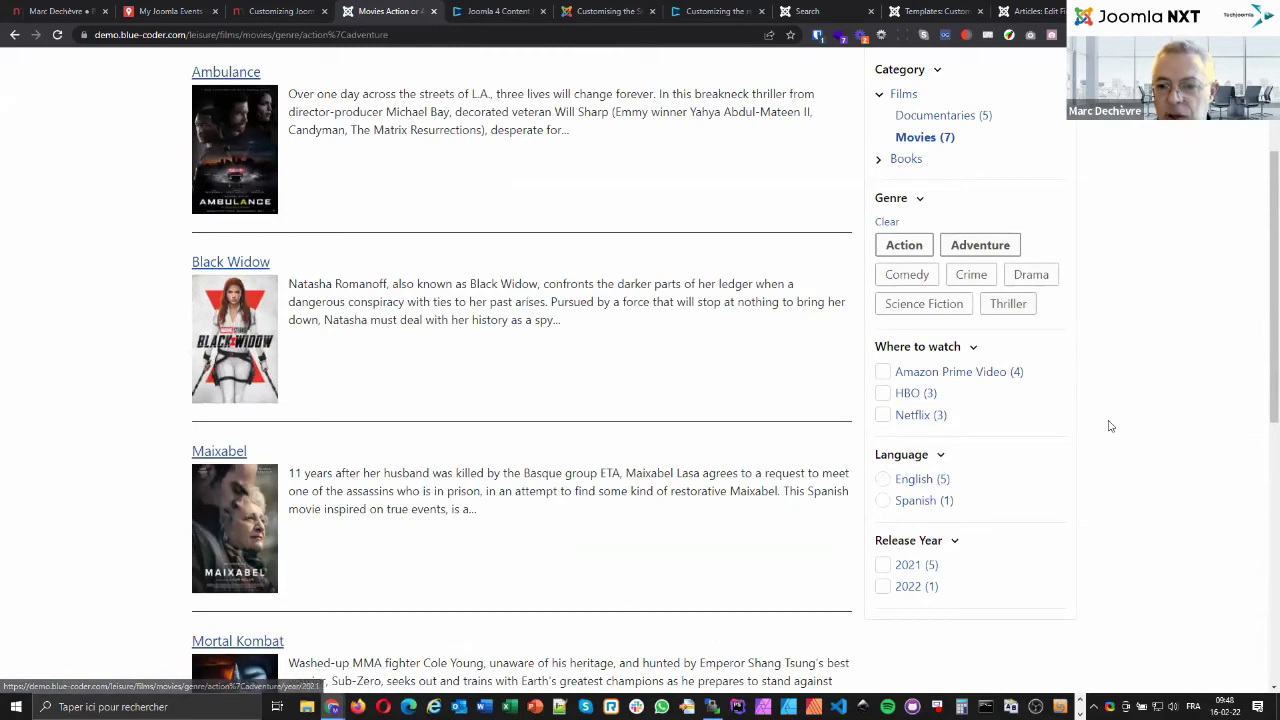
scroll(1148, 374, up, 2)
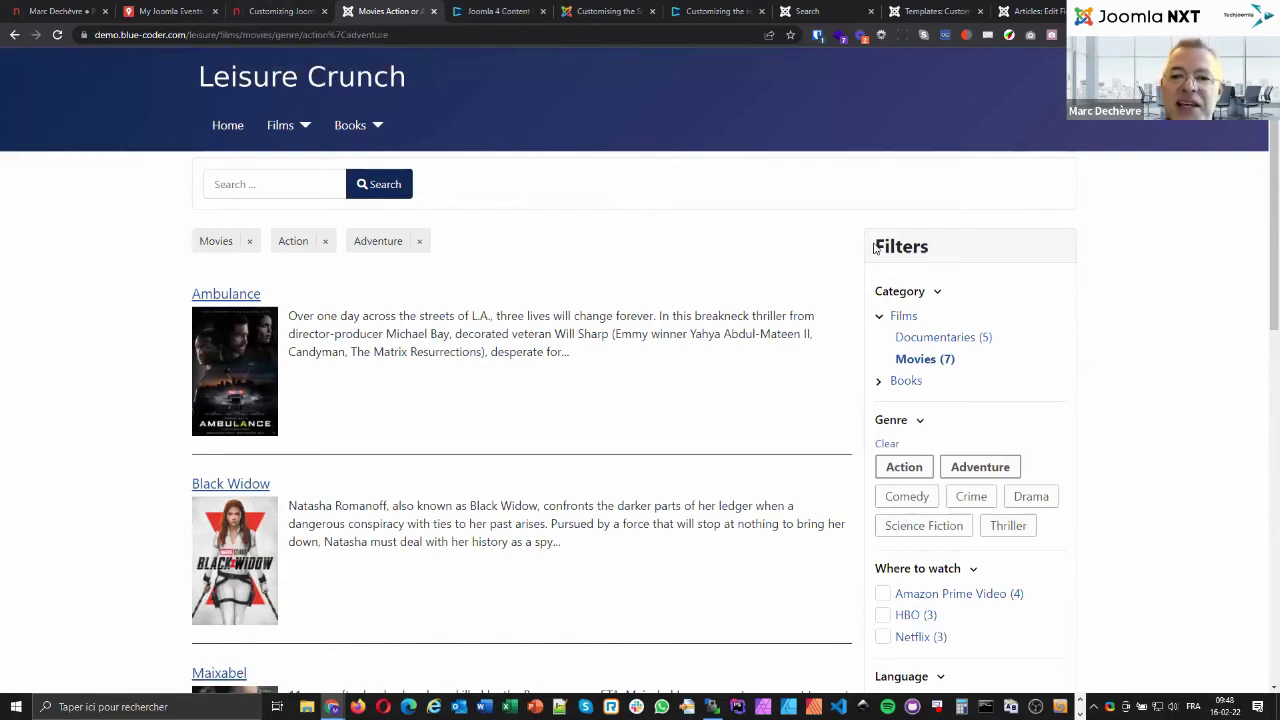
drag(872, 247, 934, 243)
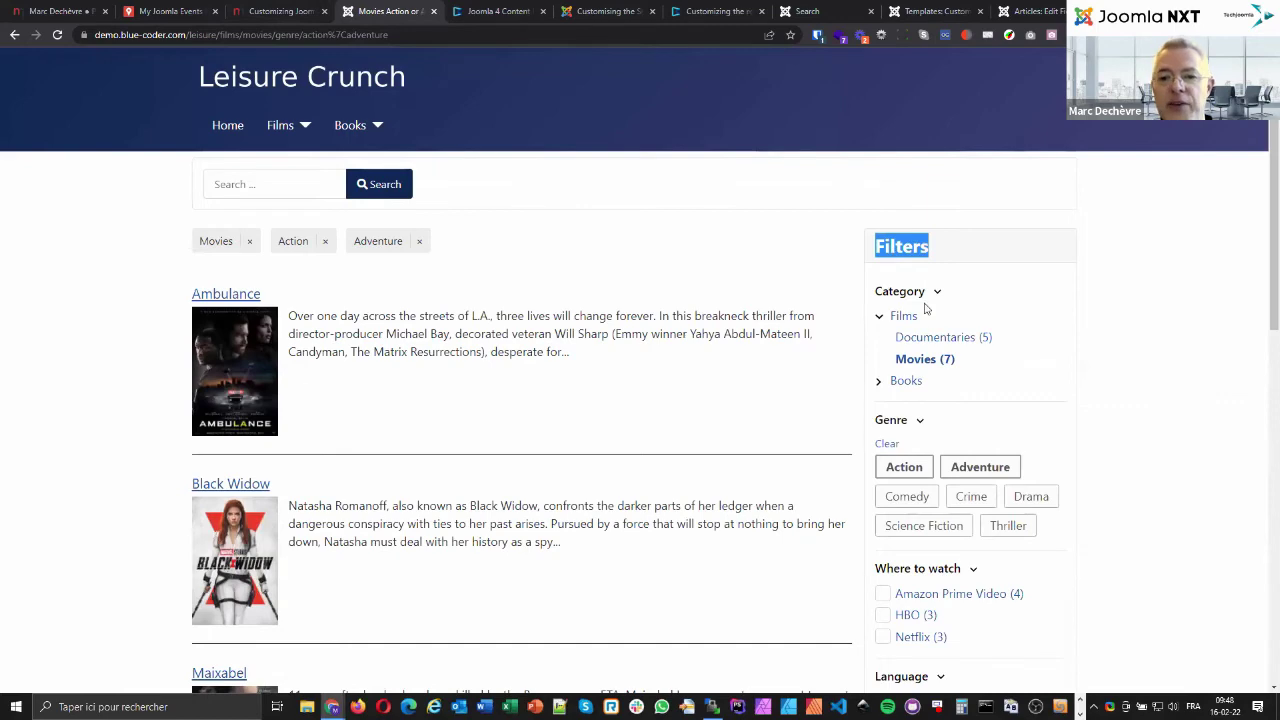
click(900, 246)
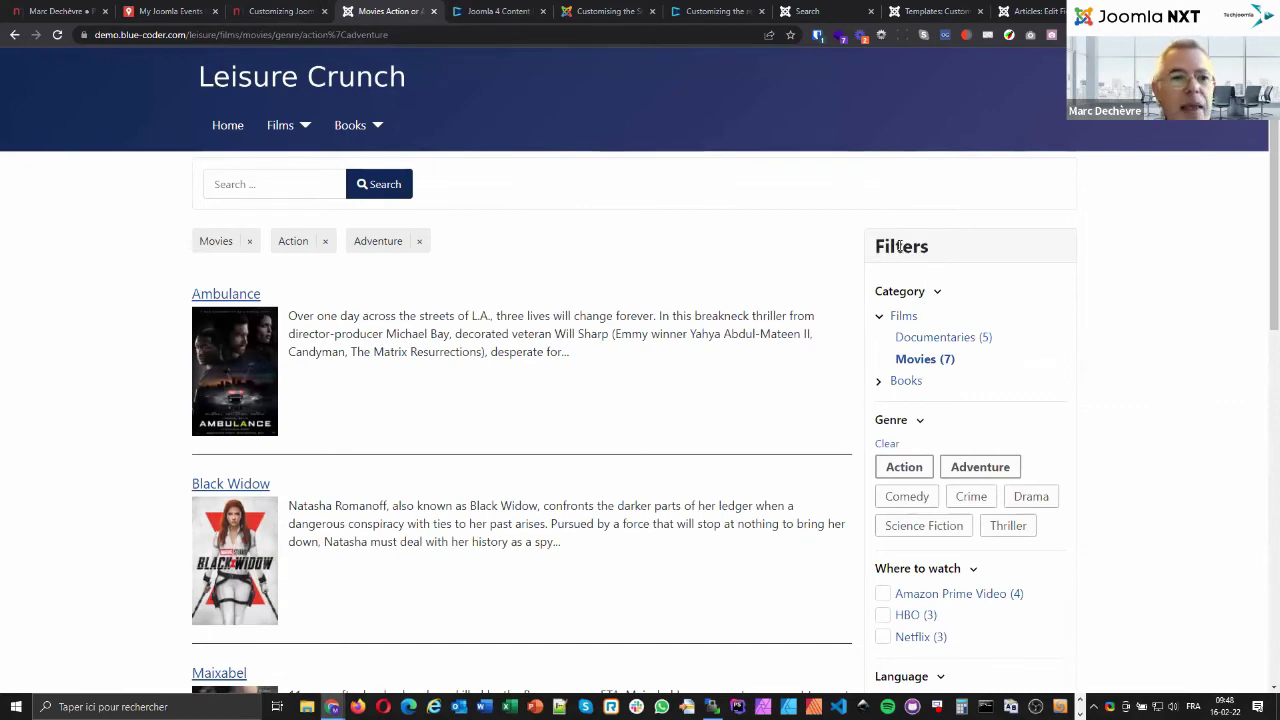
Return to the slides, highlight the live presentation entry in the further information list, and switch back to the filtered demo movies.
click(266, 10)
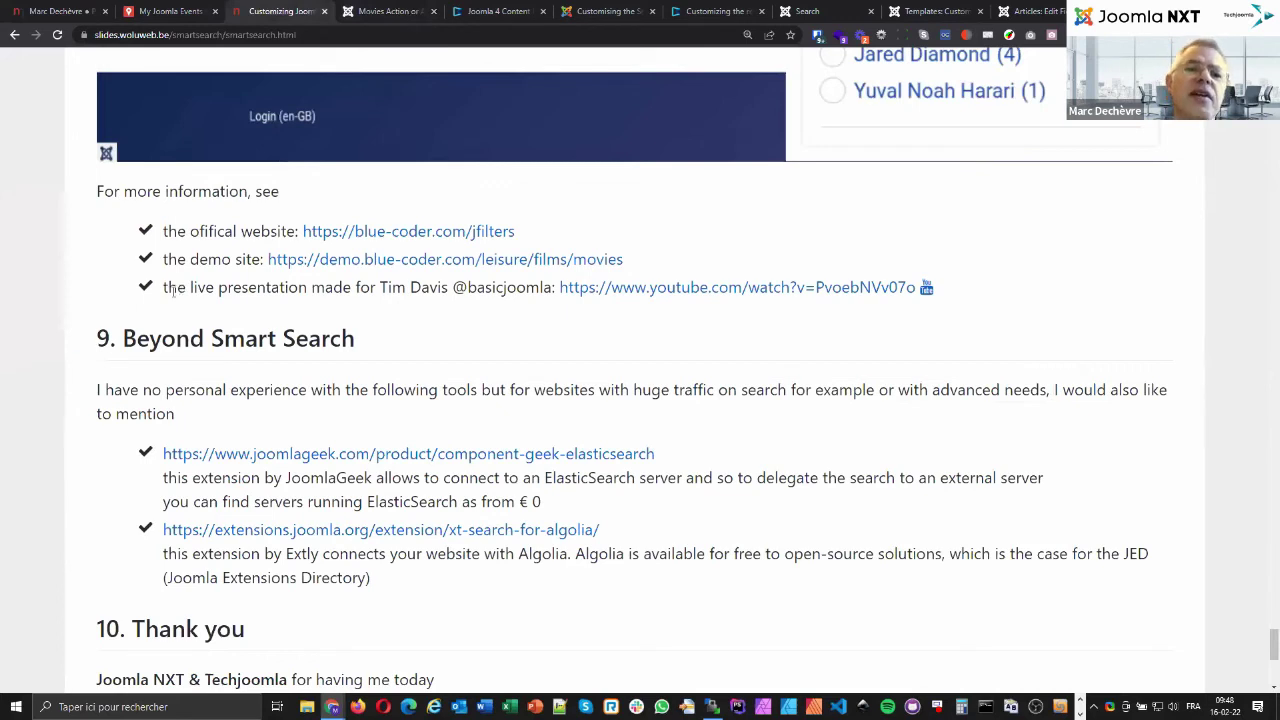
drag(176, 289, 449, 295)
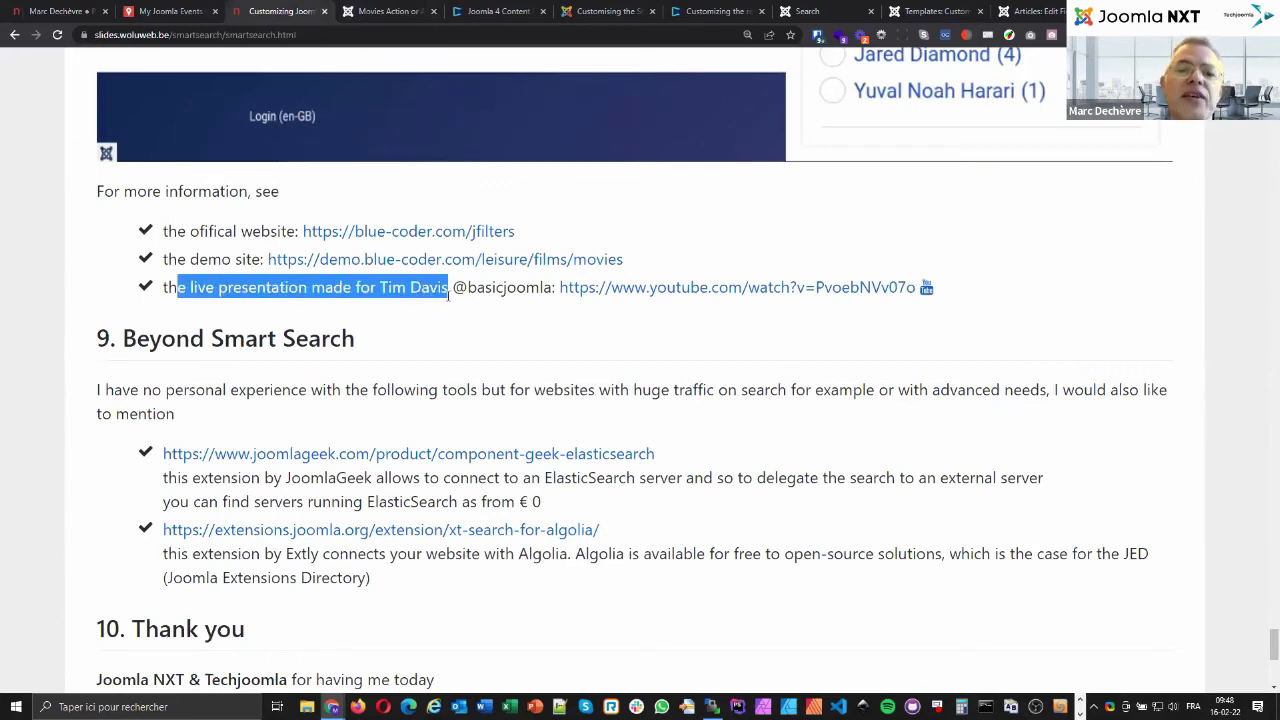
click(384, 285)
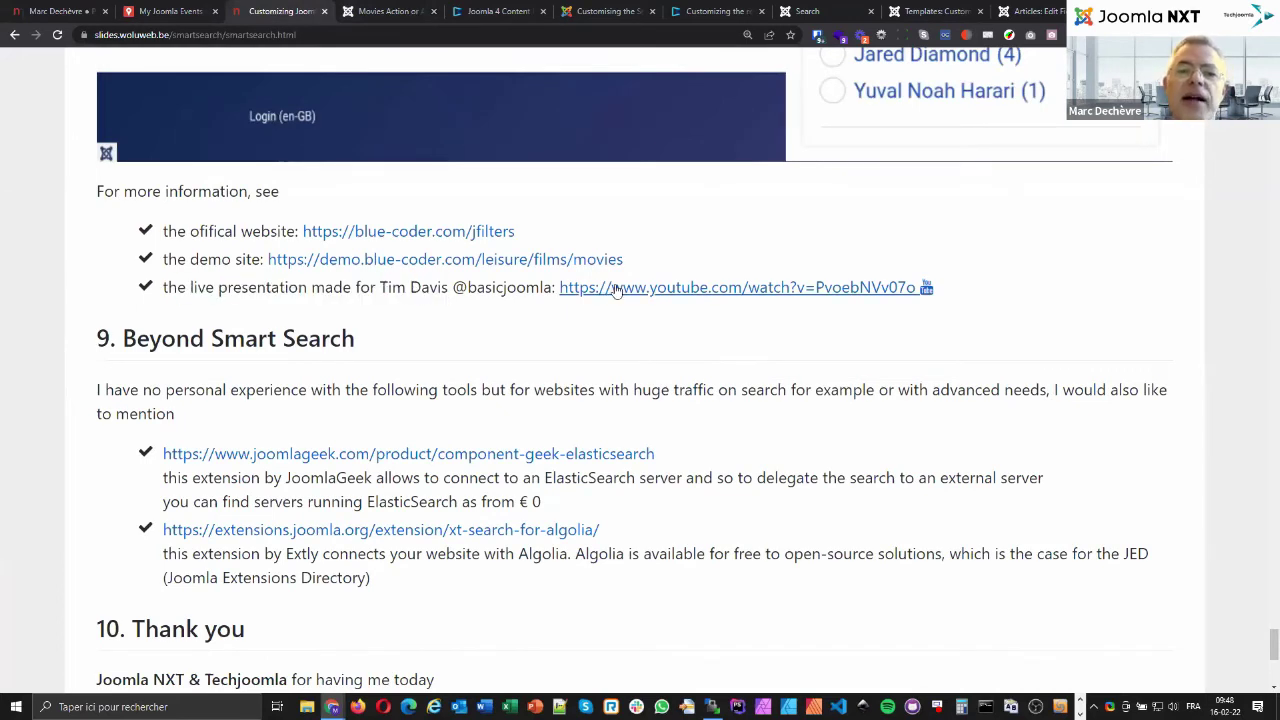
click(388, 10)
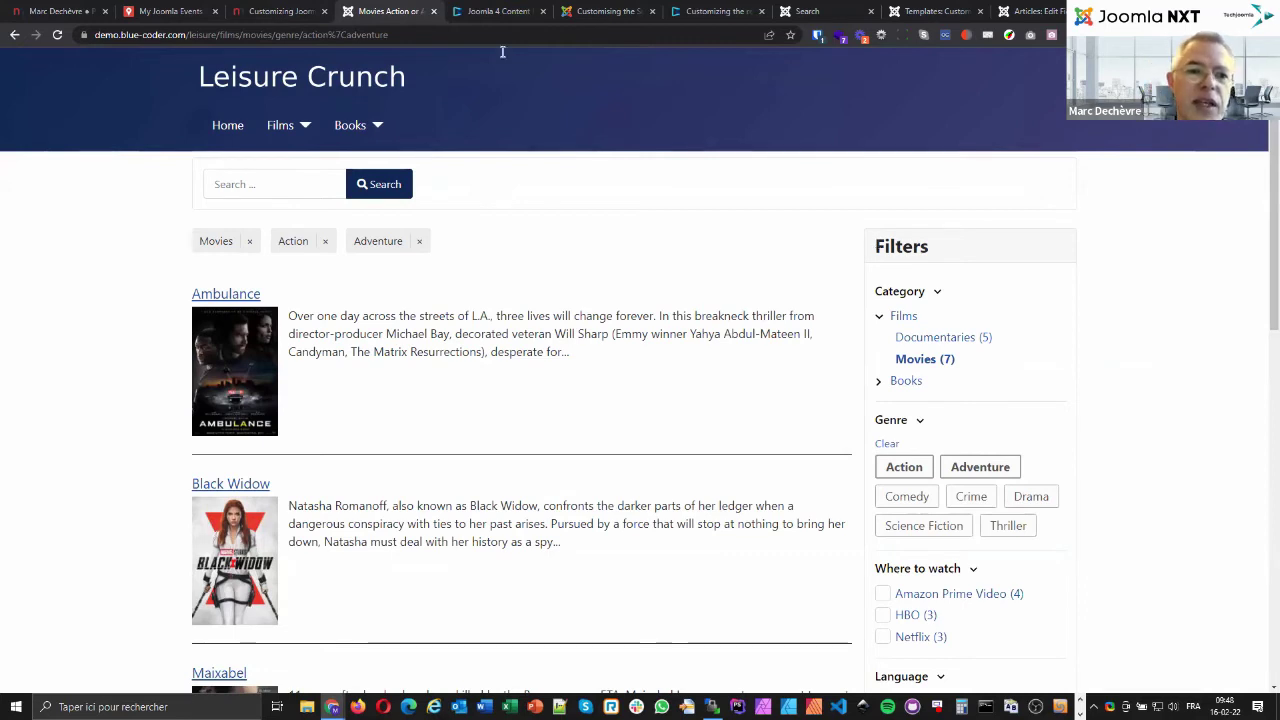
Review the Beyond Smart Search section of the slides, highlighting ElasticSearch, Algolia and the extension makers JoomlaGeek and Extly.
click(286, 11)
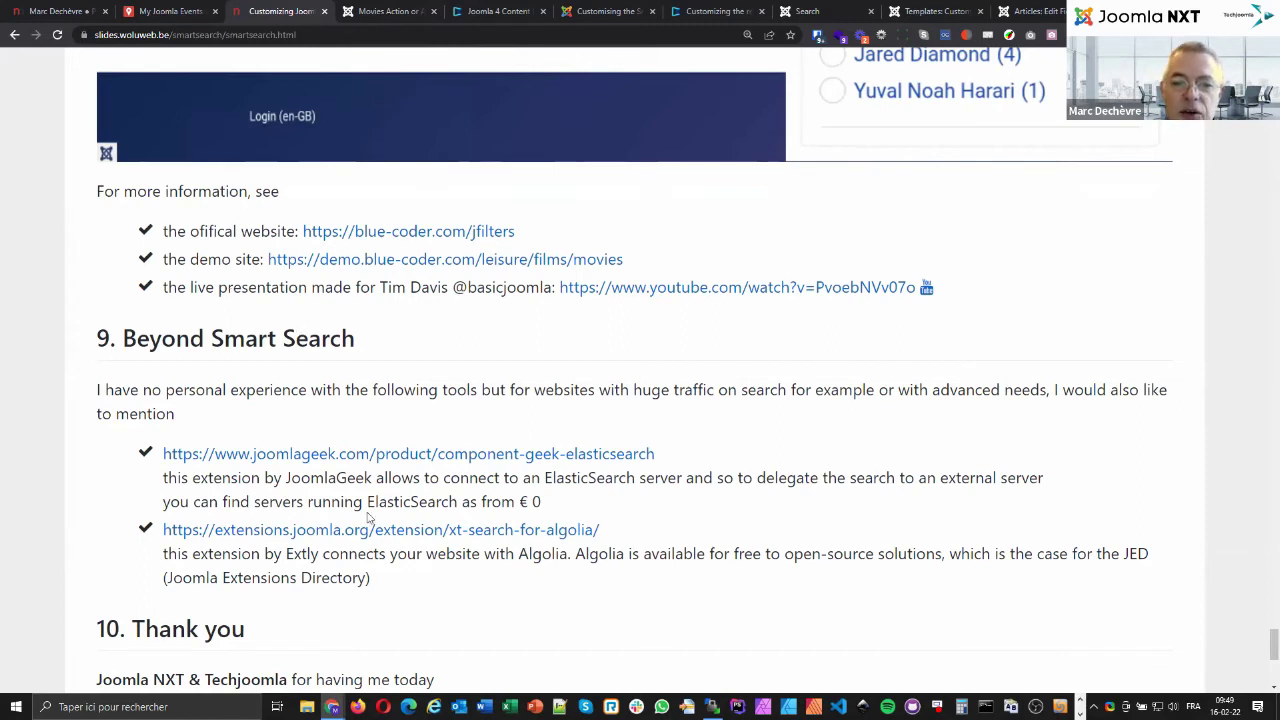
double_click(583, 478)
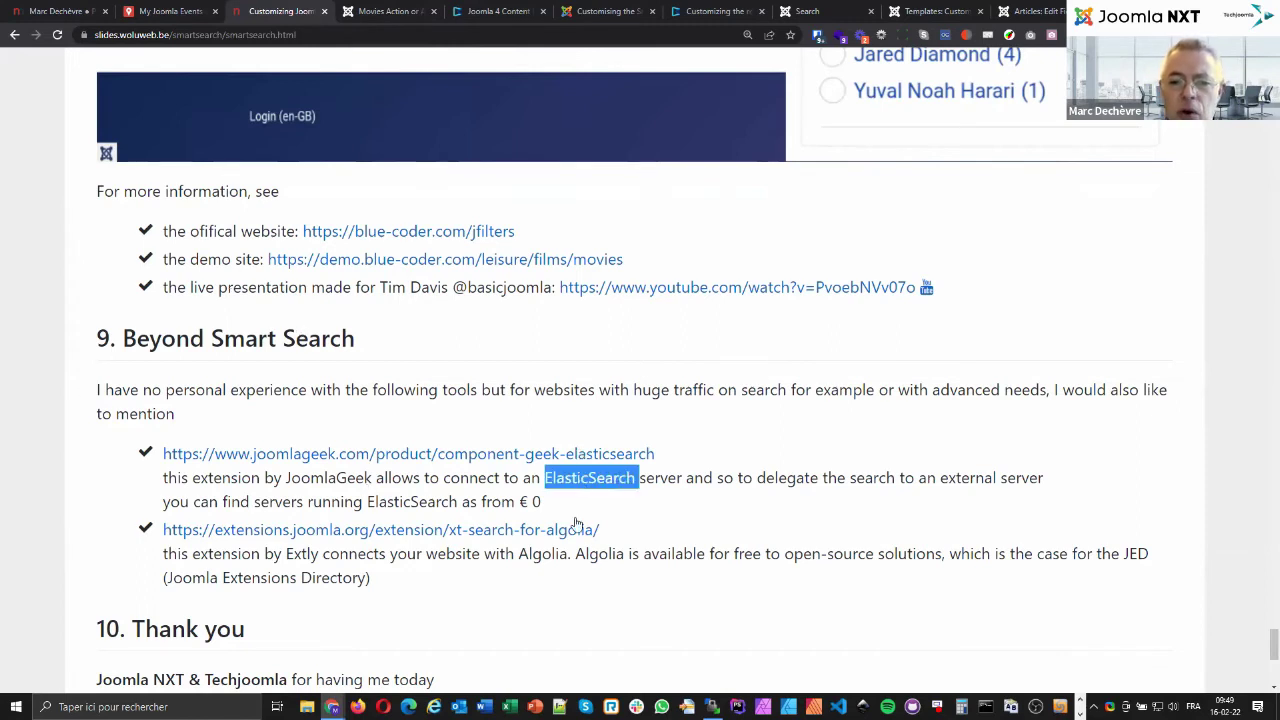
double_click(593, 556)
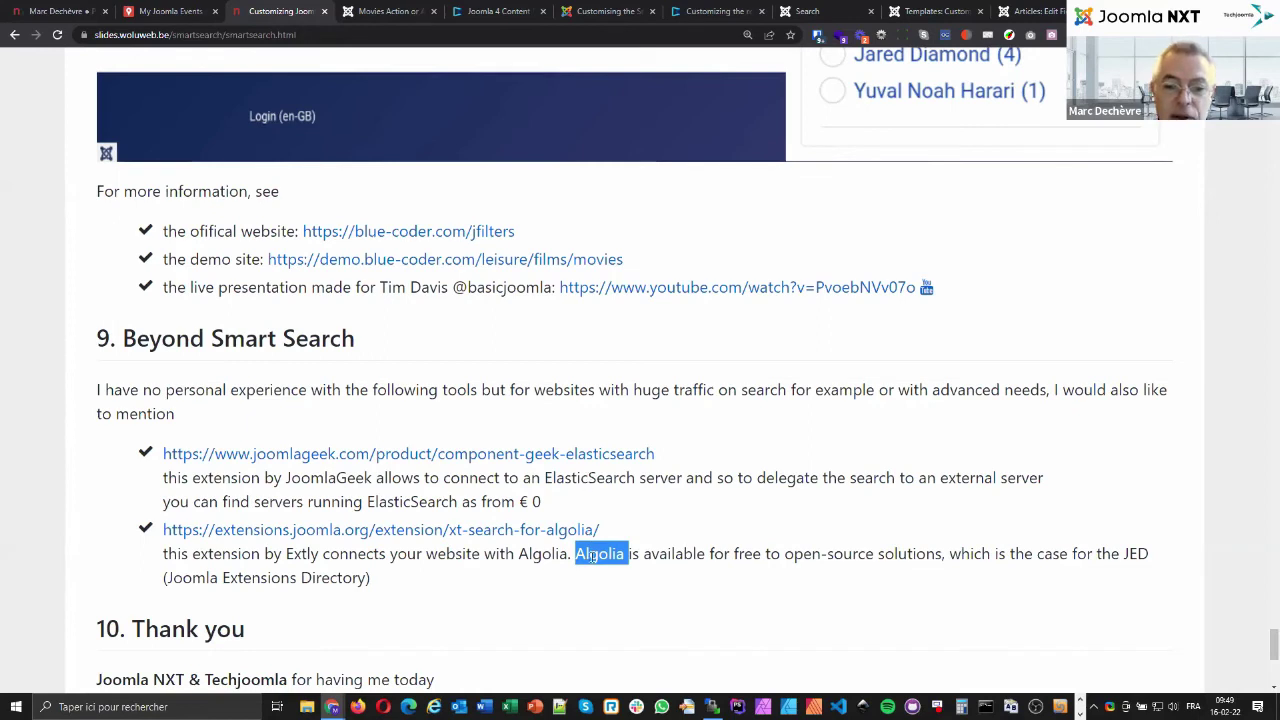
click(1122, 553)
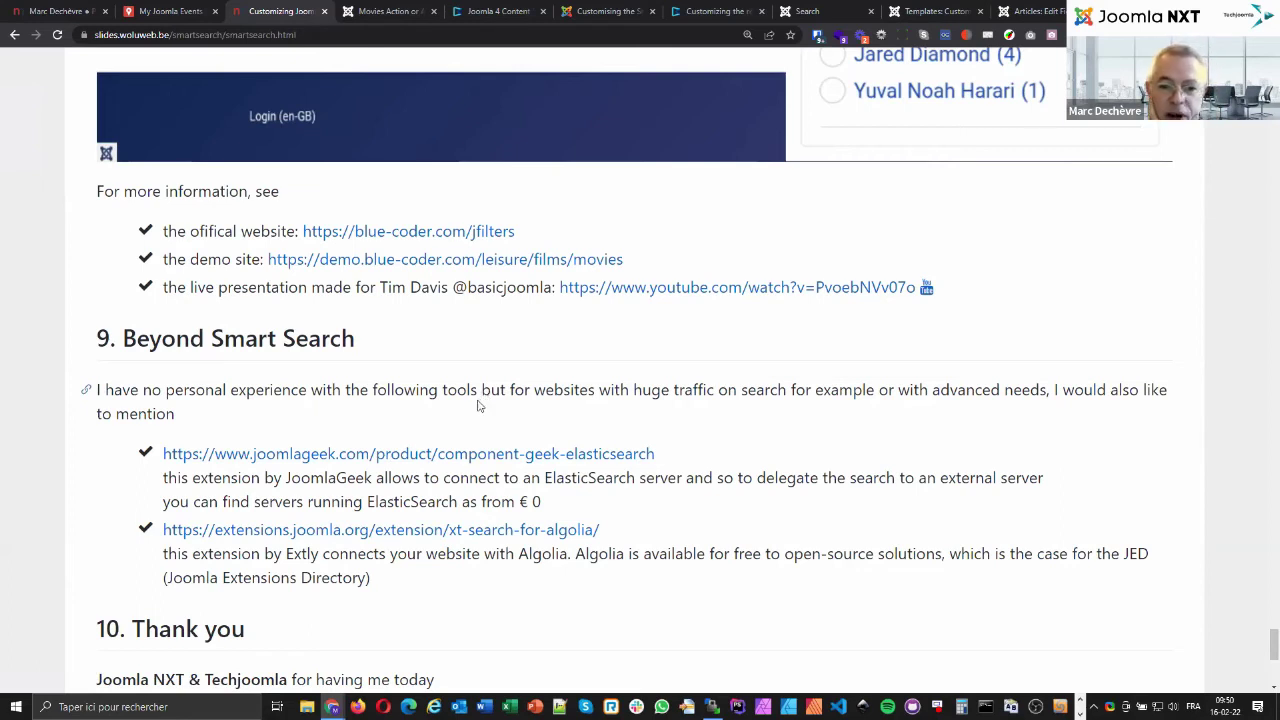
double_click(329, 478)
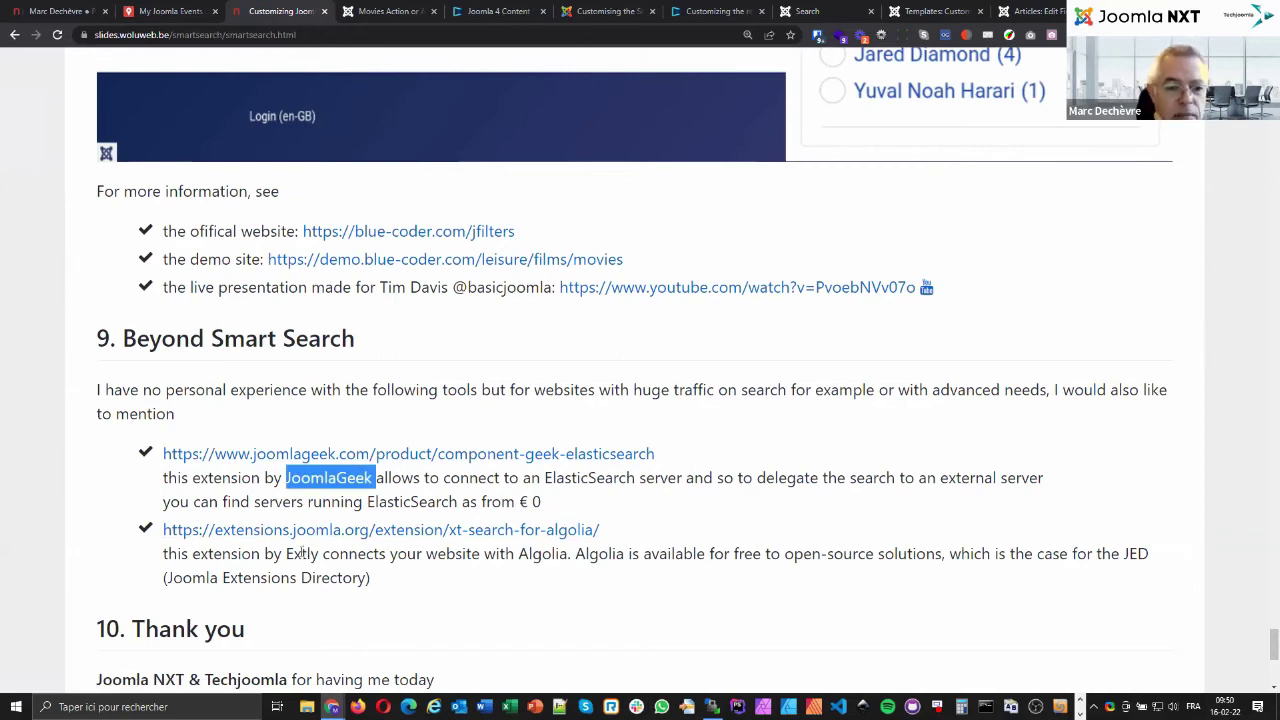
double_click(303, 553)
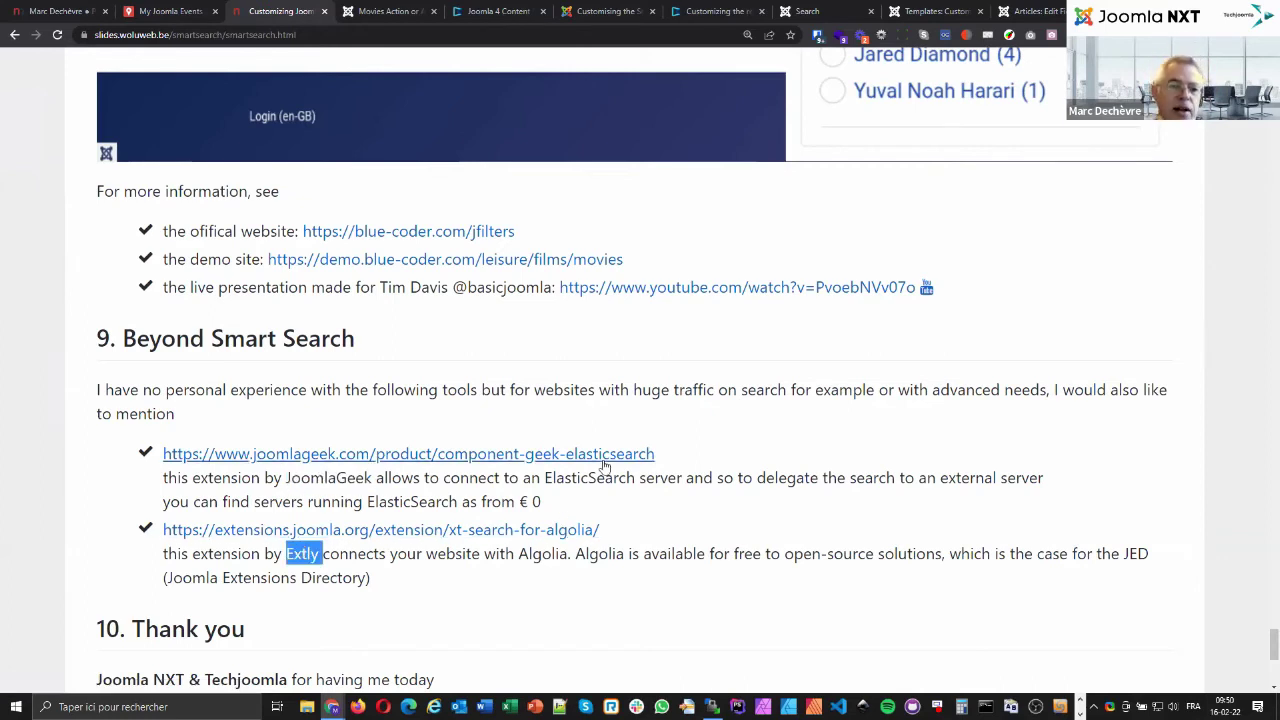
click(590, 400)
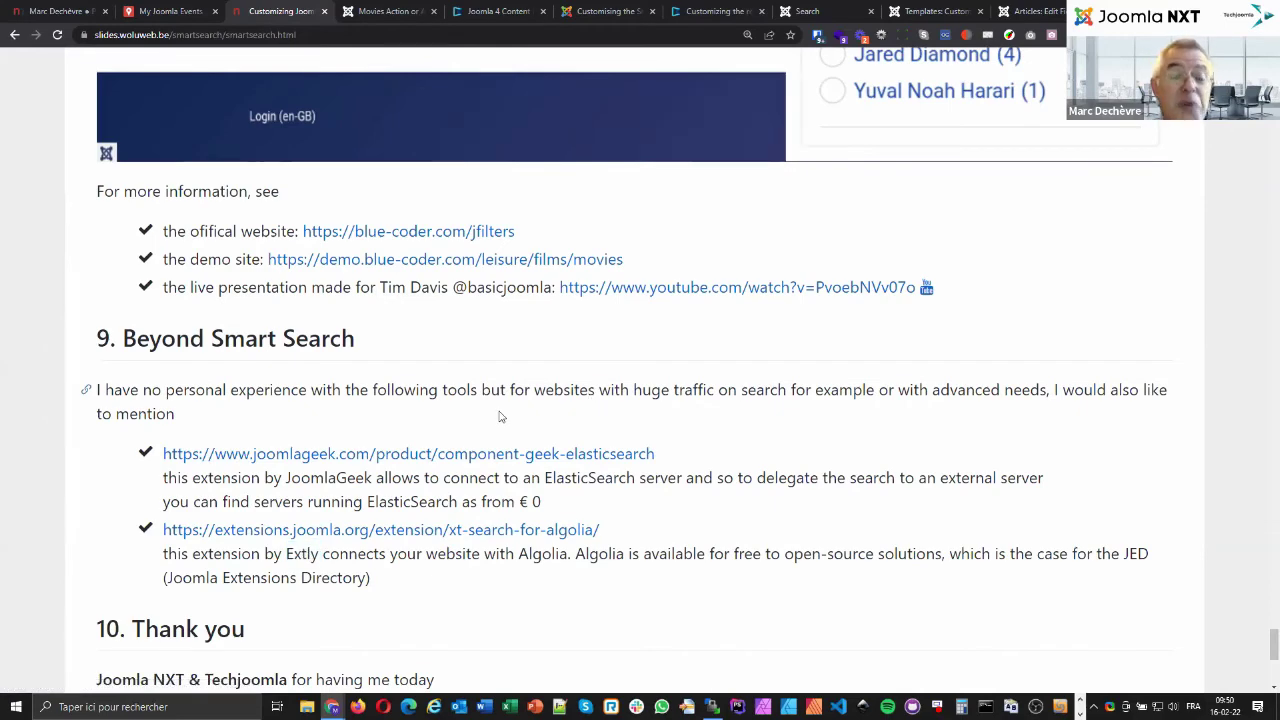
Highlight the passage on tools for high-traffic websites, and read on through the Thank you and Get in touch sections.
scroll(500, 417, down, 2)
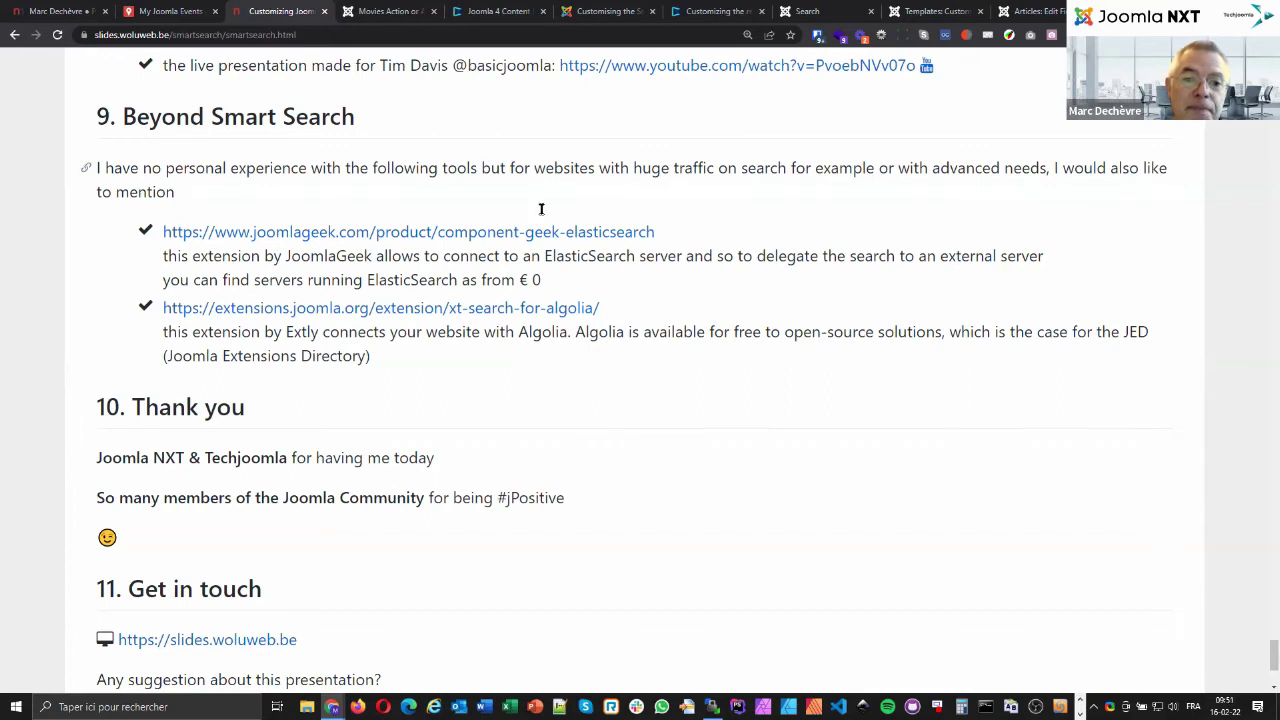
drag(534, 168, 548, 368)
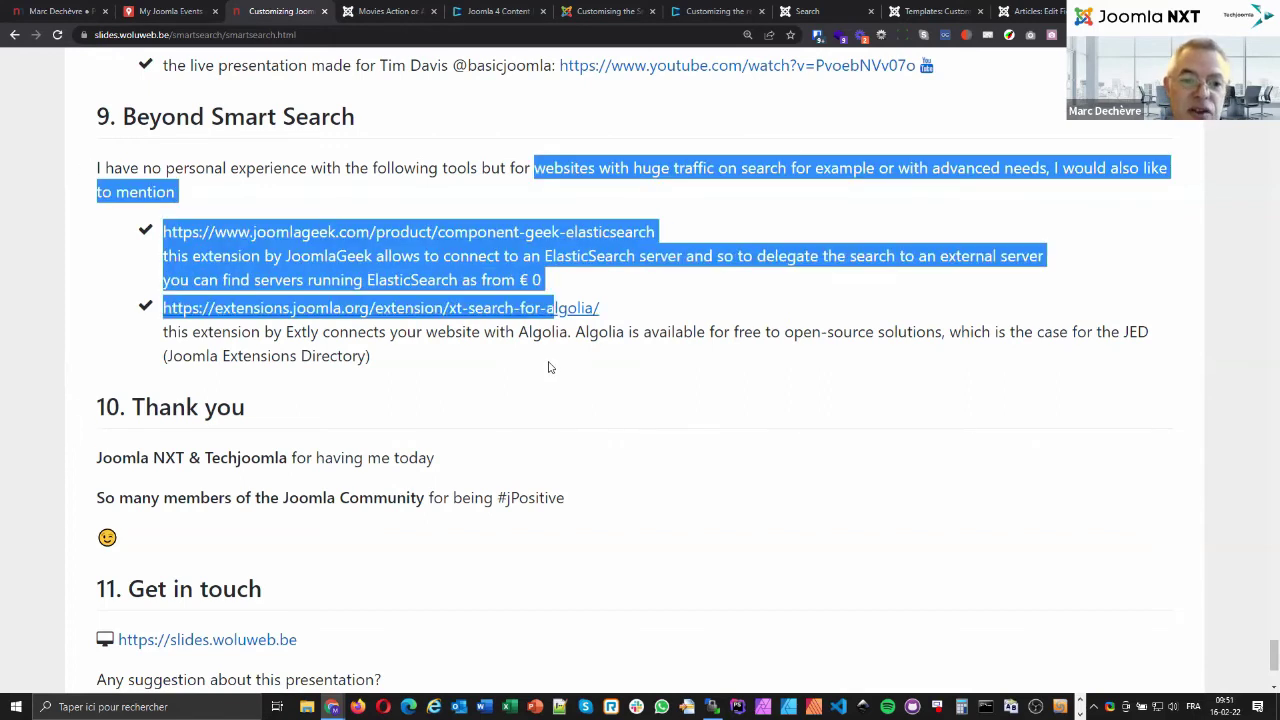
click(534, 168)
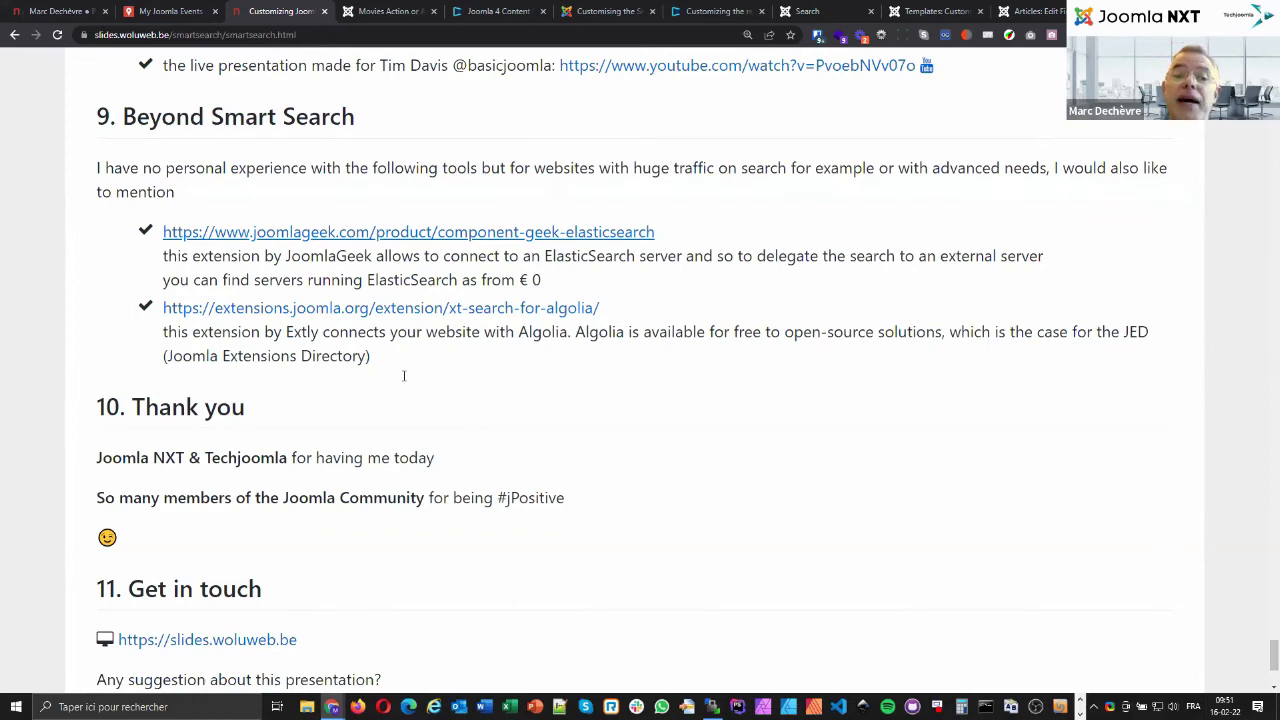
scroll(403, 377, down, 1)
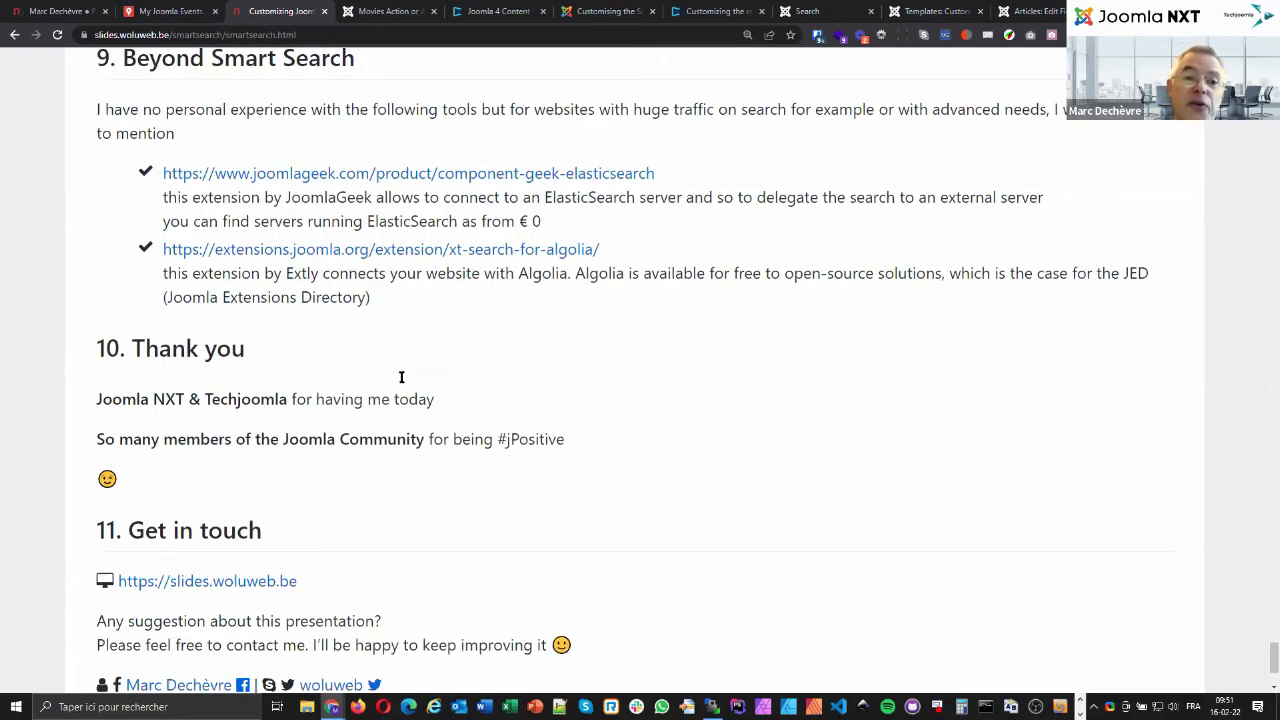
scroll(401, 377, down, 3)
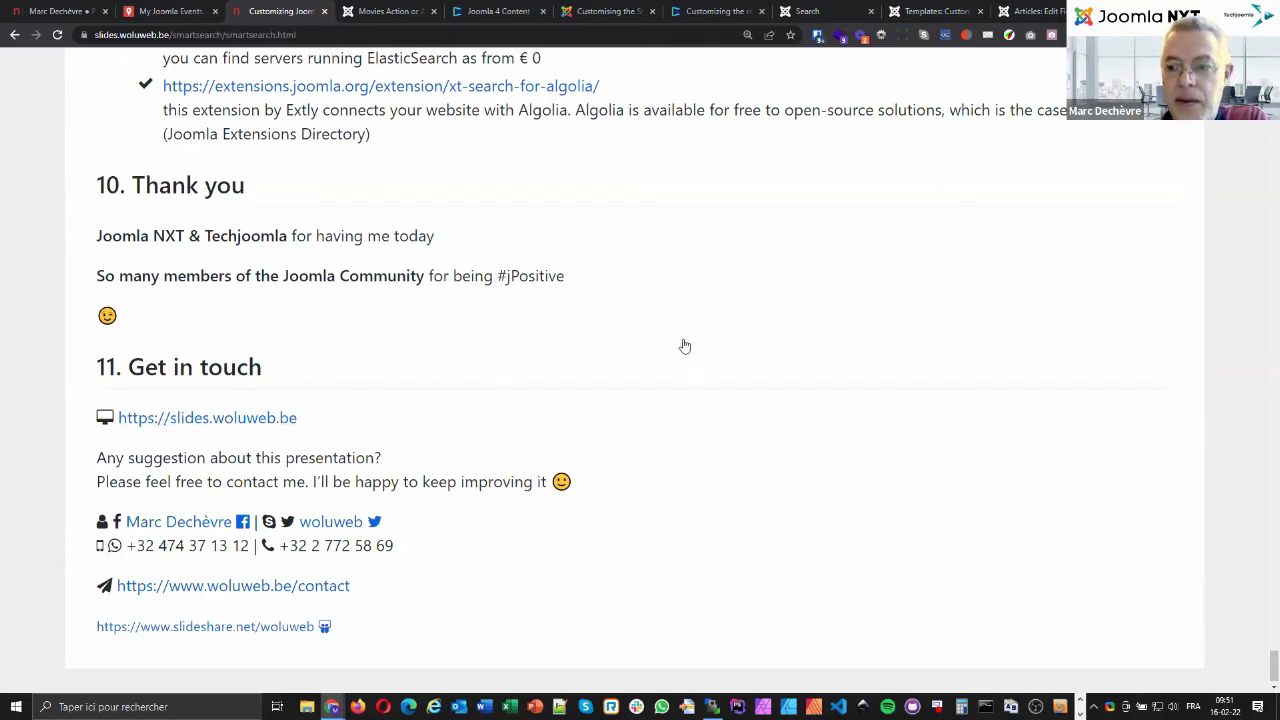
Go back to the beginning of the slides, and reload the customised search results page for "lorem".
key(Home)
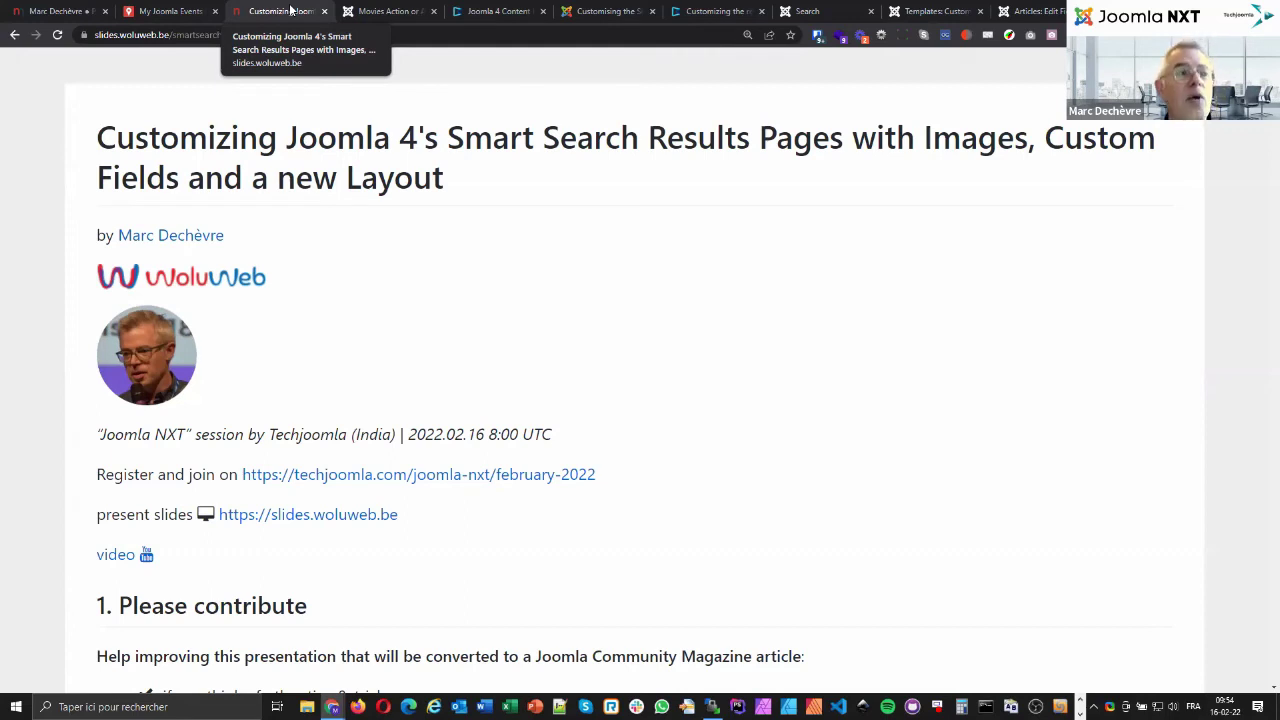
click(808, 12)
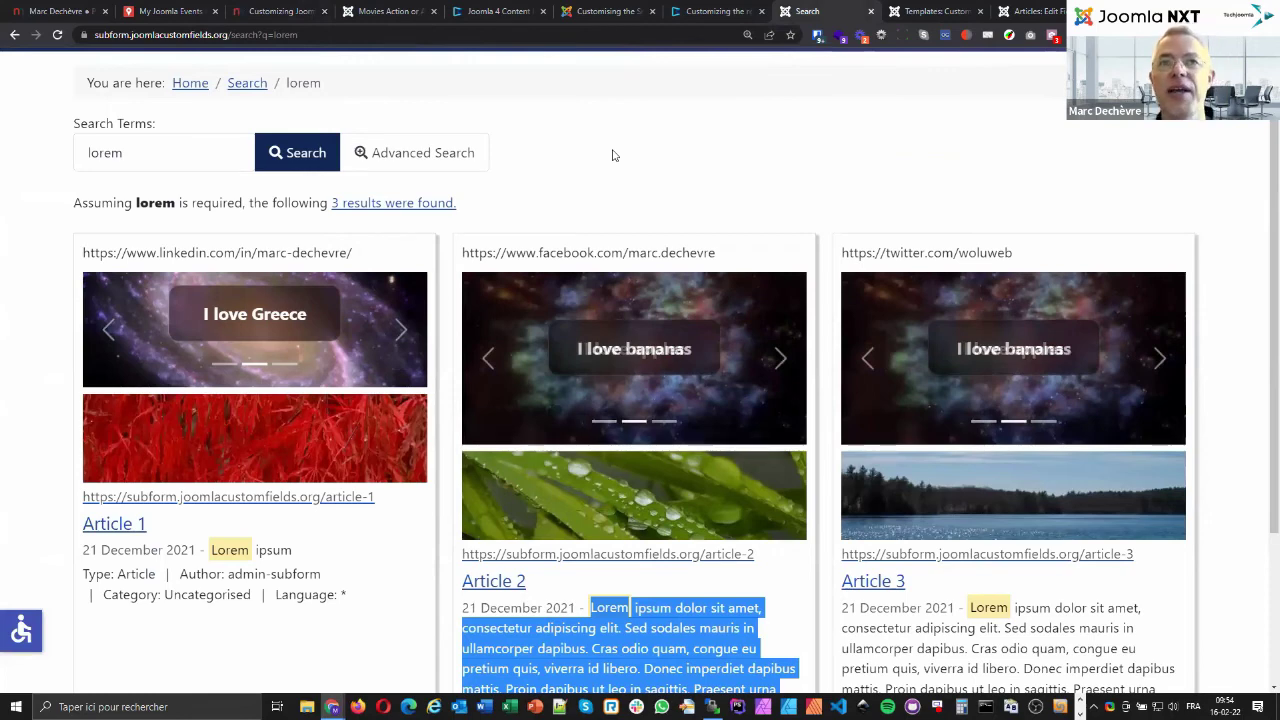
key(F5)
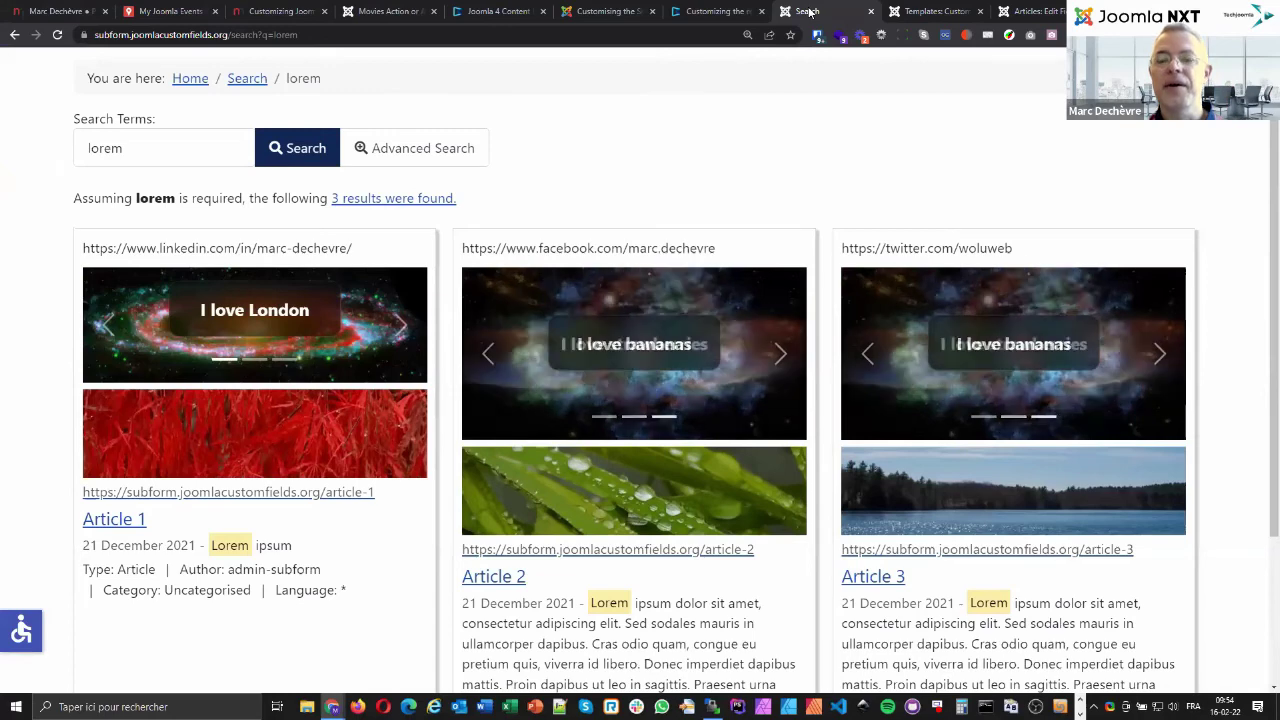
key(F5)
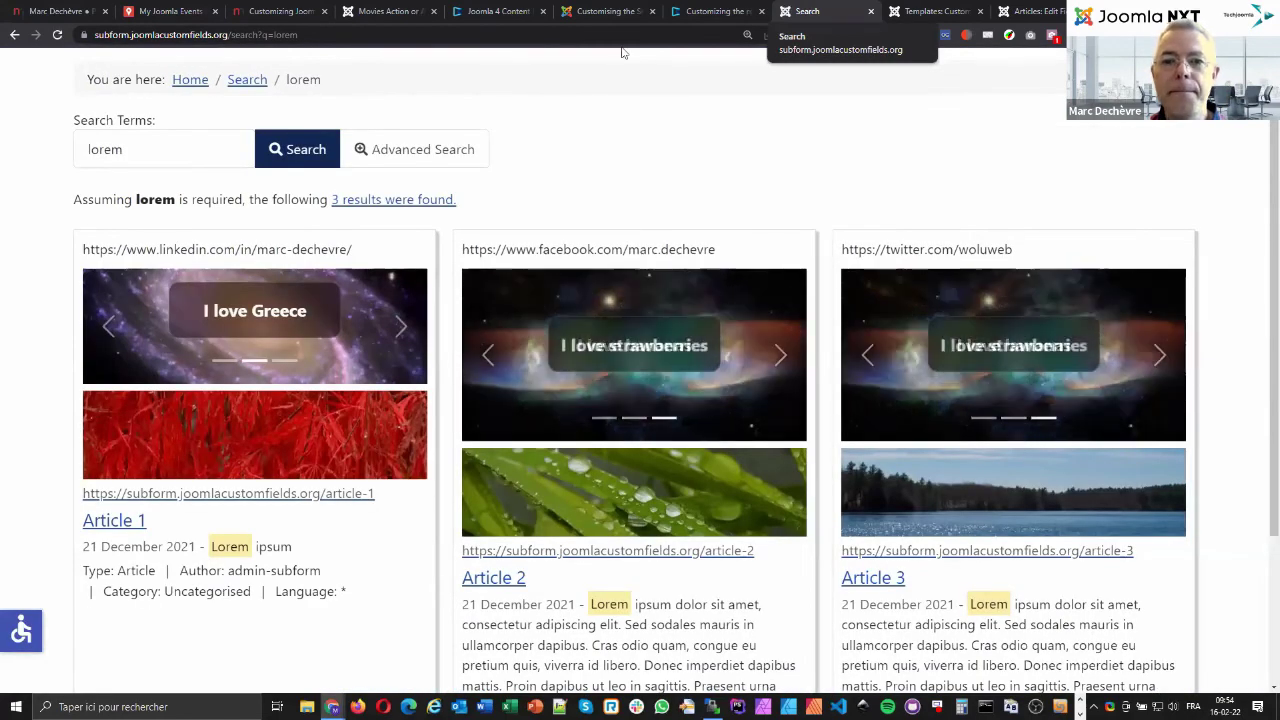
Open clear-my-cache.com in a new browser tab and accept its privacy notice.
key(ctrl+t)
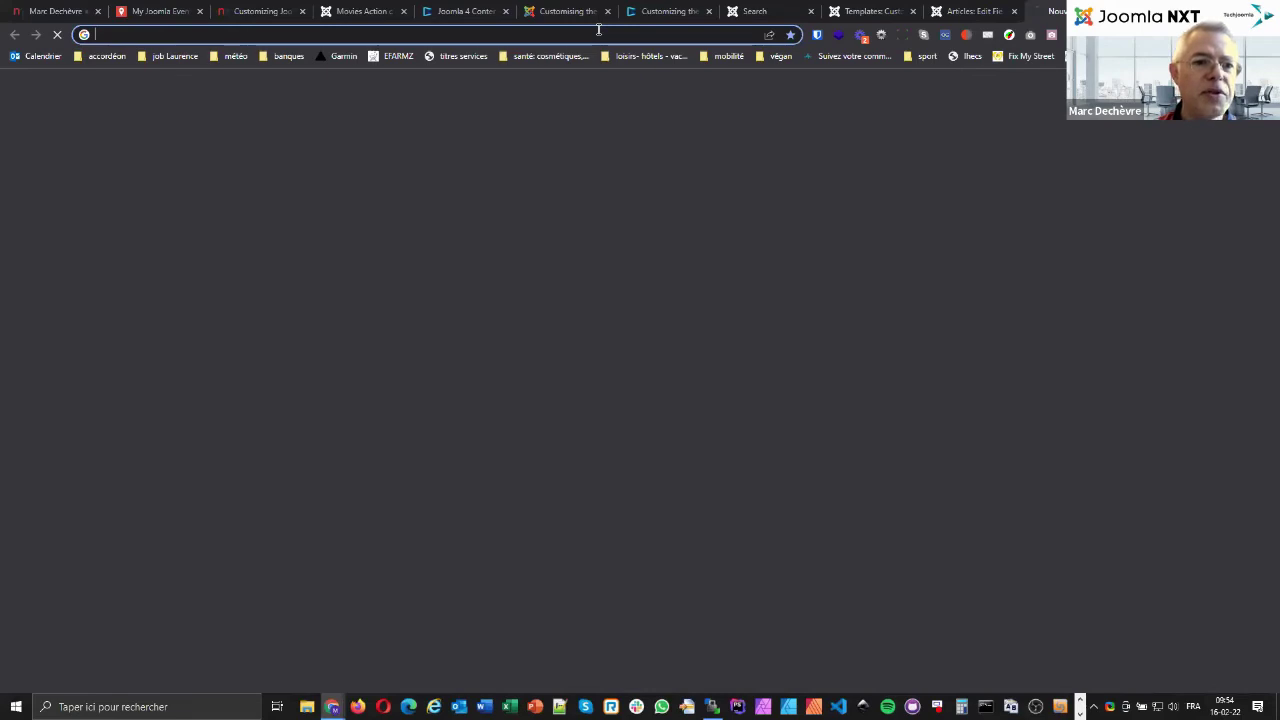
click(599, 30)
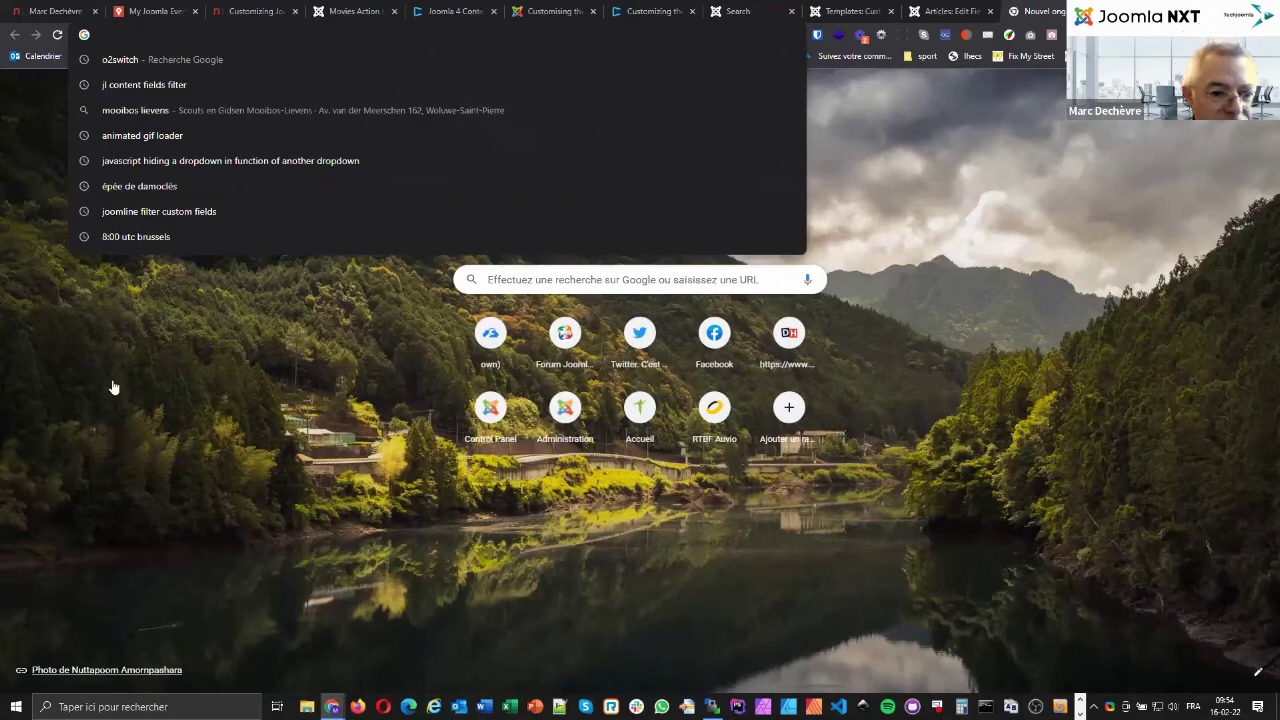
text(joomla clear cache)
key(Return)
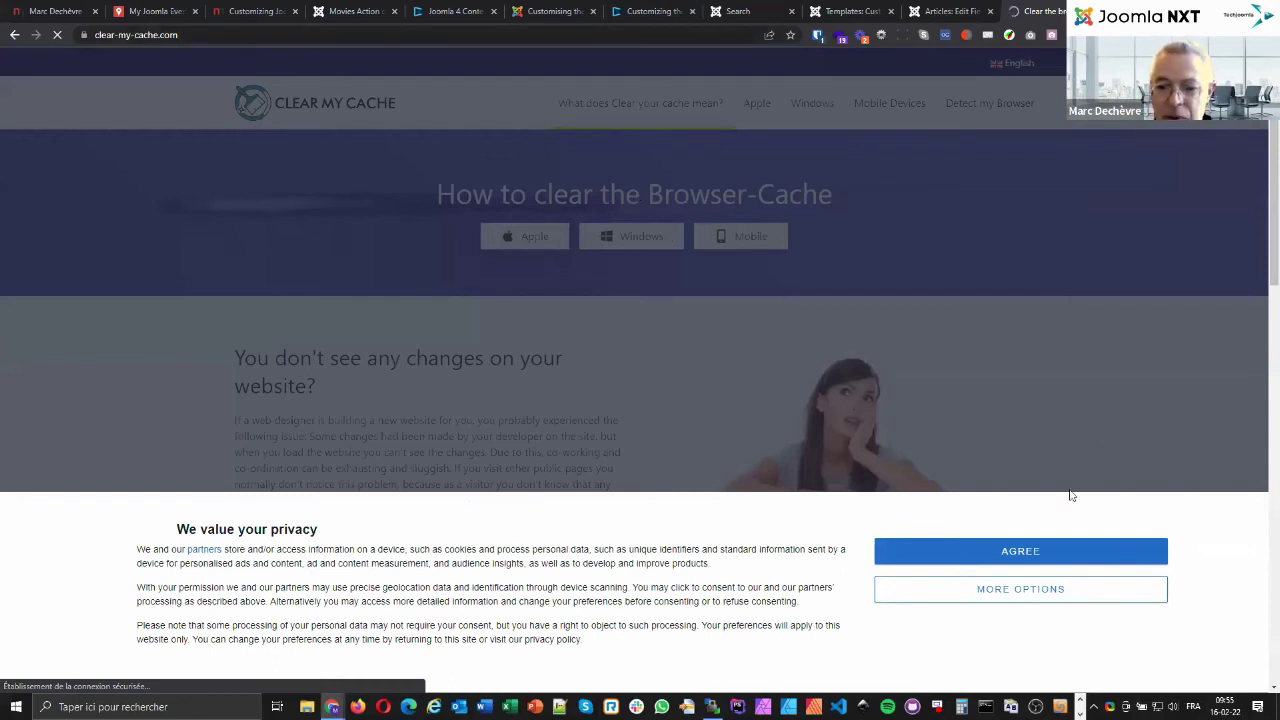
click(1031, 553)
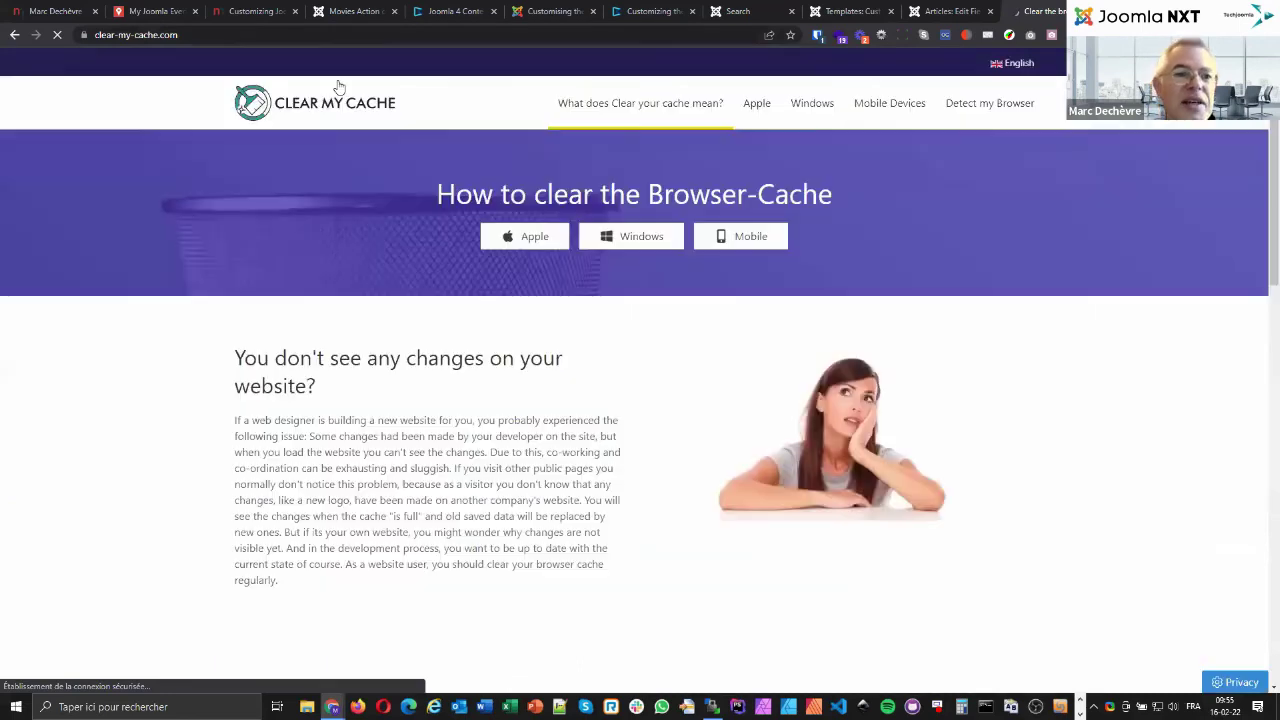
Point out the site's address, and open its Windows instructions for clearing the cache in Mozilla Firefox.
click(212, 36)
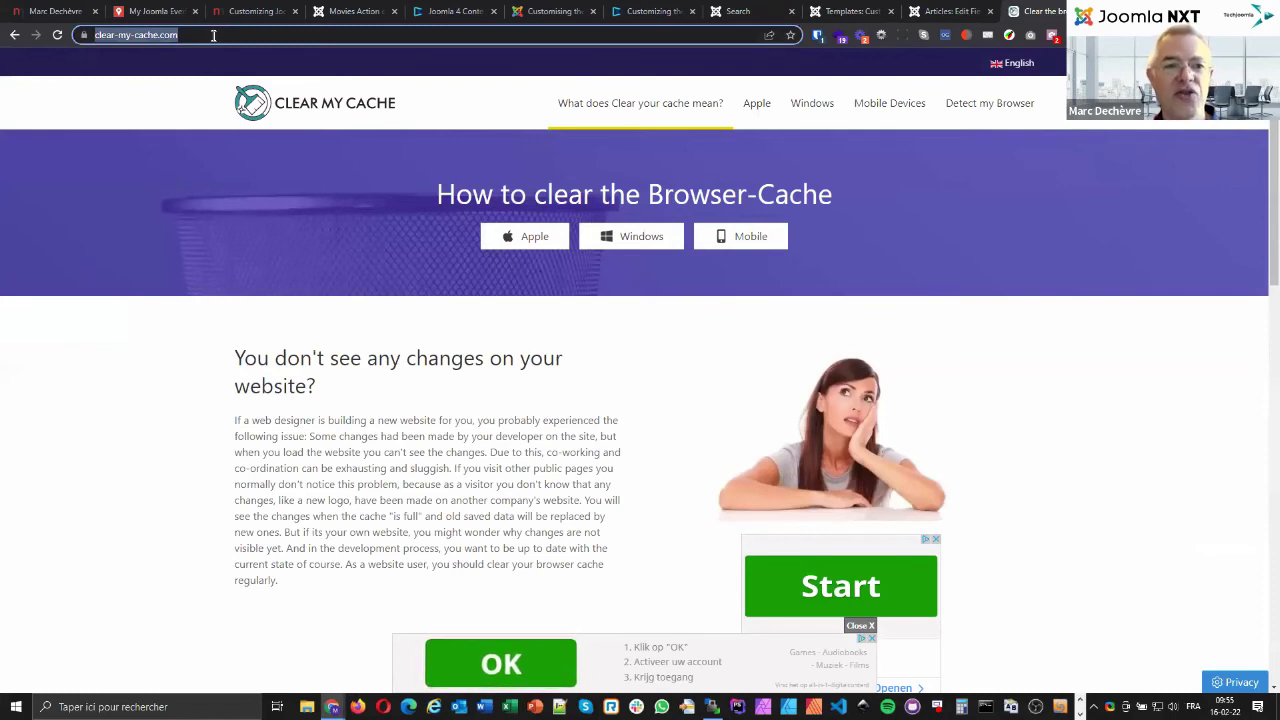
click(1016, 63)
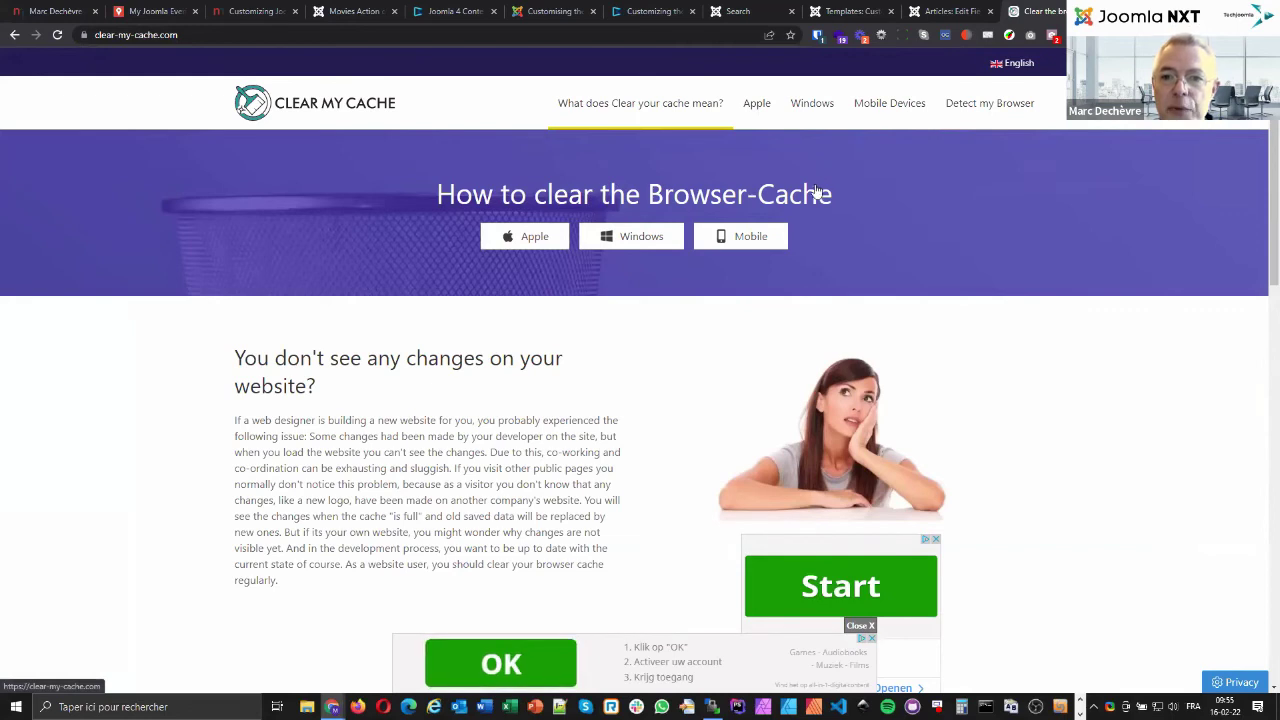
mouse_move(814, 193)
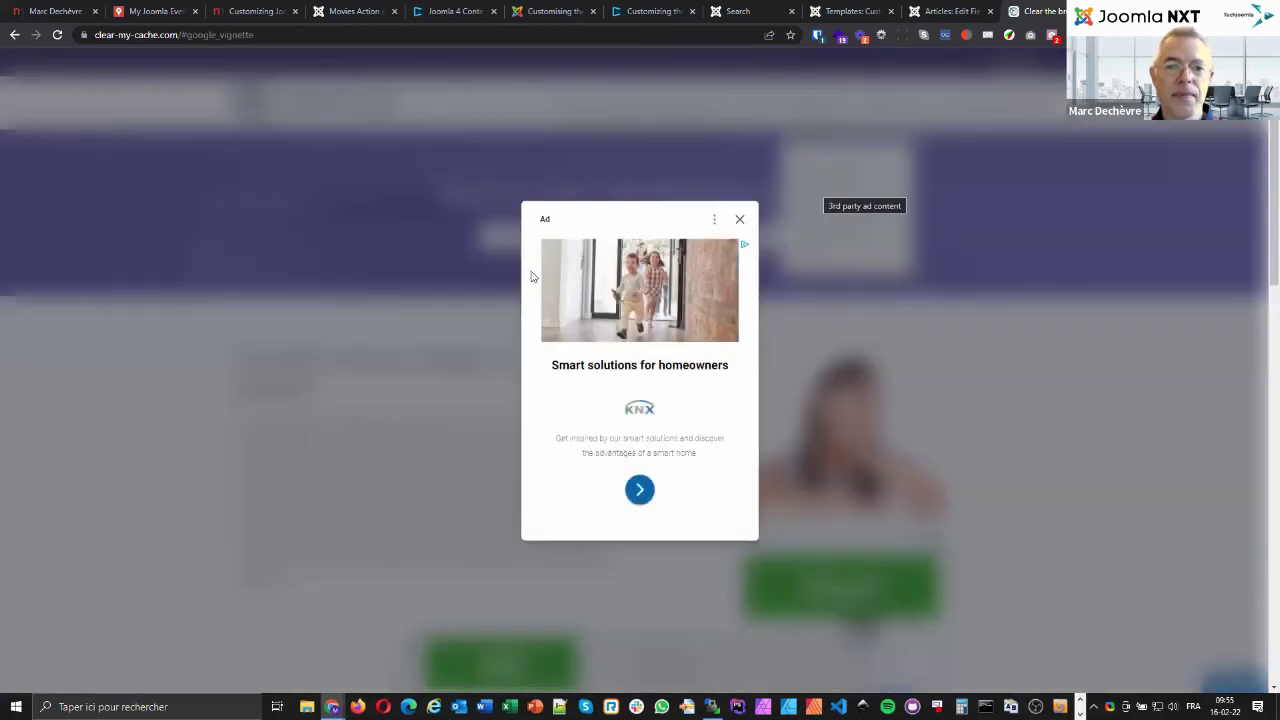
click(532, 276)
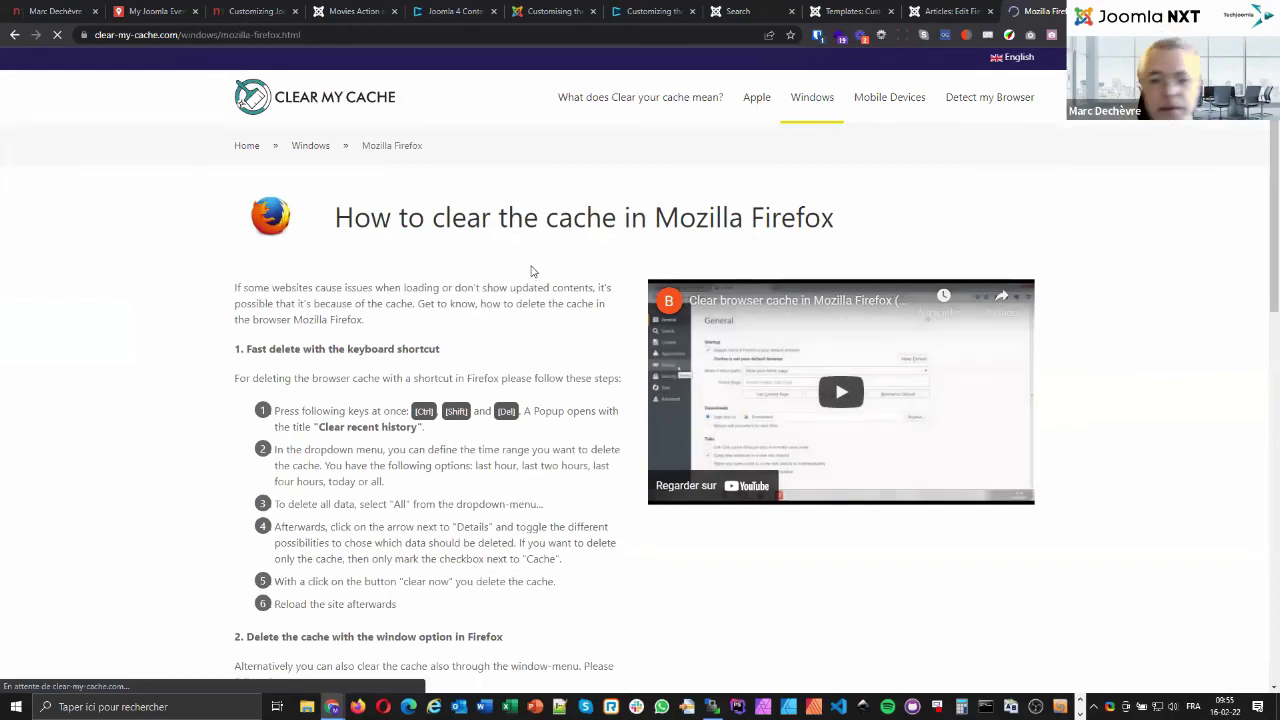
scroll(532, 272, down, 2)
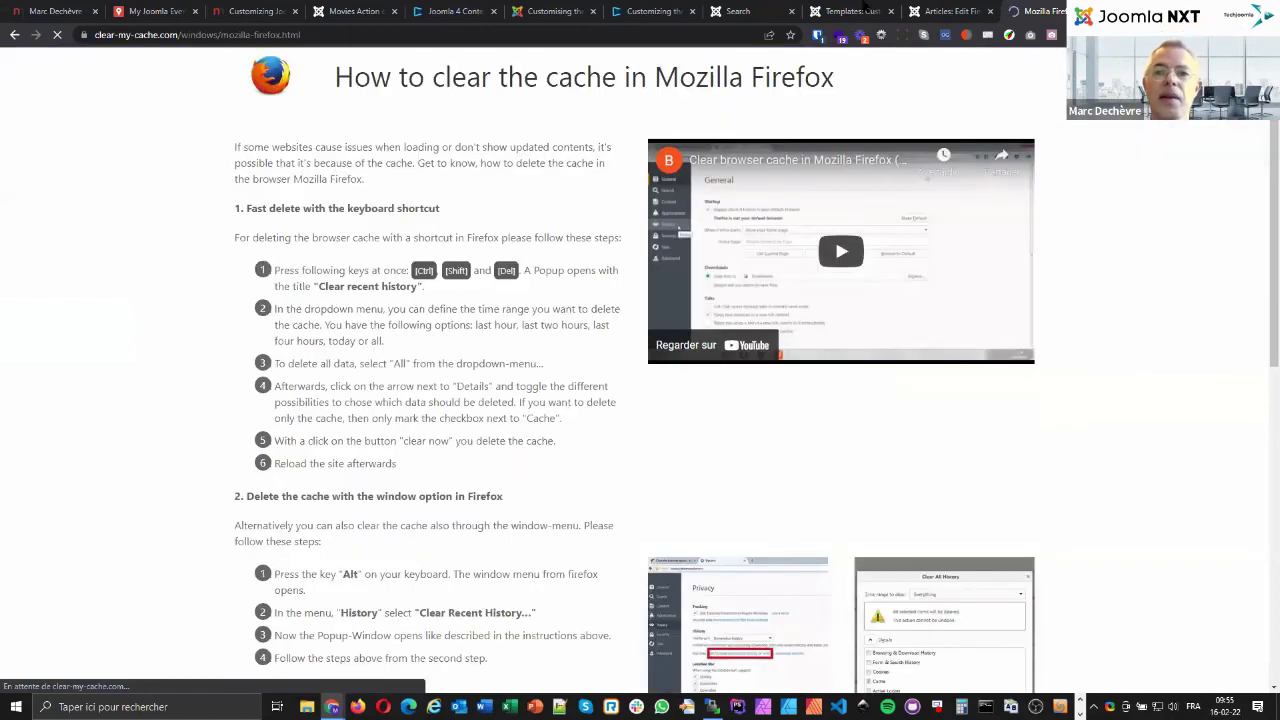
Go to the Clear My Cache home page, and return to the Customizing Joomla 4's Smart Search slides page.
scroll(355, 104, up, 2)
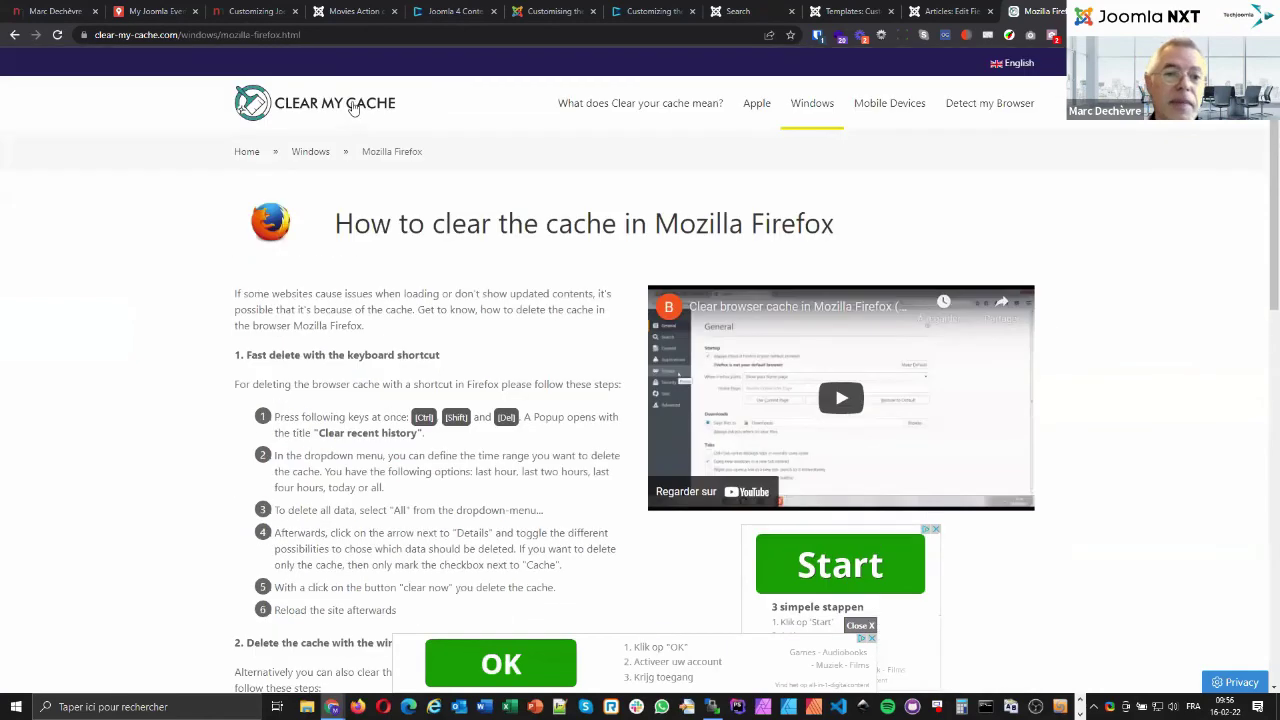
click(354, 107)
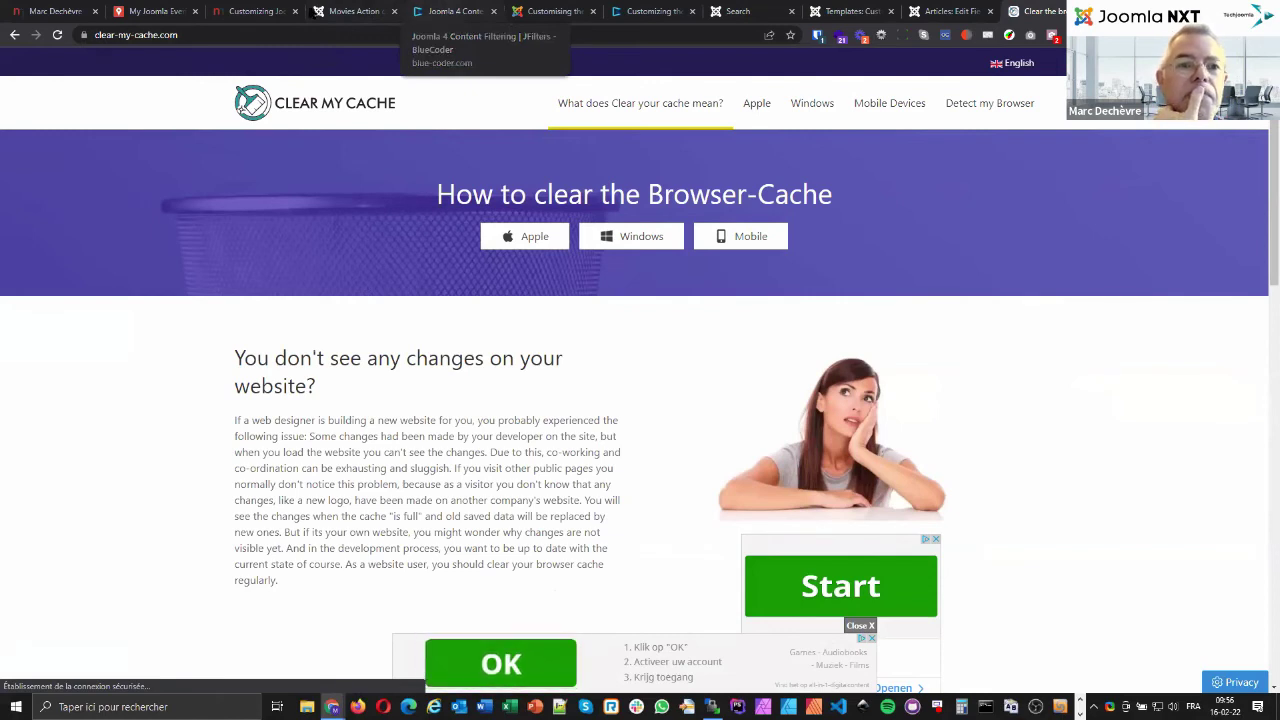
click(257, 12)
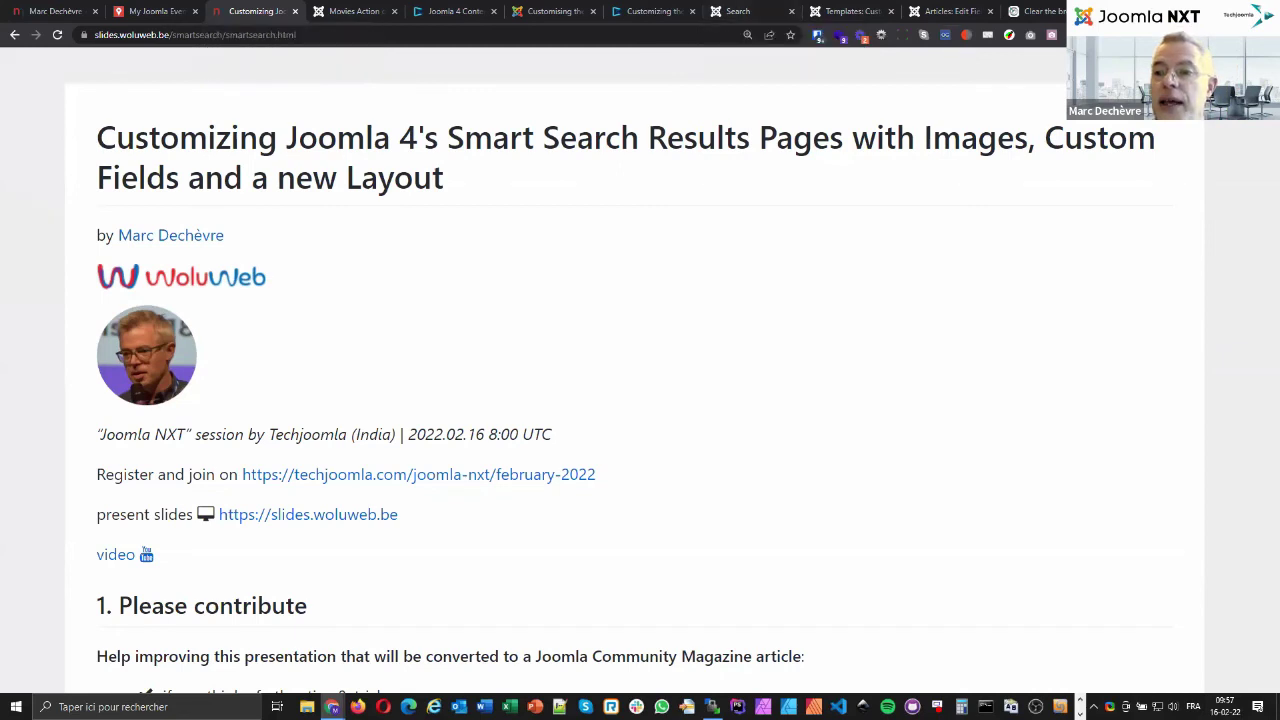
click(1265, 35)
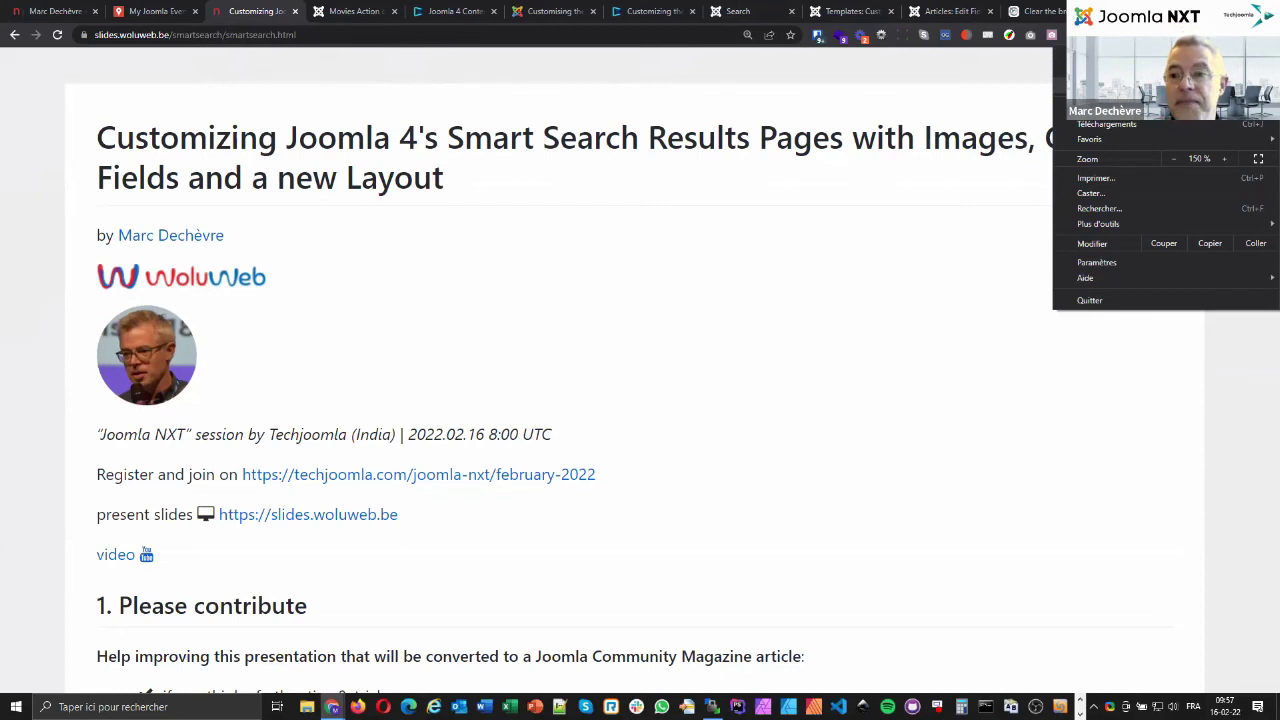
click(1026, 79)
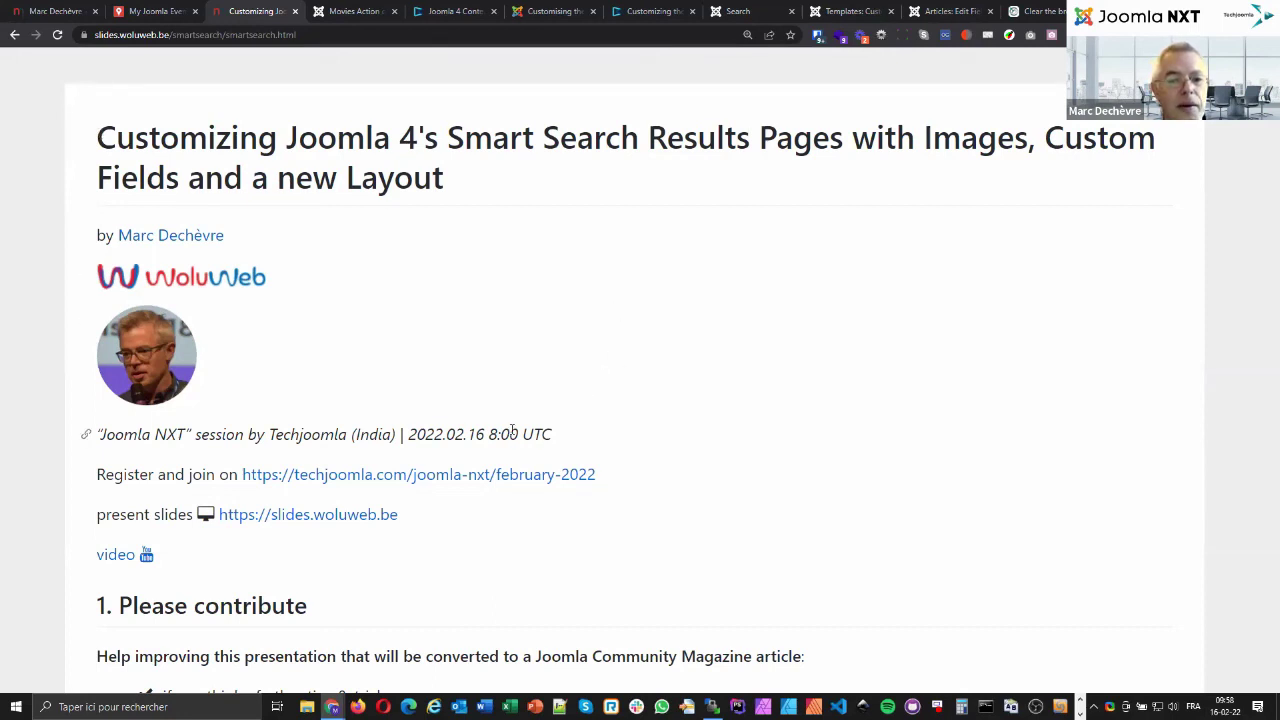
Highlight the session time "8:00 UTC" and the presentation's full title on the slides page.
drag(489, 434, 558, 435)
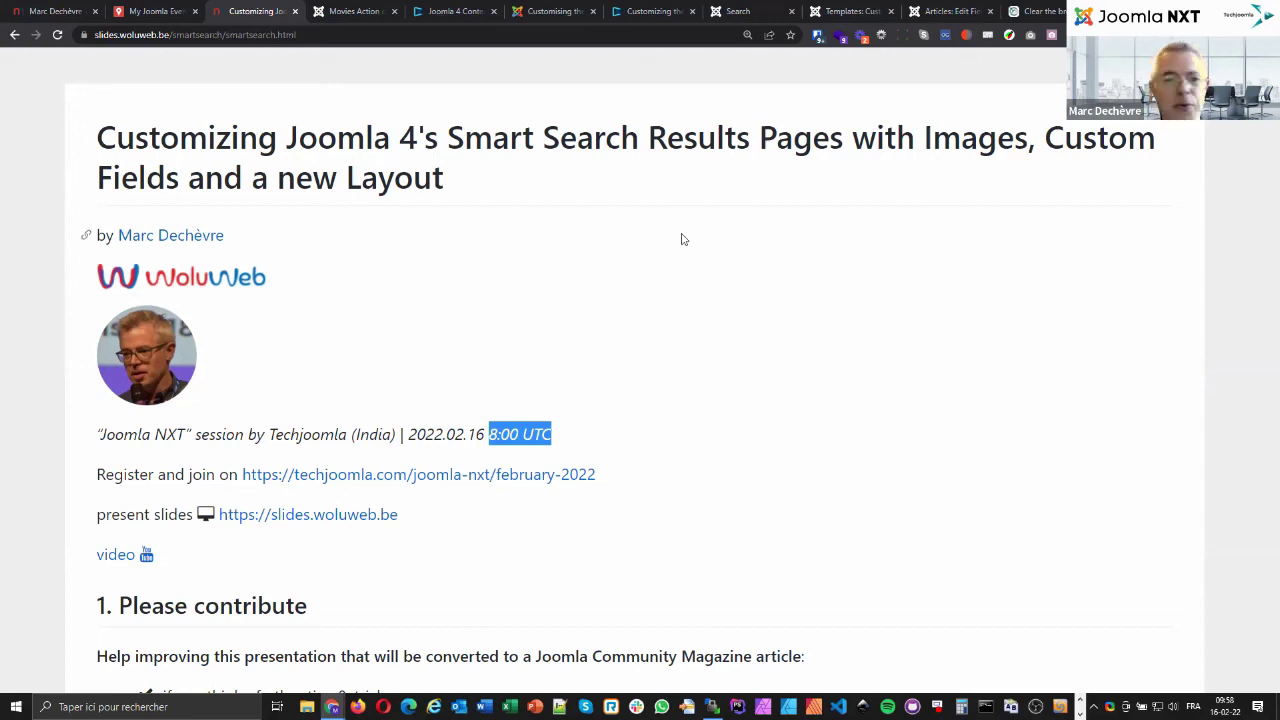
click(99, 135)
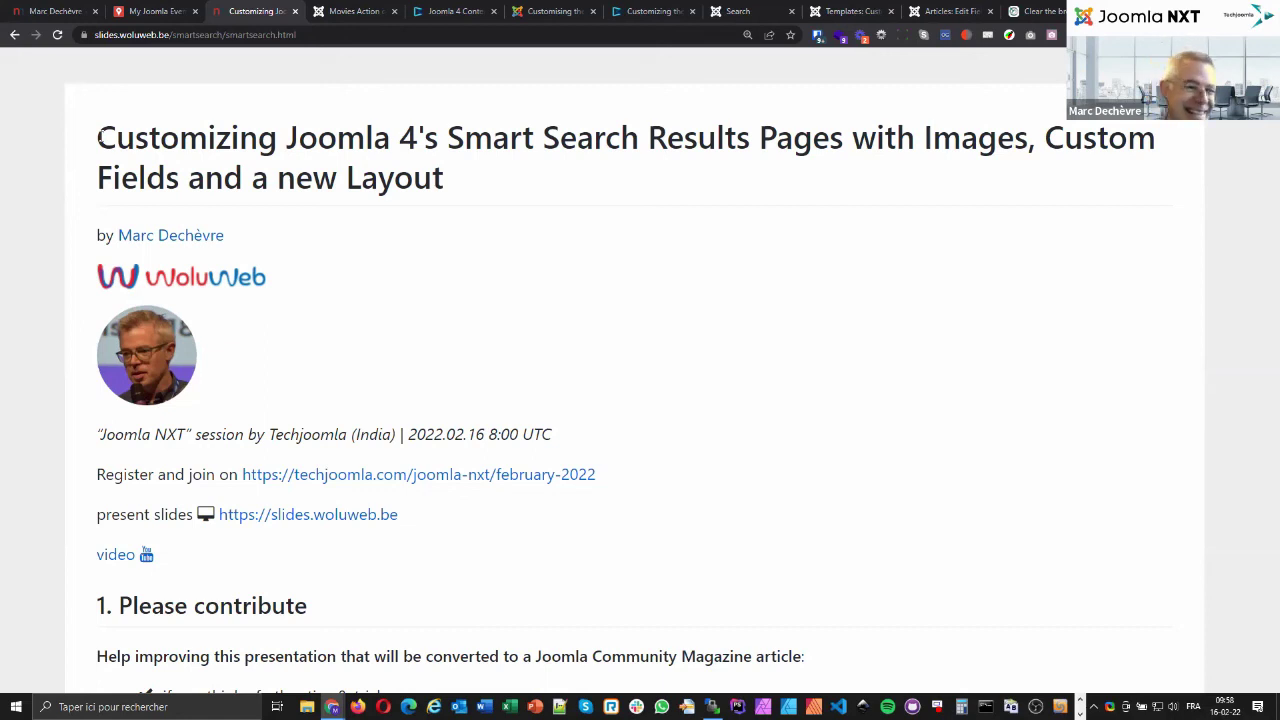
drag(99, 135, 509, 191)
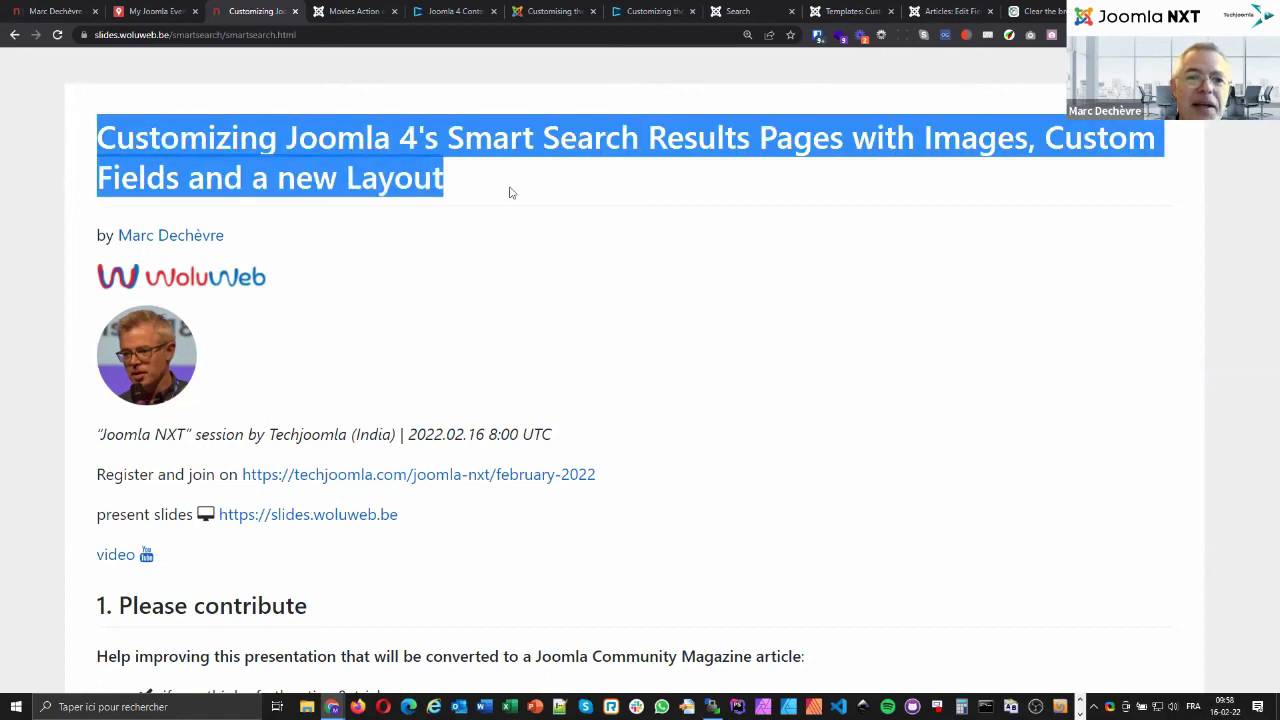
click(478, 189)
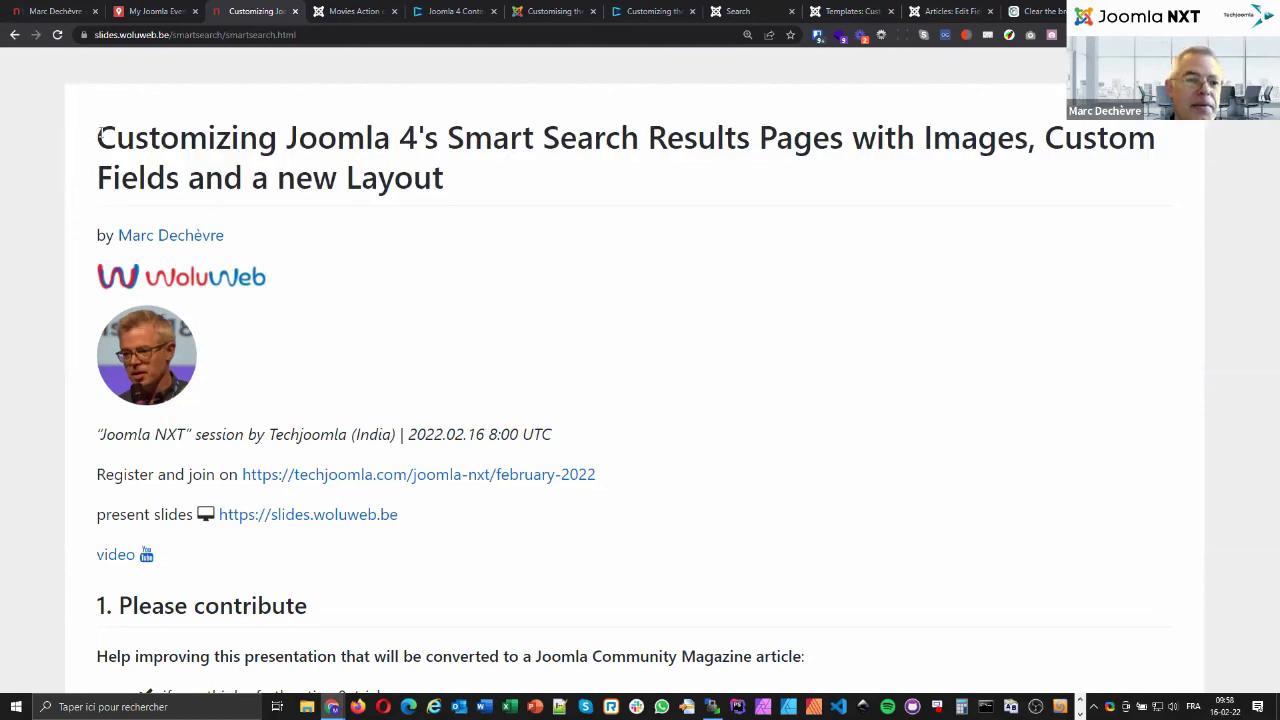
scroll(77, 195, down, 4)
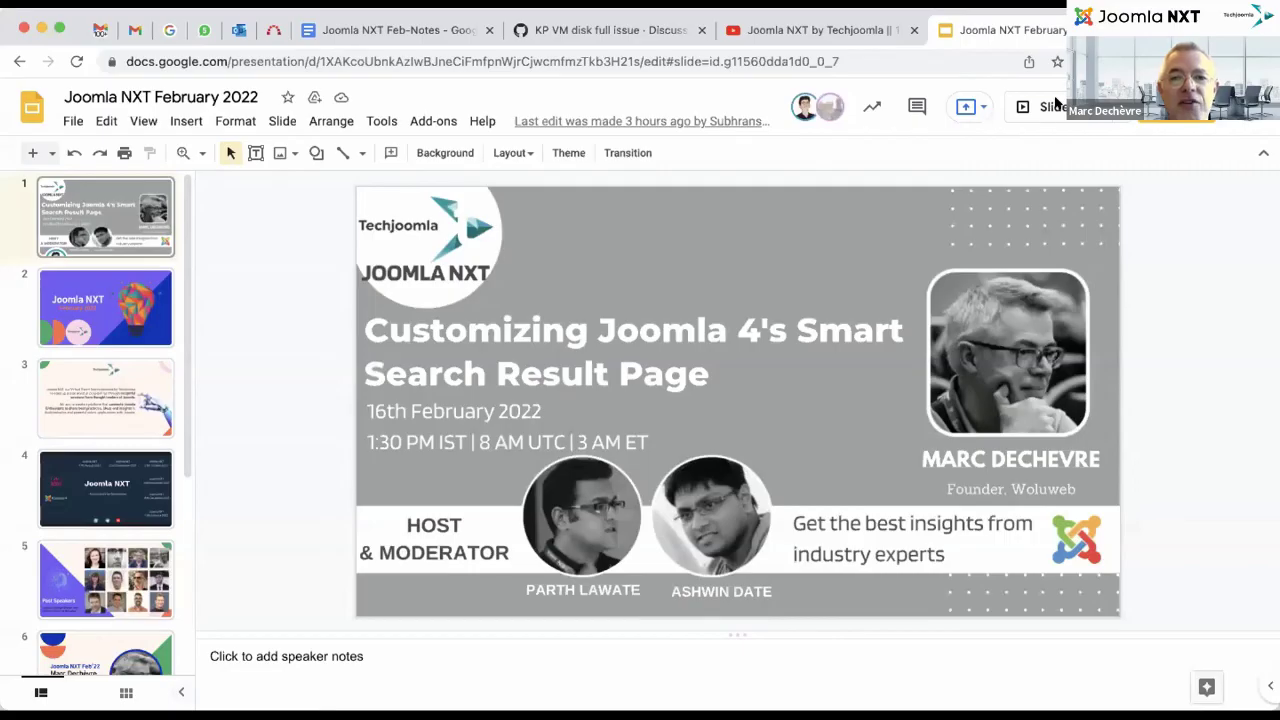
In Google Slides, start presenting the Joomla NXT February 2022 deck and advance to the Past Speakers slide.
click(1048, 106)
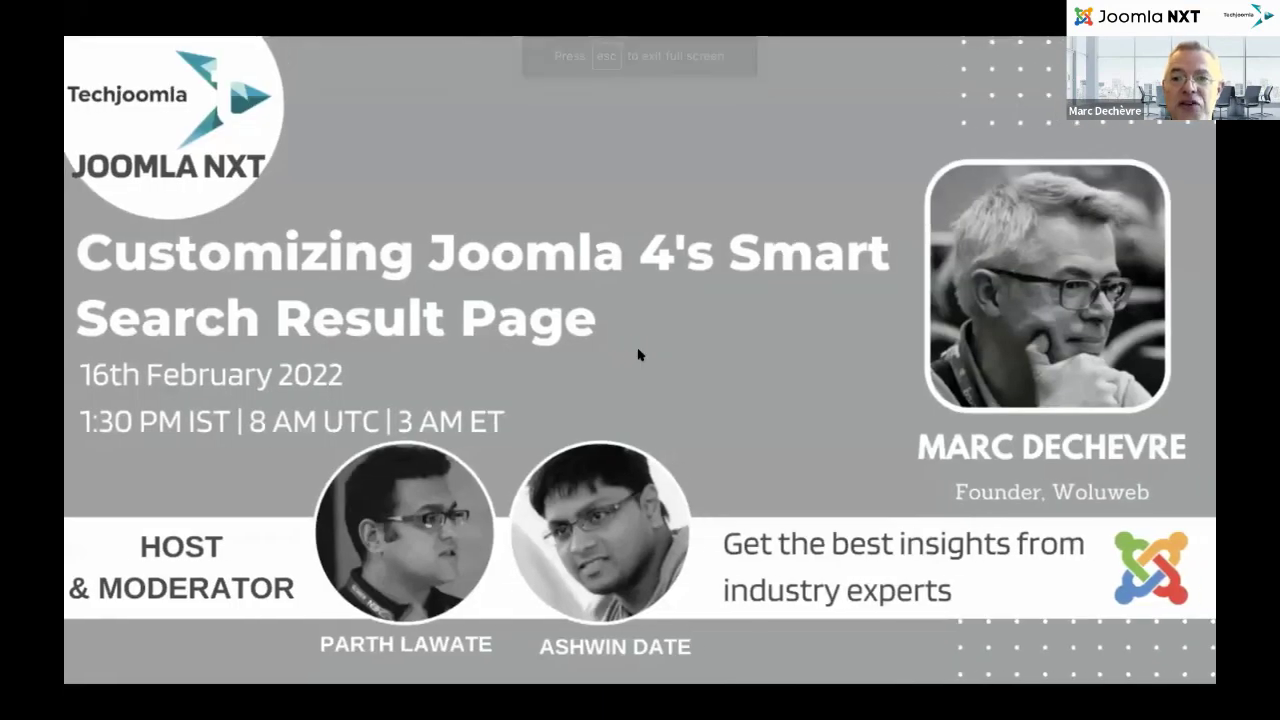
click(640, 354)
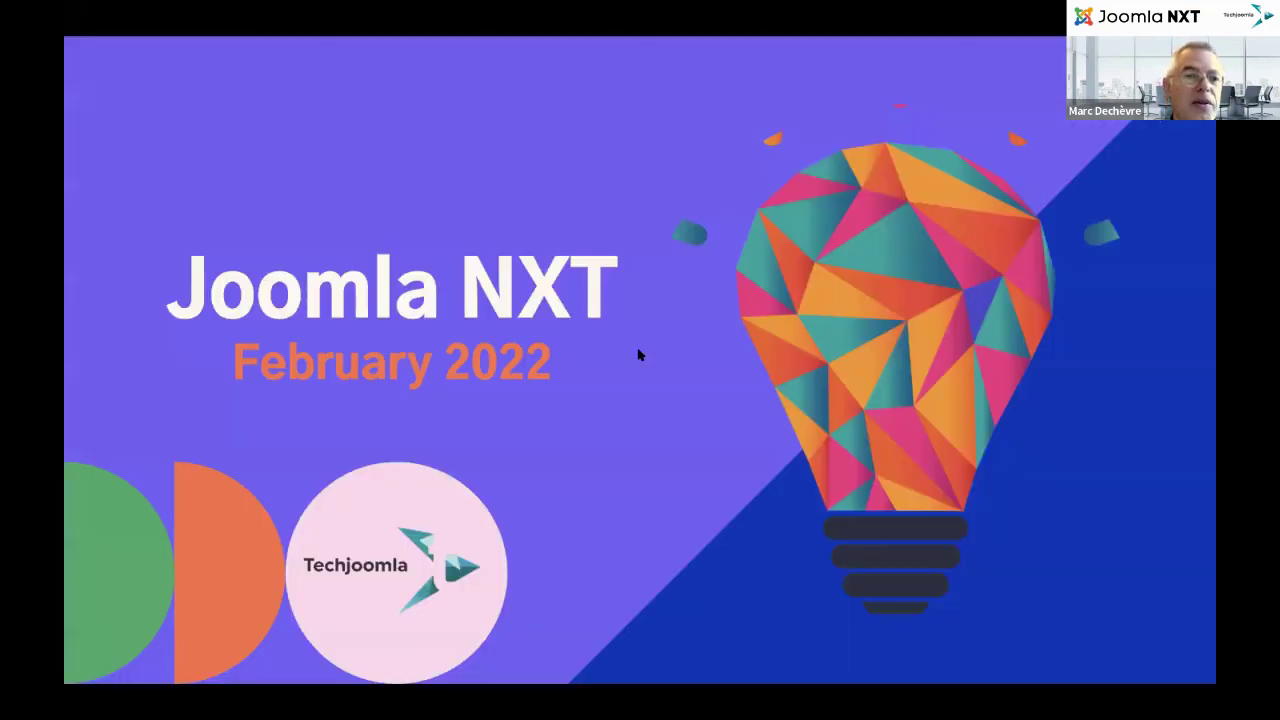
click(640, 354)
key(Right)
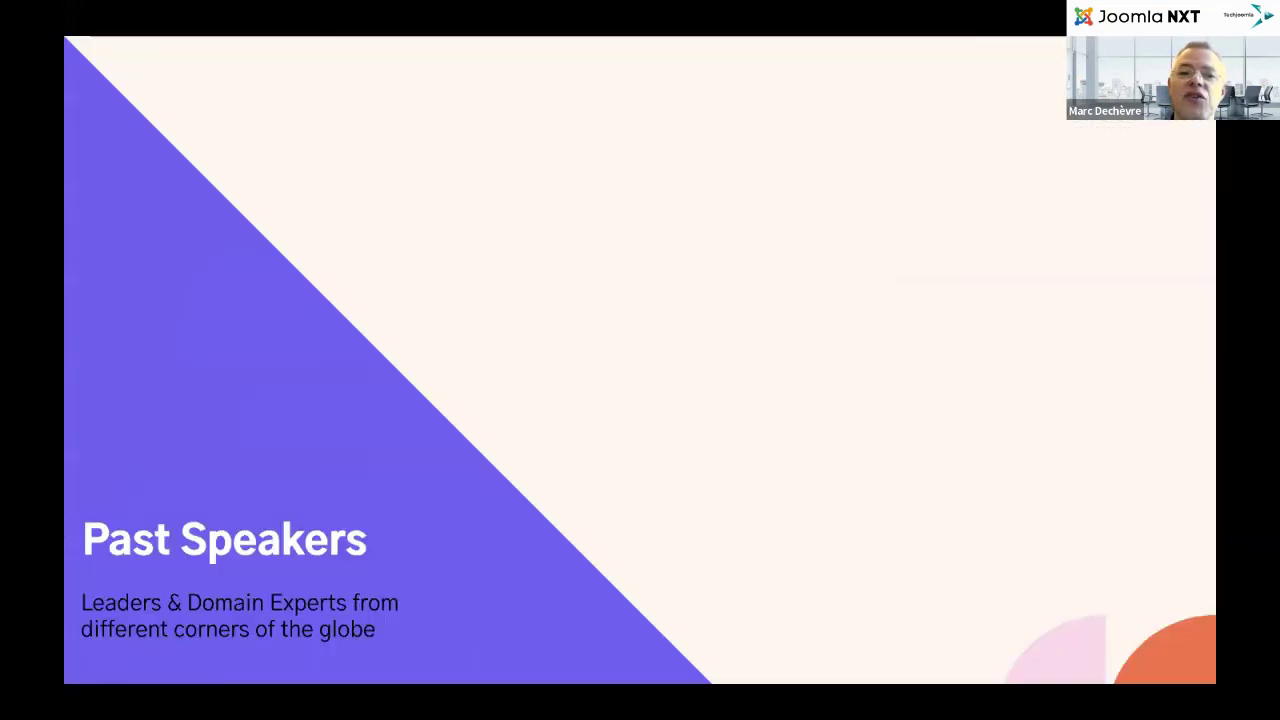